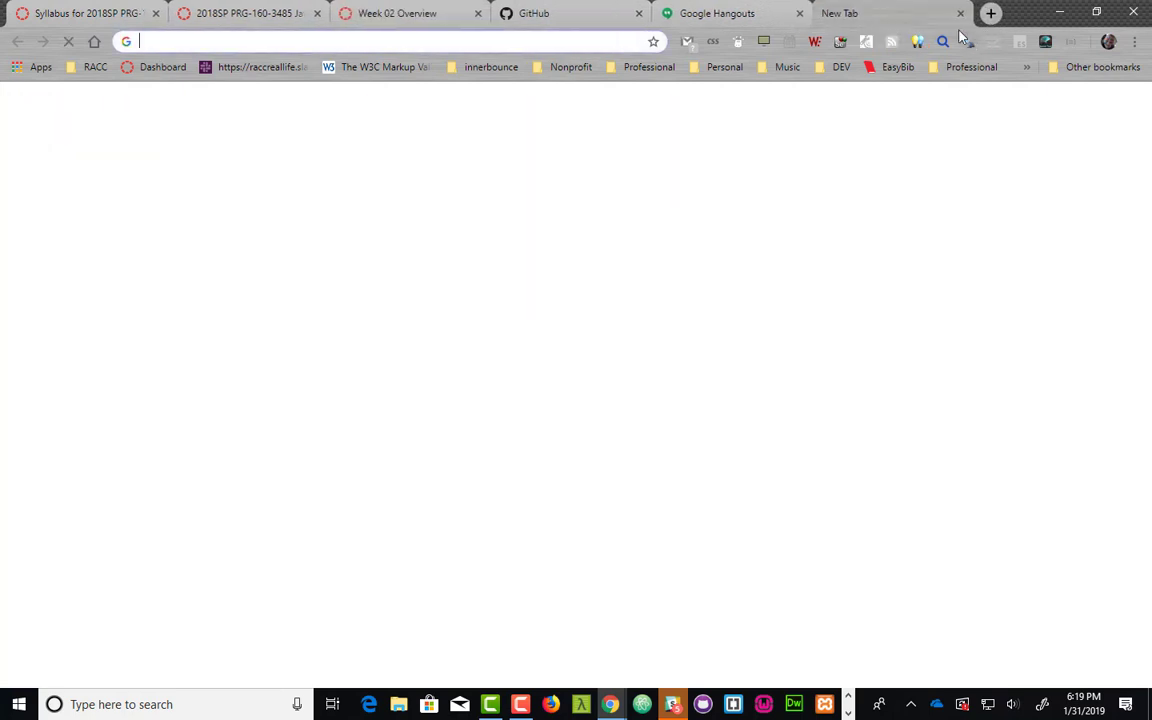
- Open egavashosting.com in a new Chrome tab via the 'egavas' address-bar suggestion
drag(813, 22, 764, 33)
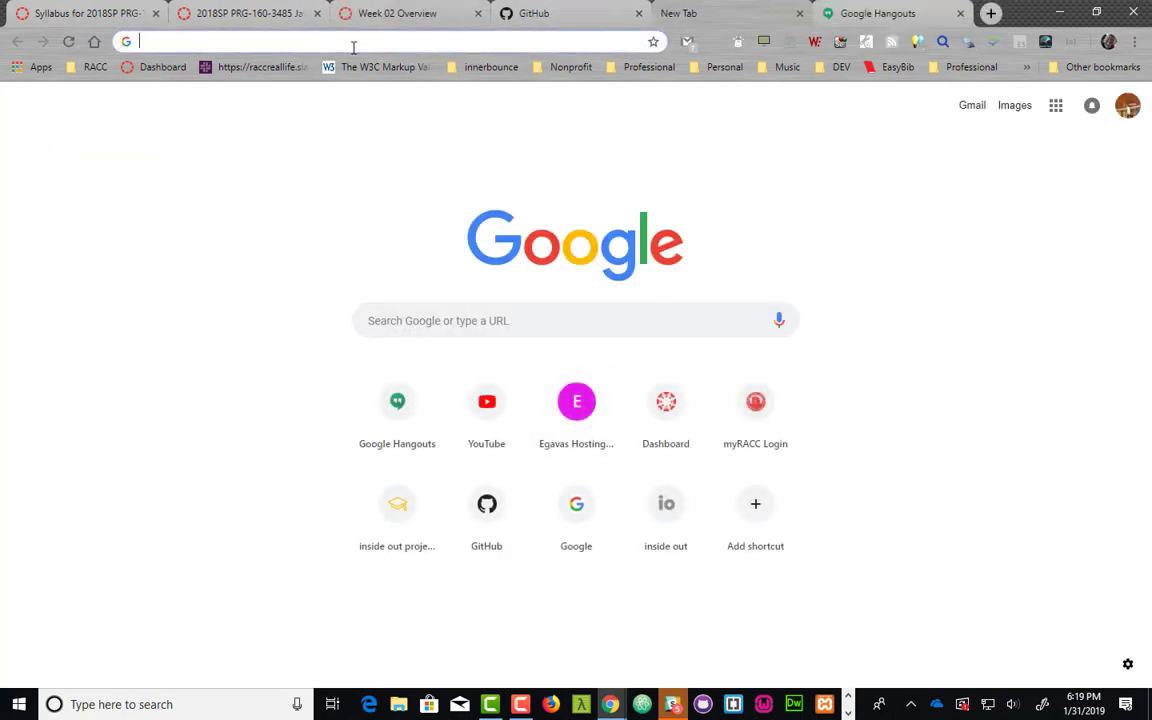
text(egavashosting.com)
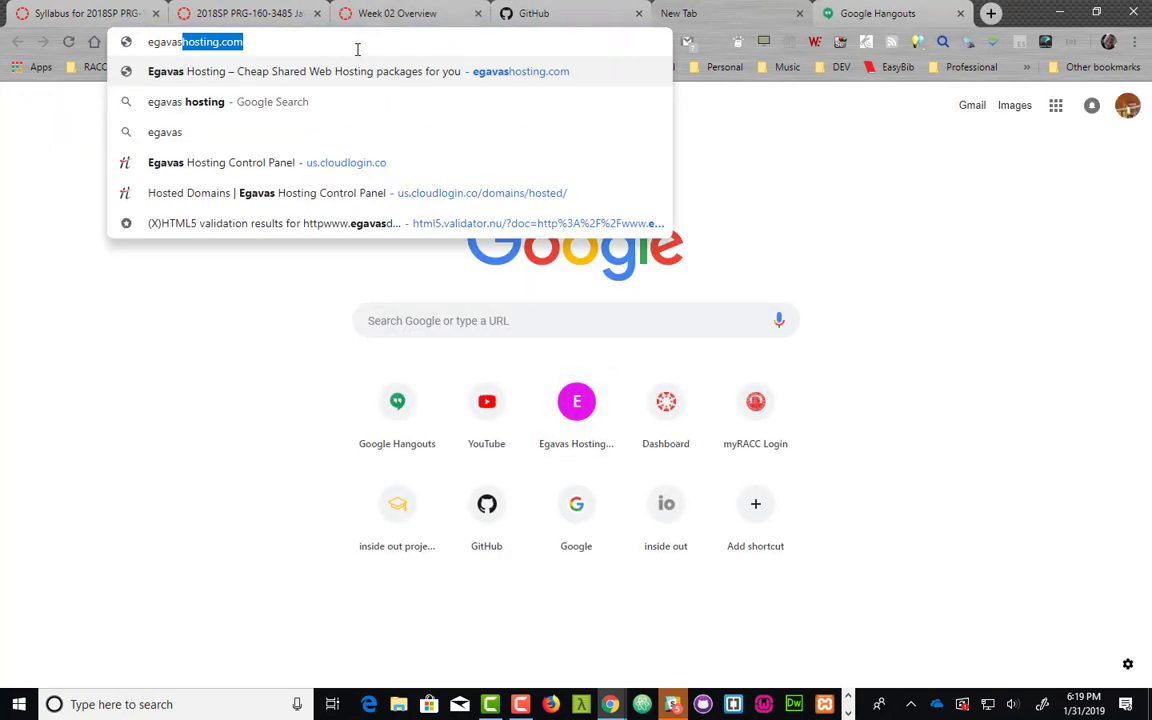
key(Return)
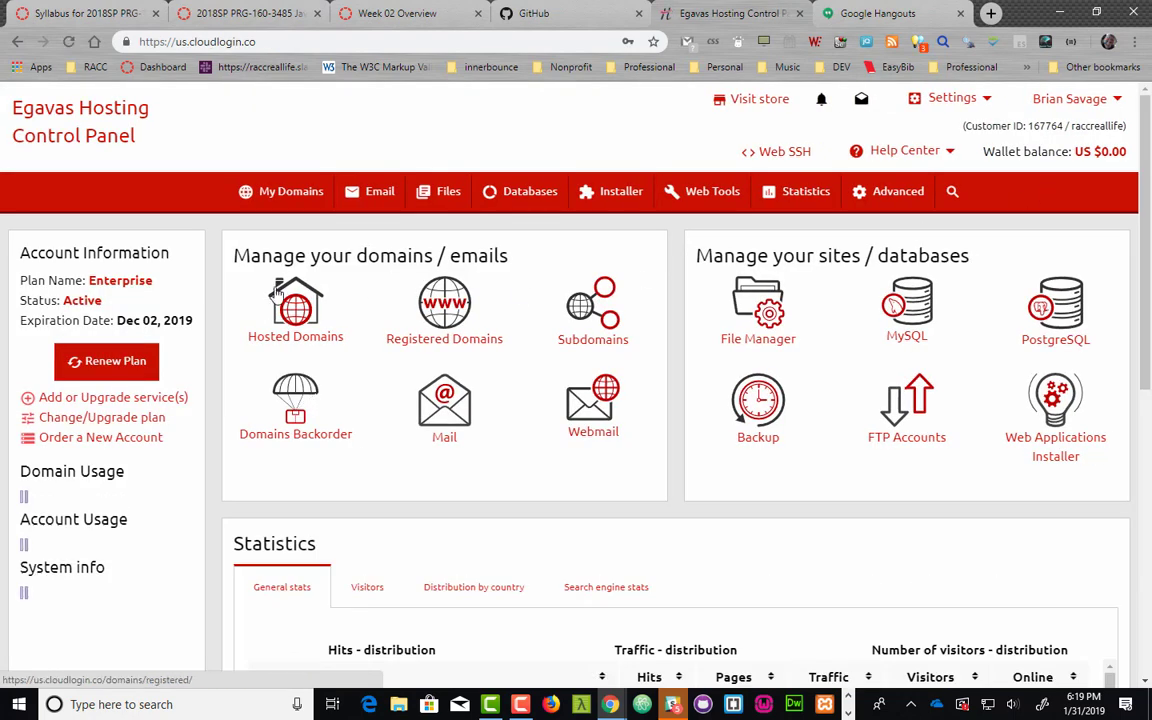
- Create subdomain iop-4xx under raccreallife.com from the Hosted Domains page
mouse_move(289, 200)
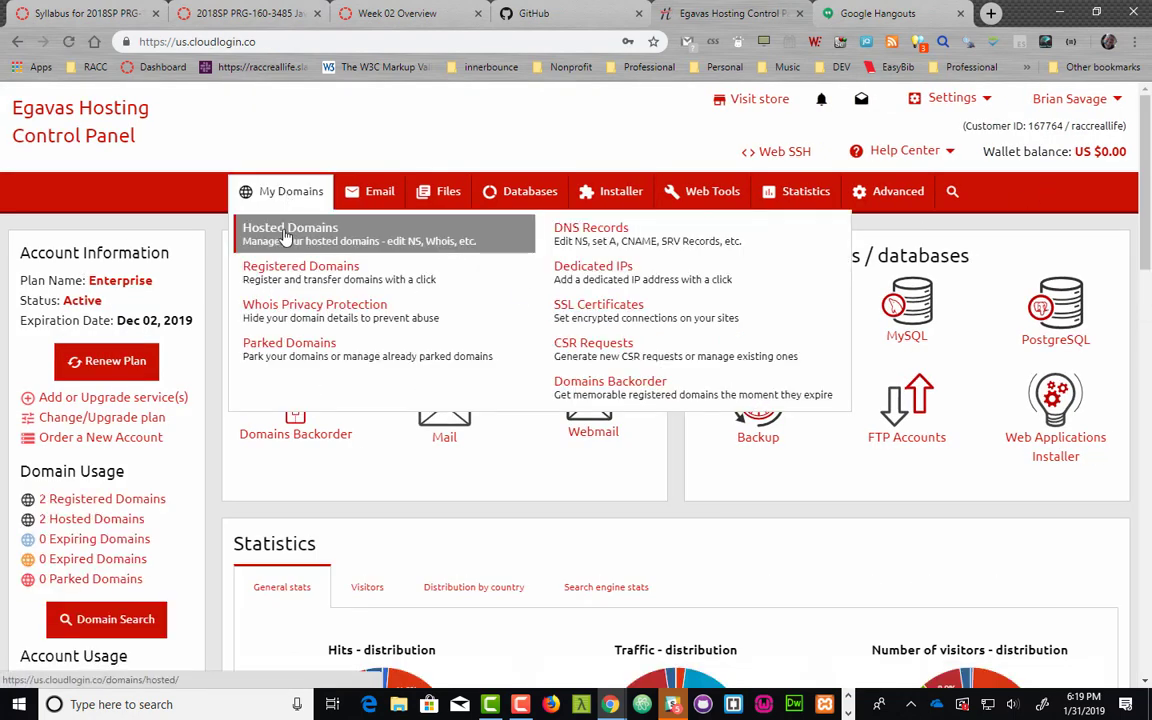
click(287, 235)
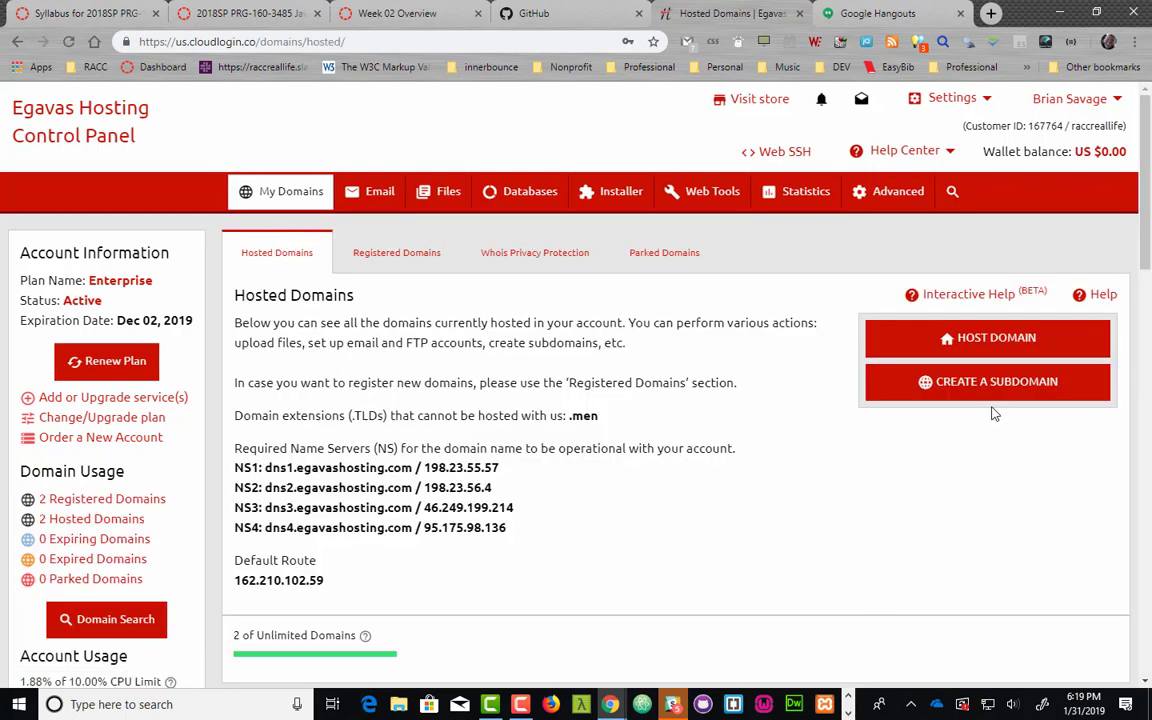
click(995, 384)
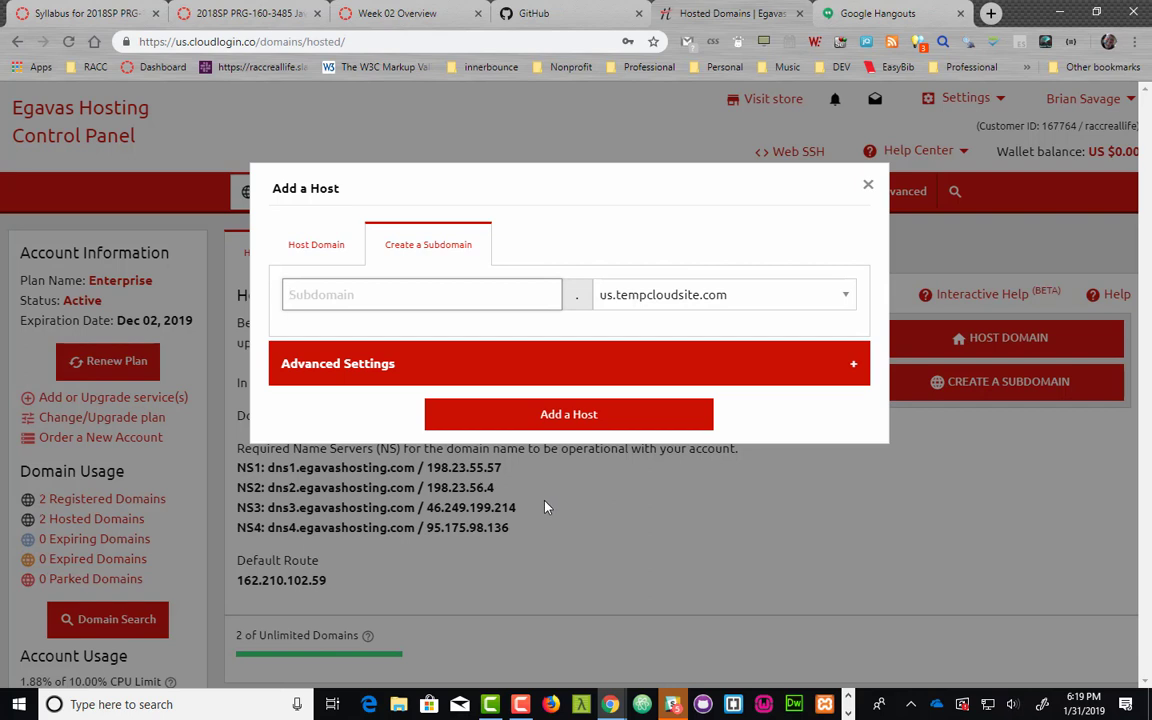
text(iop-4xx)
click(698, 297)
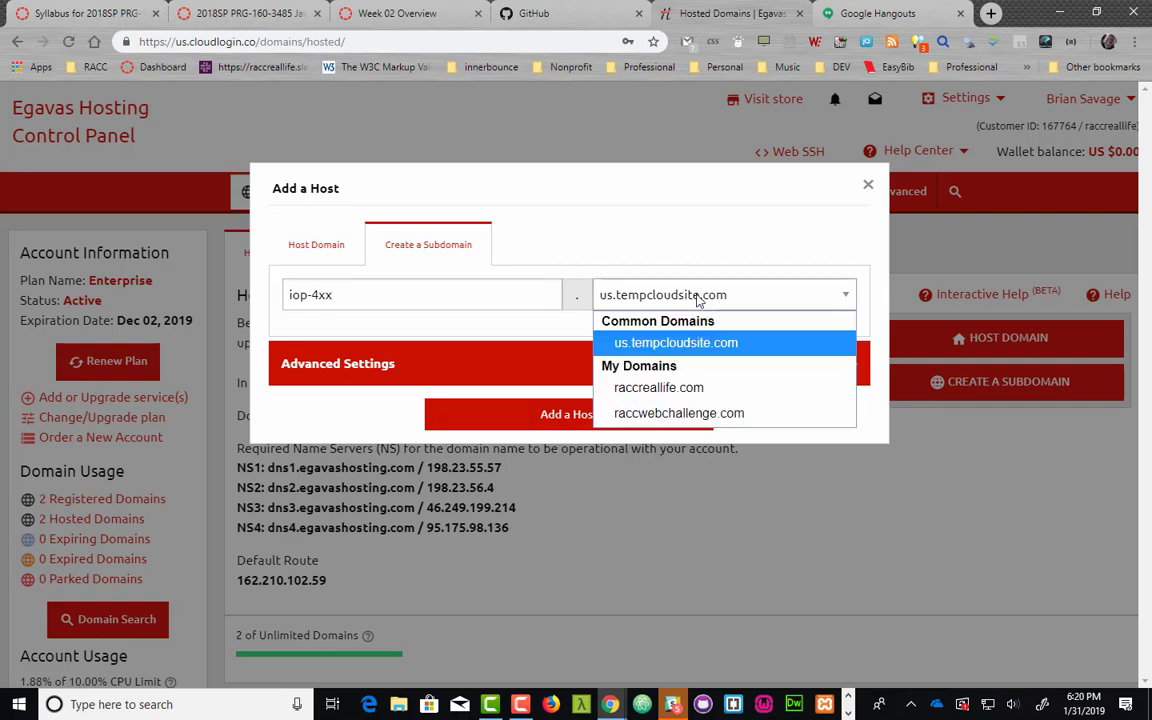
click(697, 389)
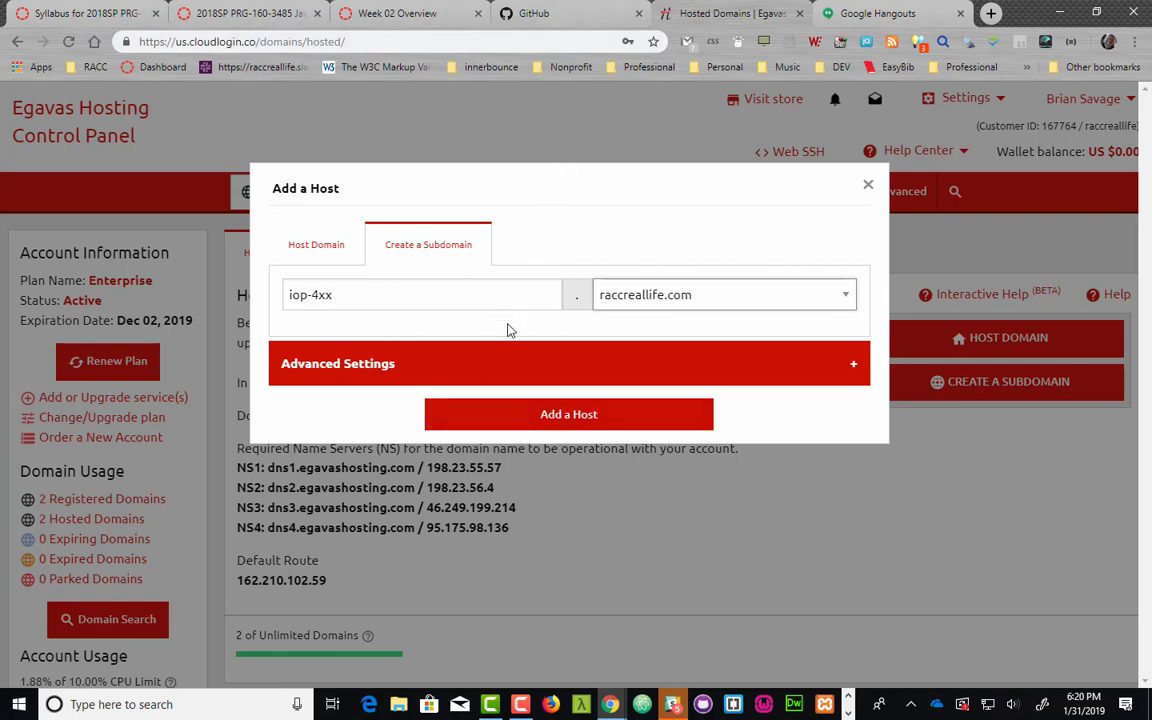
click(545, 416)
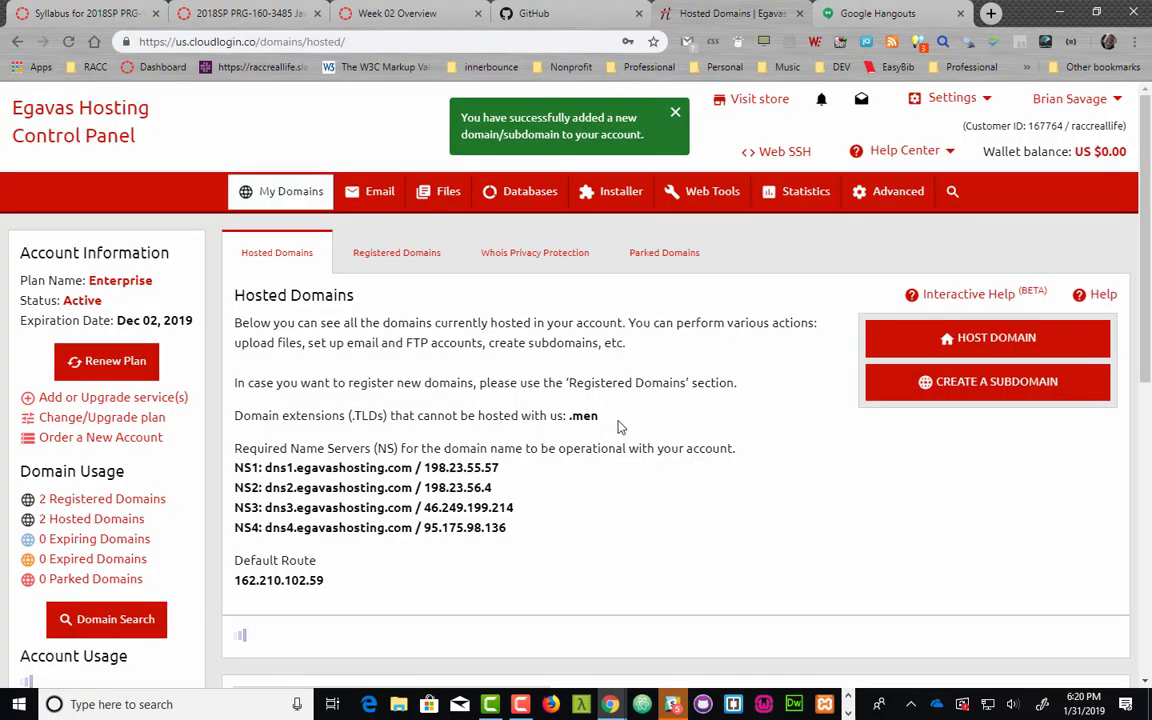
- Filter hosted domains by '4x' and open iop-4xx.raccreallife.com in a new tab
scroll(430, 330, down, 4)
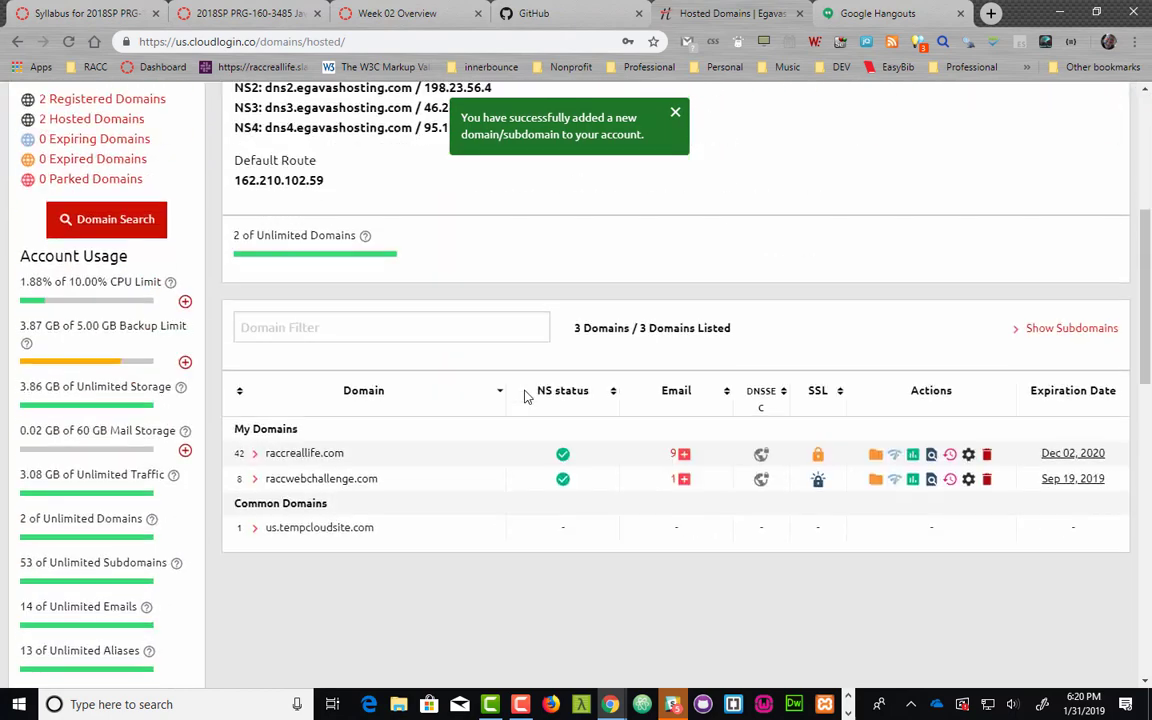
click(254, 455)
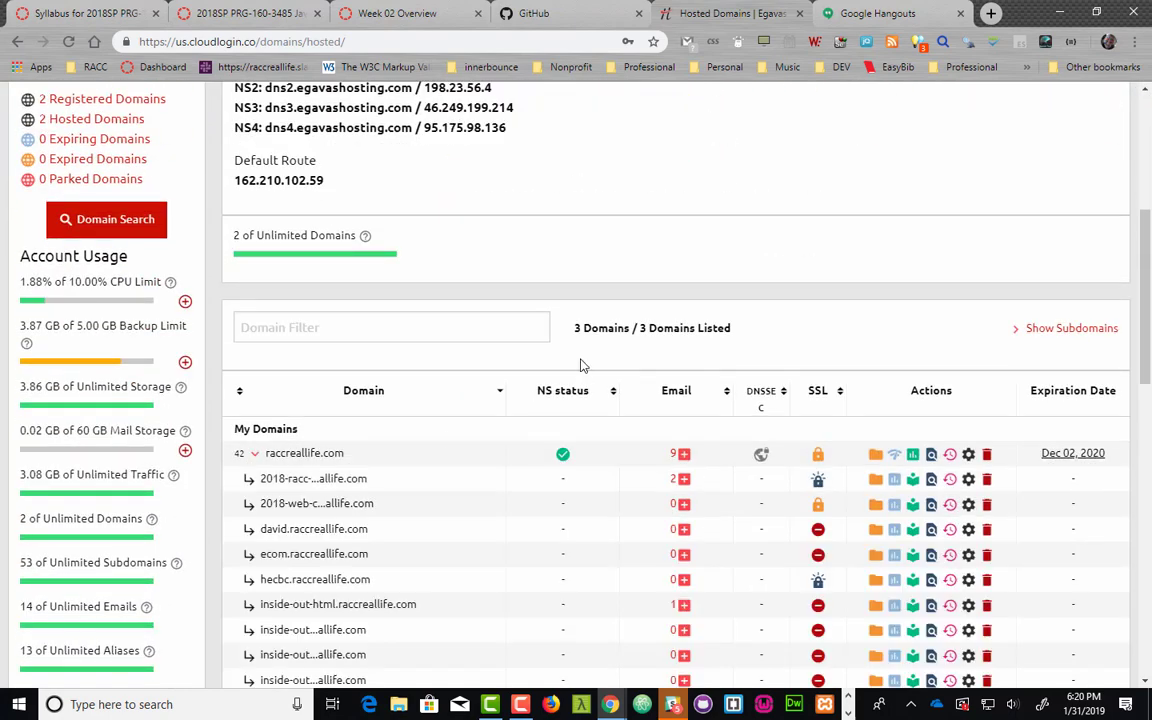
scroll(577, 372, down, 4)
scroll(575, 380, up, 5)
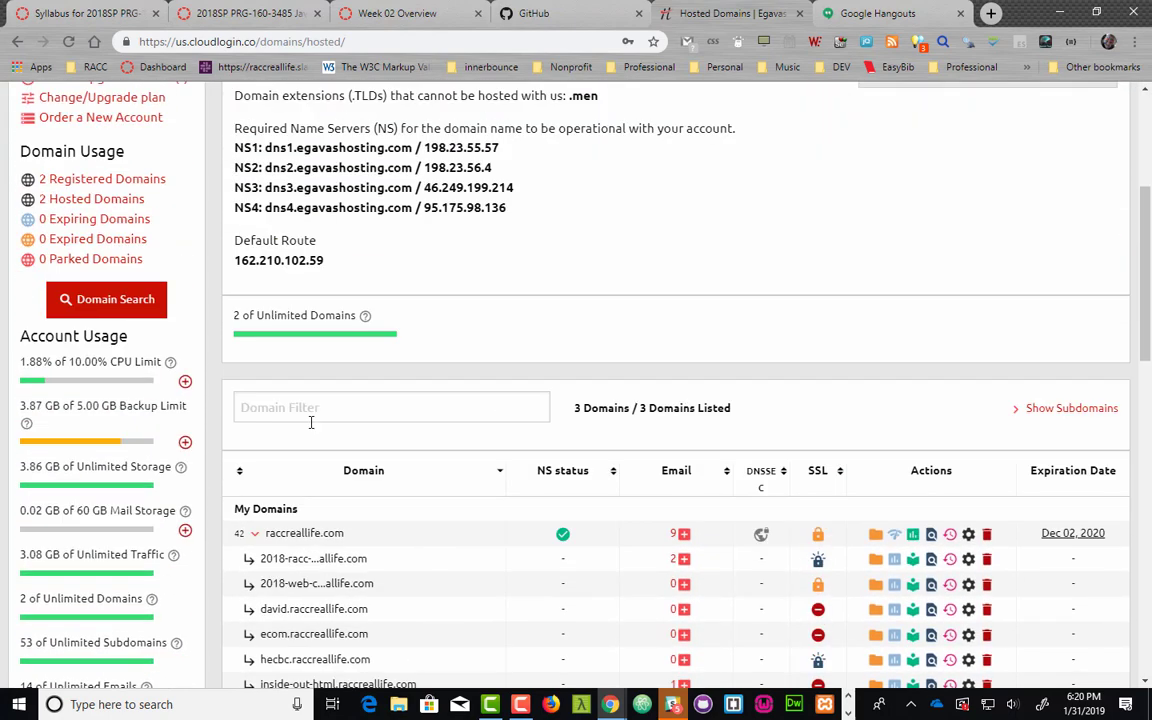
click(316, 411)
text(4x)
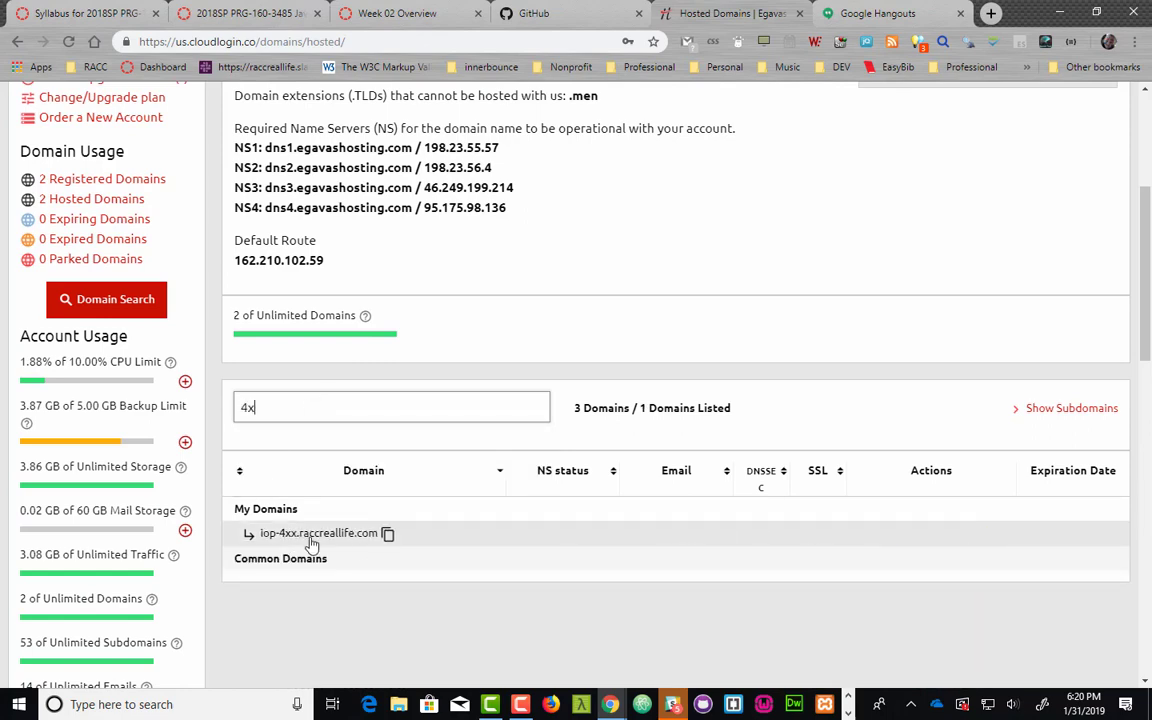
click(312, 538)
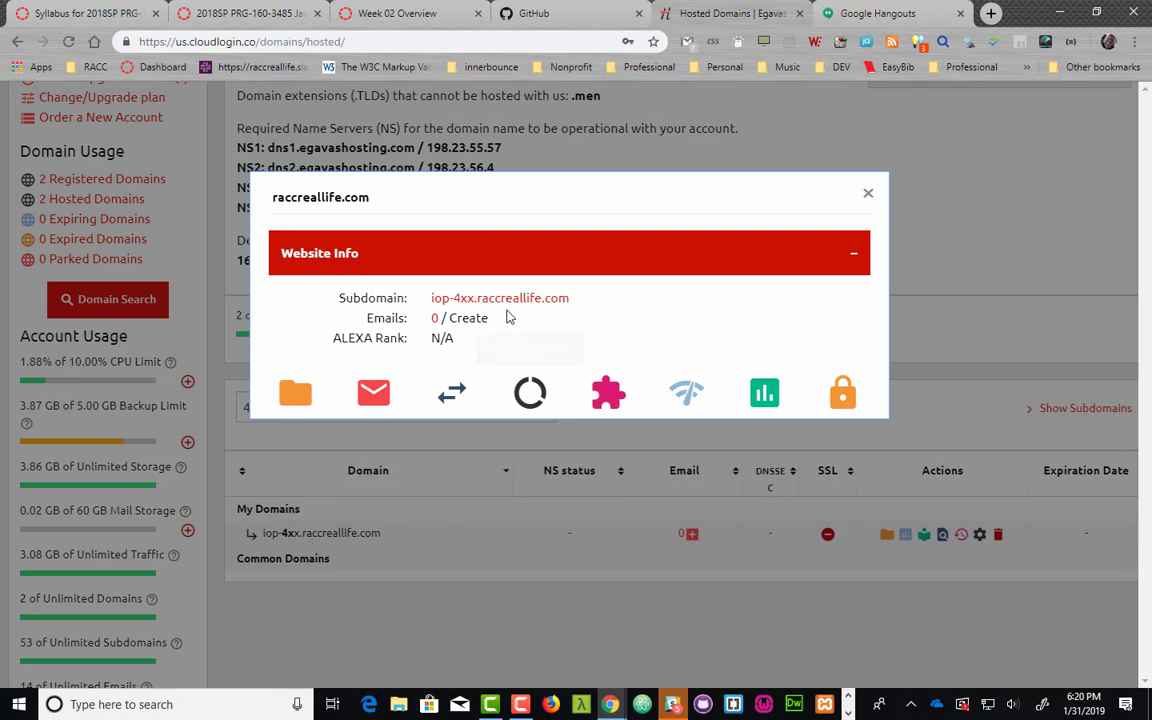
click(468, 298)
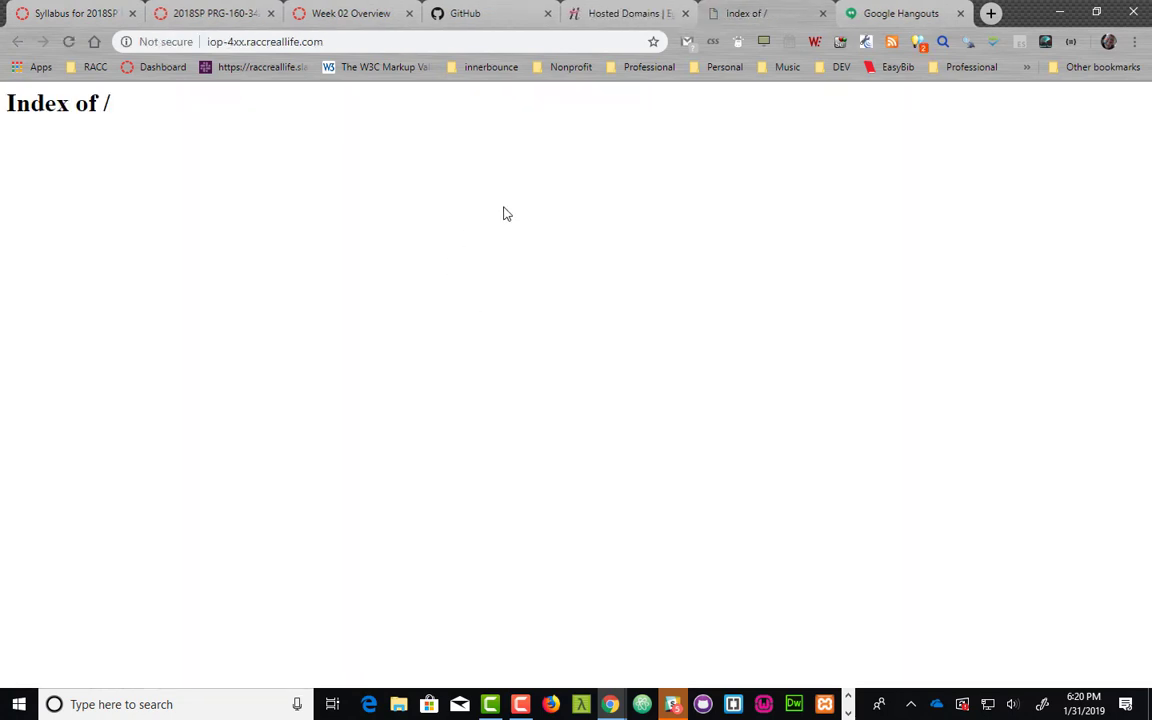
- Close the subdomain's 'Index of /' tab to return to Hosted Domains
click(822, 14)
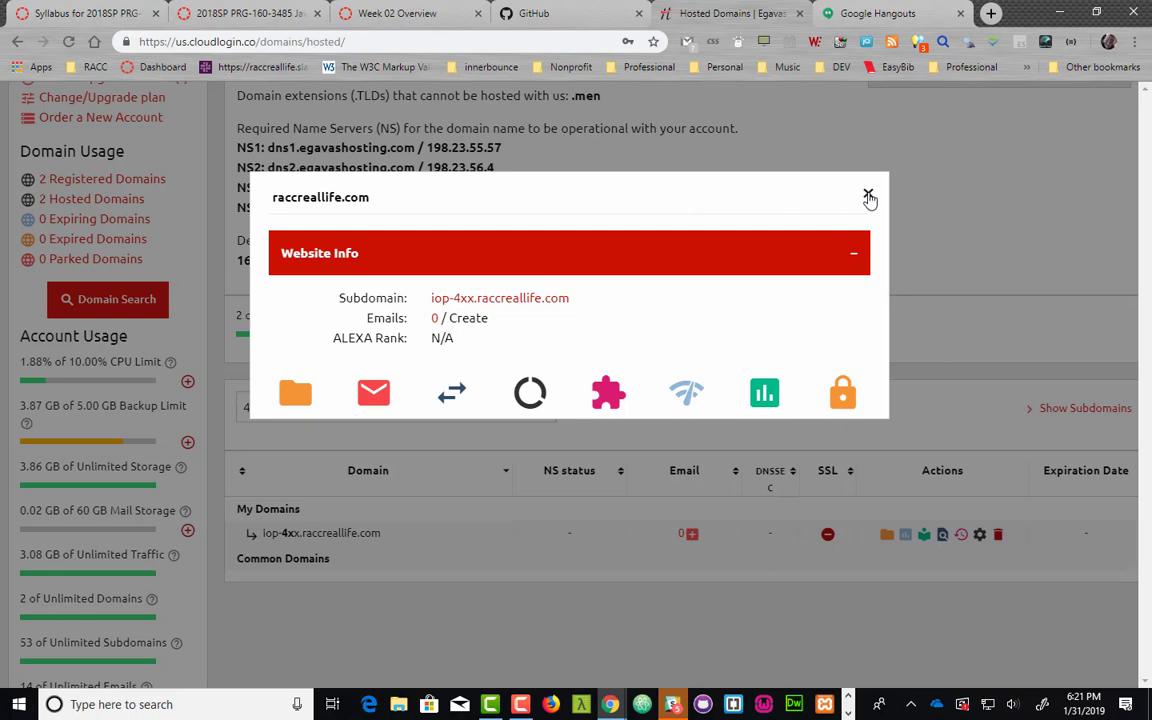
- Close the Website Info popup and go to the SSL Certificates page
click(868, 196)
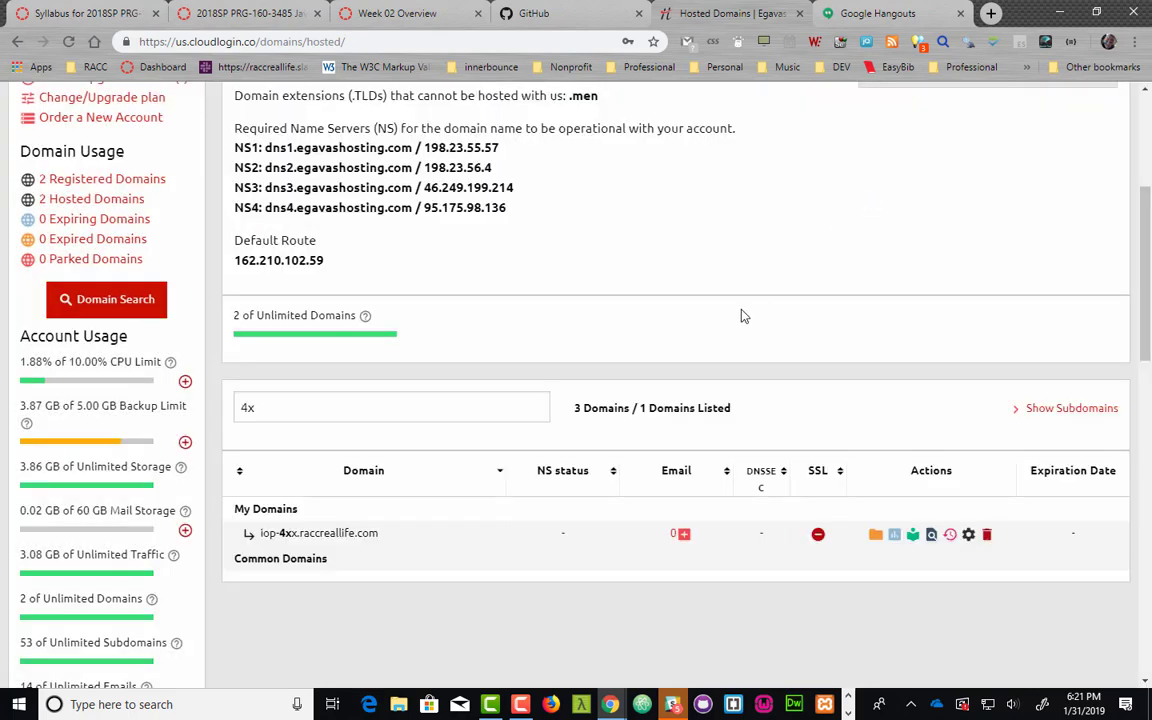
scroll(743, 316, up, 4)
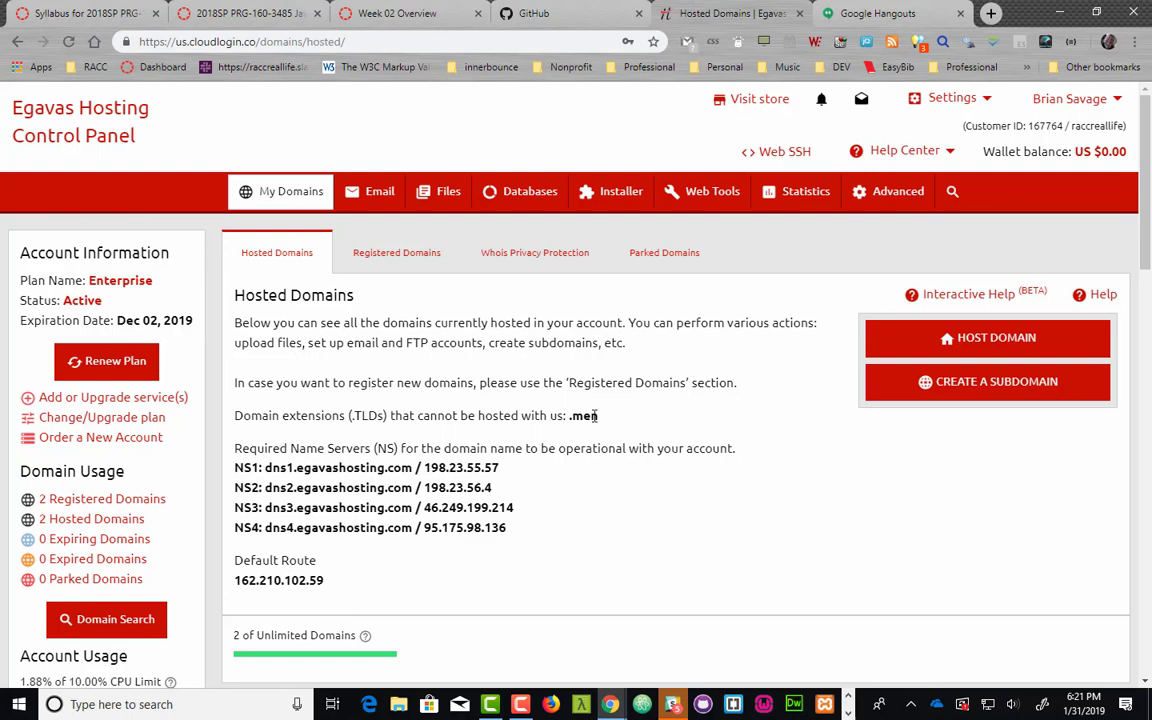
mouse_move(262, 192)
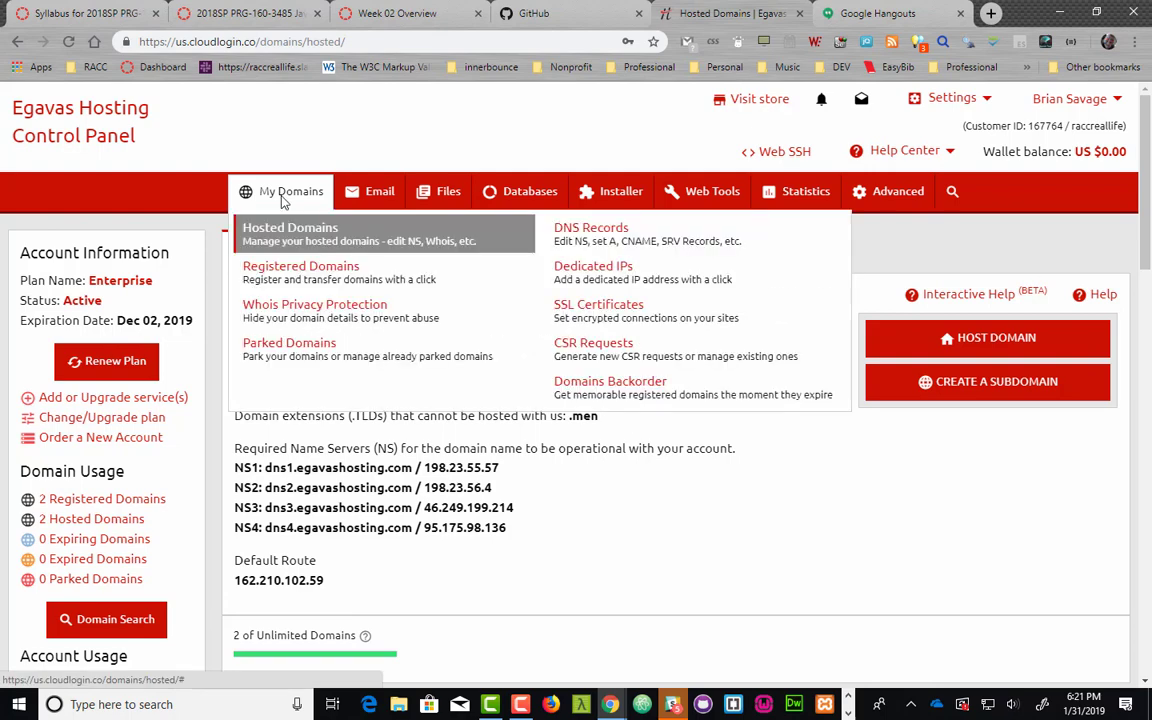
click(604, 311)
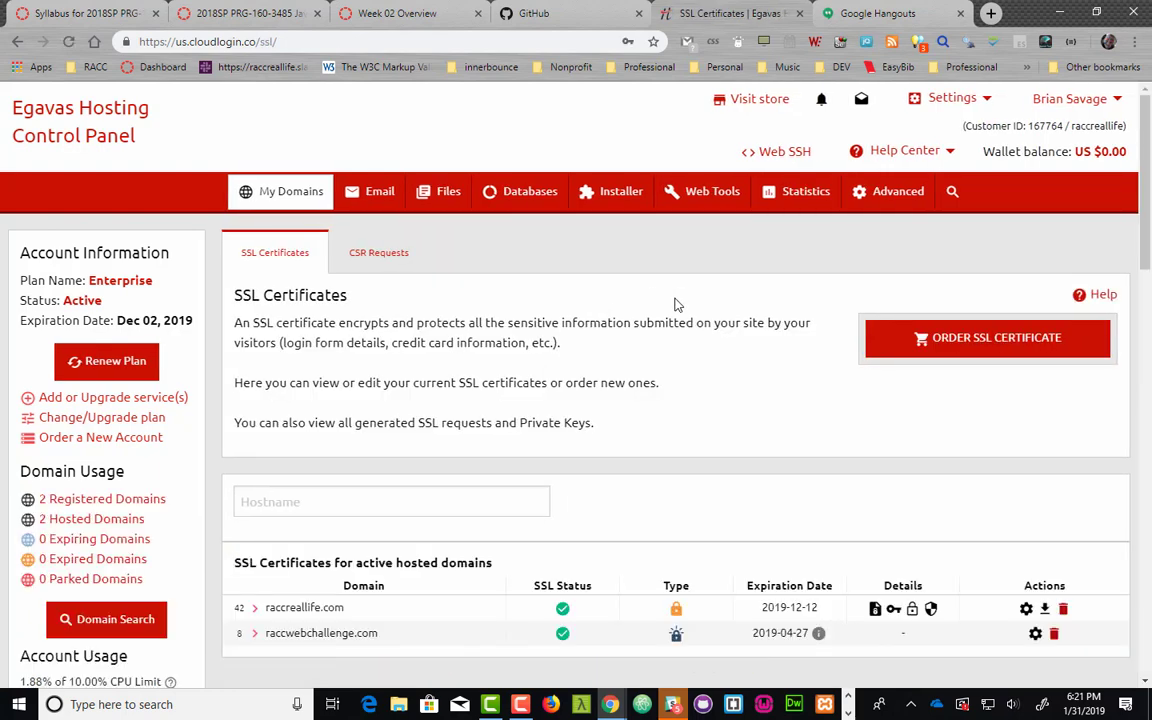
- Filter hostnames by '4x' and start adding an SSL certificate for iop-4xx.raccreallife.com
scroll(676, 305, down, 2)
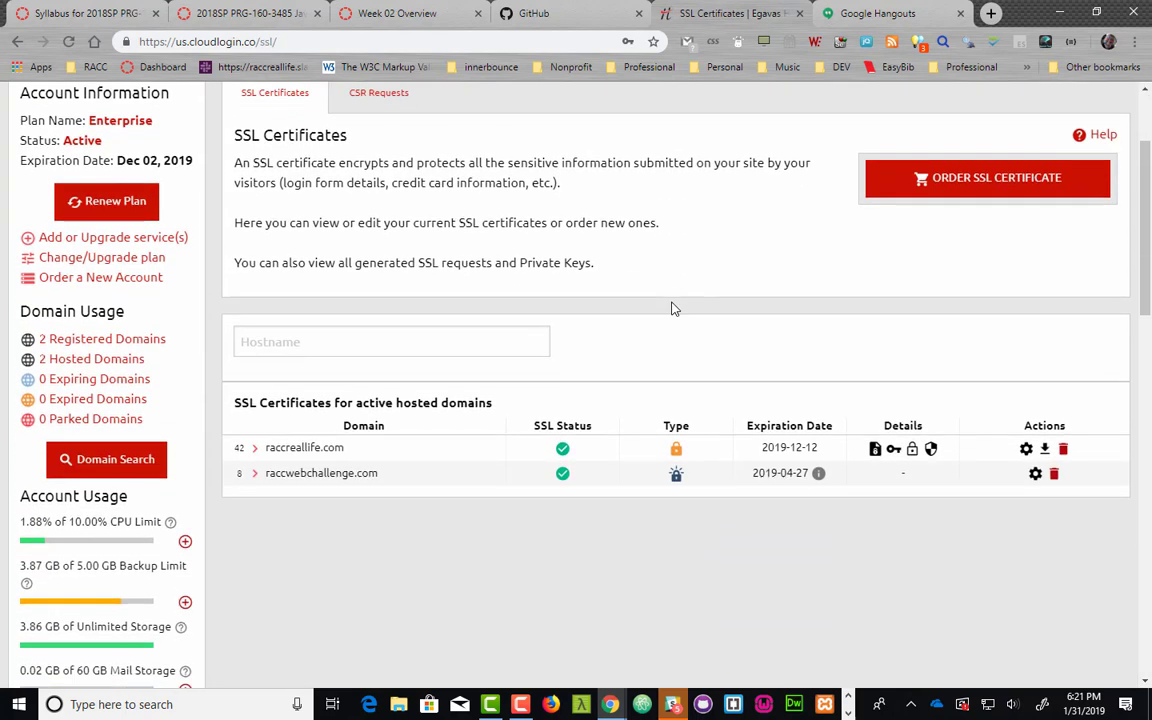
click(256, 452)
click(434, 338)
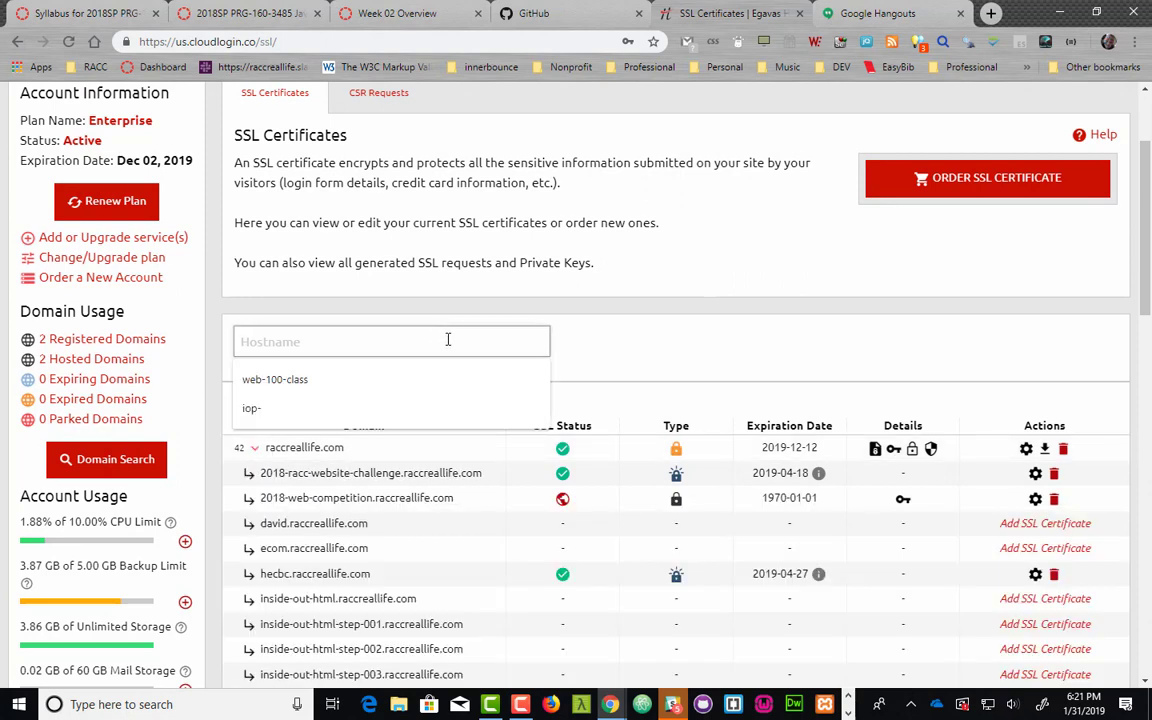
text(4x)
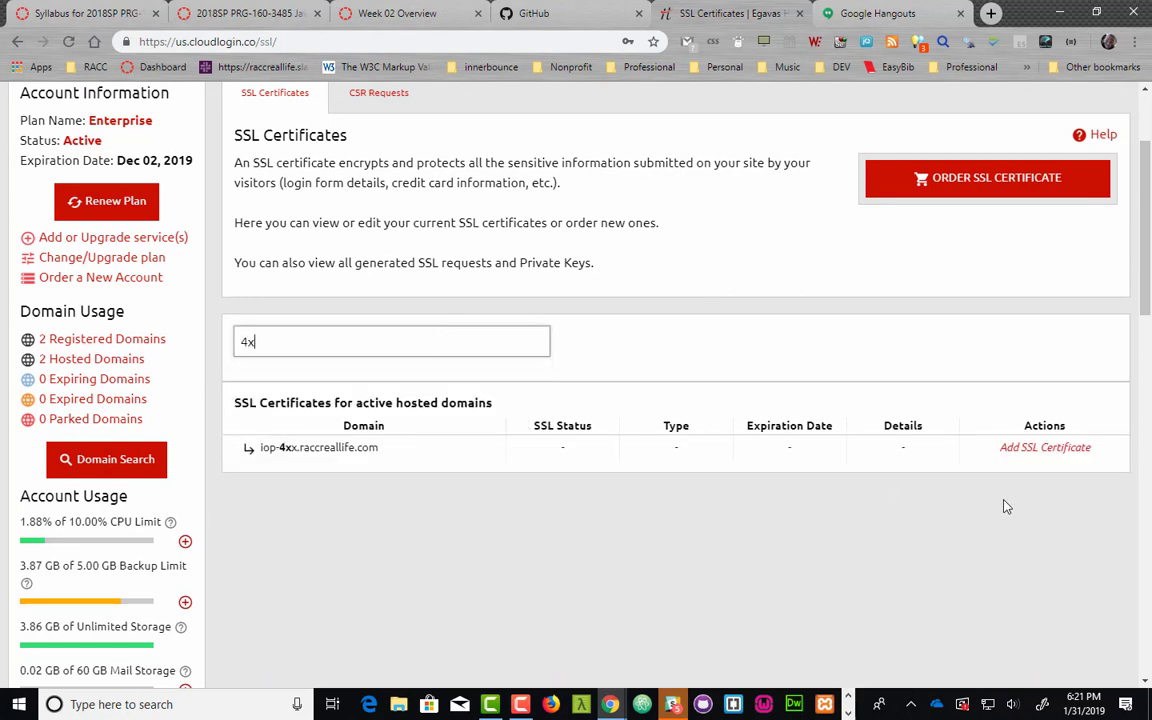
scroll(1066, 453, down, 2)
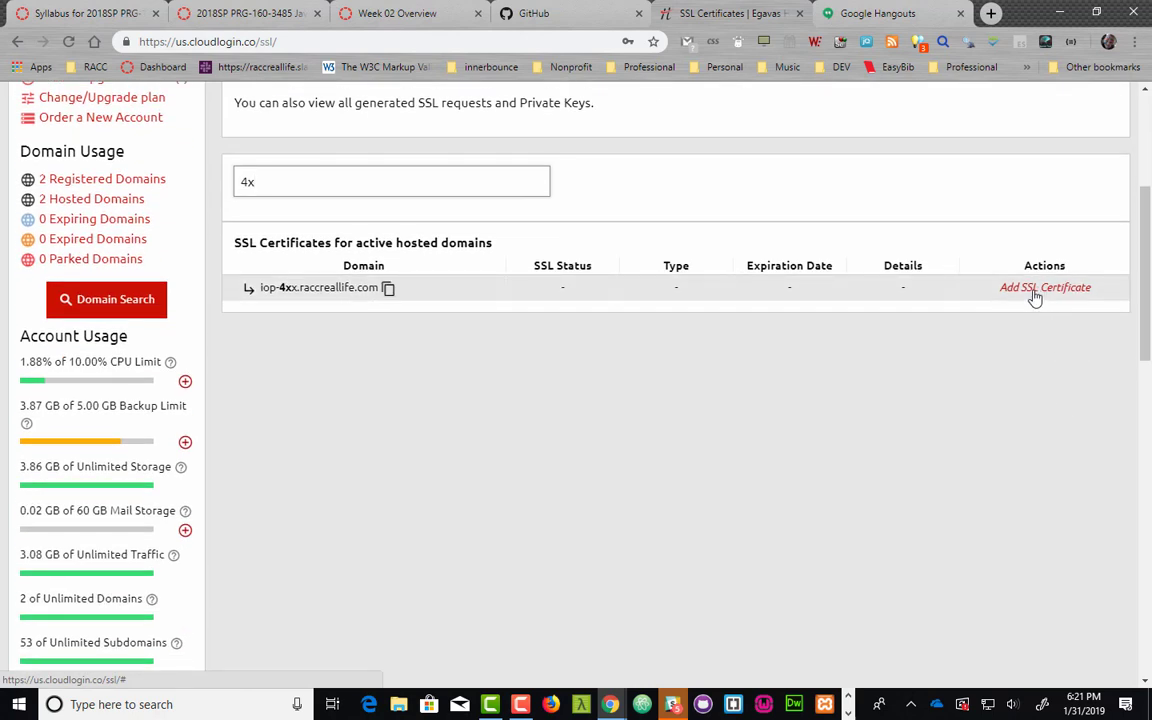
click(1035, 288)
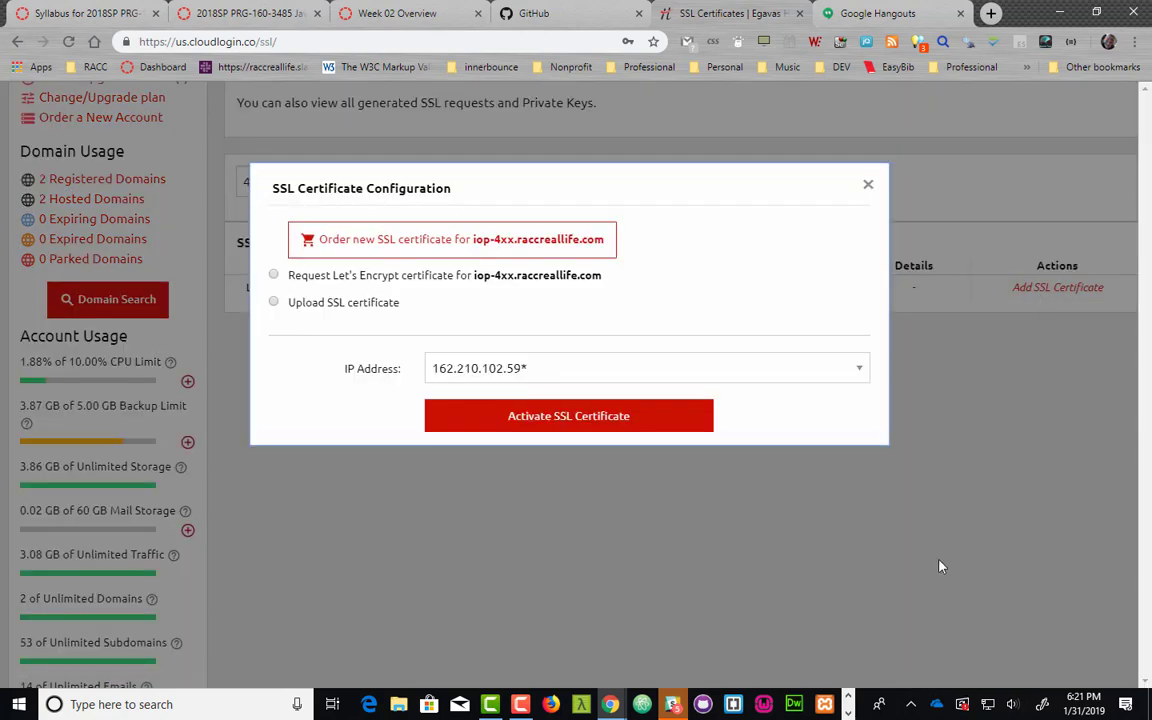
- Request a Let's Encrypt certificate on IP 162.210.96.123 and activate it
click(520, 706)
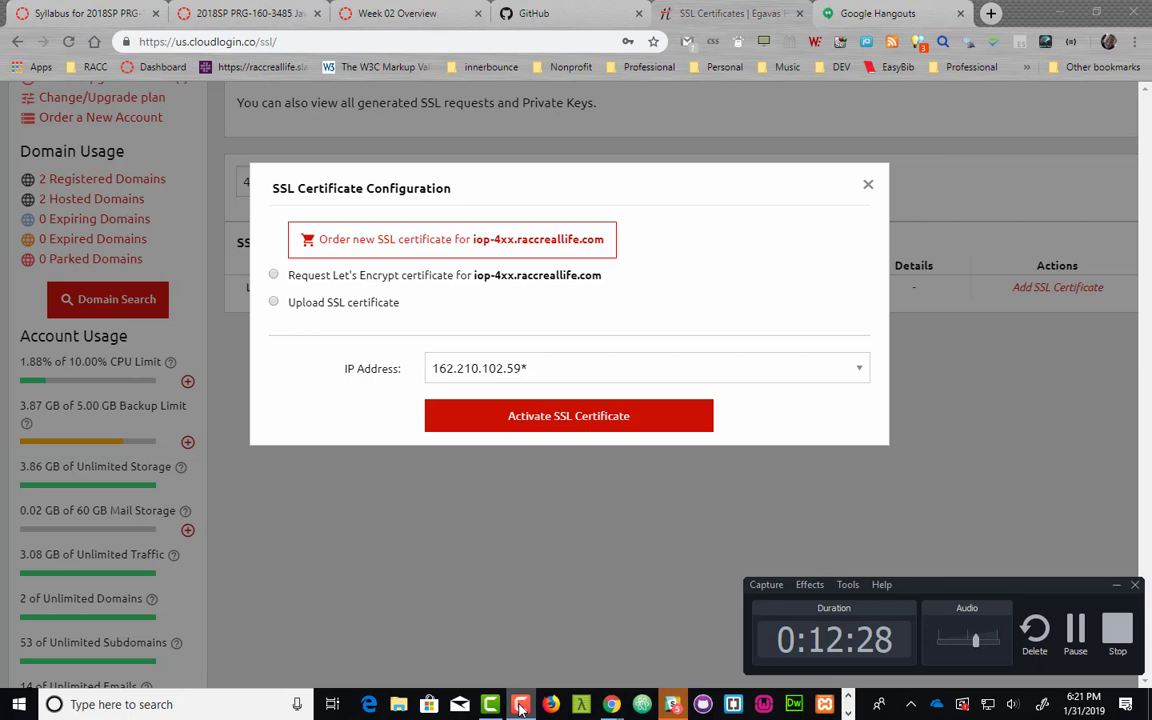
click(520, 706)
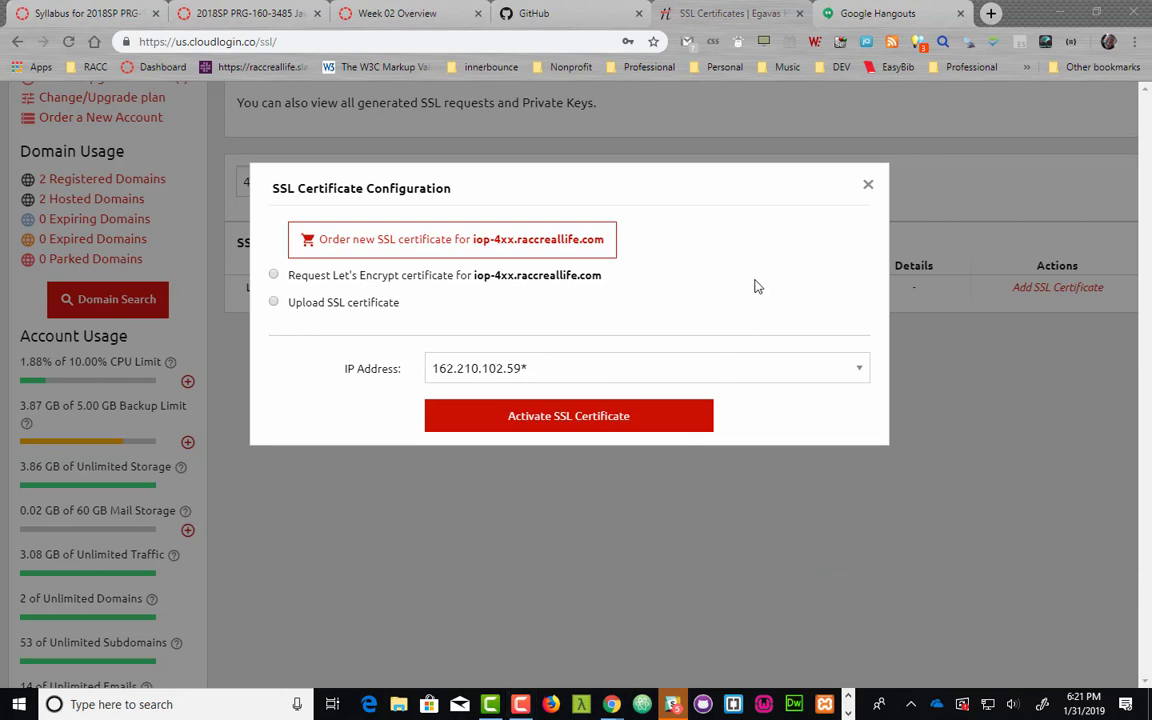
click(274, 276)
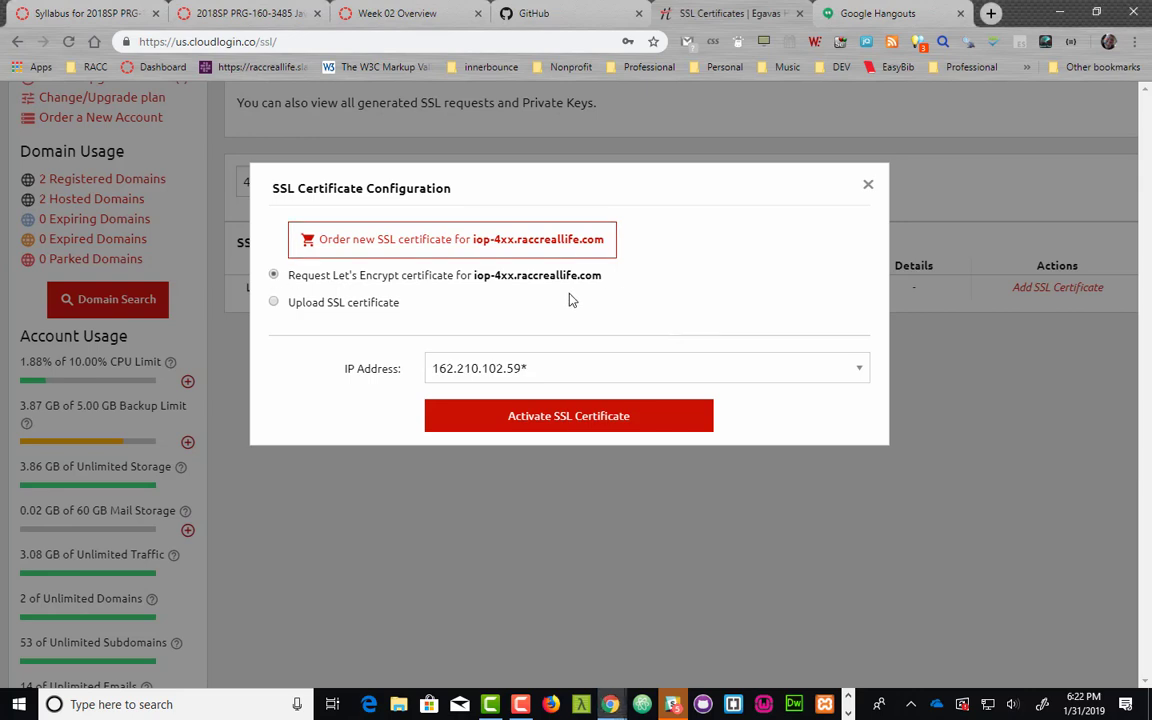
click(829, 377)
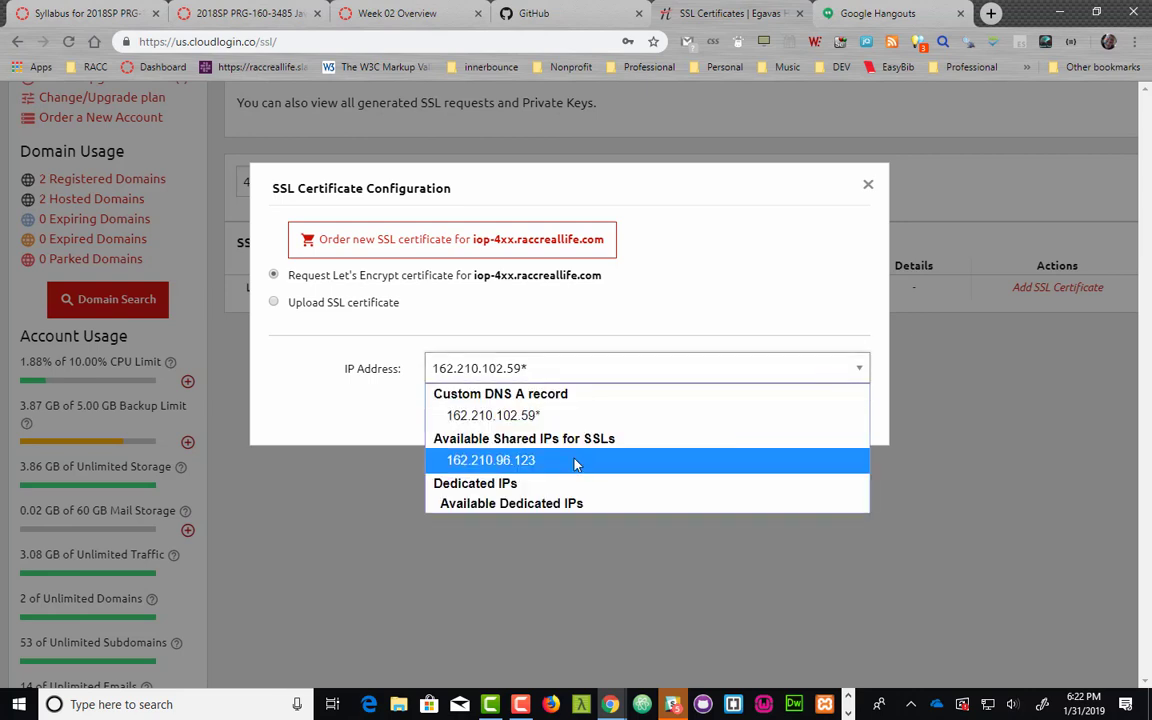
click(643, 462)
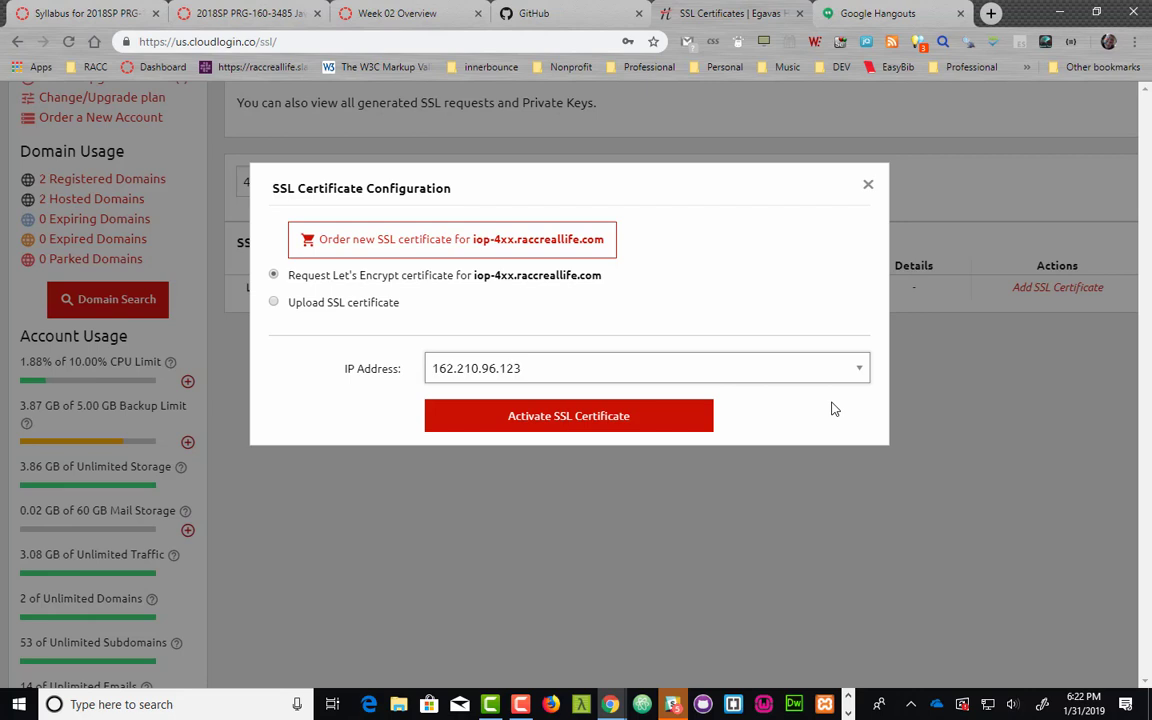
click(630, 425)
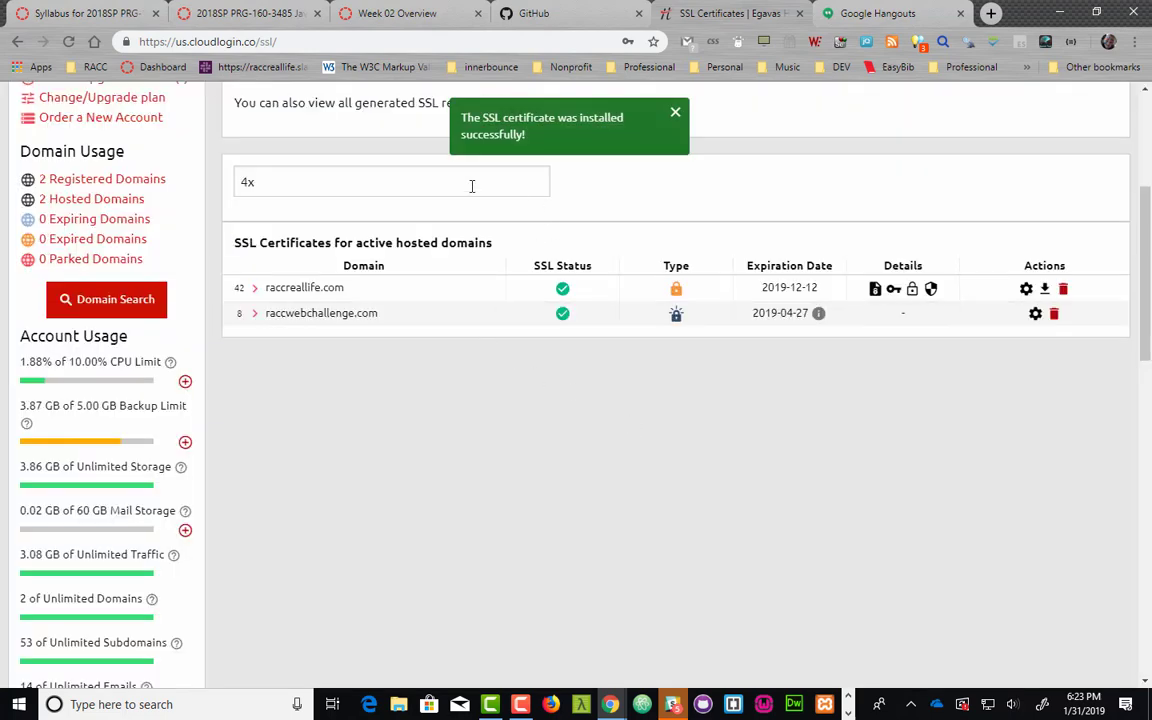
- Filter the raccreallife.com SSL list by '4xx' to check iop-4xx's active status and 2019-05-01 expiry
click(256, 290)
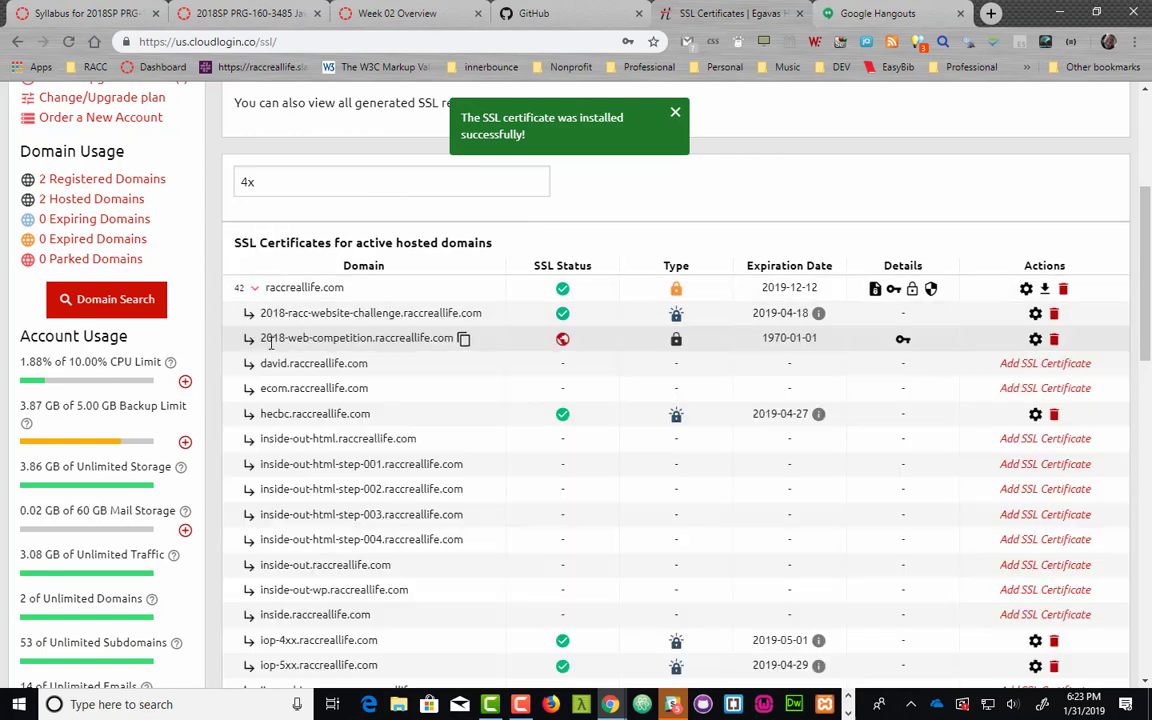
click(340, 185)
text(4xx)
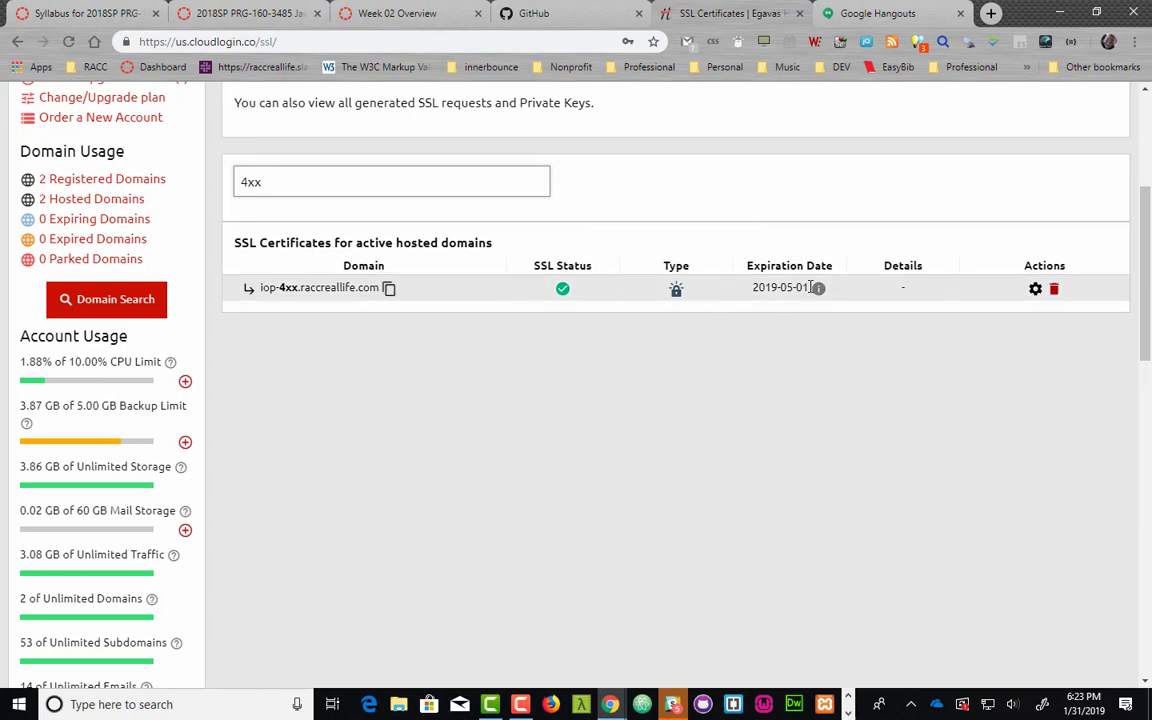
mouse_move(819, 290)
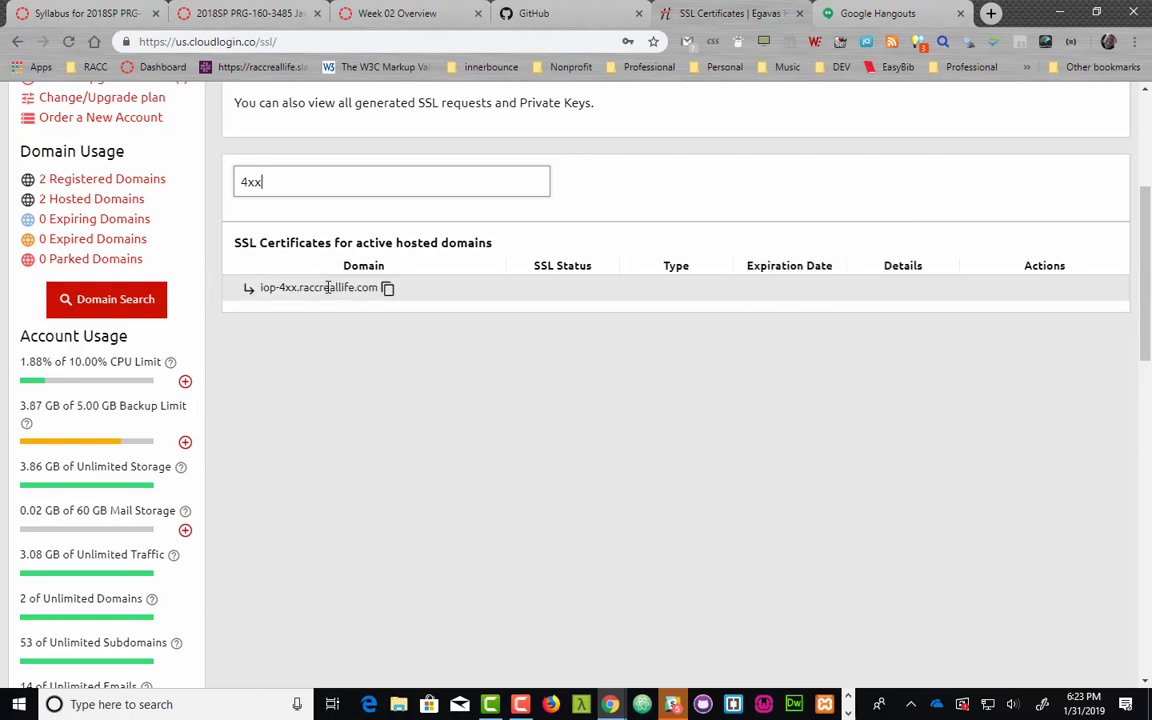
scroll(560, 445, up, 2)
scroll(563, 447, up, 1)
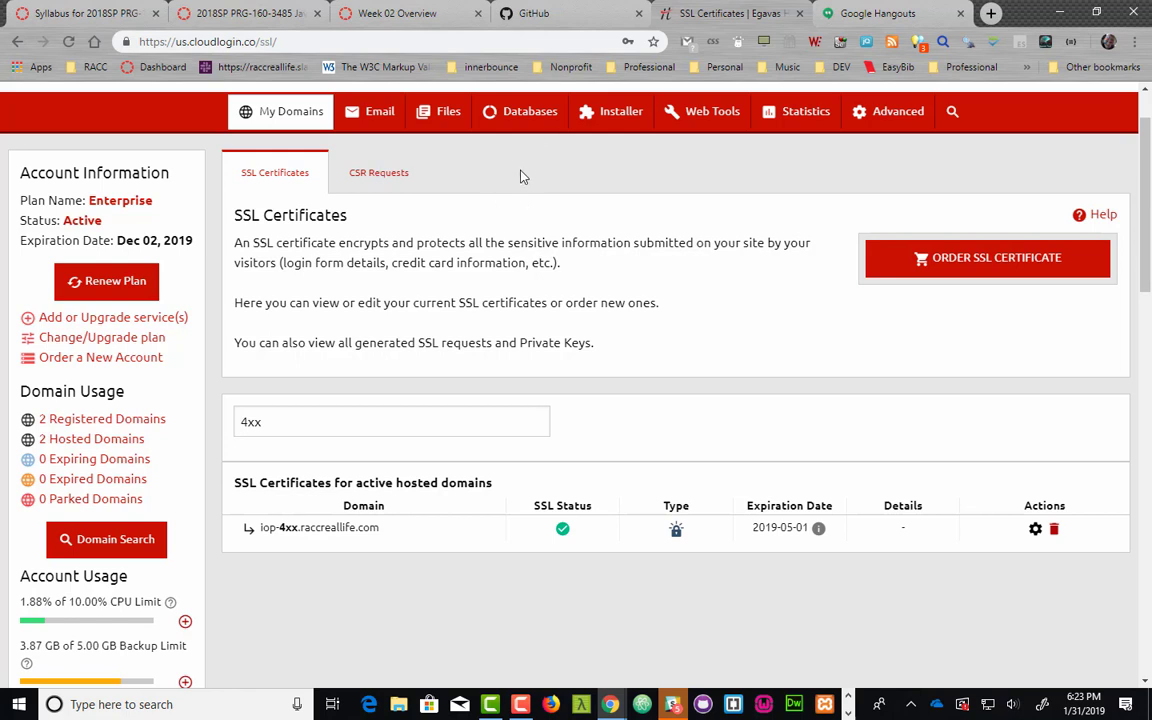
- Open Files > File Manager and scroll /www to the iop-4xx.raccreallife.com folder
mouse_move(304, 113)
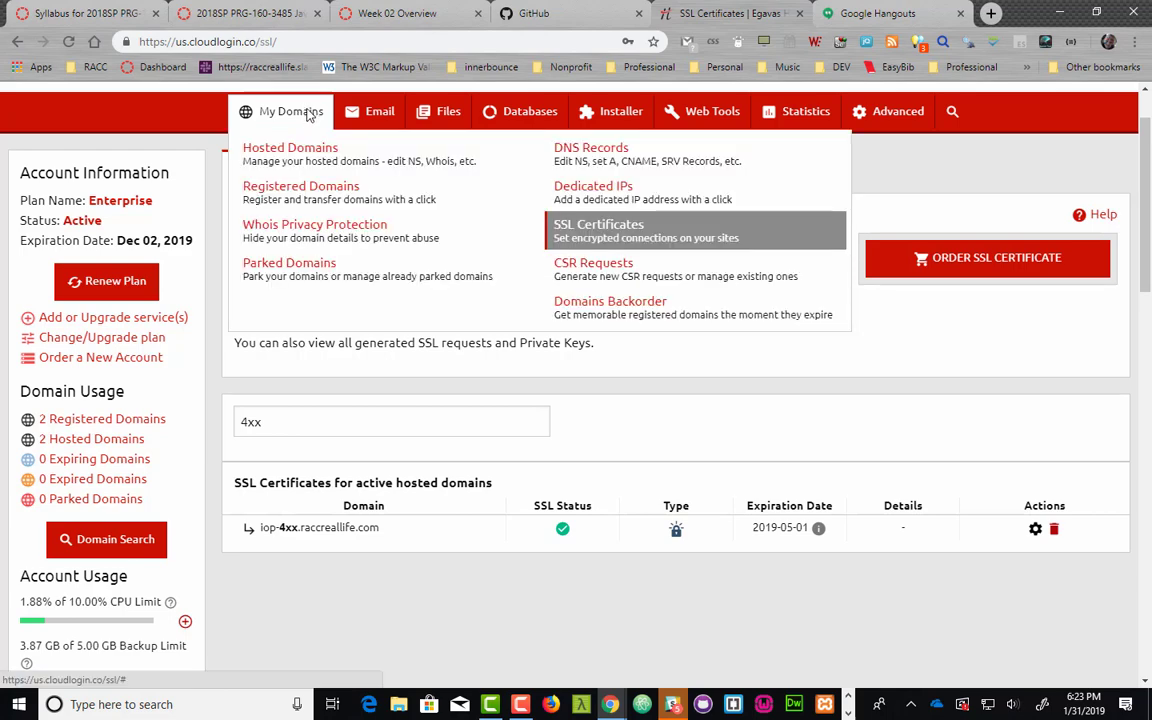
mouse_move(445, 120)
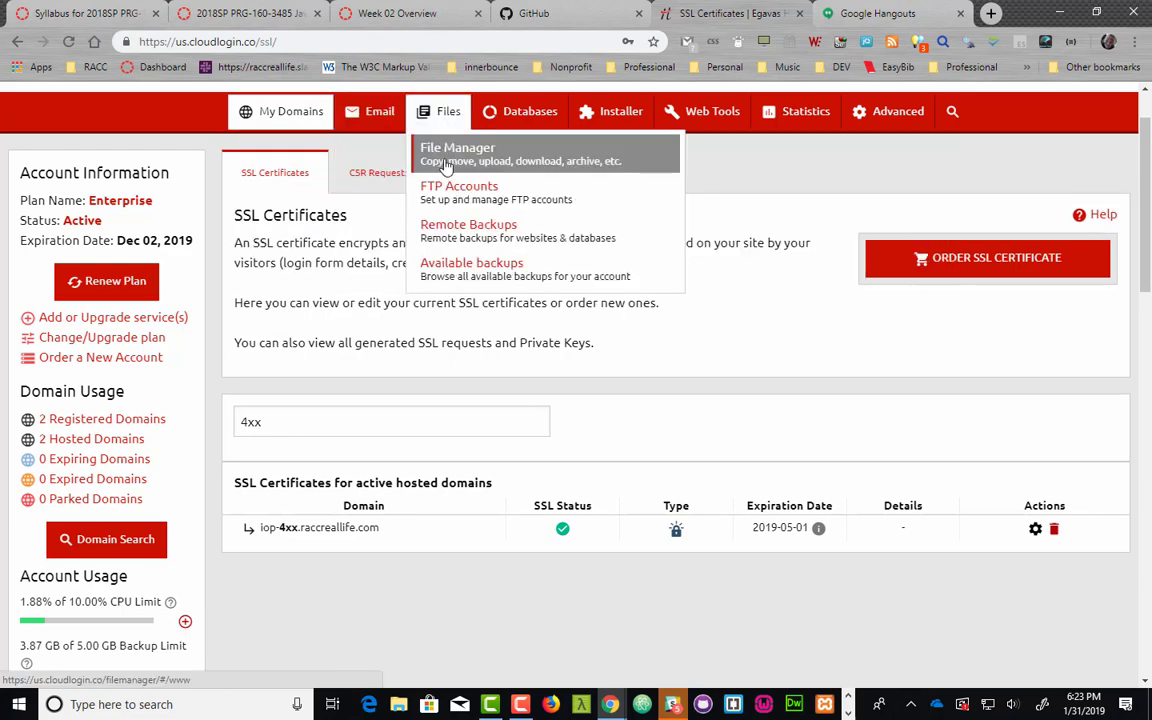
click(449, 165)
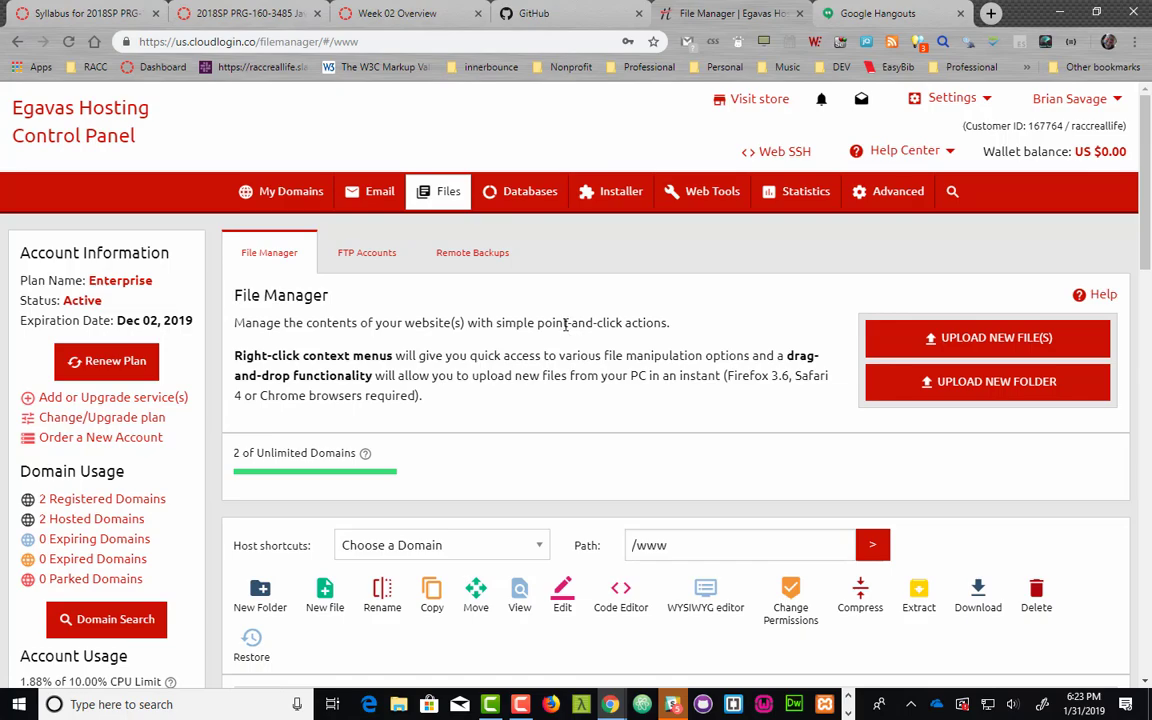
scroll(566, 323, down, 6)
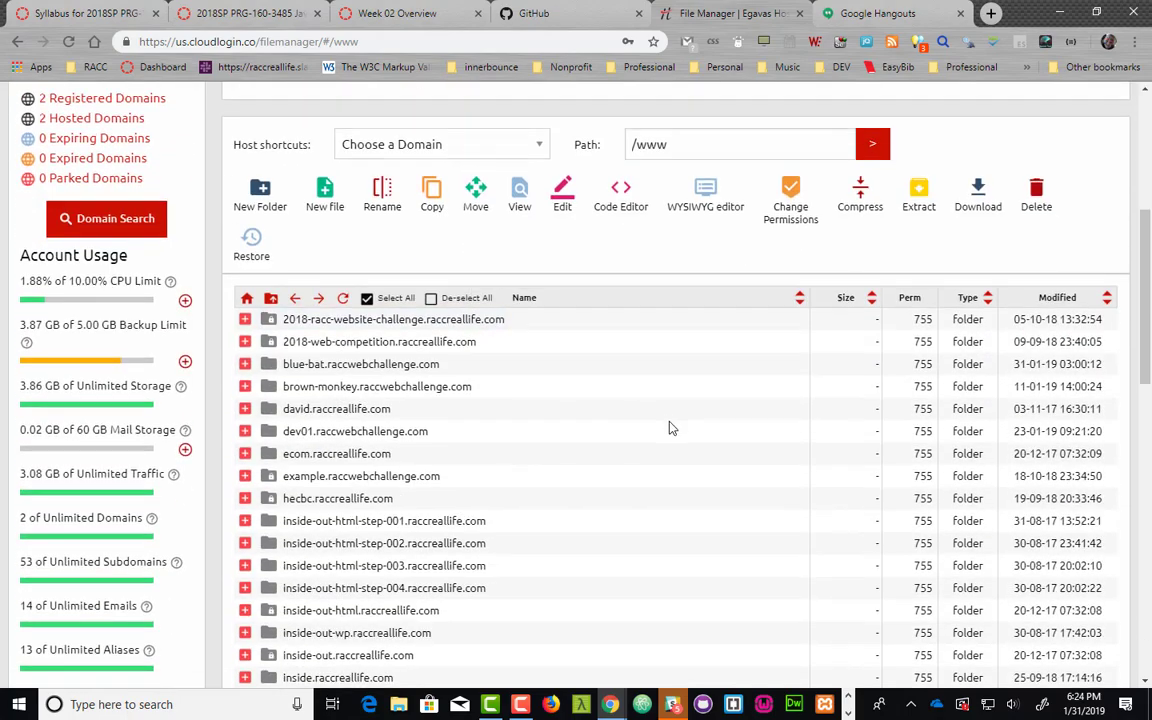
scroll(672, 428, down, 5)
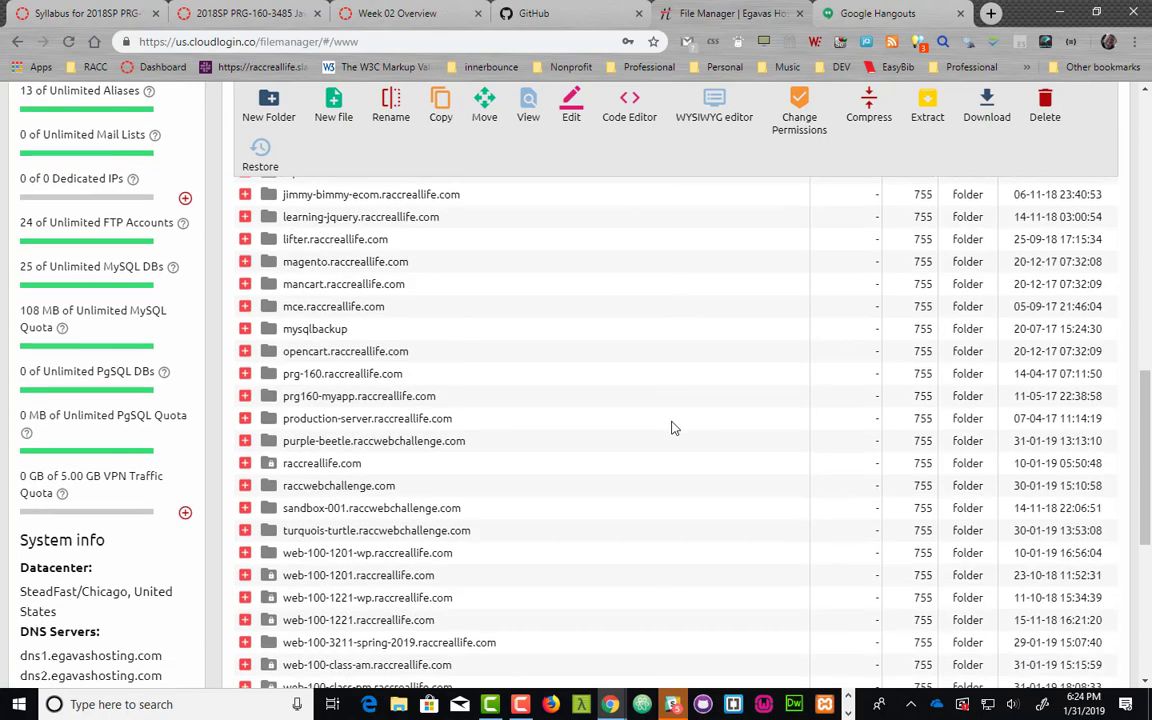
scroll(674, 429, down, 4)
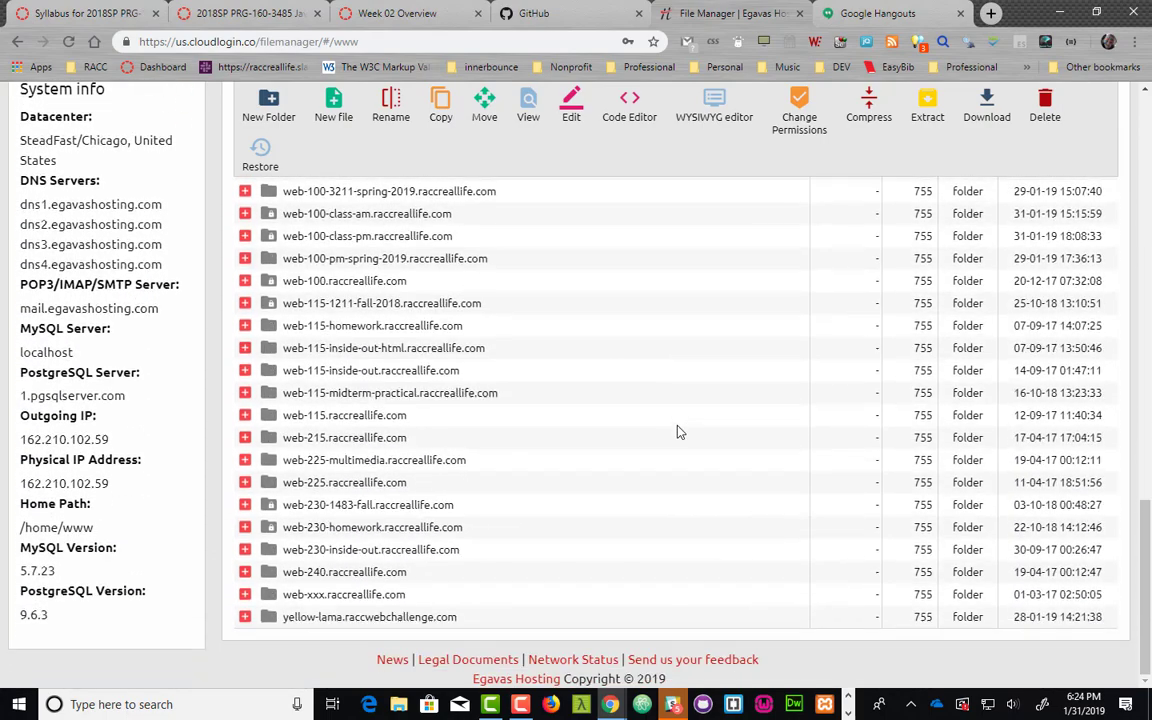
scroll(678, 431, up, 3)
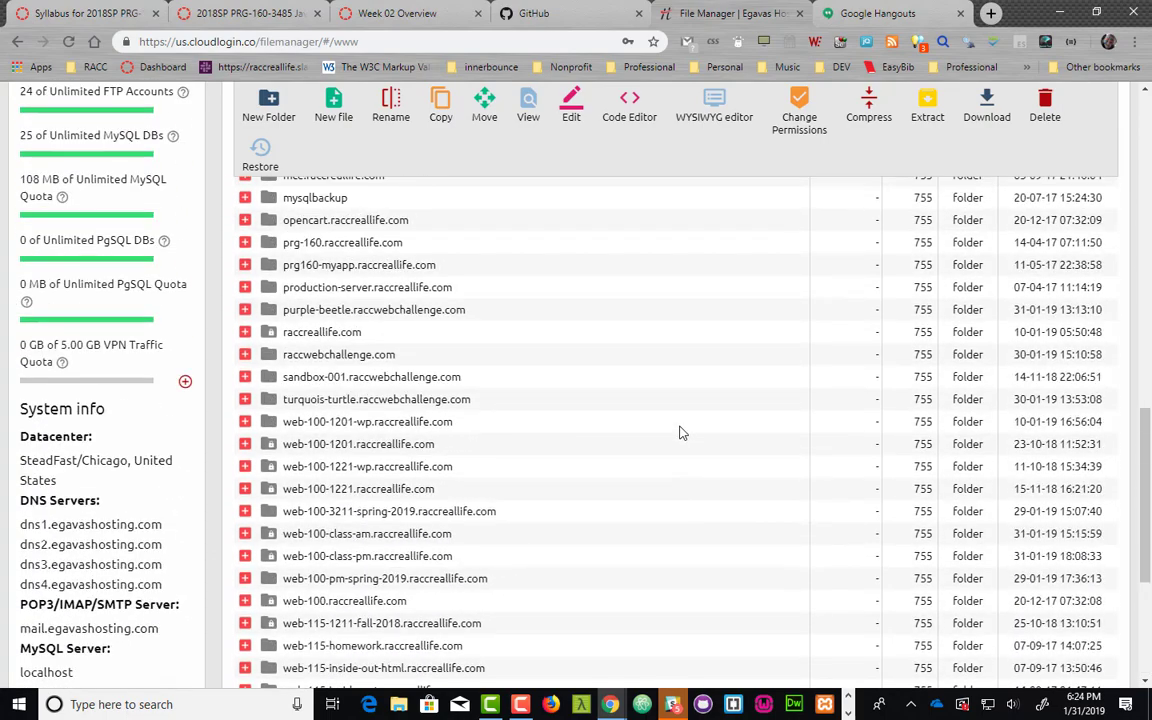
scroll(680, 432, up, 1)
scroll(676, 440, up, 2)
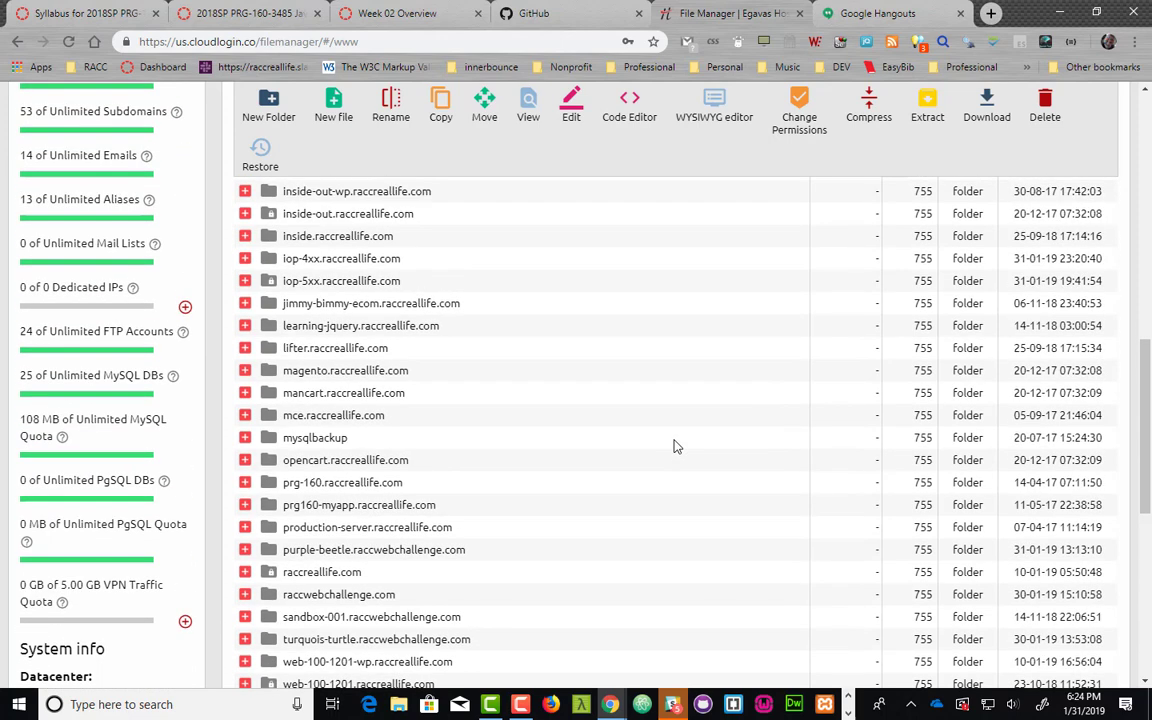
click(355, 262)
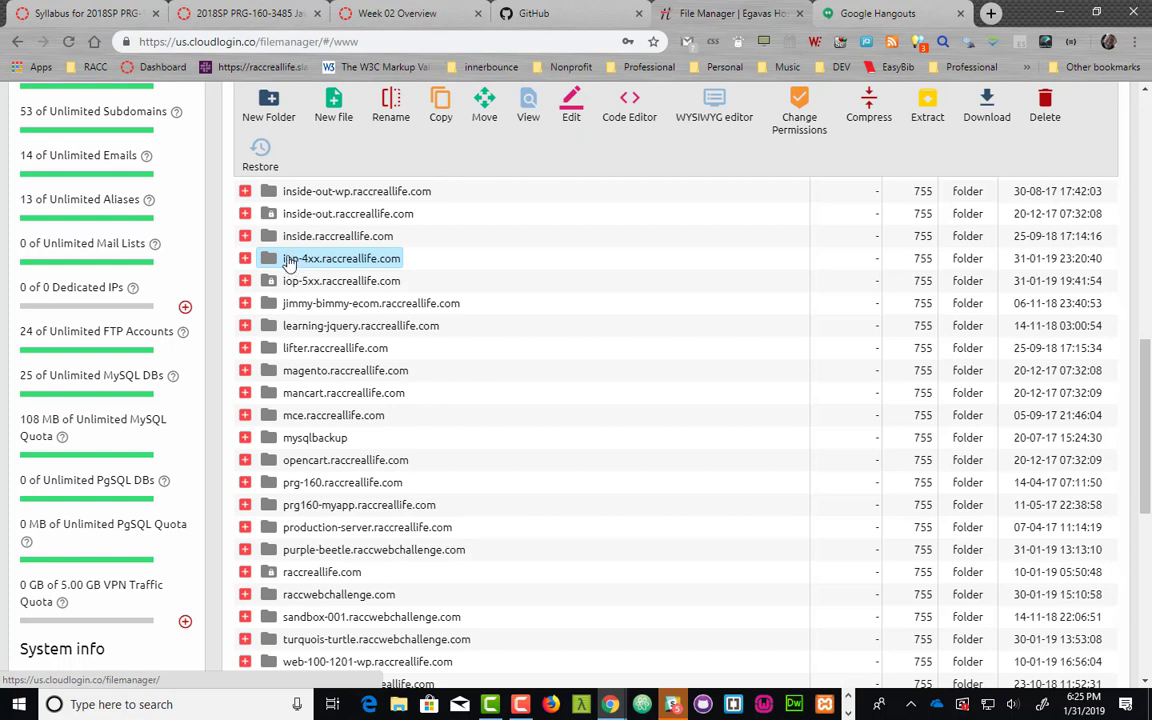
- Add a Password Protected Area on the iop-4xx folder for user 'student' with the autofilled password
right_click(289, 262)
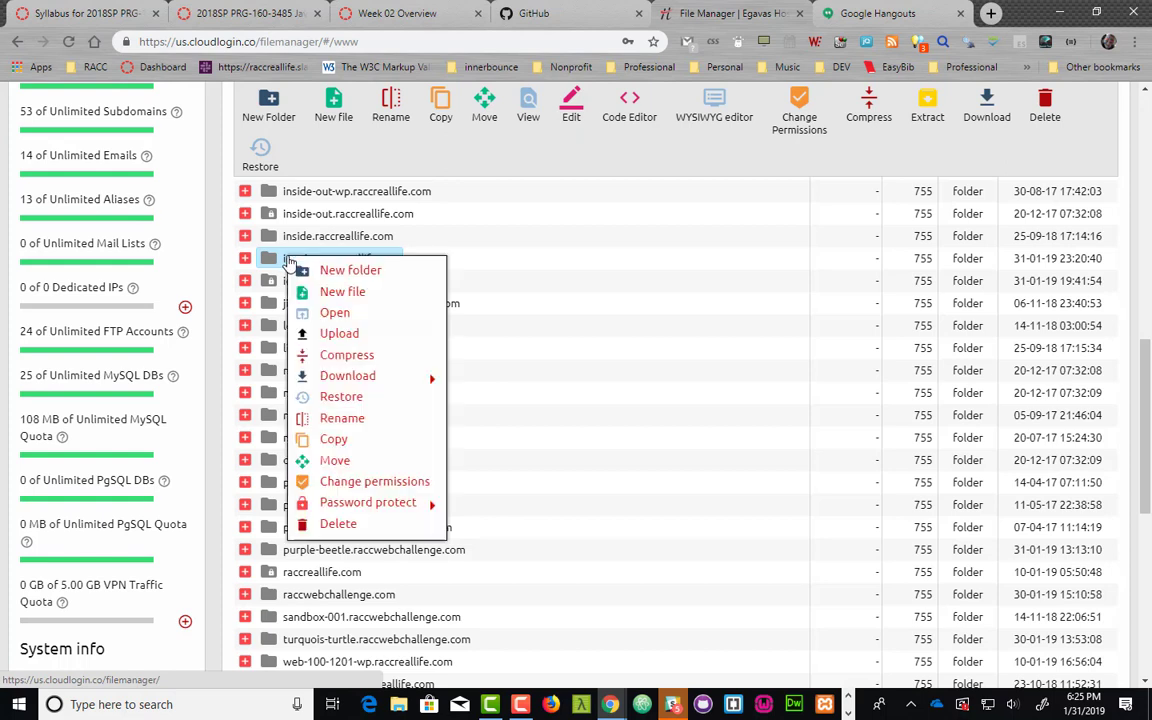
mouse_move(437, 504)
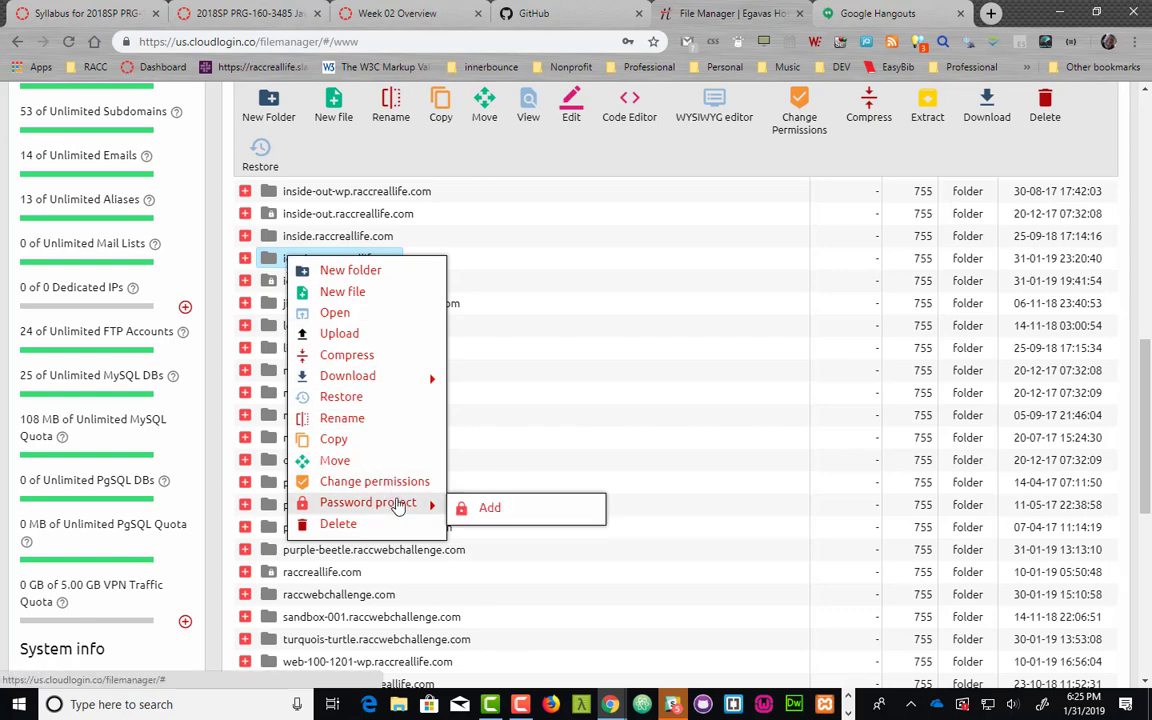
click(491, 508)
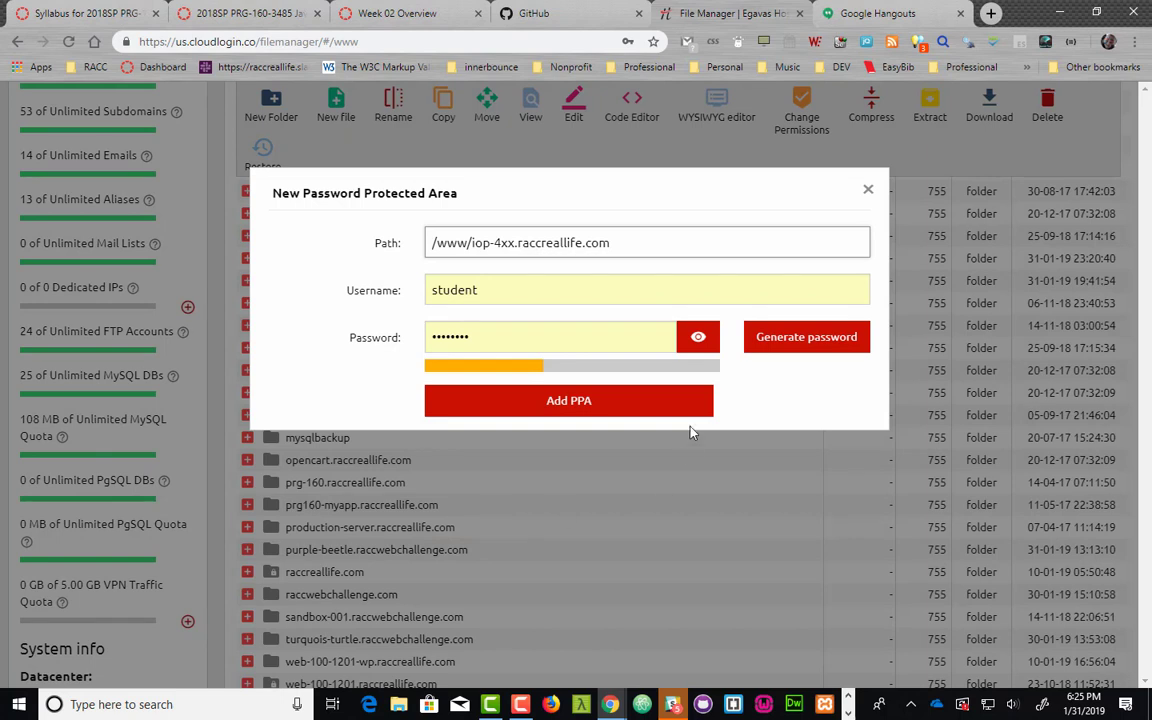
click(698, 339)
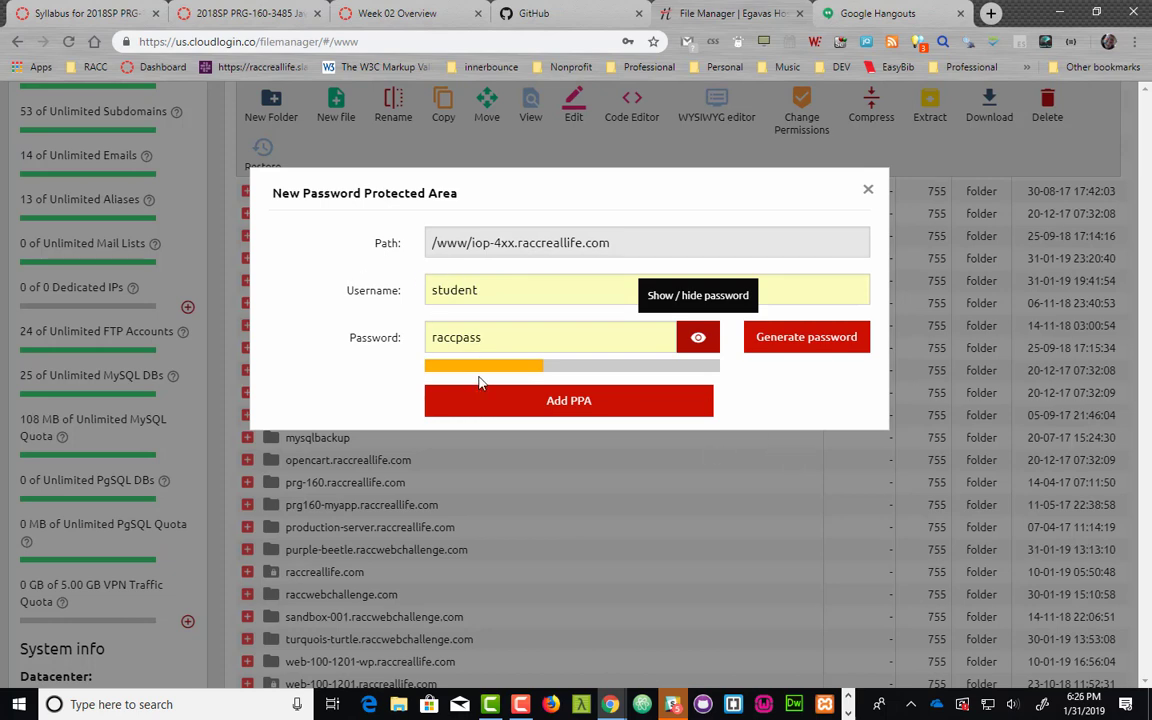
click(568, 401)
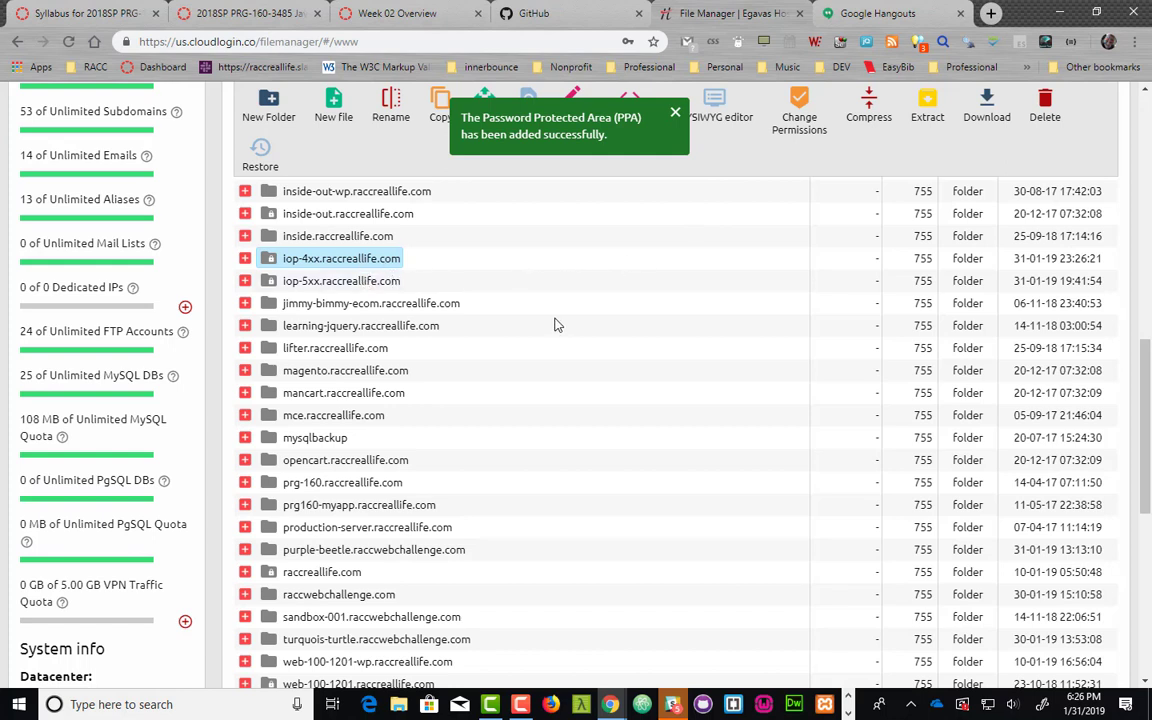
- Load iop-4xx.raccreallife.com in a new Chrome tab placed before the file manager tab
click(986, 12)
drag(915, 26, 752, 22)
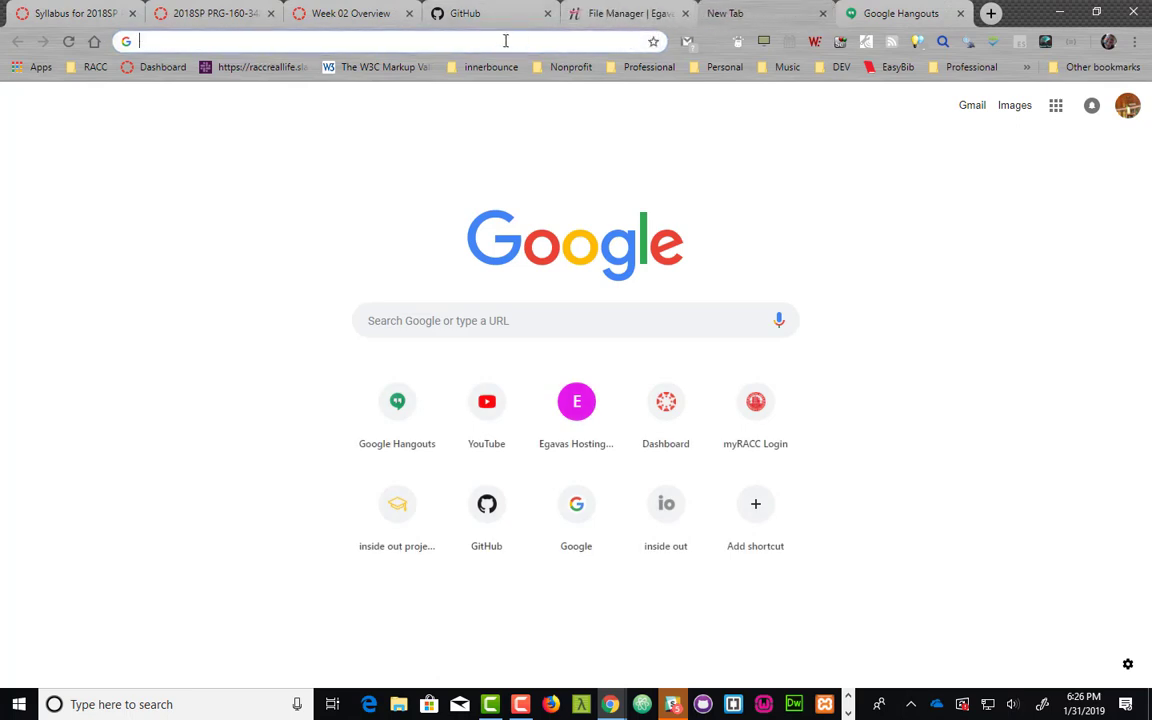
text(io)
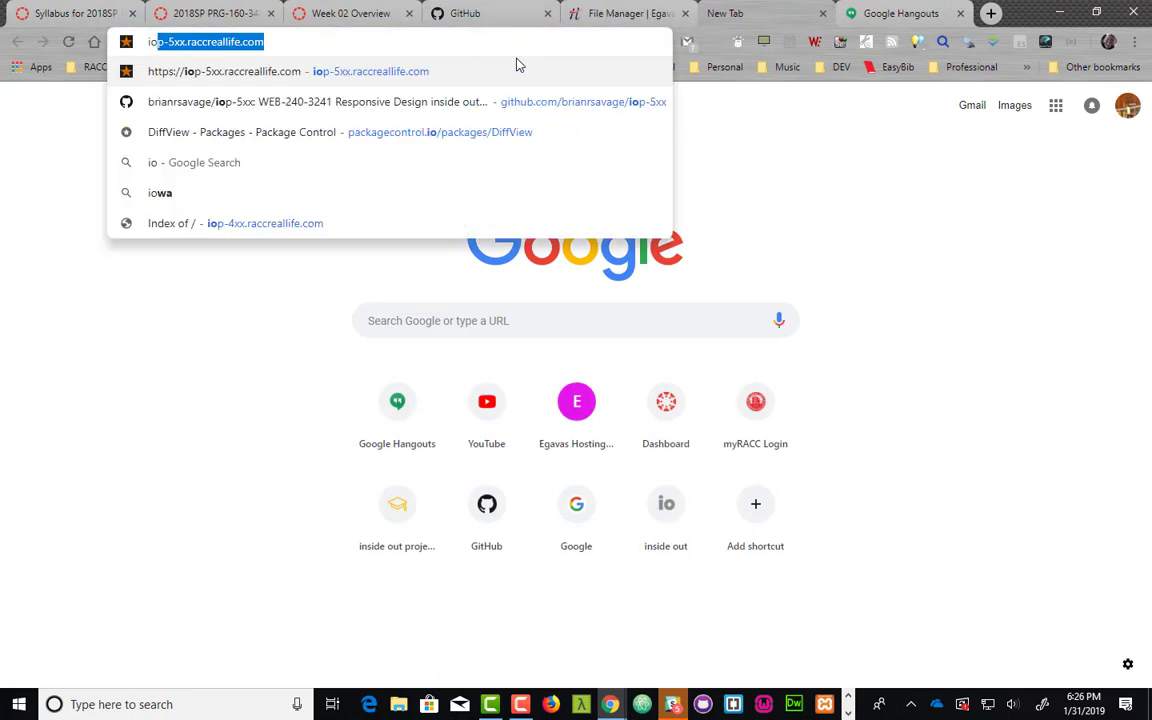
text(p-)
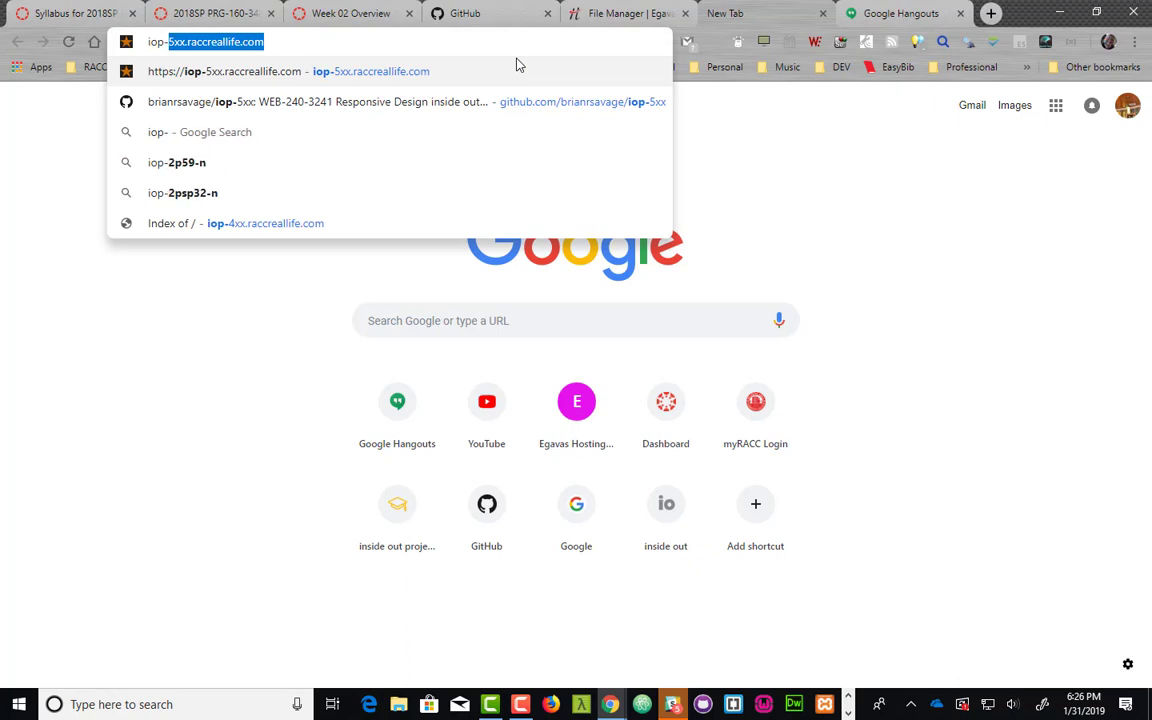
text(4)
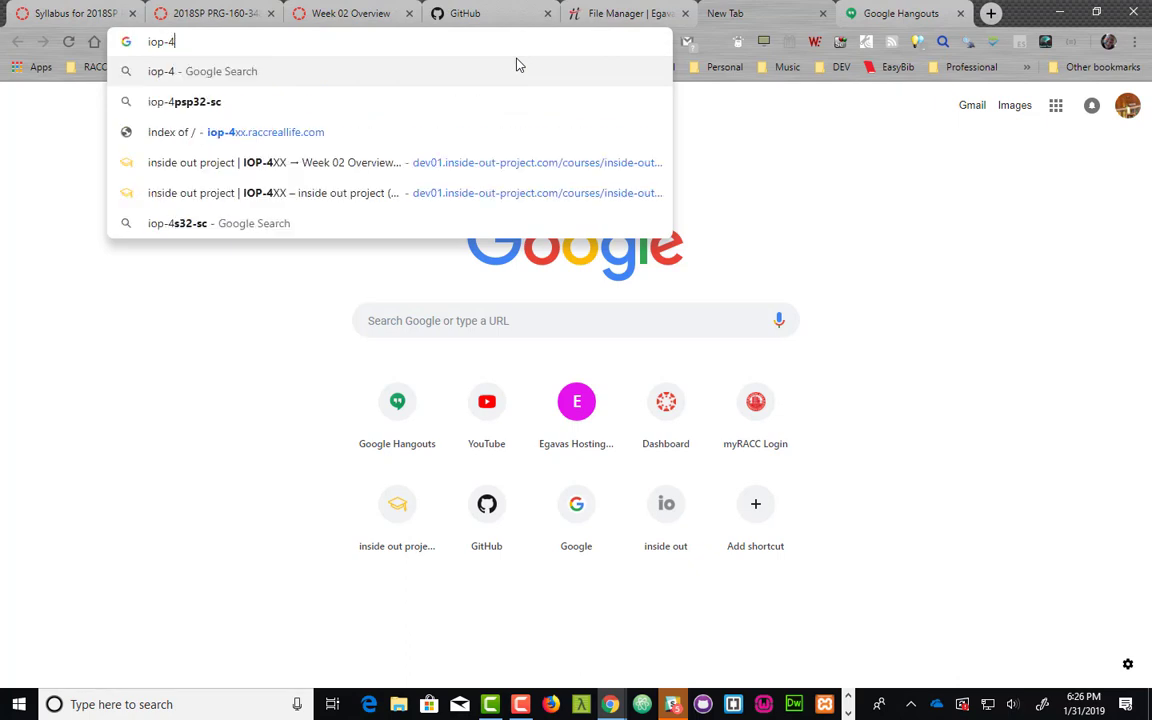
text(xx)
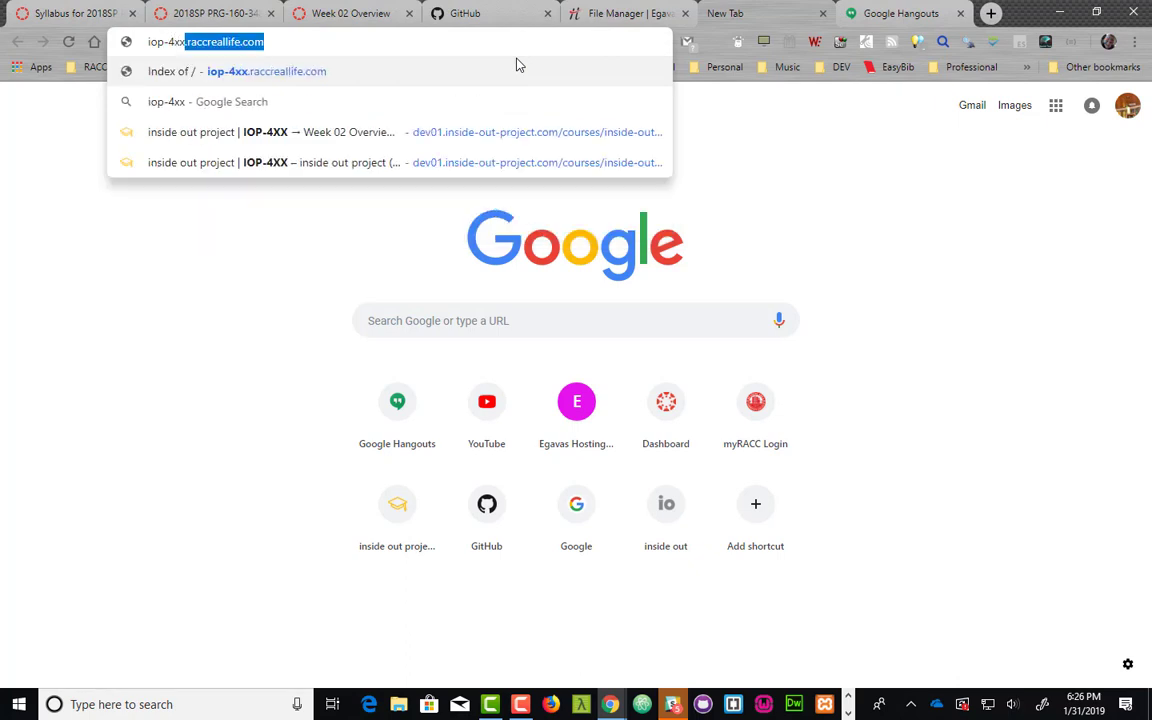
key(Return)
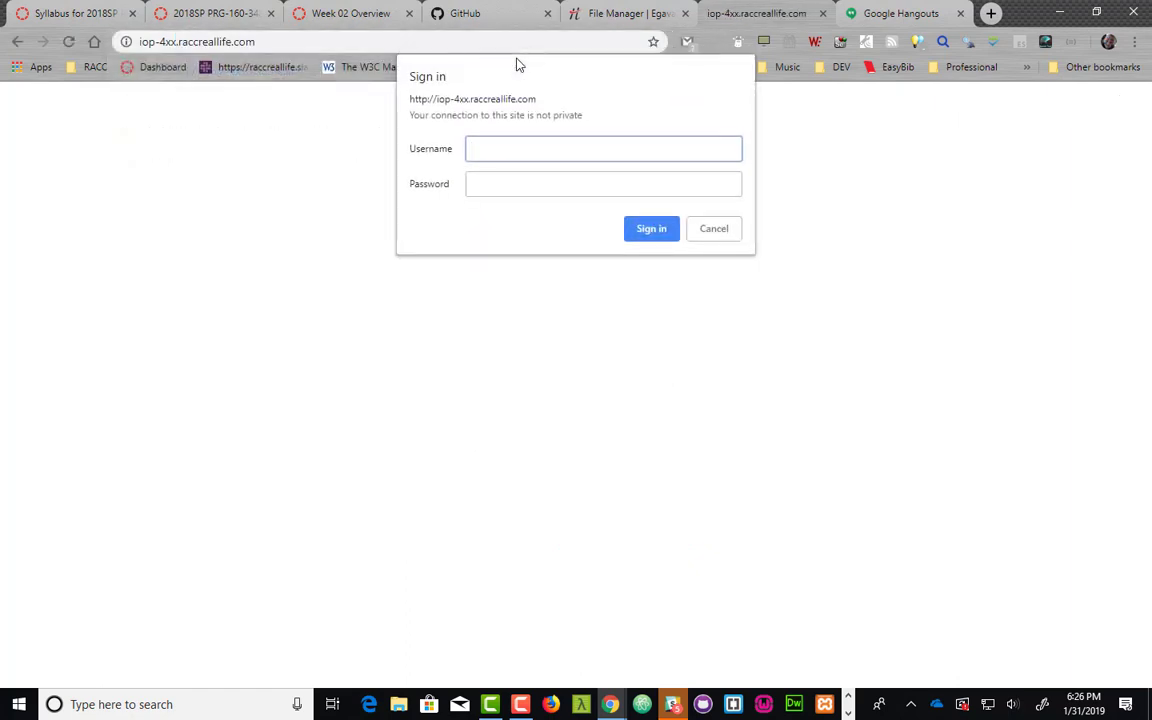
- Sign in at the password prompt with the protected area's username and password, declining to save it
text(student)
key(Tab)
text(•)
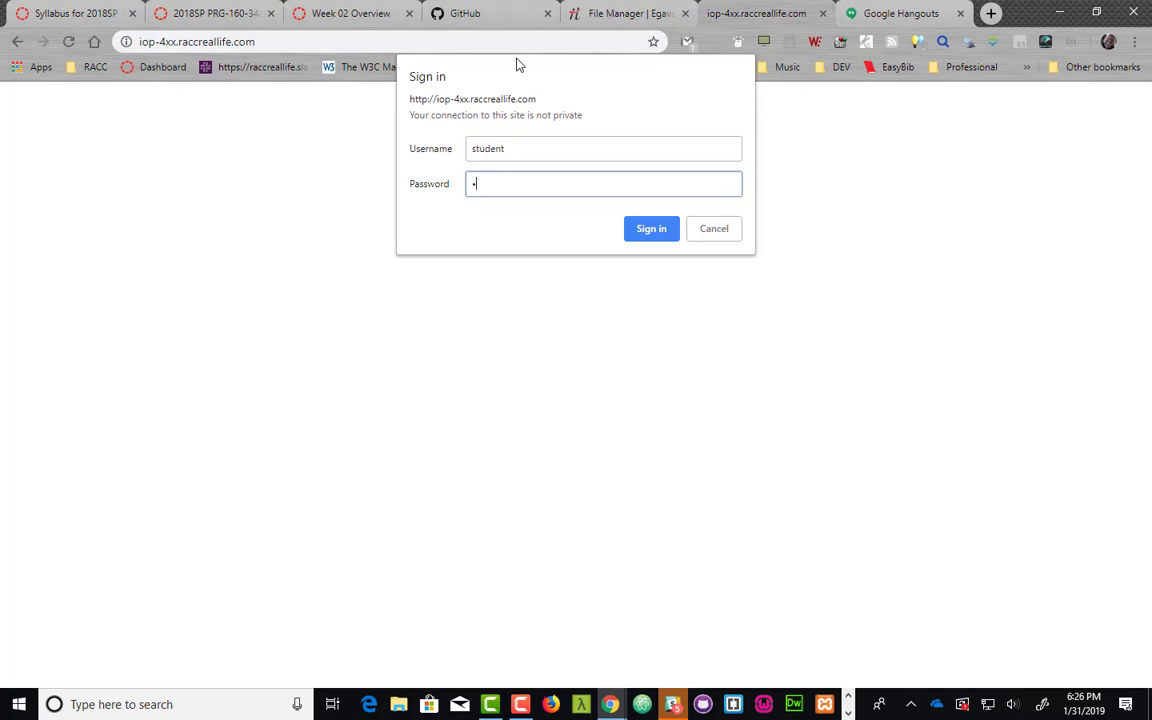
text(••)
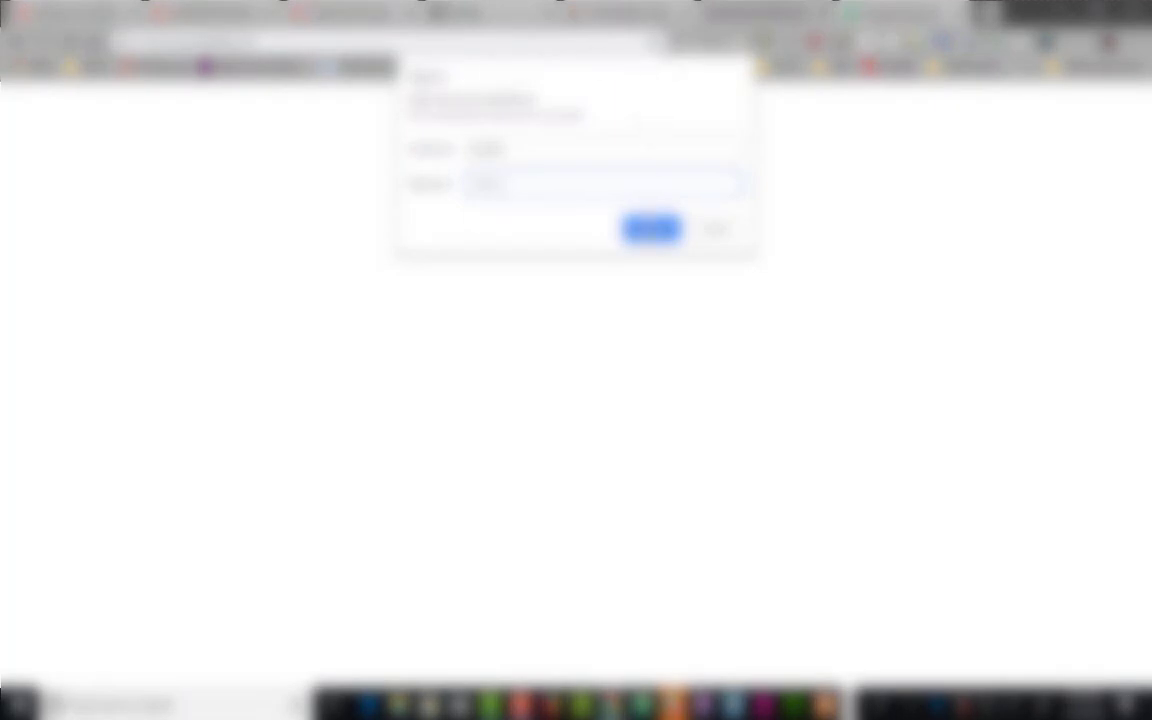
key(Return)
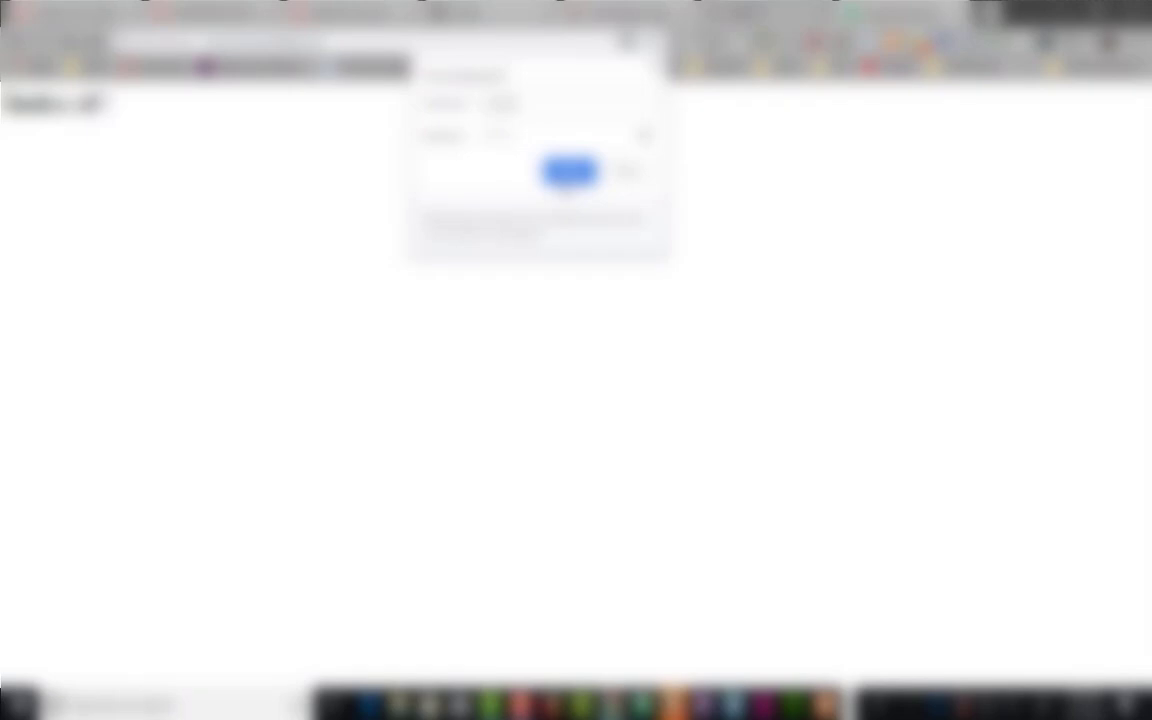
click(570, 173)
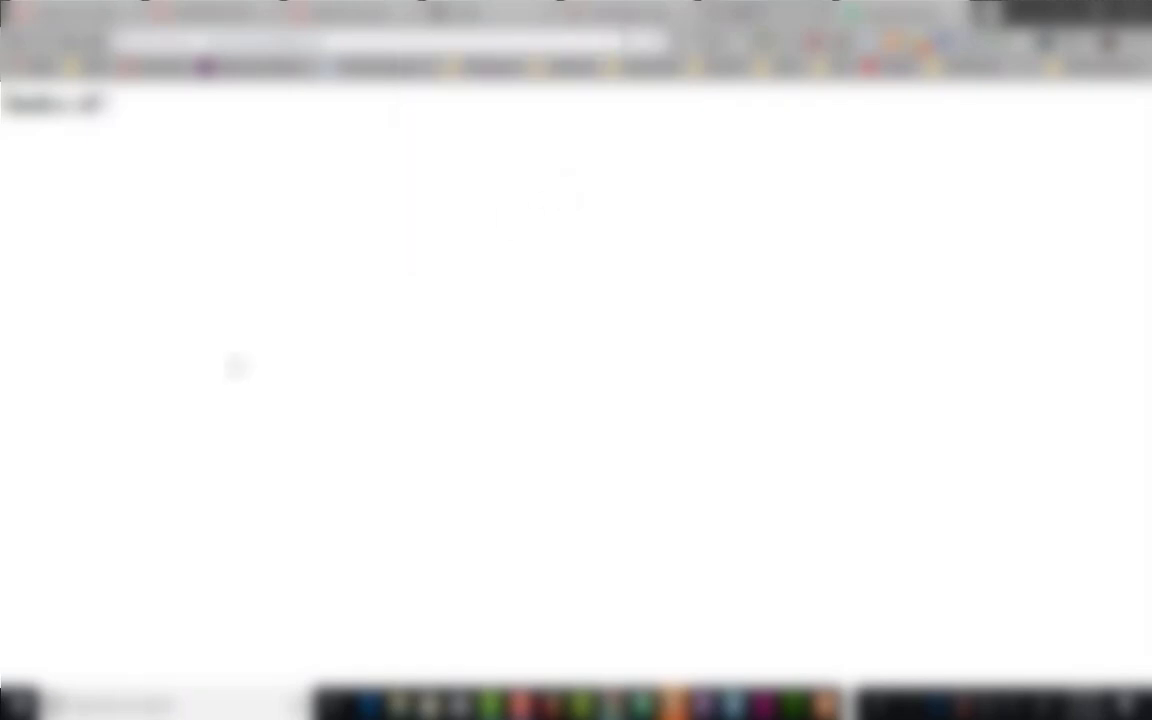
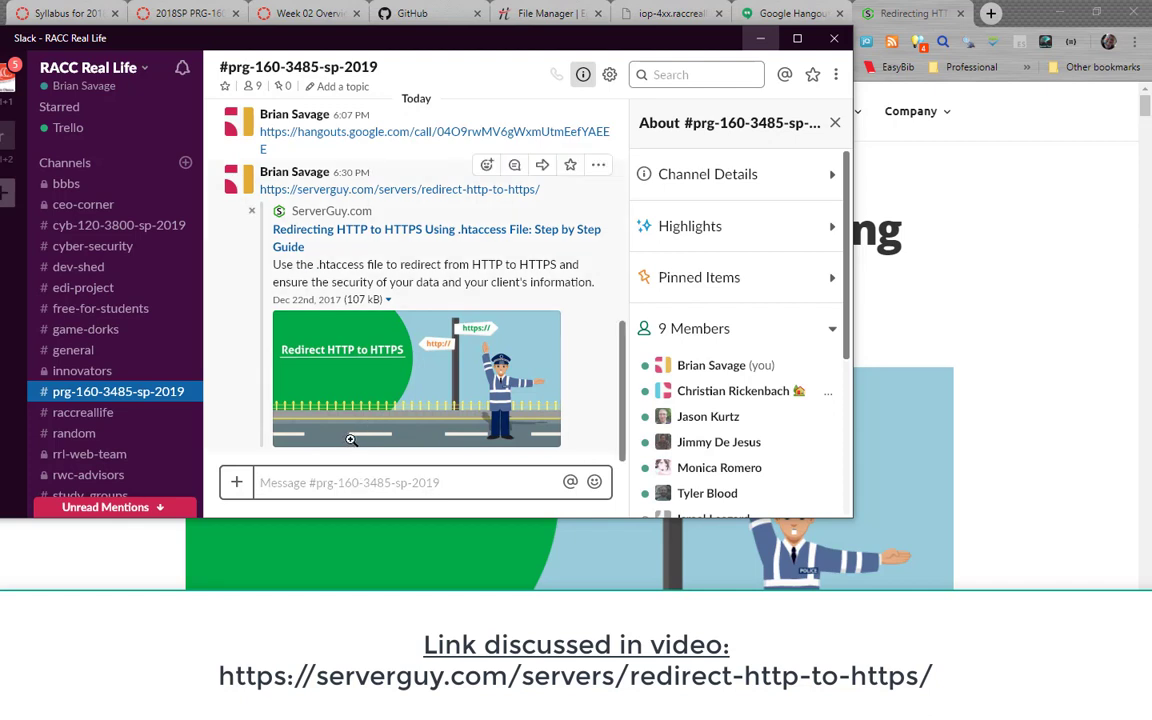
- Open the ServerGuy article 'Redirecting HTTP to HTTPS Using .htaccess File' from the Slack link
click(1016, 300)
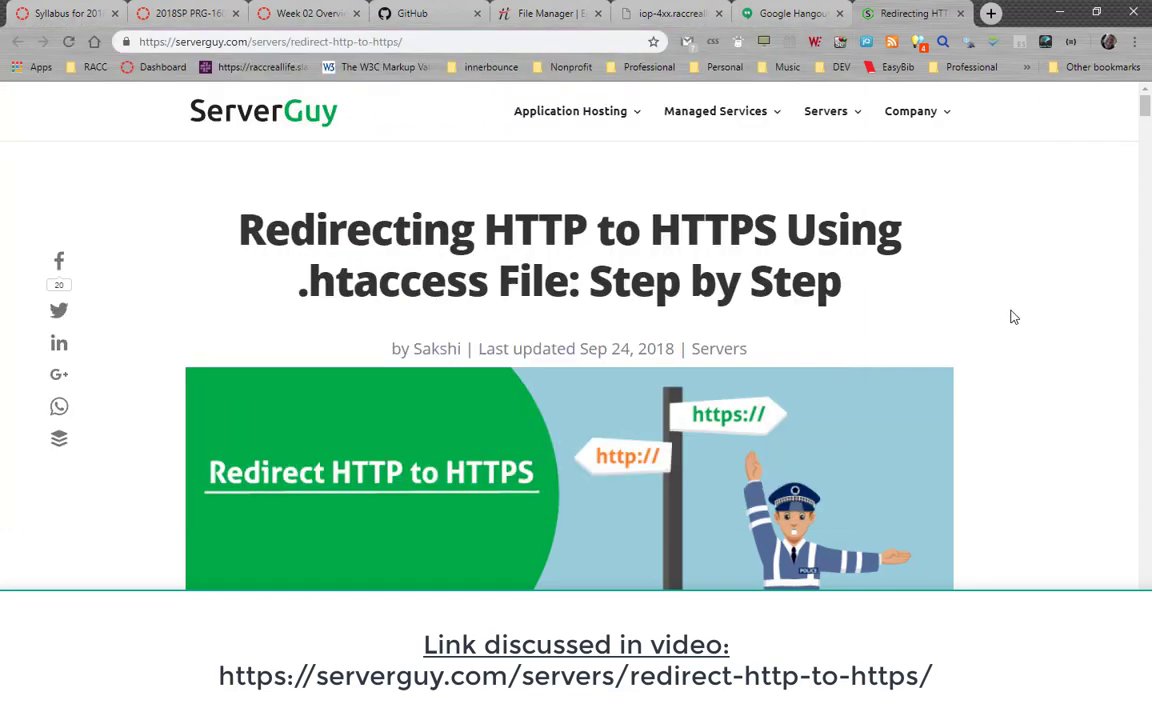
- Copy the three-line 'Redirect All Web Traffic' code: RewriteEngine On, RewriteCond and RewriteRule
scroll(1010, 314, down, 3)
scroll(1009, 318, down, 5)
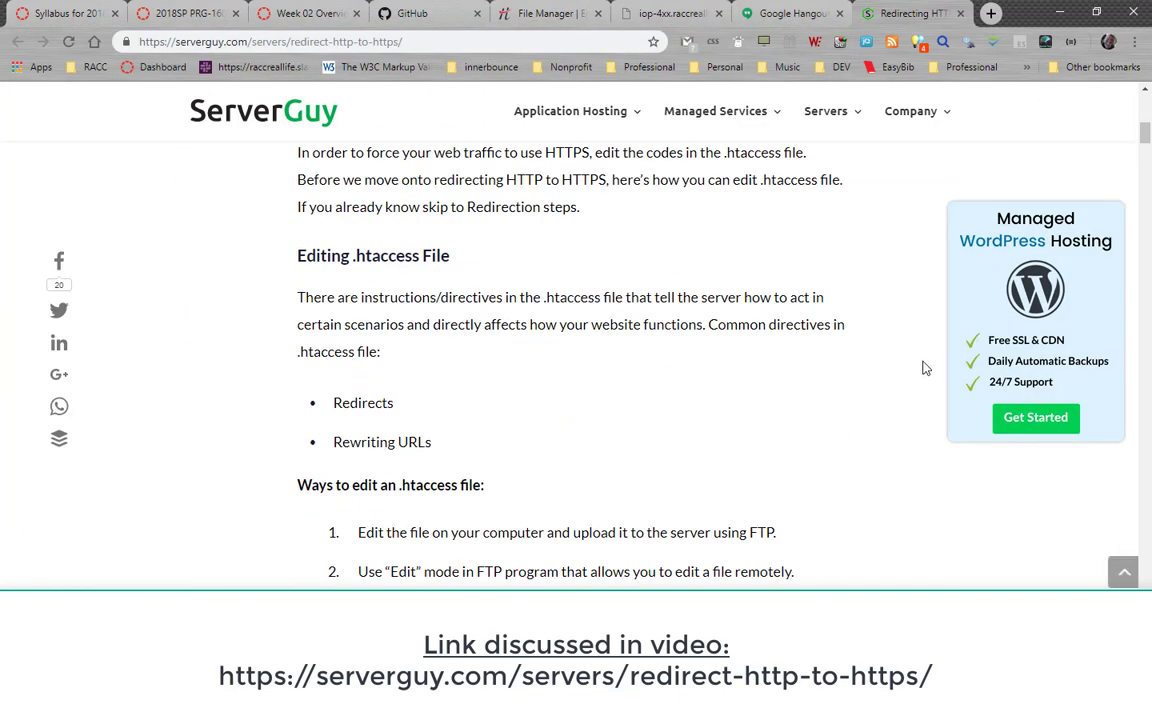
scroll(918, 372, down, 6)
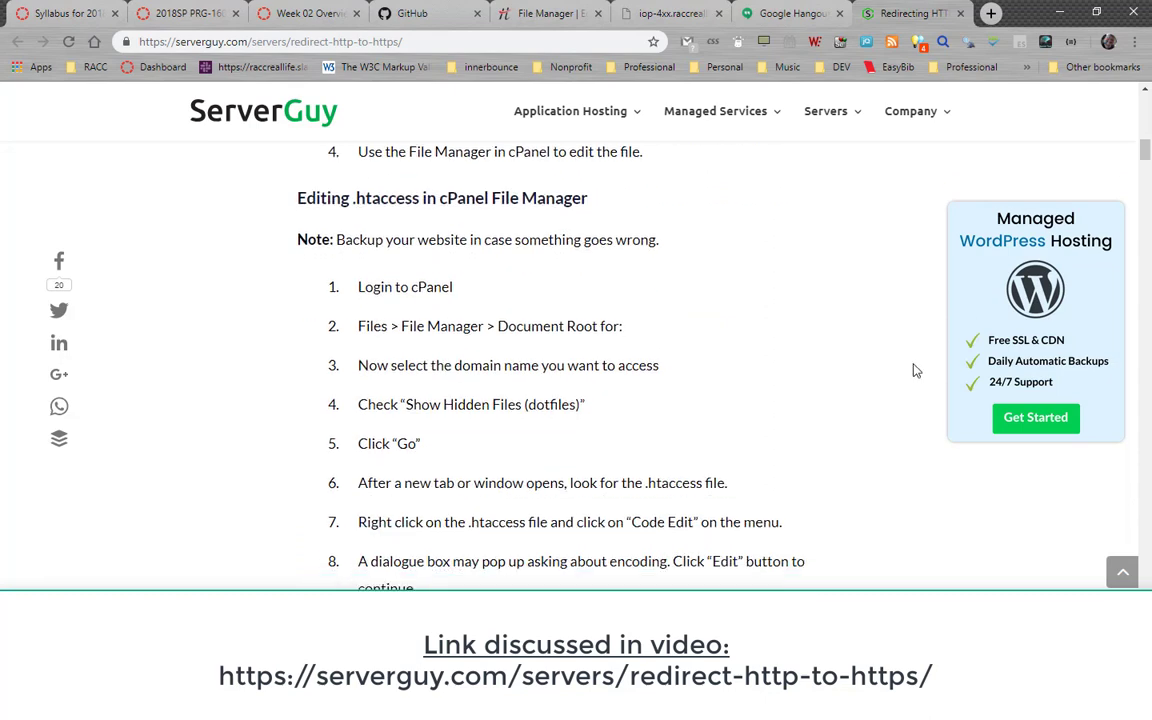
scroll(912, 372, down, 4)
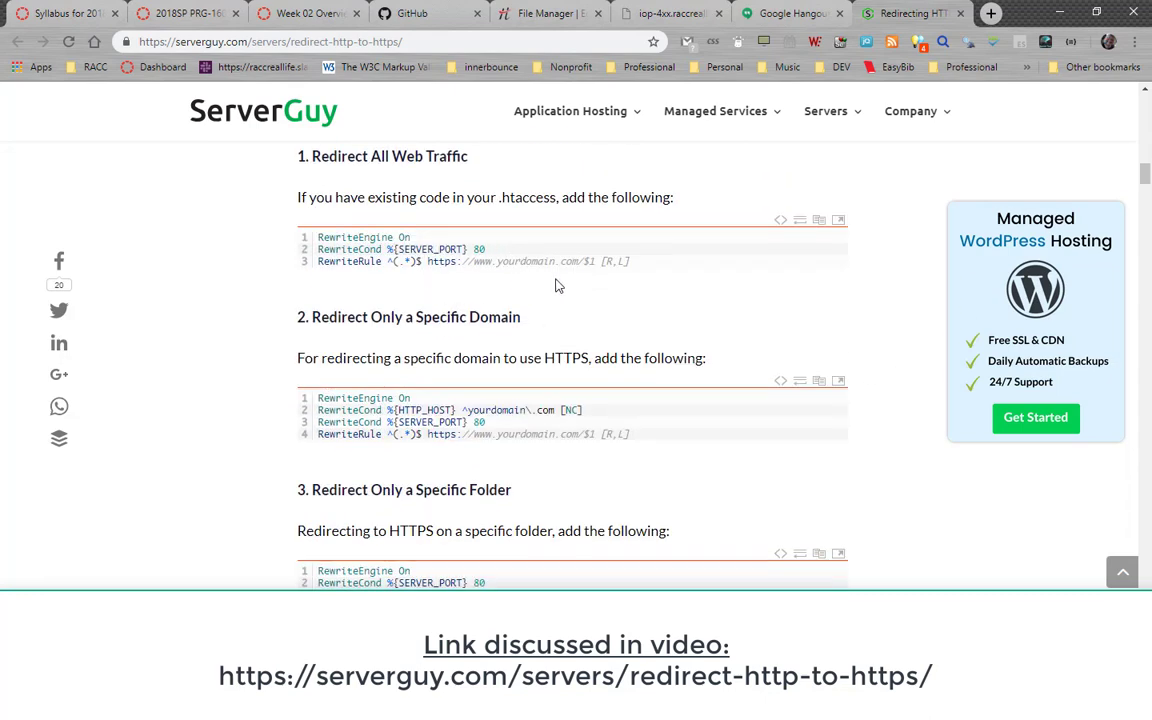
scroll(650, 425, down, 10)
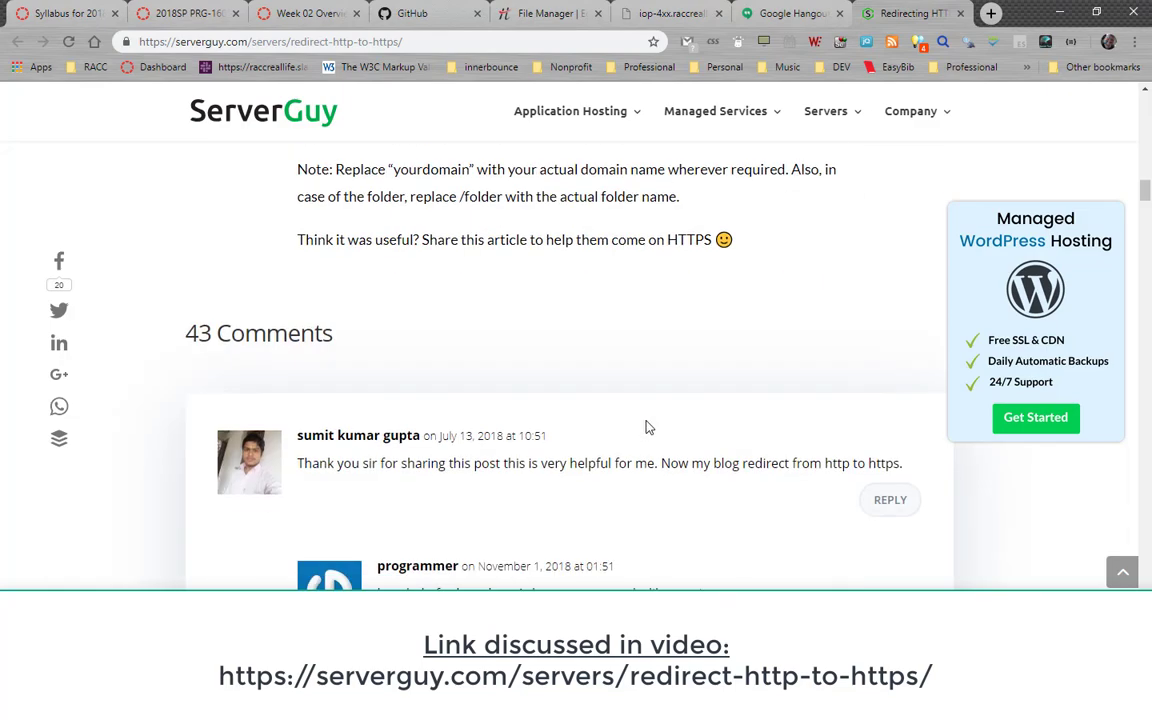
scroll(645, 435, down, 4)
scroll(642, 430, up, 15)
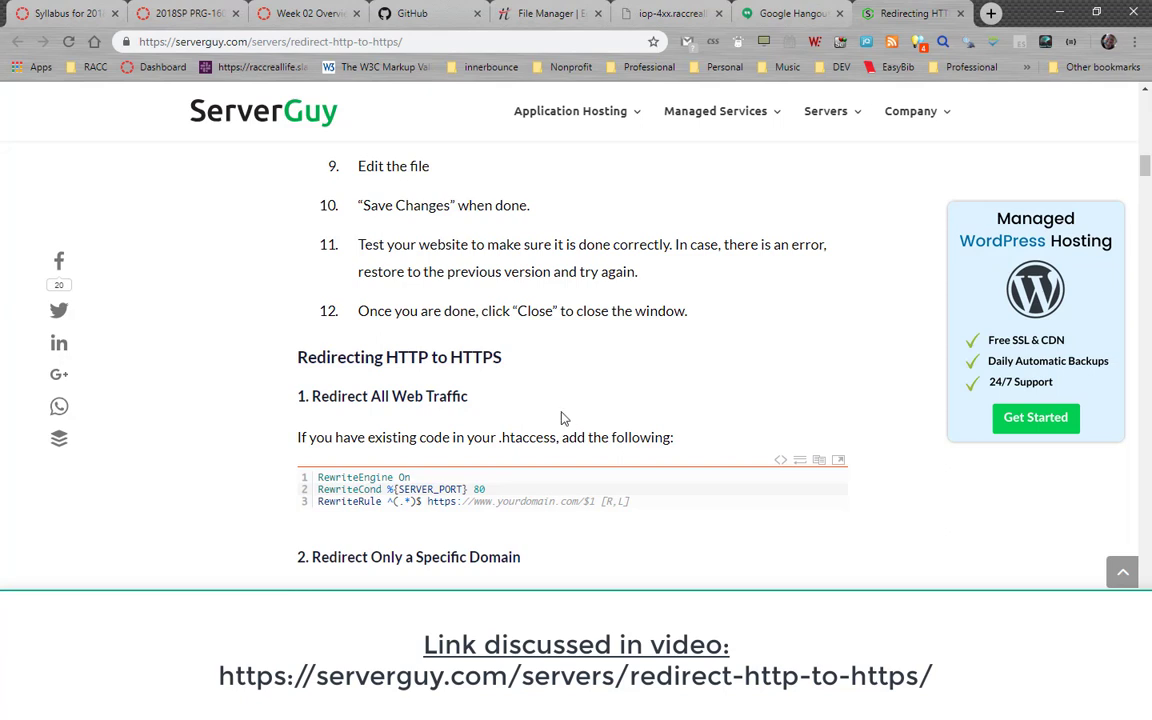
scroll(568, 415, down, 2)
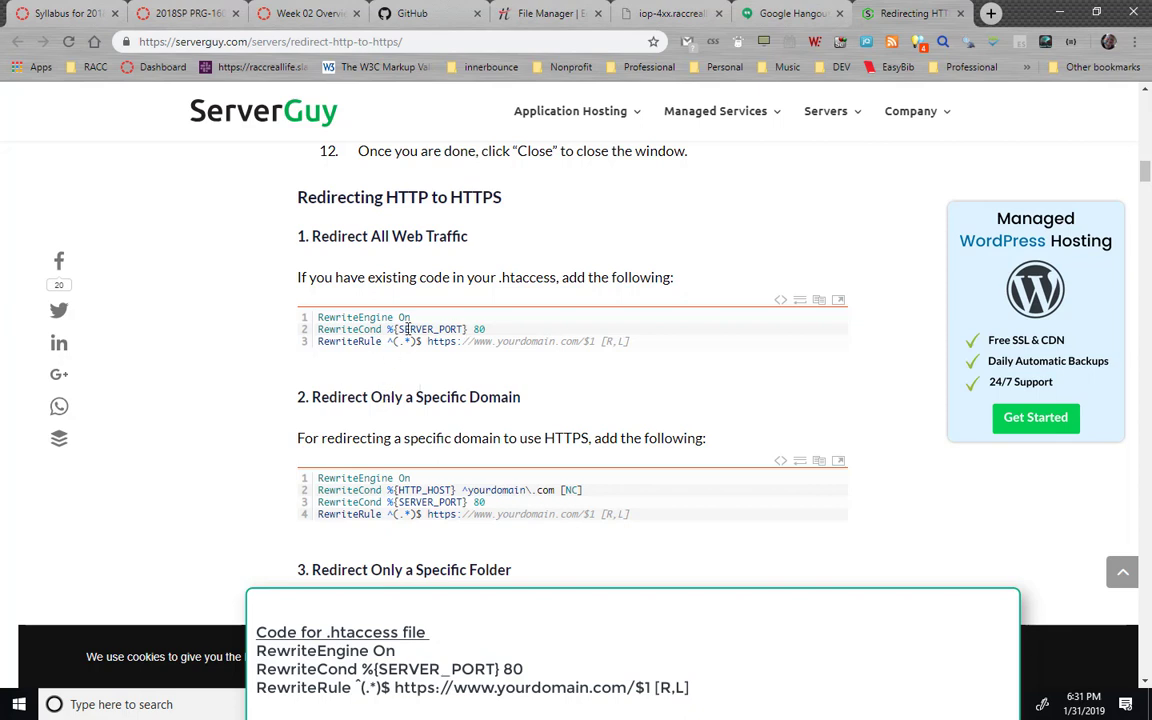
scroll(370, 300, down, 1)
drag(319, 236, 643, 268)
key(ctrl+c)
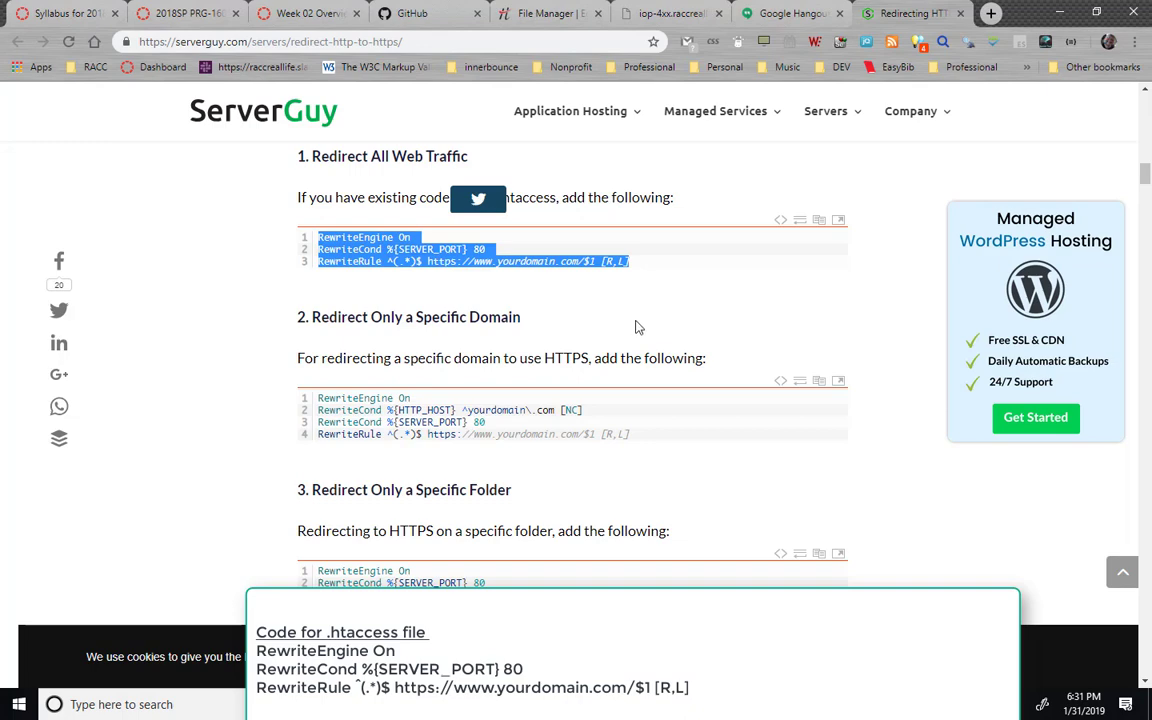
key(alt+Tab)
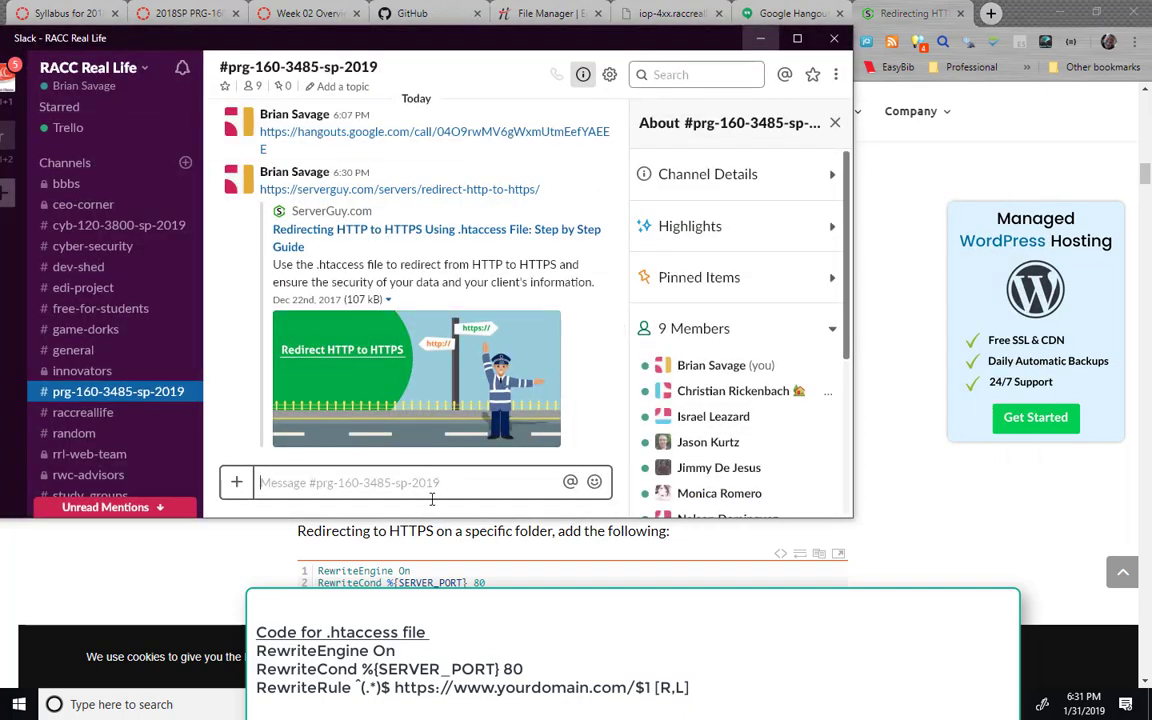
- Post the redirect code in Slack, highlighting RewriteCond, %{SERVER_PORT}, 80 and RewriteRule
key(ctrl+v)
key(Return)
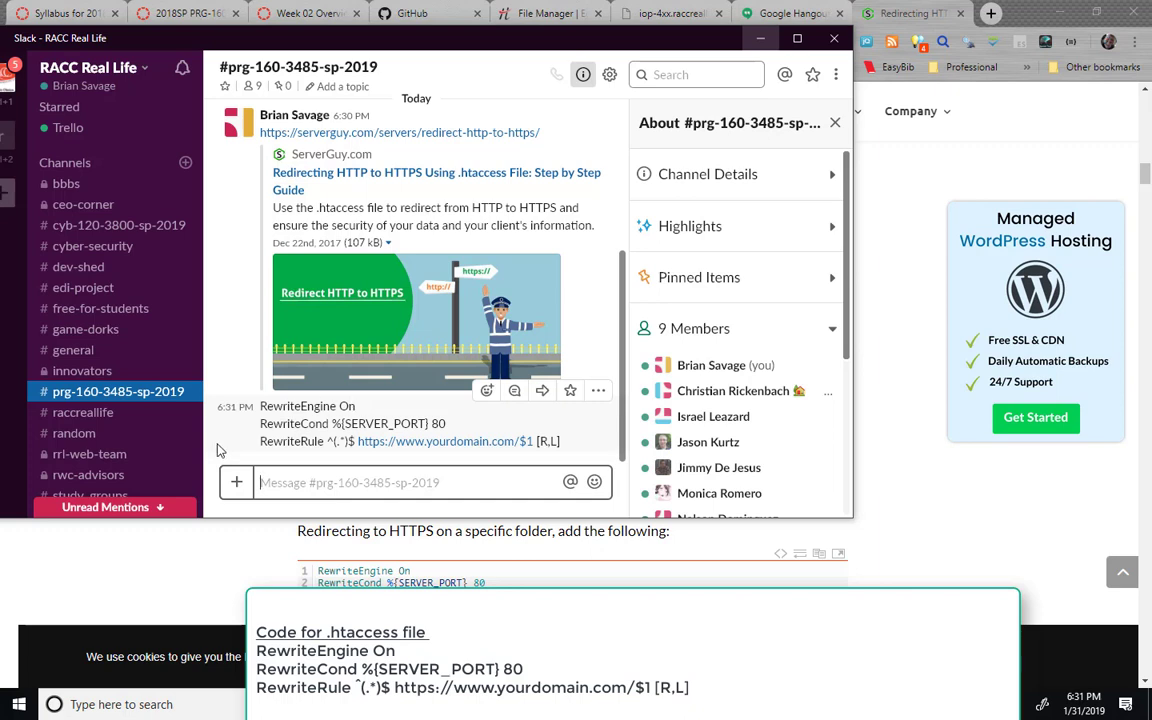
double_click(294, 424)
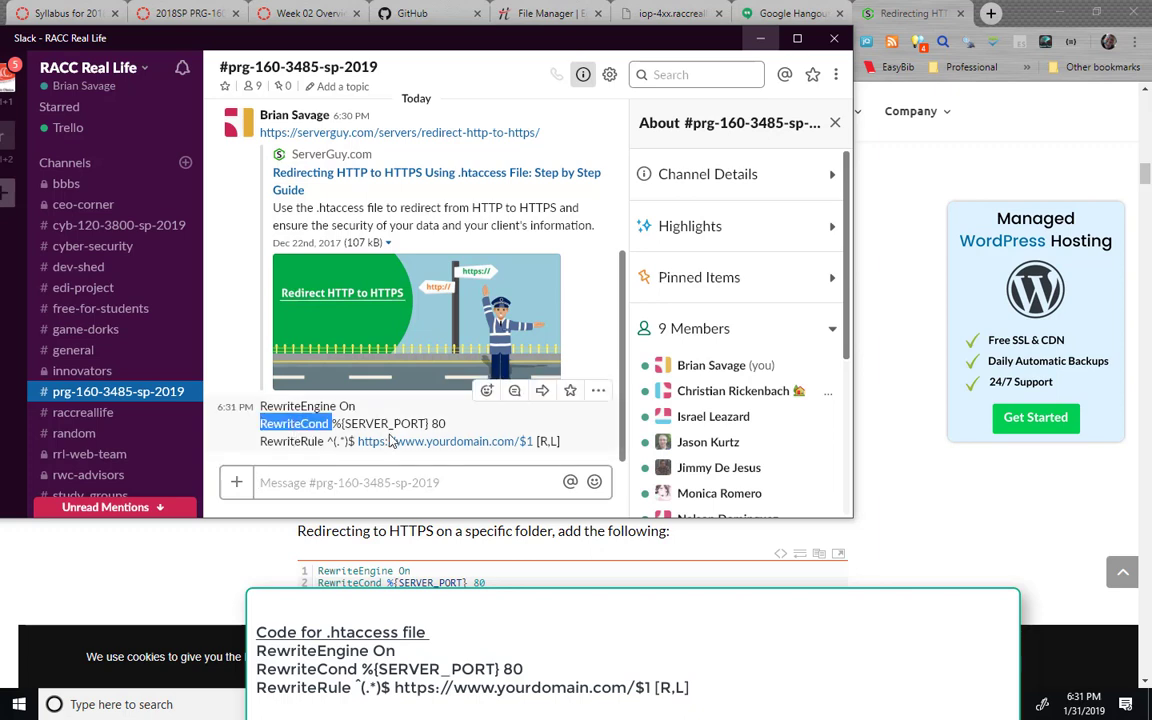
click(336, 424)
drag(336, 424, 442, 424)
double_click(439, 424)
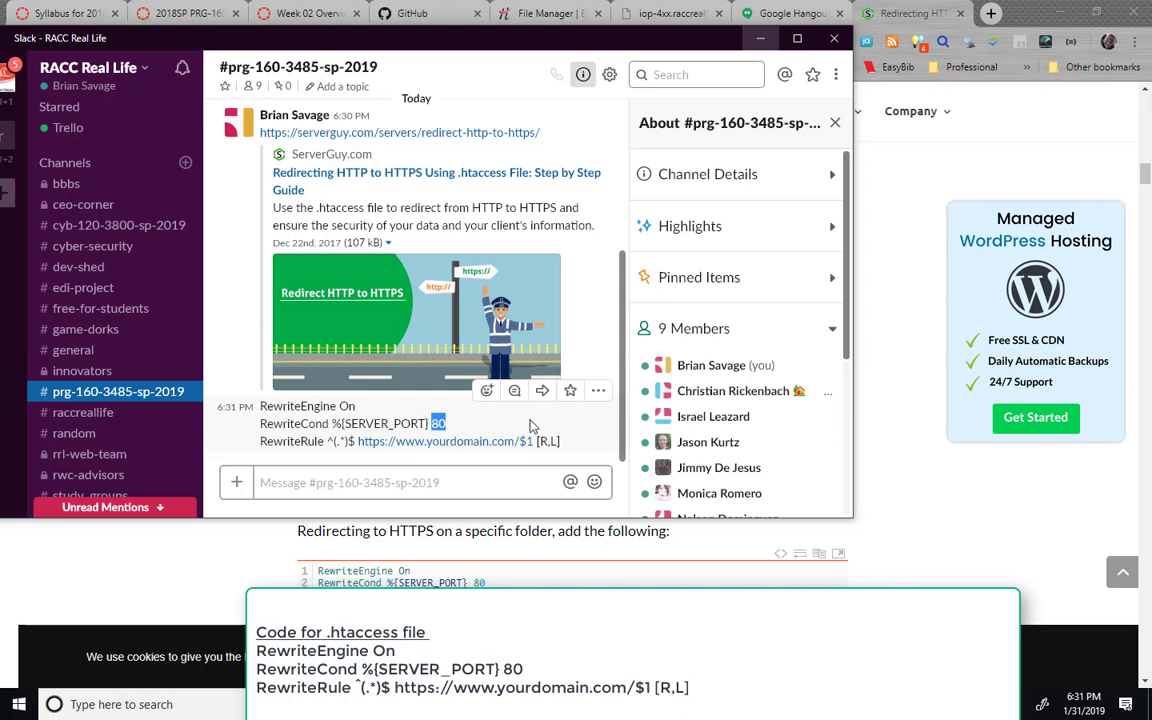
double_click(300, 443)
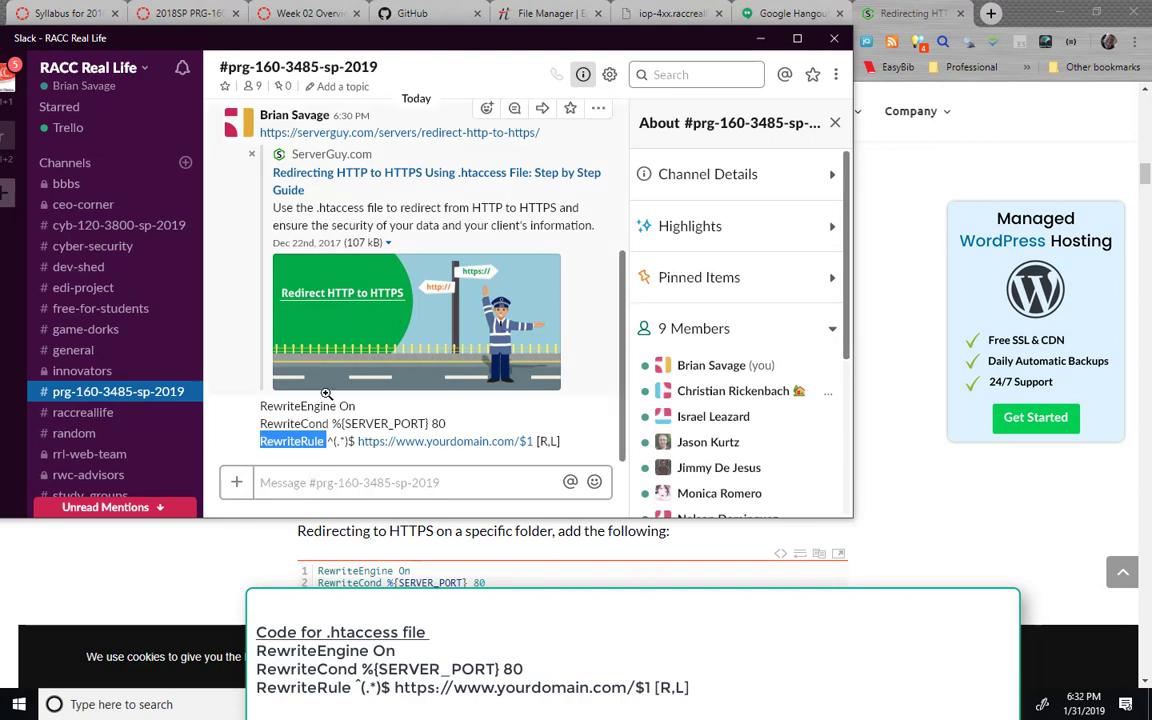
key(alt+Tab)
click(244, 314)
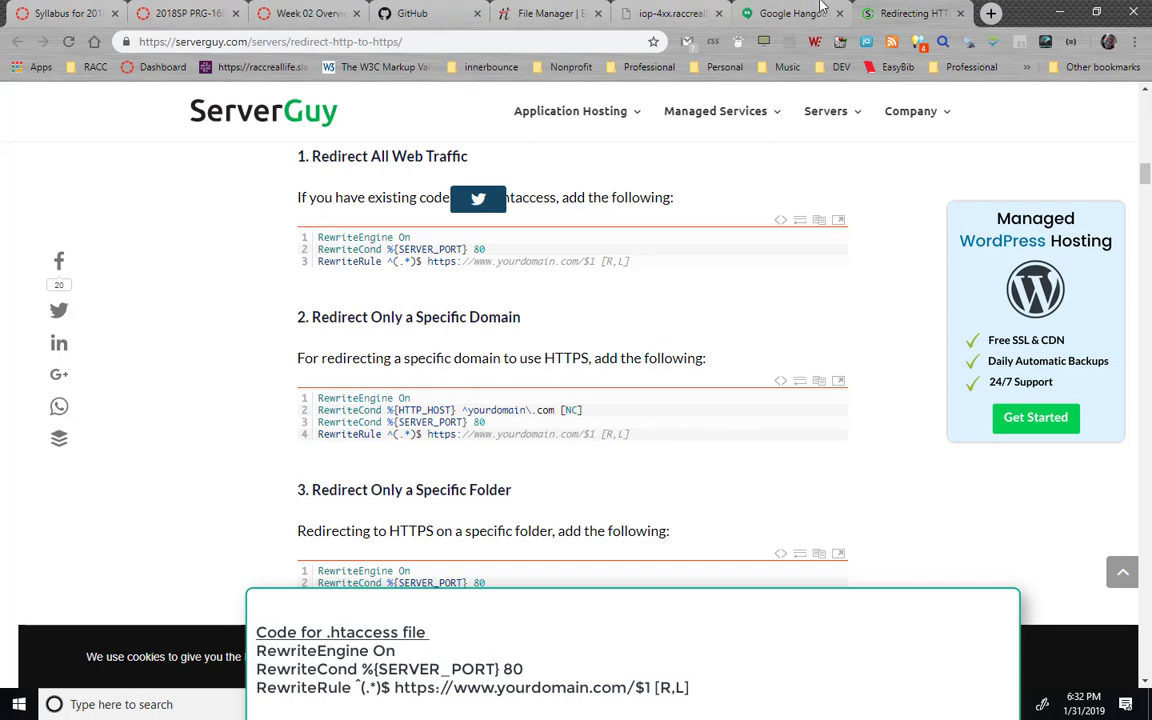
- Open the iop-4xx.raccreallife.com folder in the file manager and start a new file there
click(555, 15)
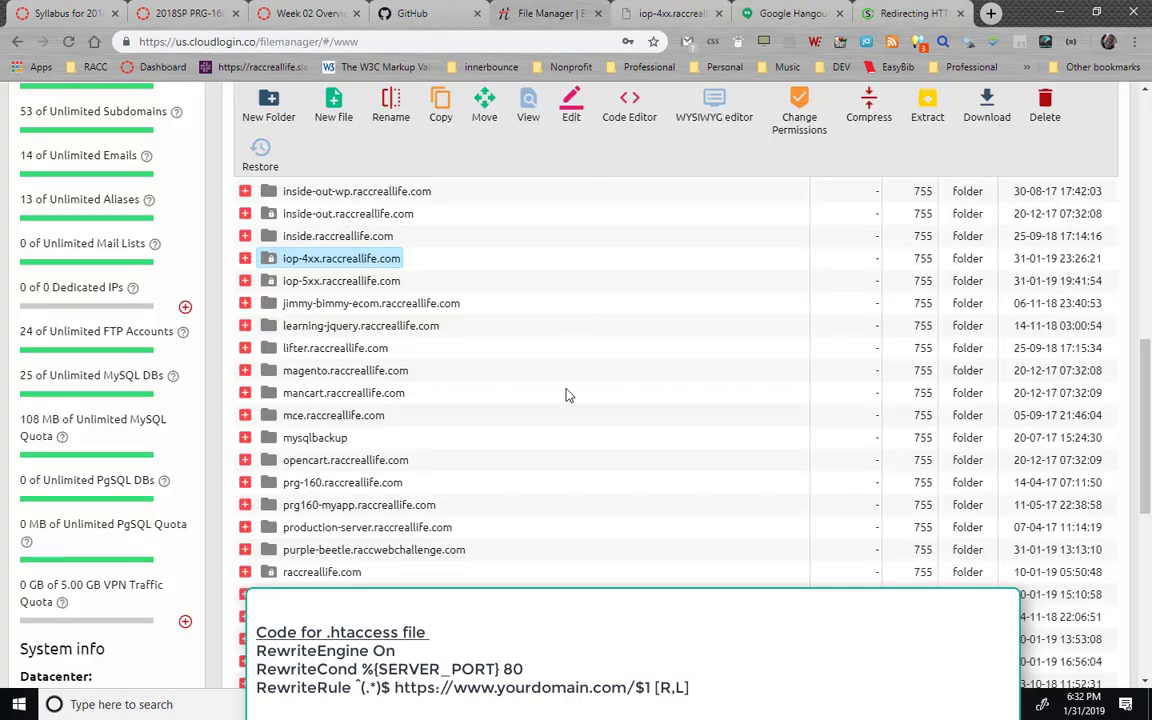
double_click(347, 260)
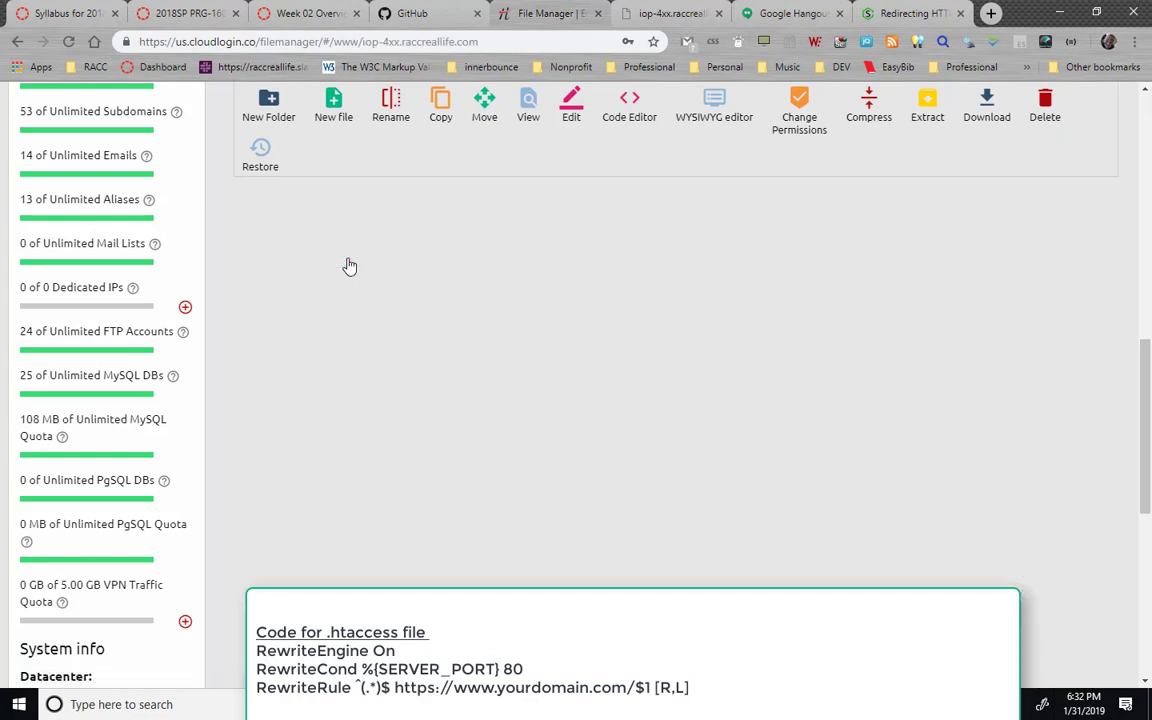
scroll(418, 328, up, 4)
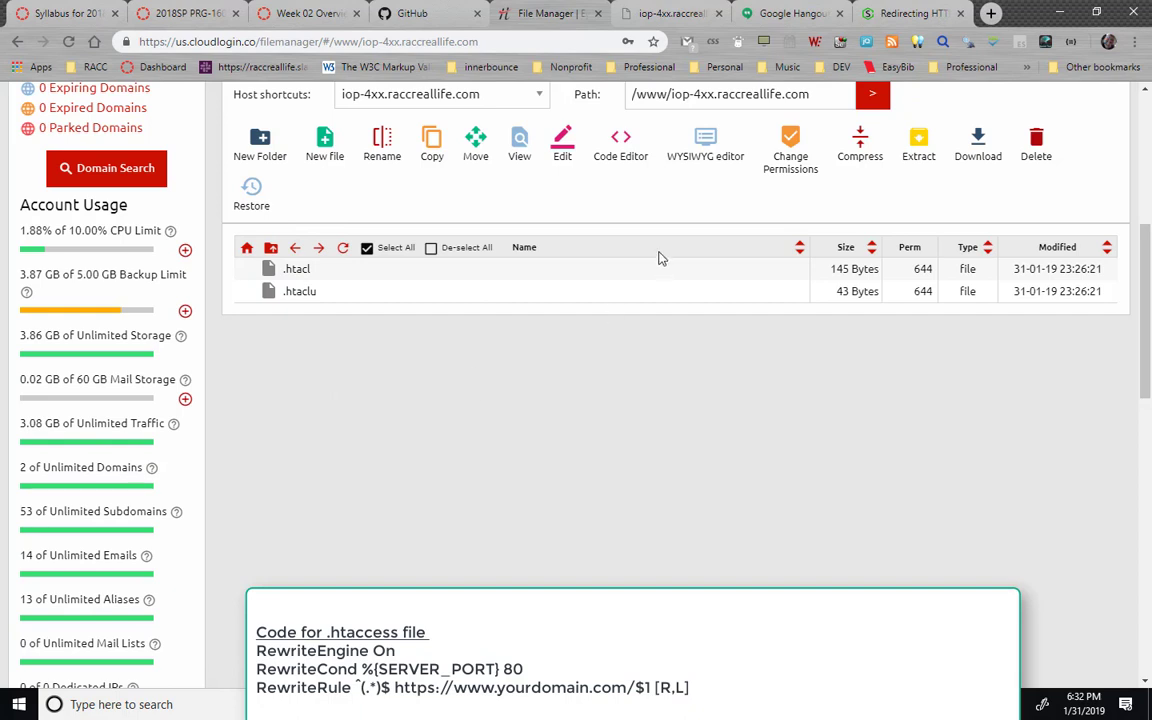
click(323, 146)
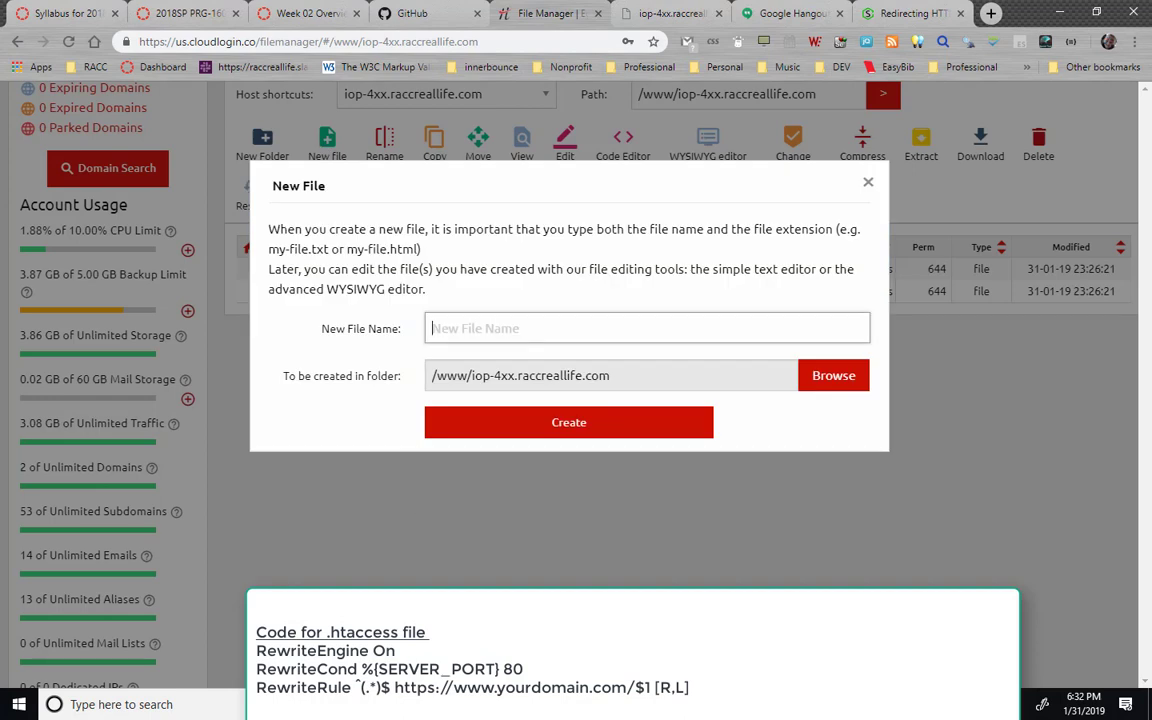
- Create an empty file named .htaccess in /www/iop-4xx.raccreallife.com
click(440, 328)
text(.)
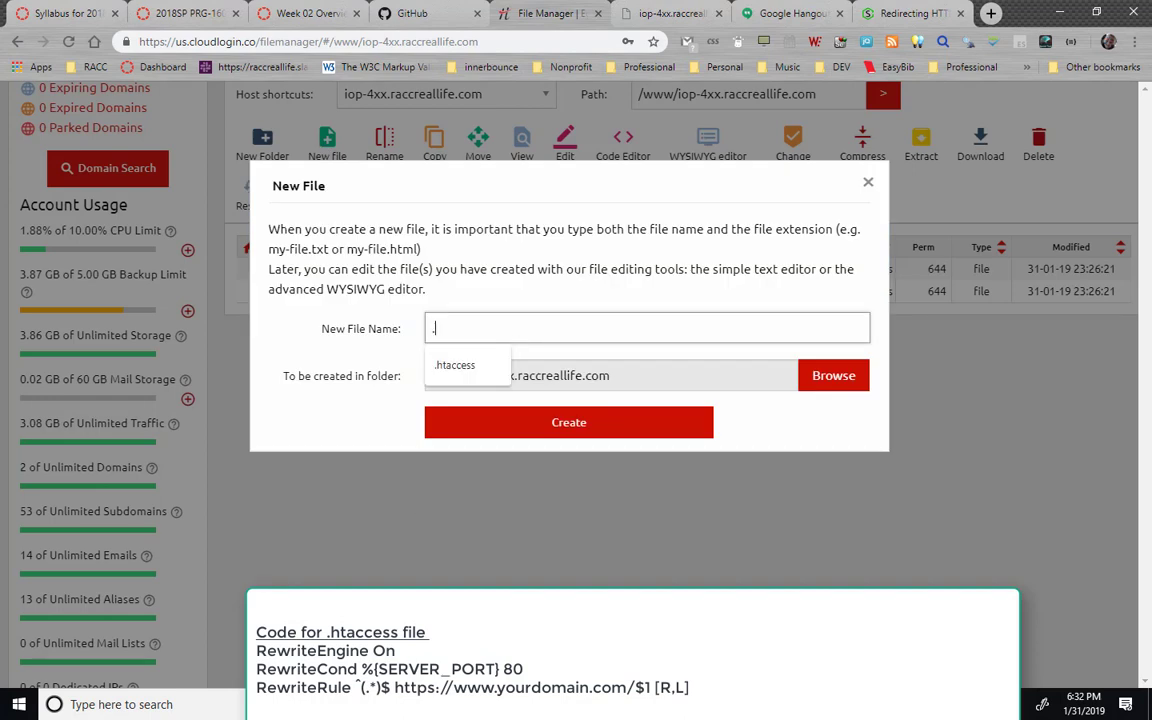
text(htaccess)
key(Down)
key(Return)
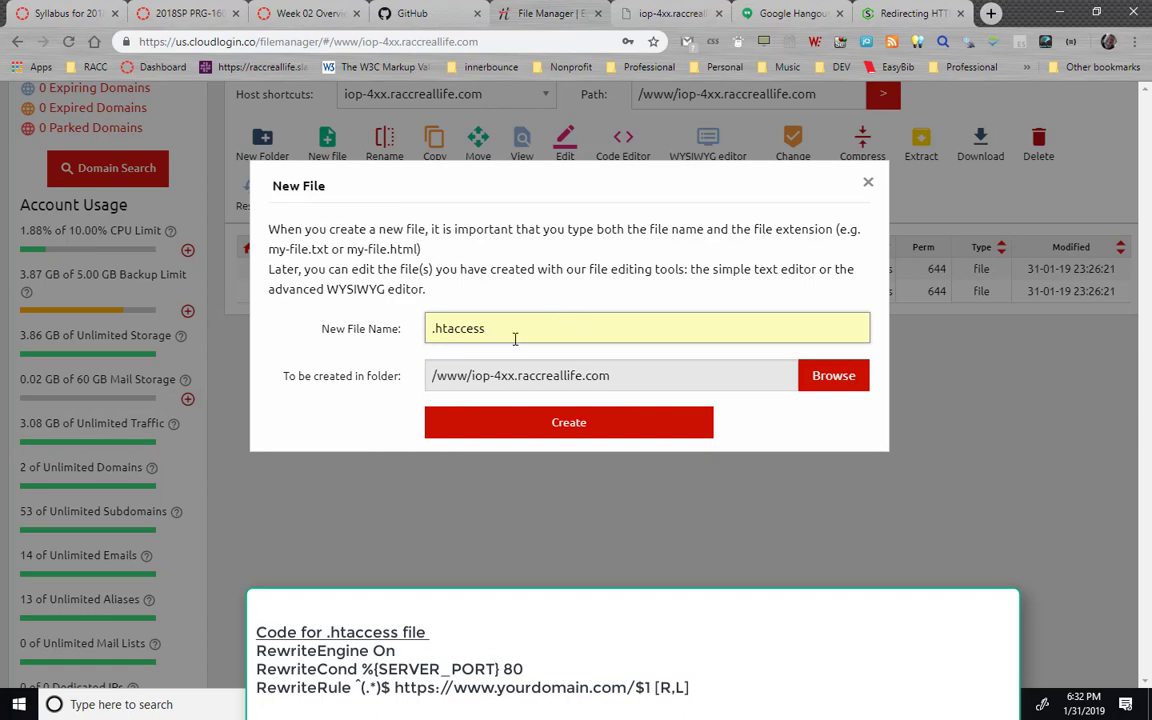
click(580, 428)
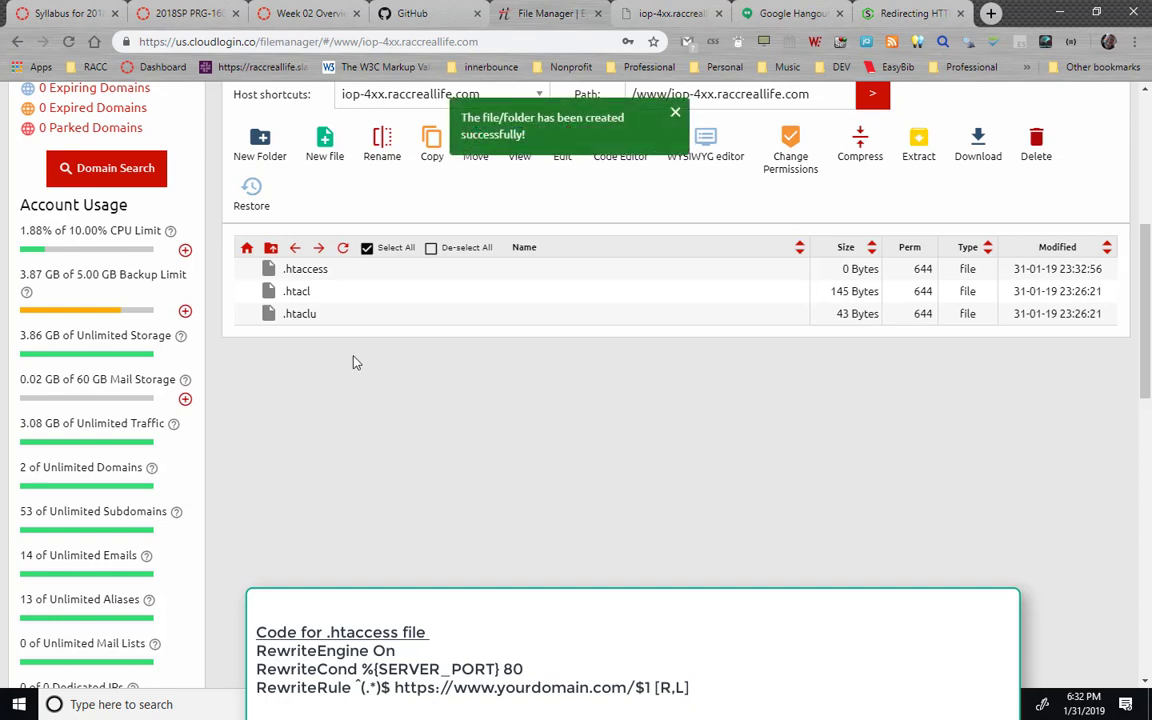
- Open .htaccess in the Code Editor, paste the three redirect lines, and start a '#' line above them
click(314, 270)
scroll(447, 414, up, 2)
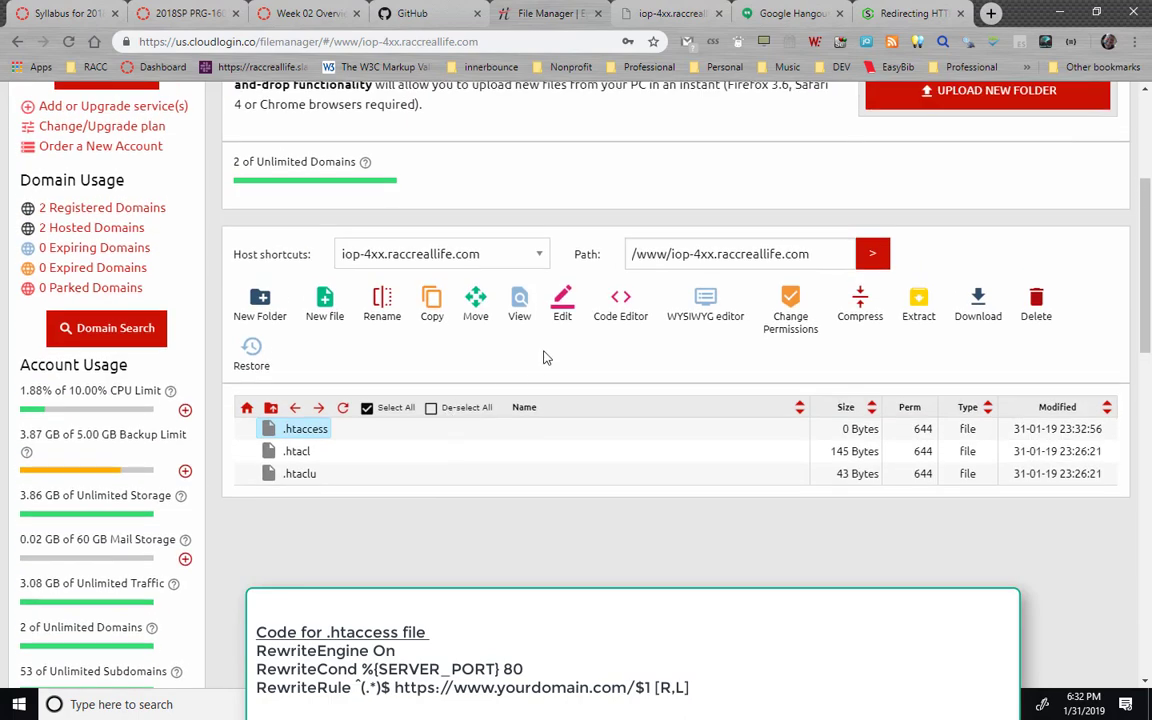
click(620, 300)
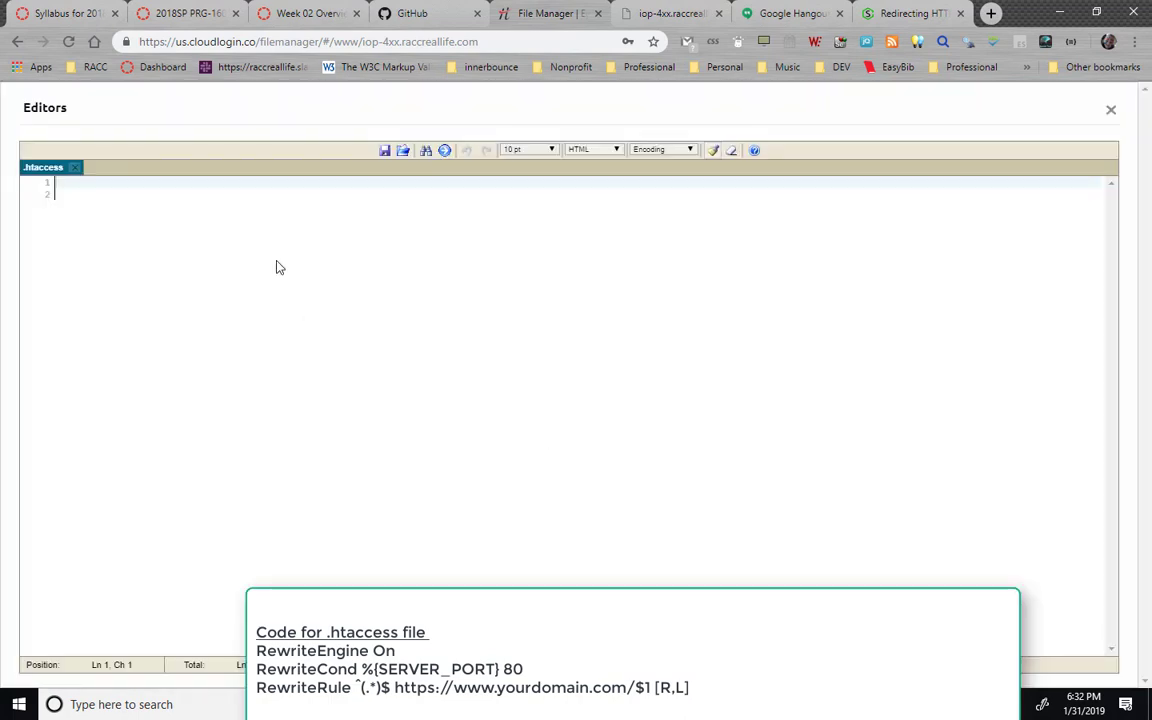
right_click(279, 267)
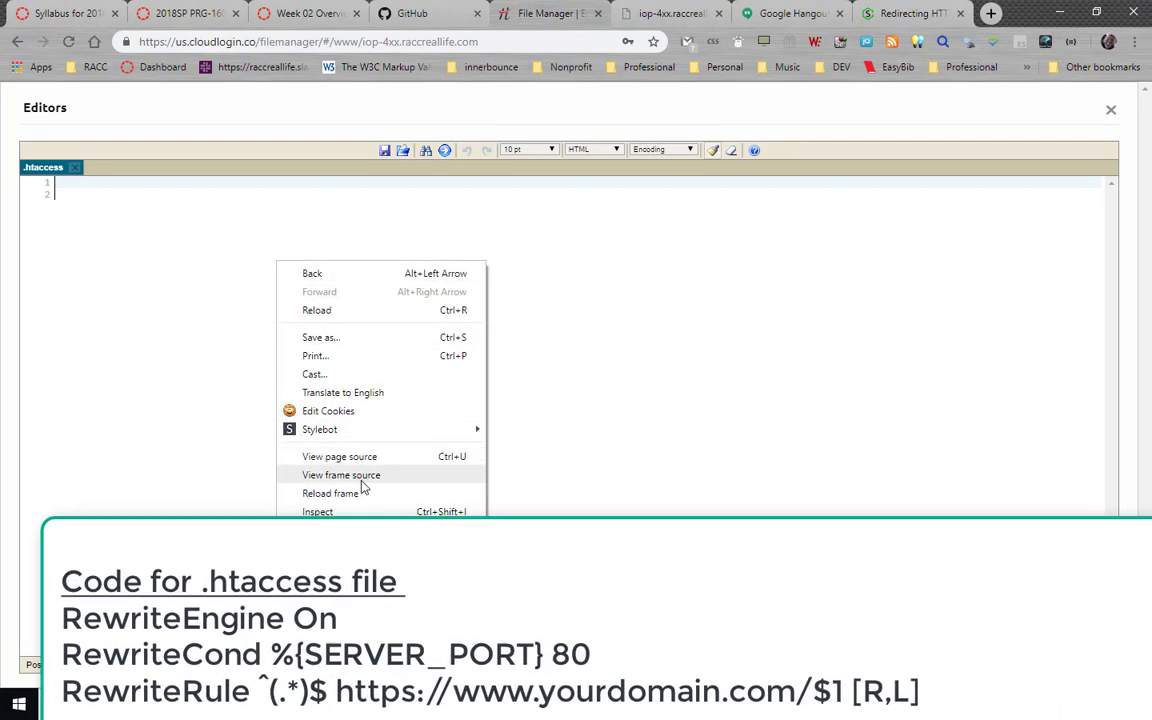
click(593, 330)
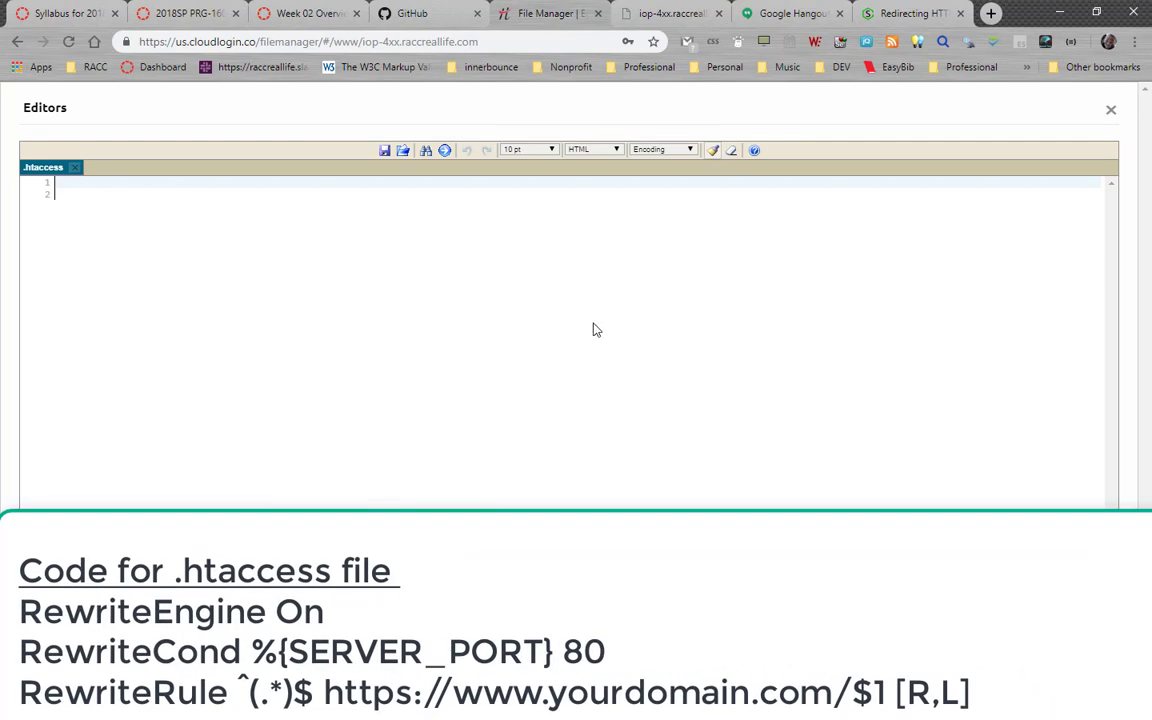
text(RewriteEngine On RewriteCond %{SERVER_PORT} 80 RewriteRule ^(.*)$ https://www.yourdomain.com/$1 [R,L])
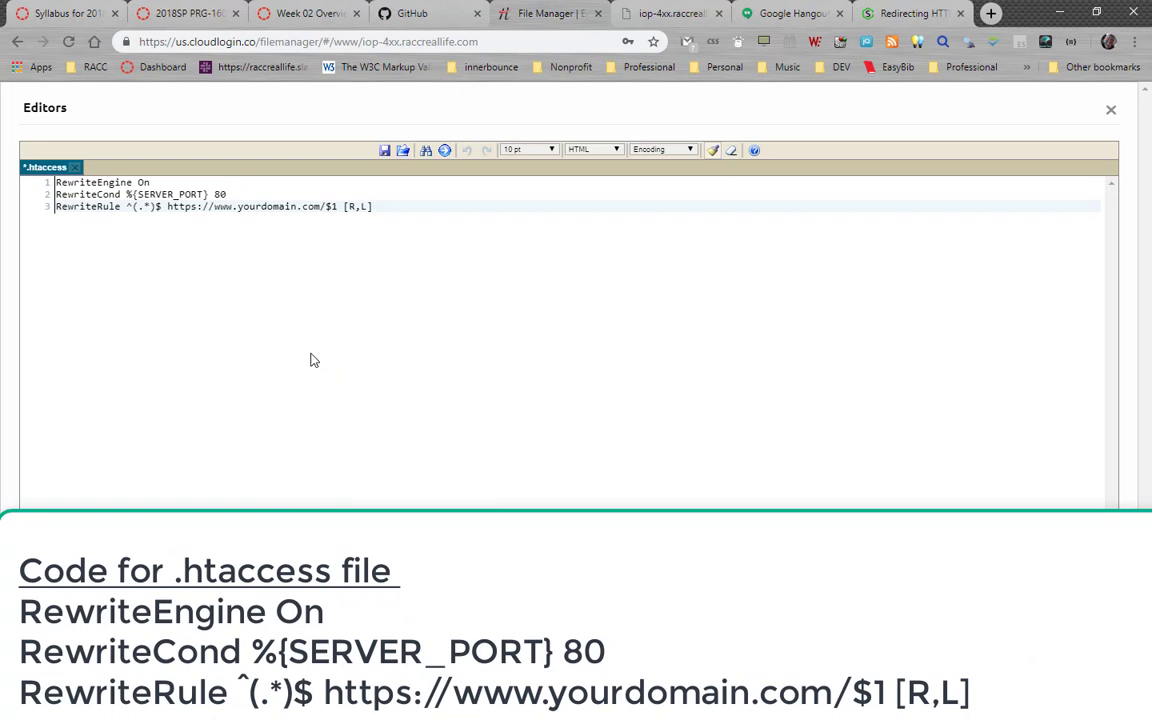
key(ctrl+Home)
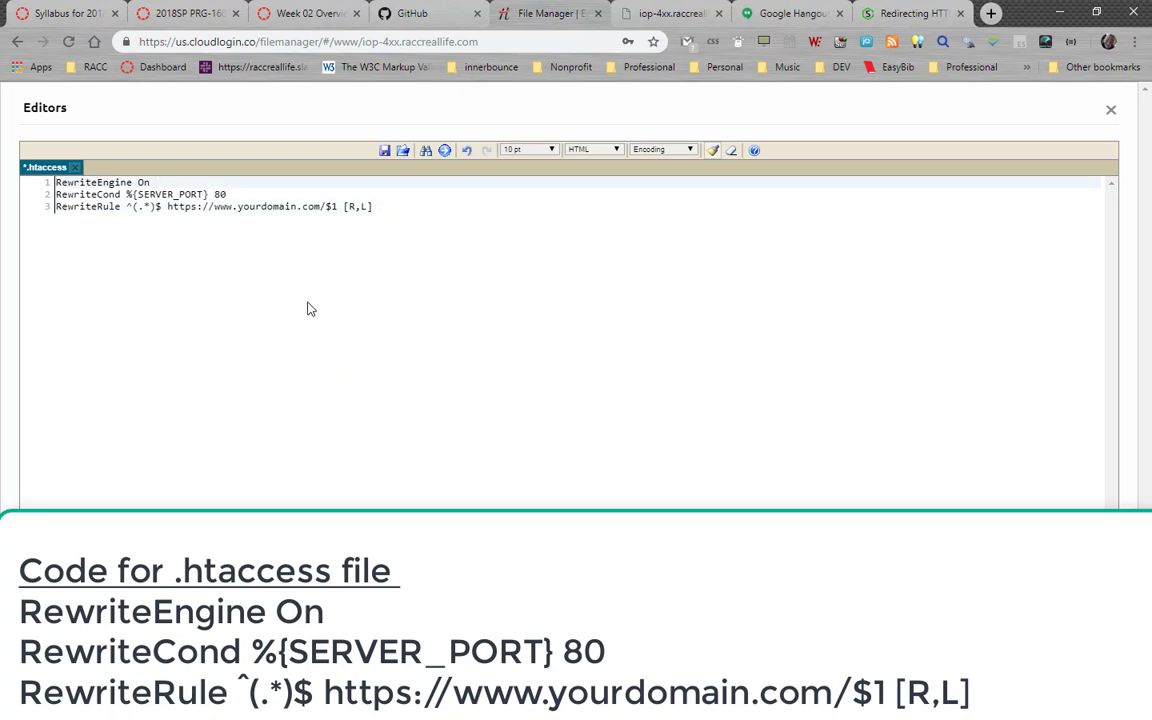
key(Return)
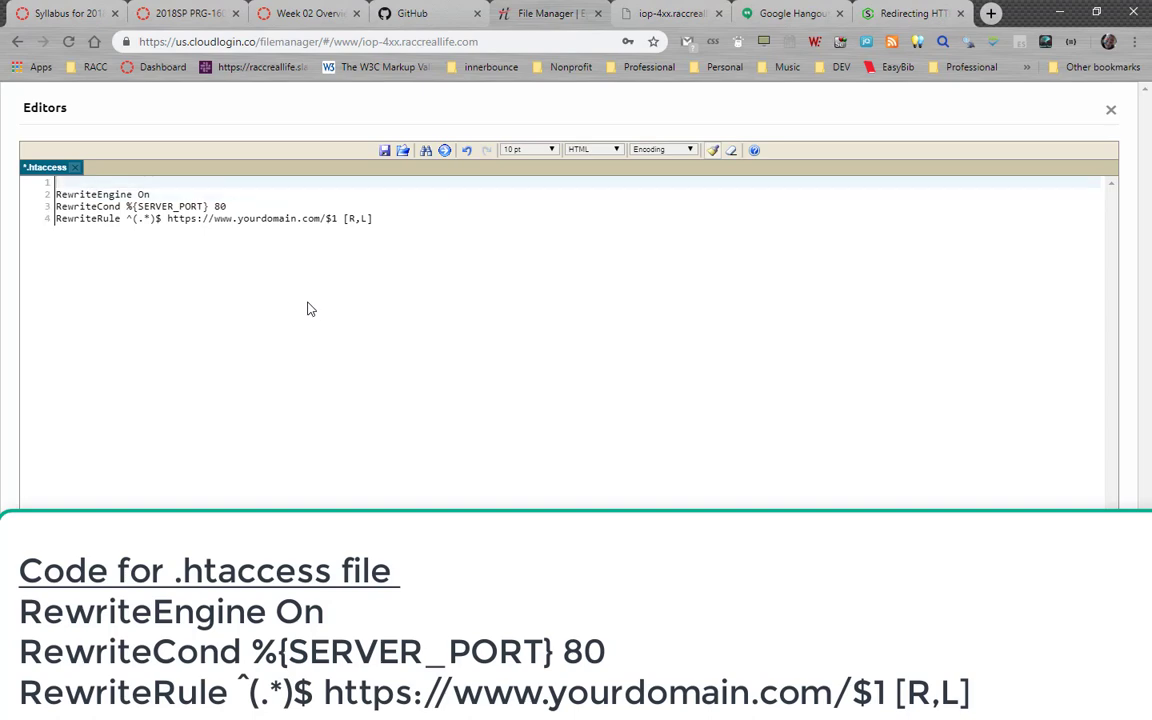
text(#)
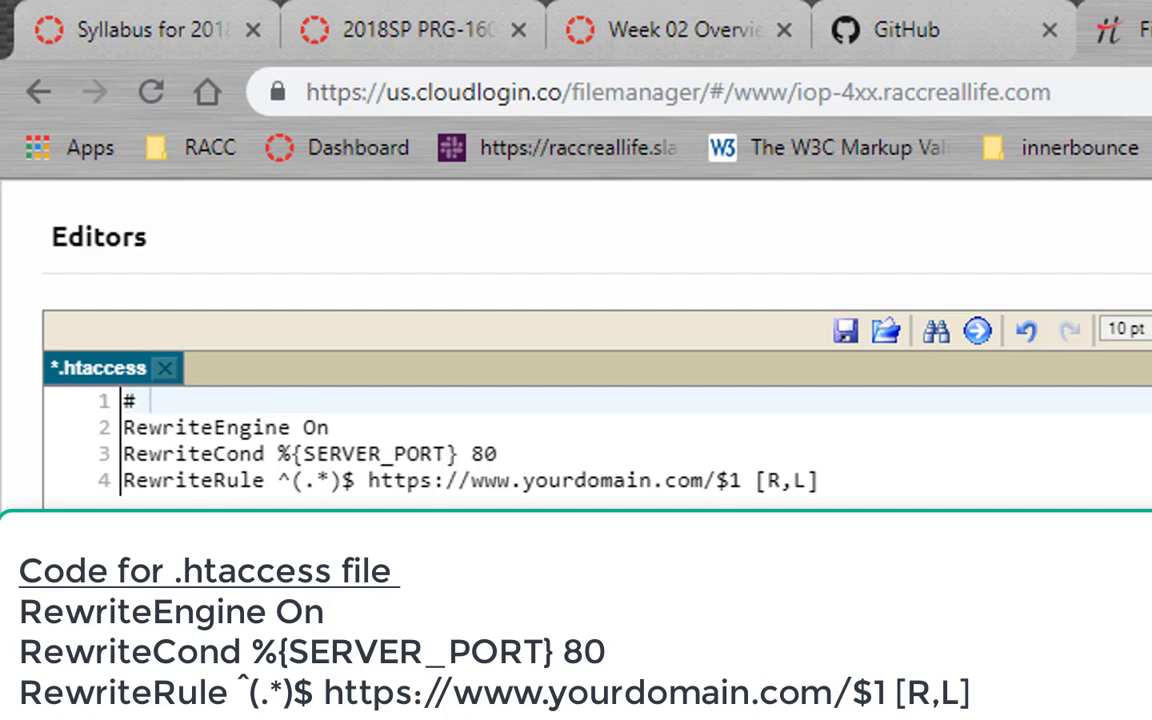
- Complete the line-1 comment as '# Redirects all nonsecure traffic to https'
text(Redire)
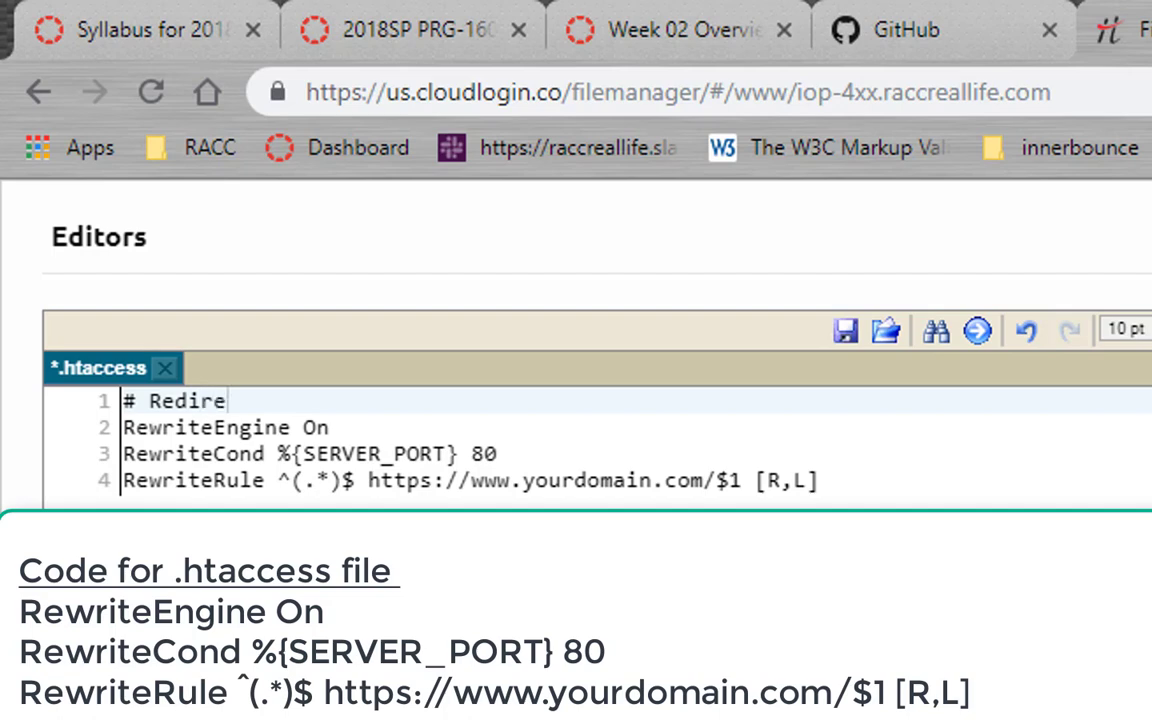
text(cts al)
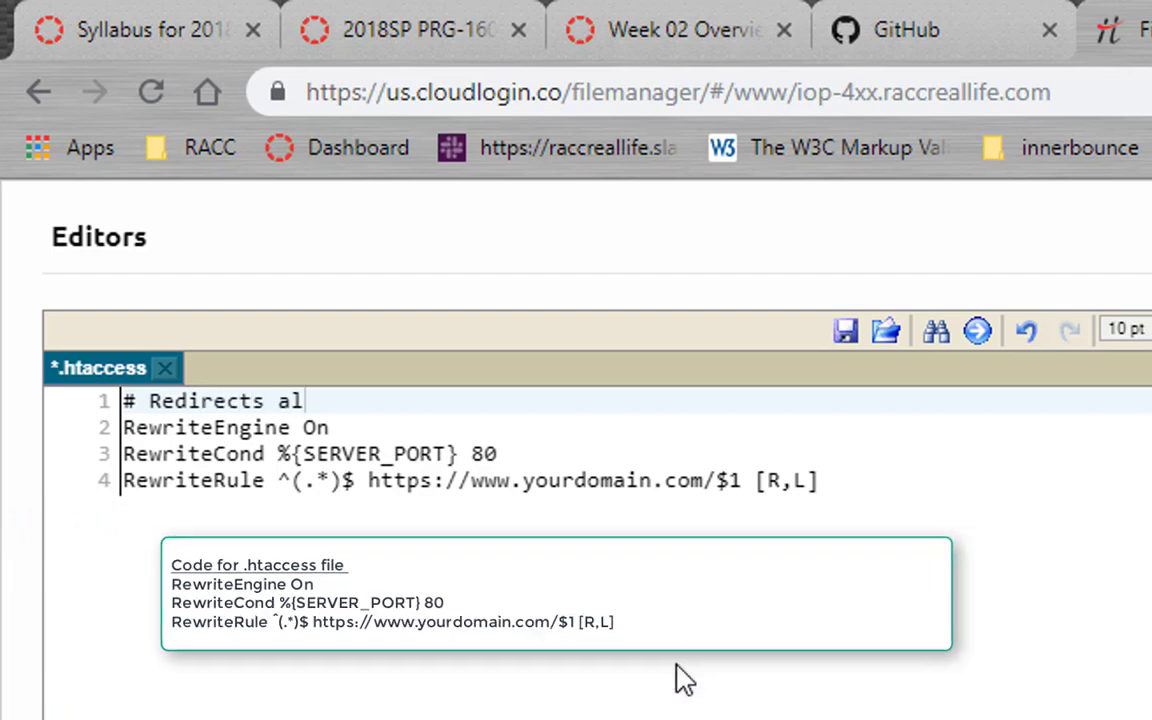
text(l nonsec)
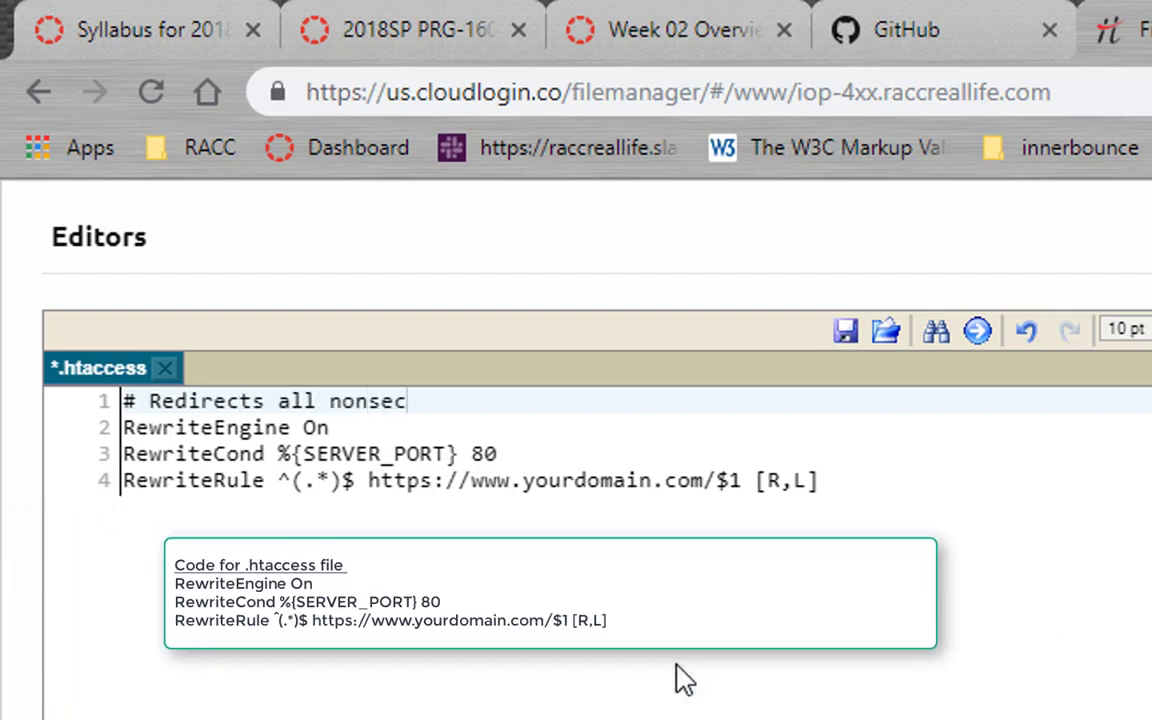
text(ure traffic to)
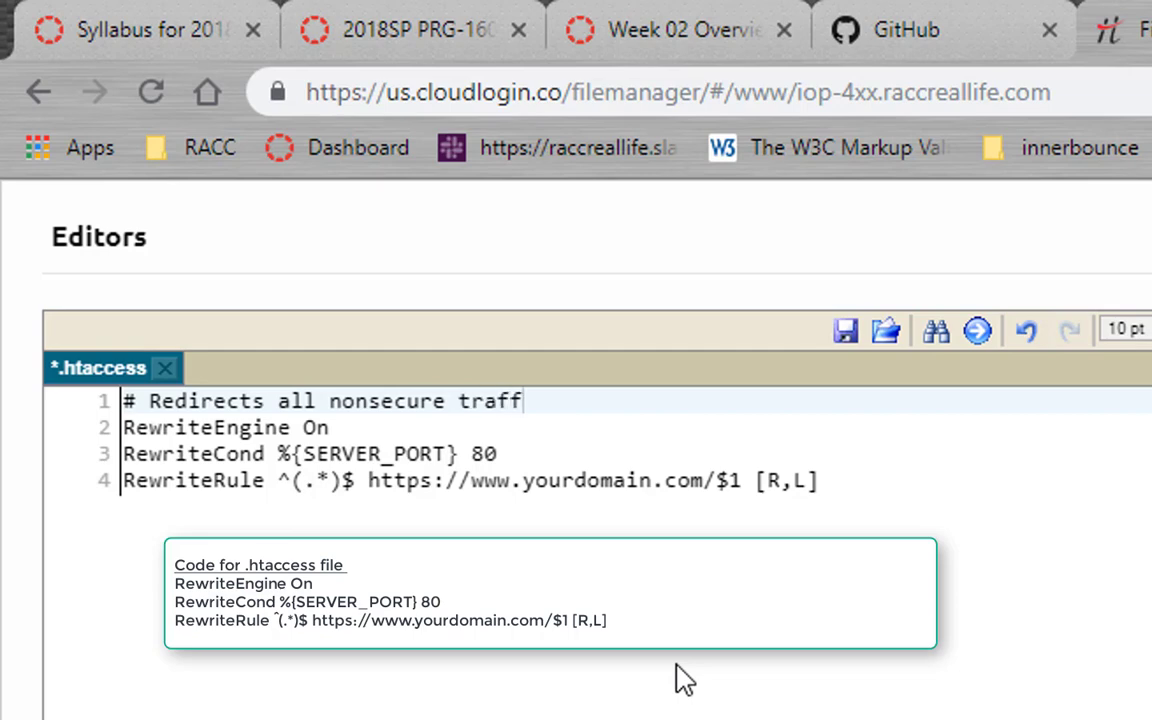
text(to htt)
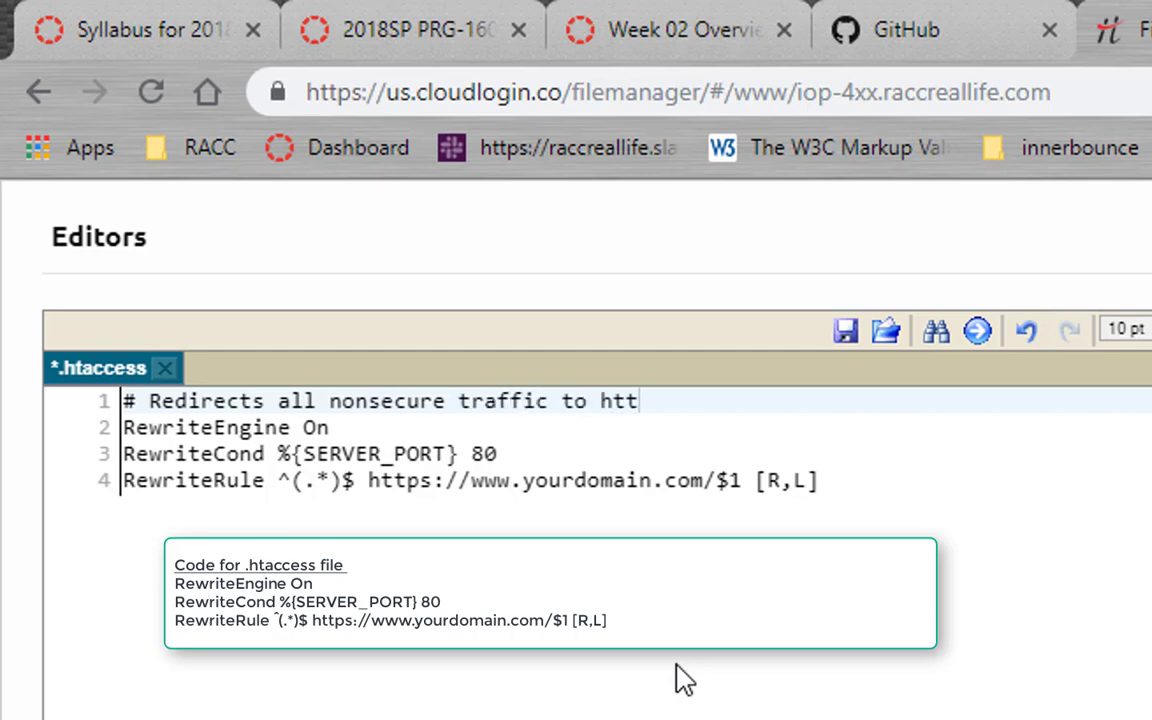
text(ps)
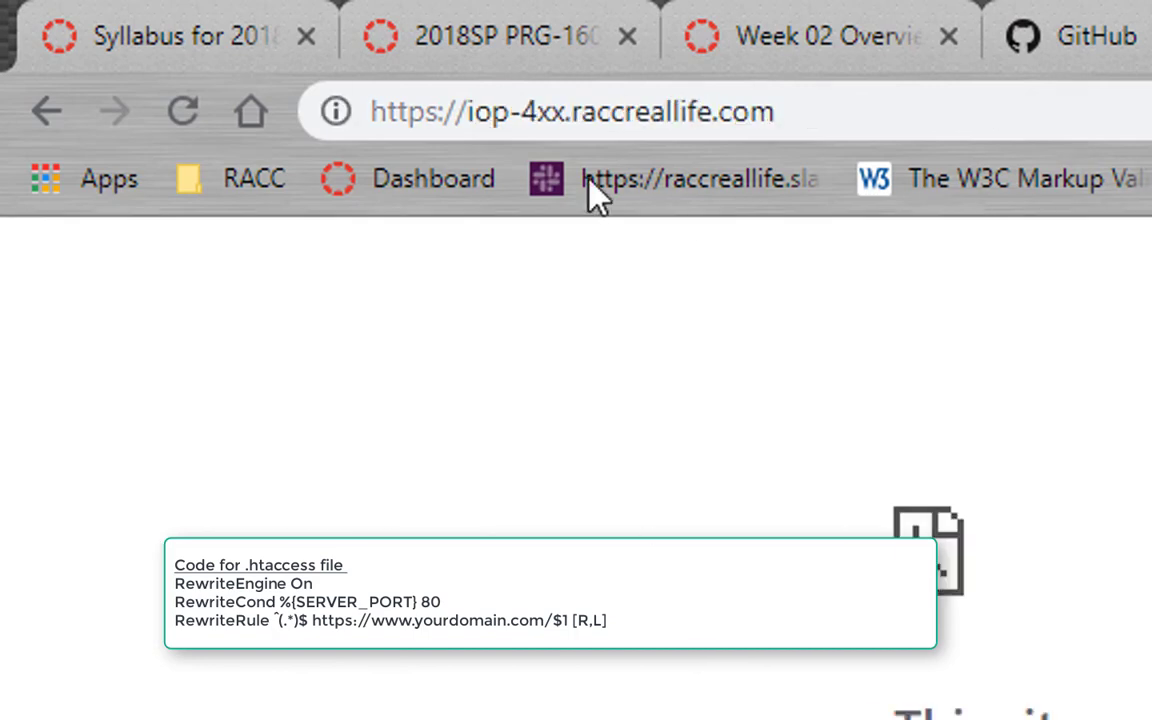
click(463, 114)
- Reload the iop-4xx.raccreallife.com site, which still fails, then return to the unsaved .htaccess
key(ctrl+a)
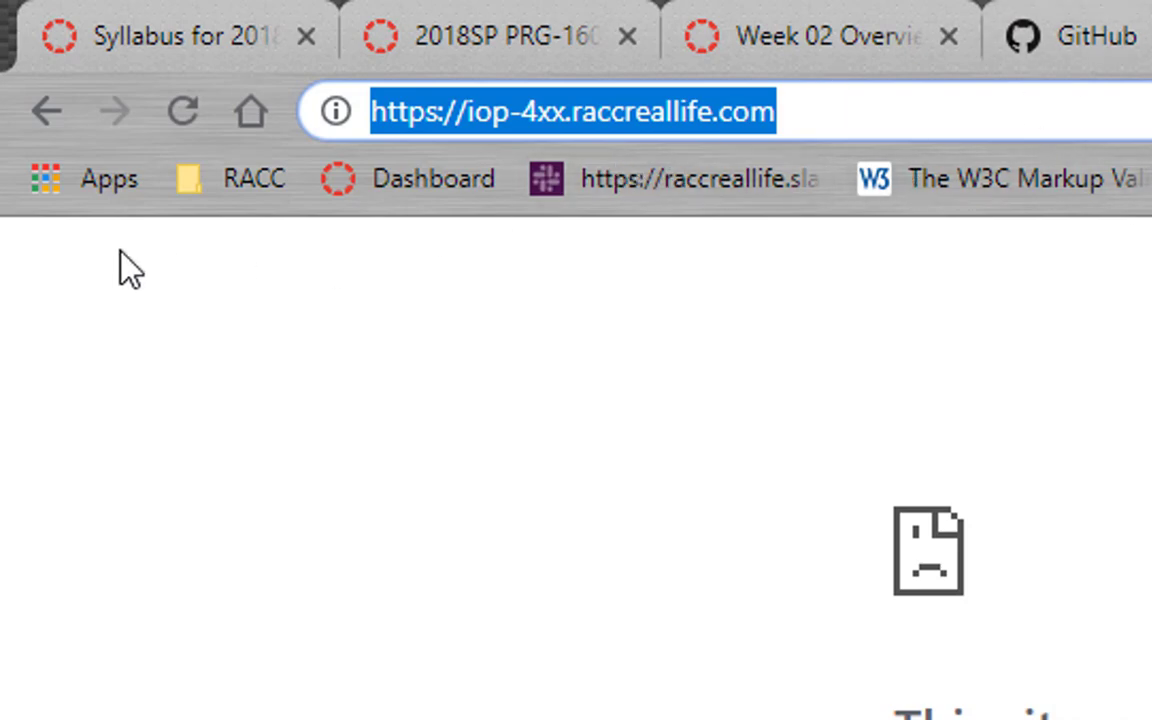
click(182, 112)
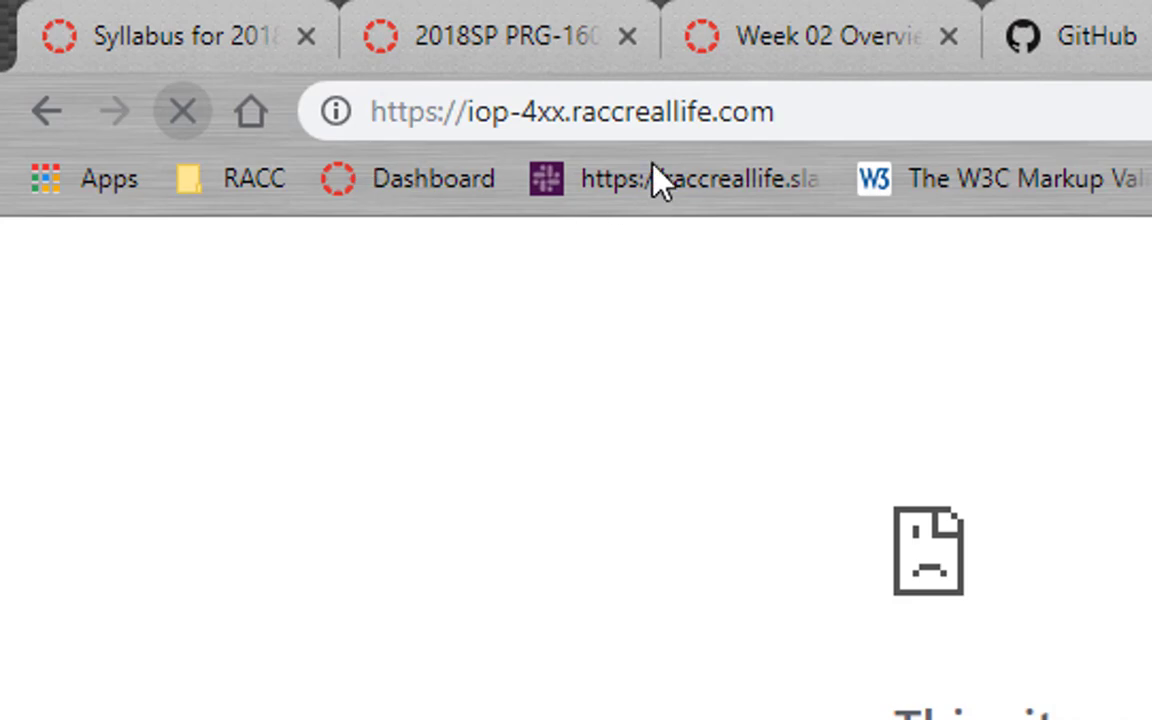
click(834, 130)
key(ctrl+c)
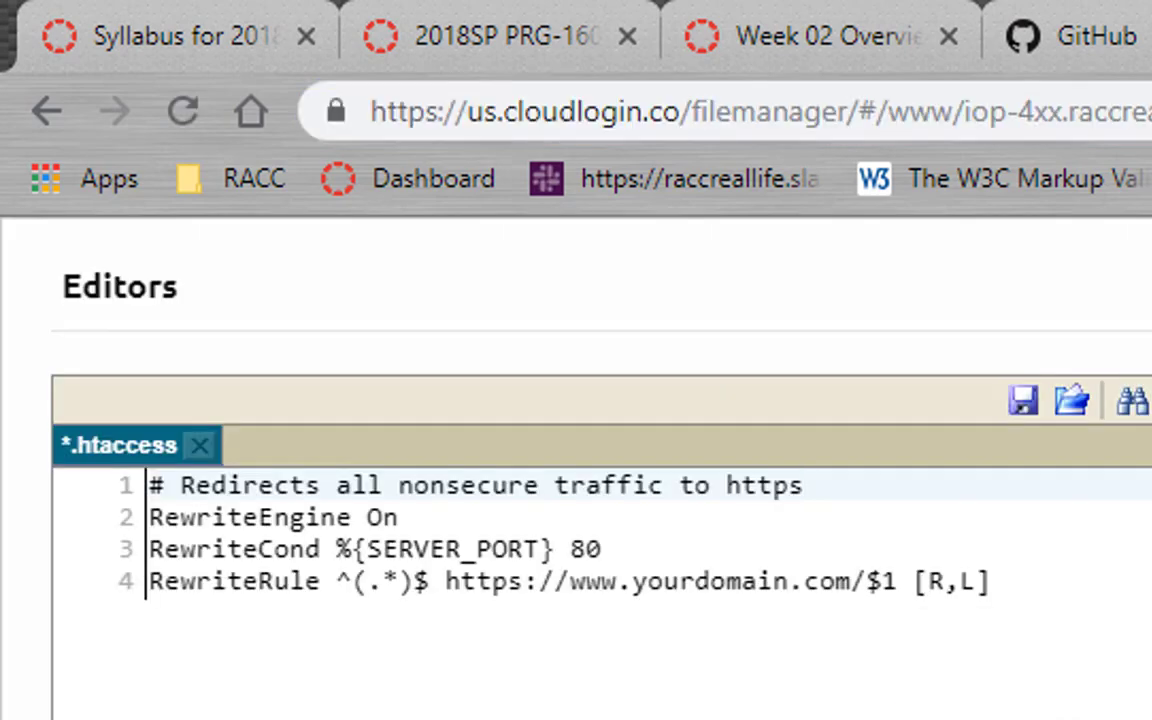
drag(450, 586, 852, 588)
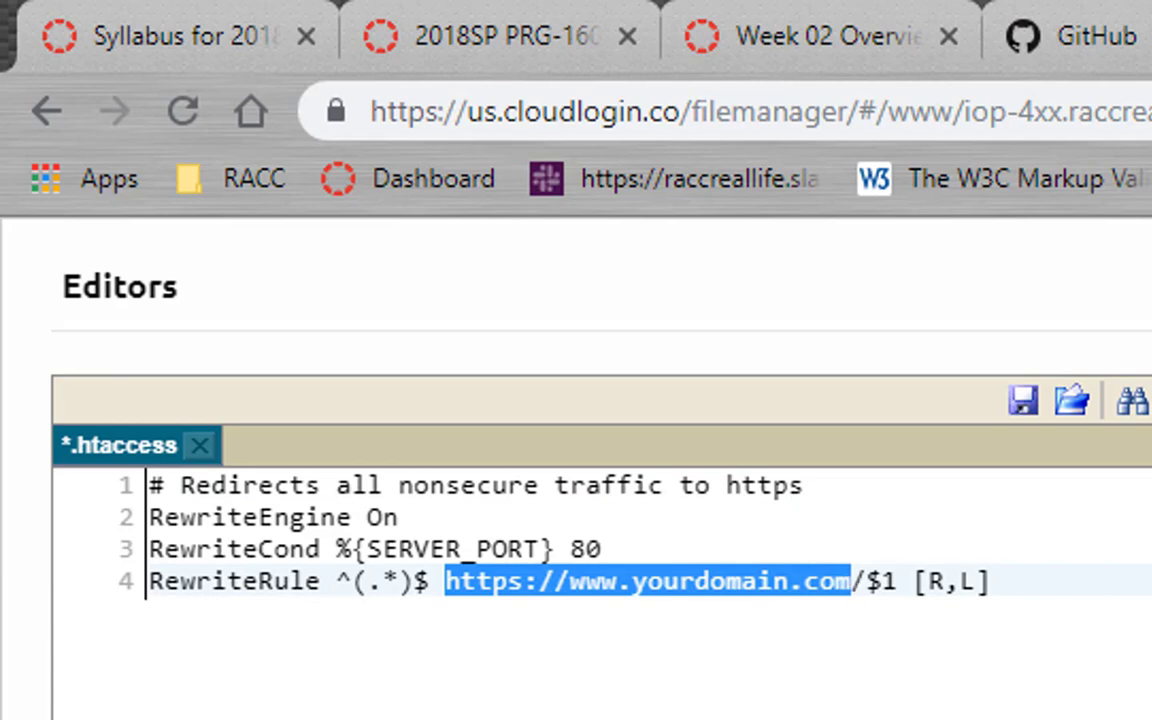
key(ctrl+v)
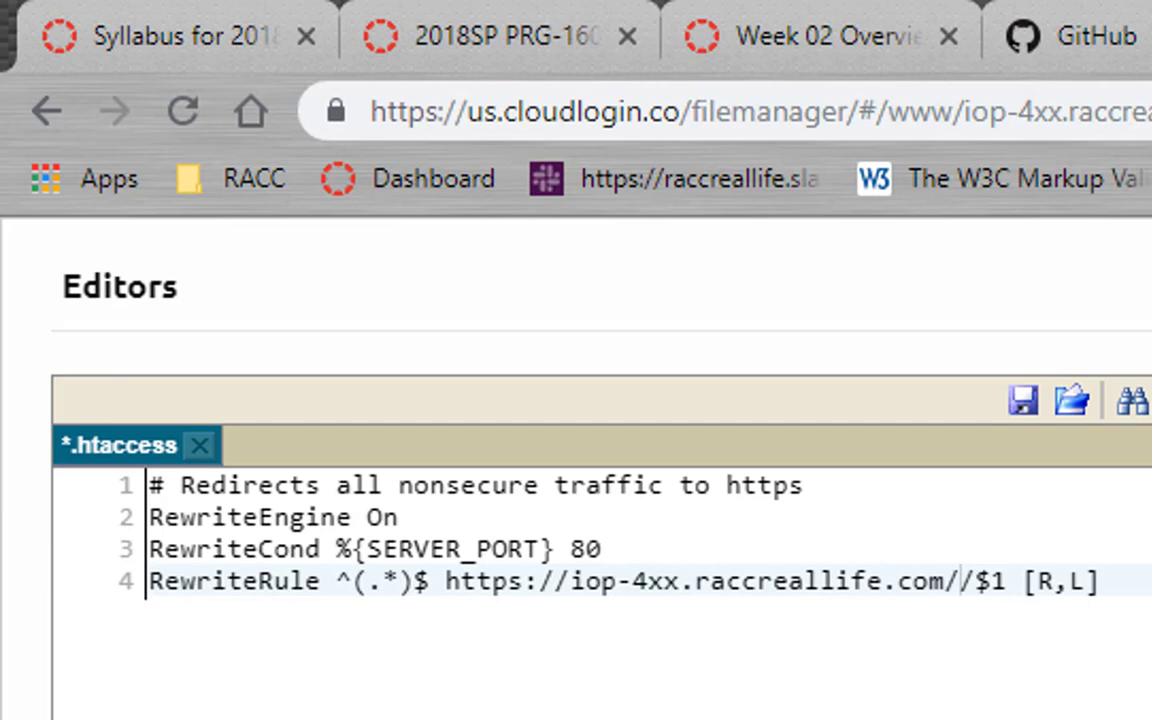
key(BackSpace)
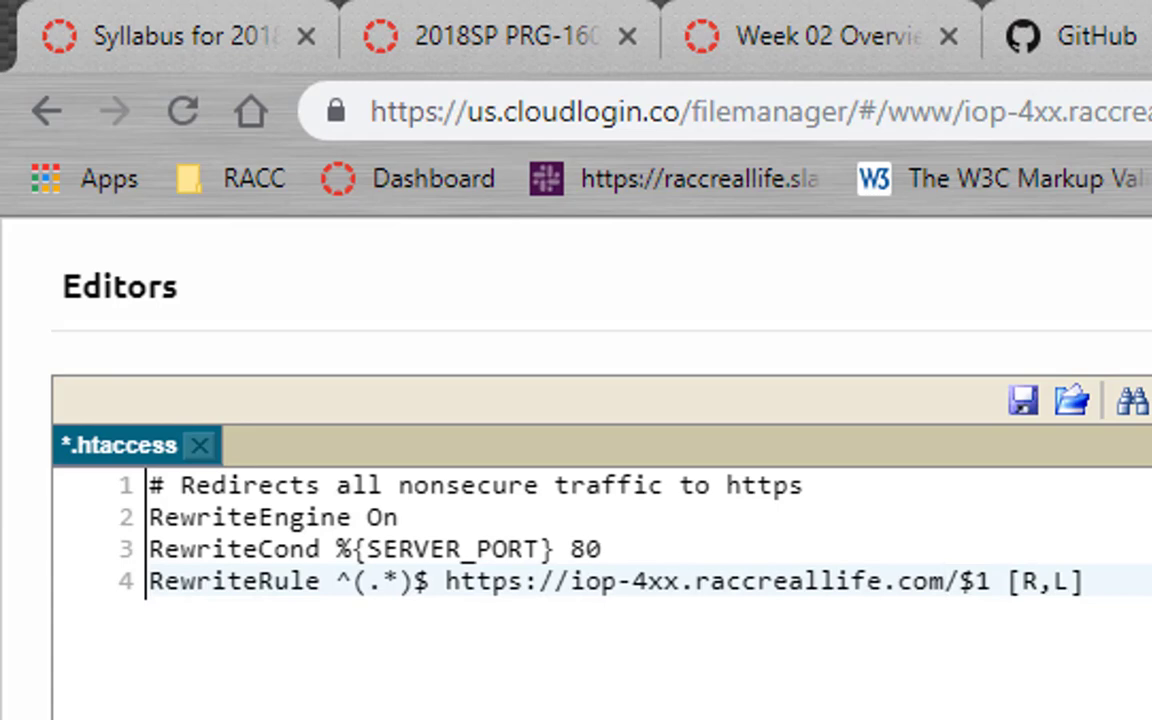
click(1022, 402)
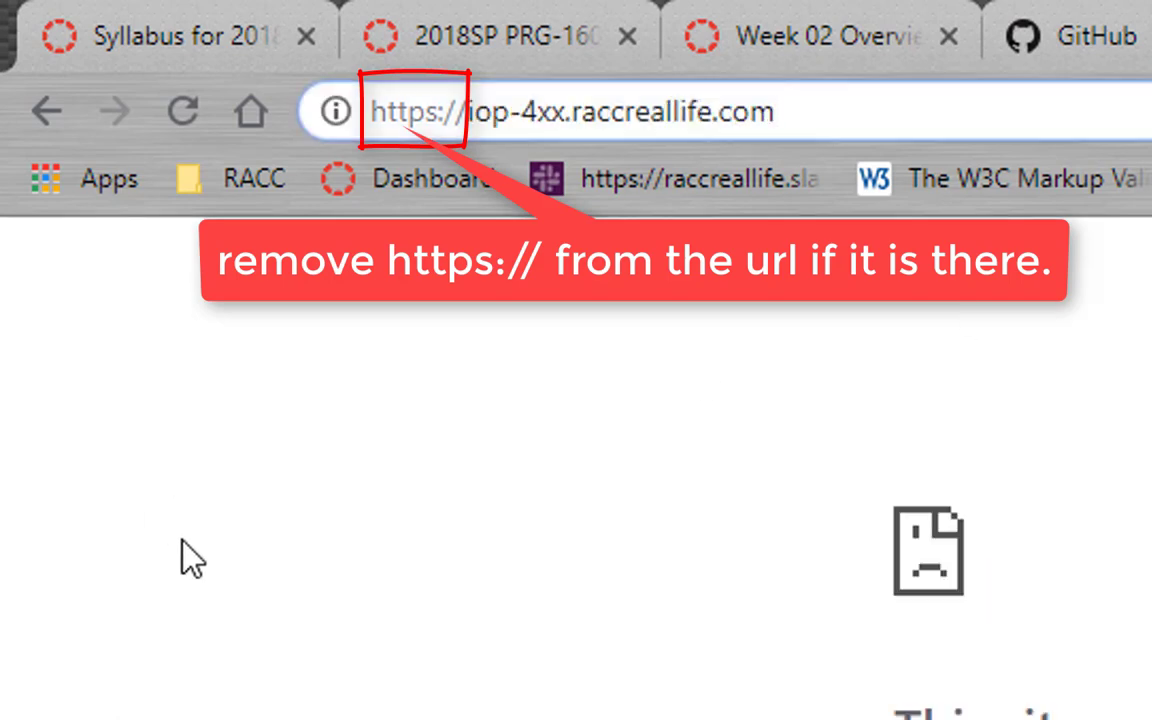
click(182, 104)
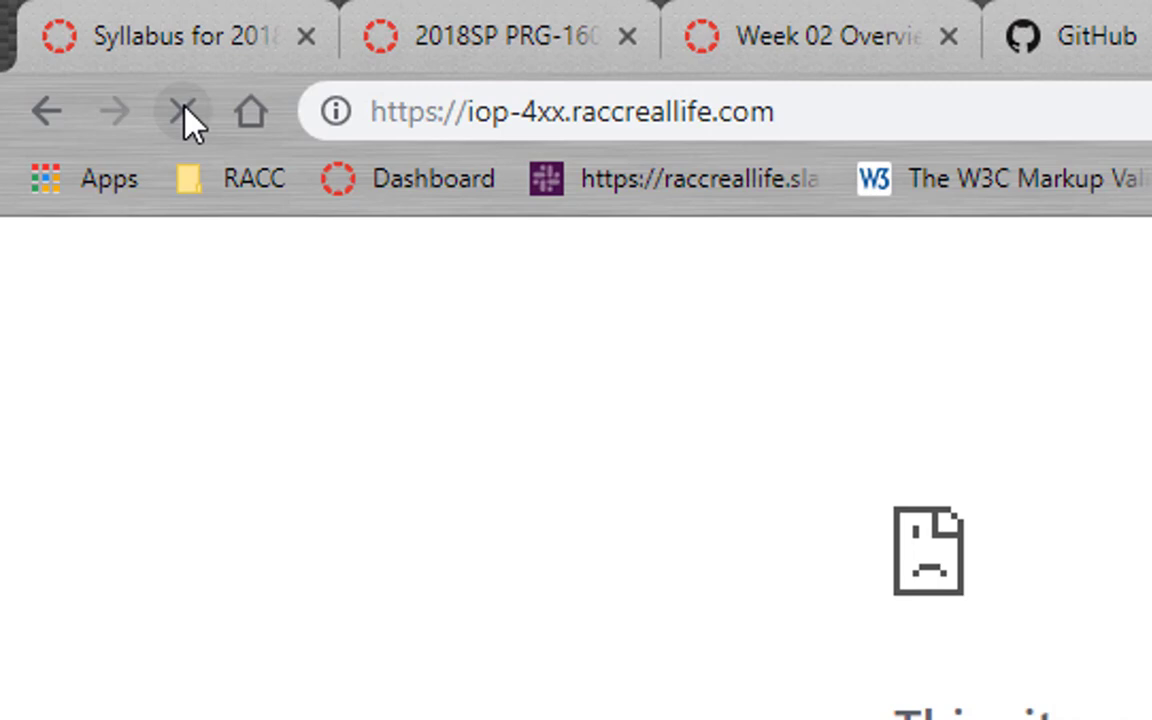
- Try loading the iop-4xx site over plain http instead of https
click(437, 127)
click(437, 127)
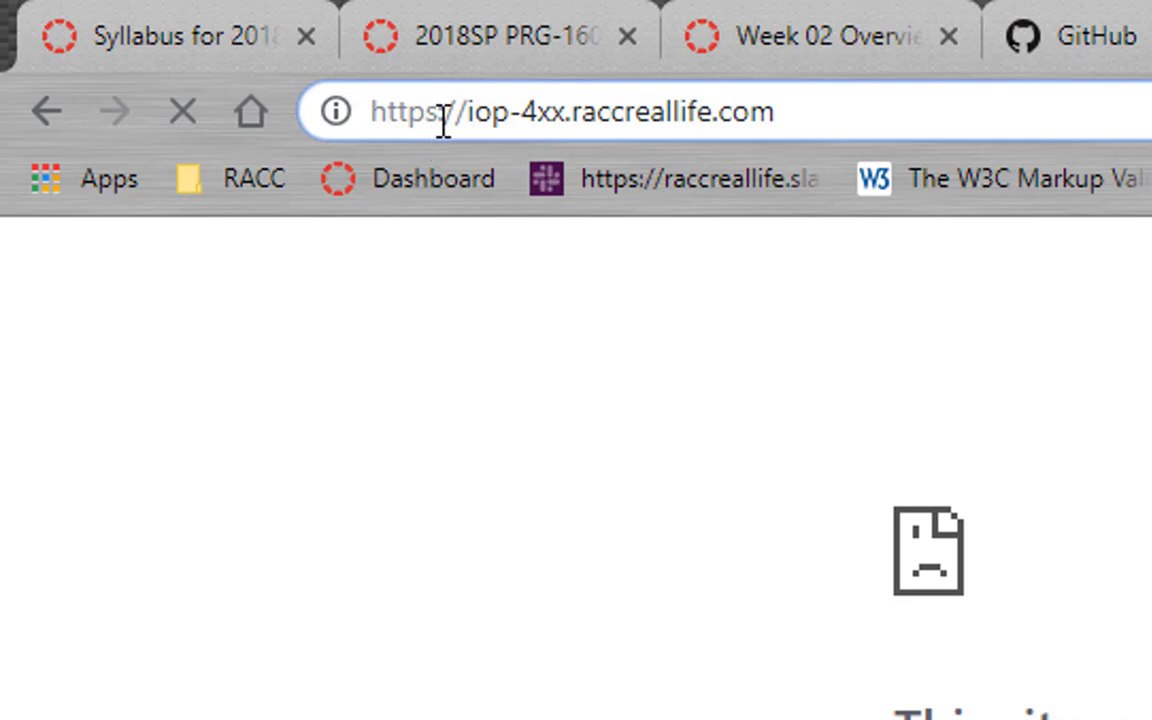
key(BackSpace)
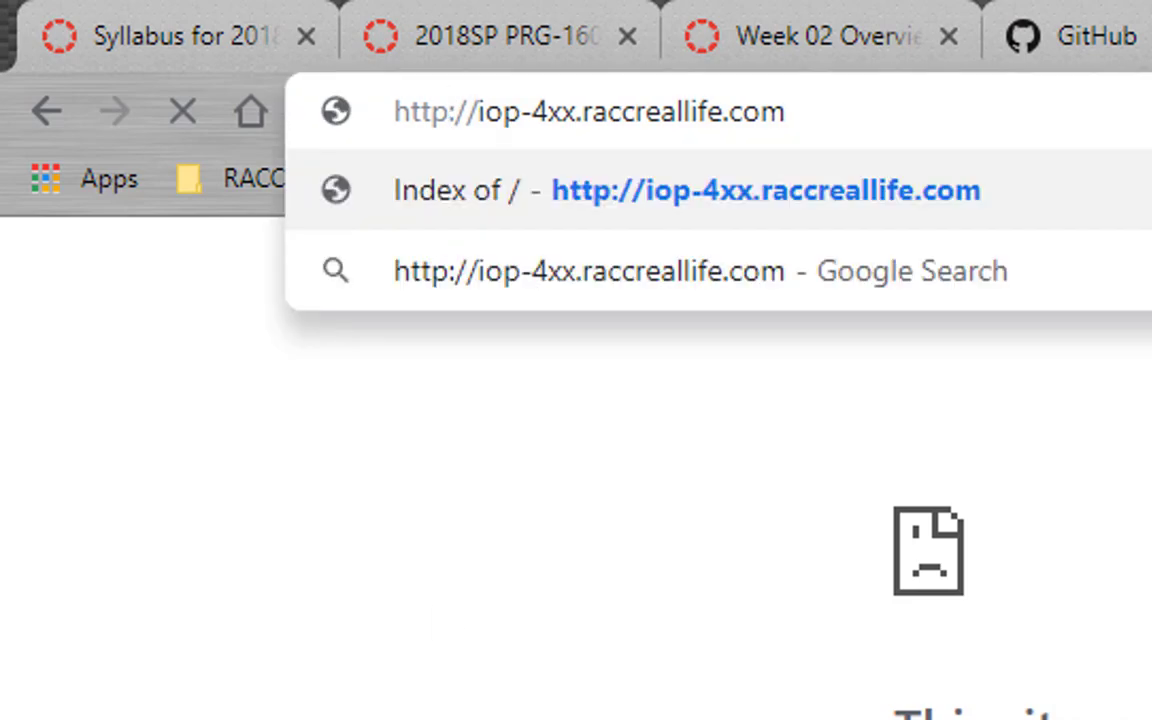
key(Return)
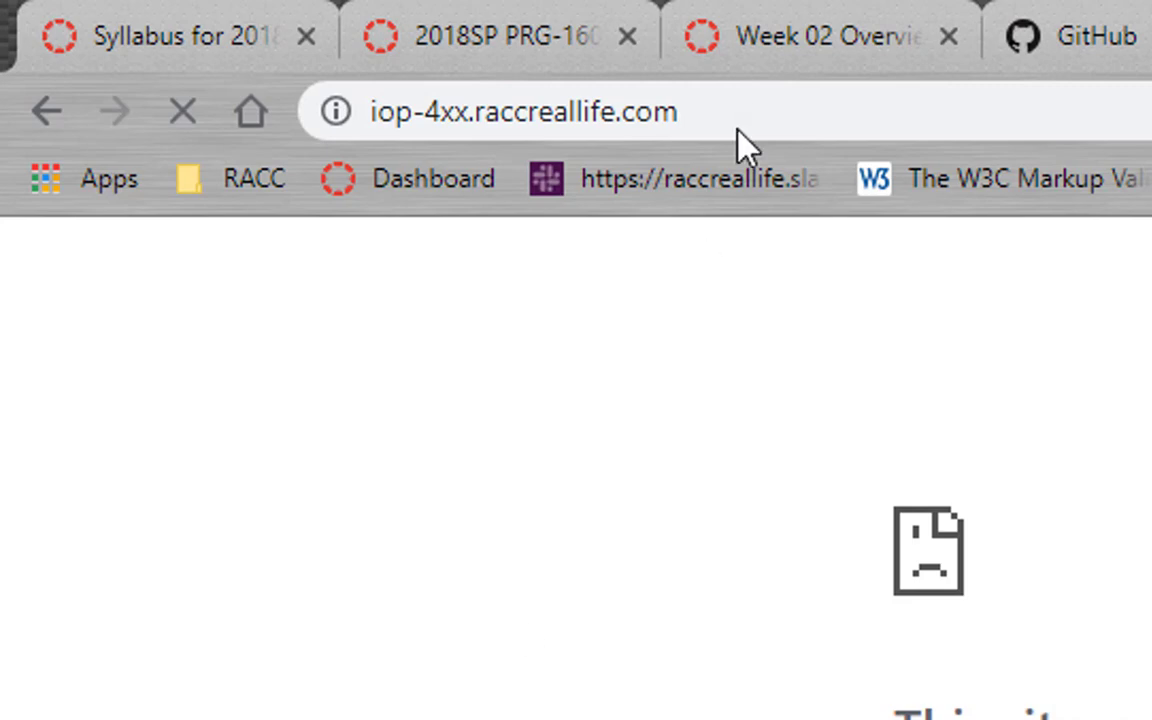
click(752, 98)
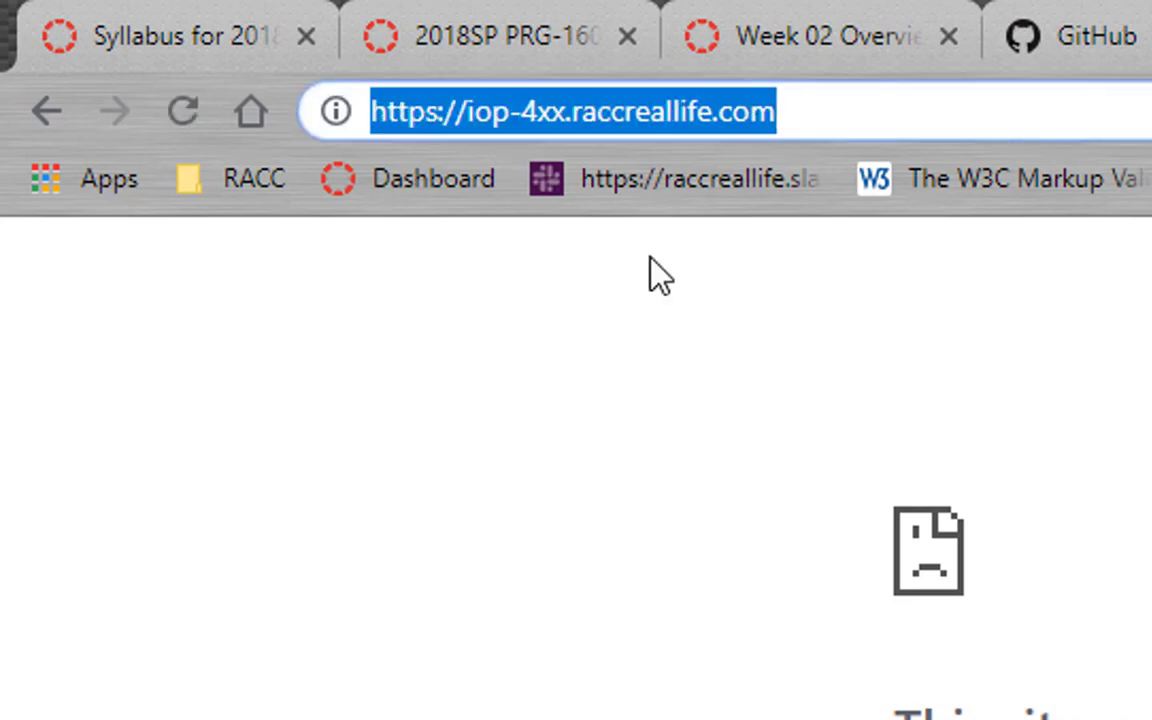
click(469, 113)
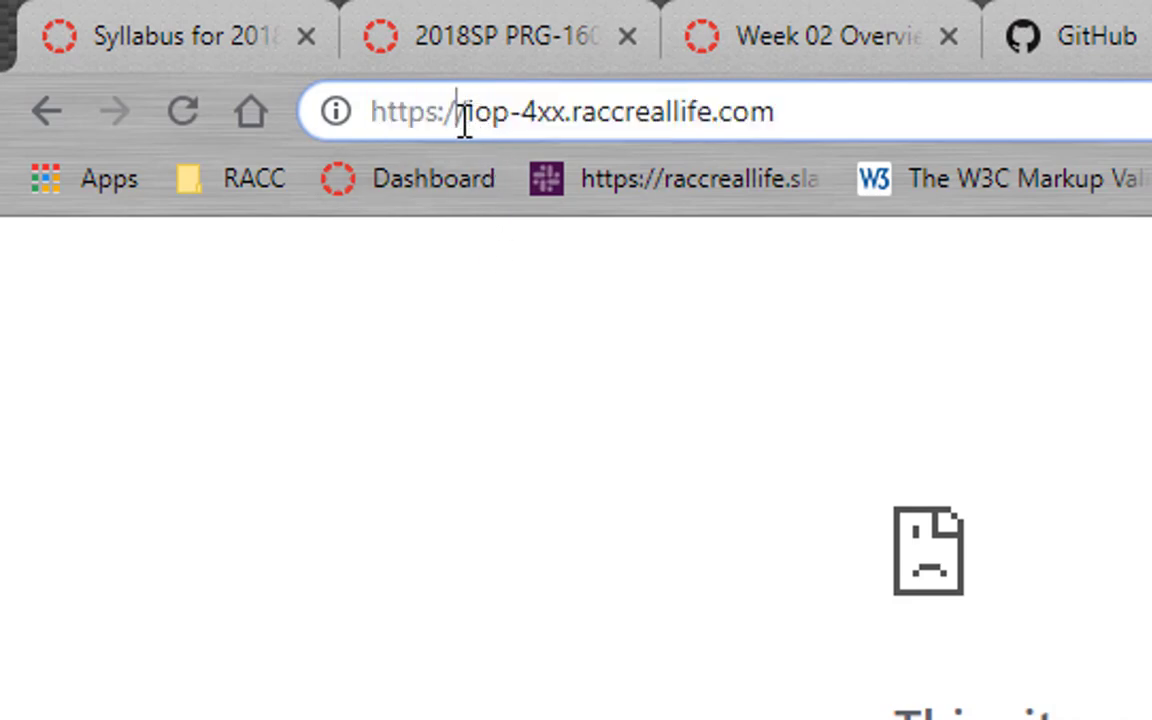
drag(469, 113, 139, 185)
key(BackSpace)
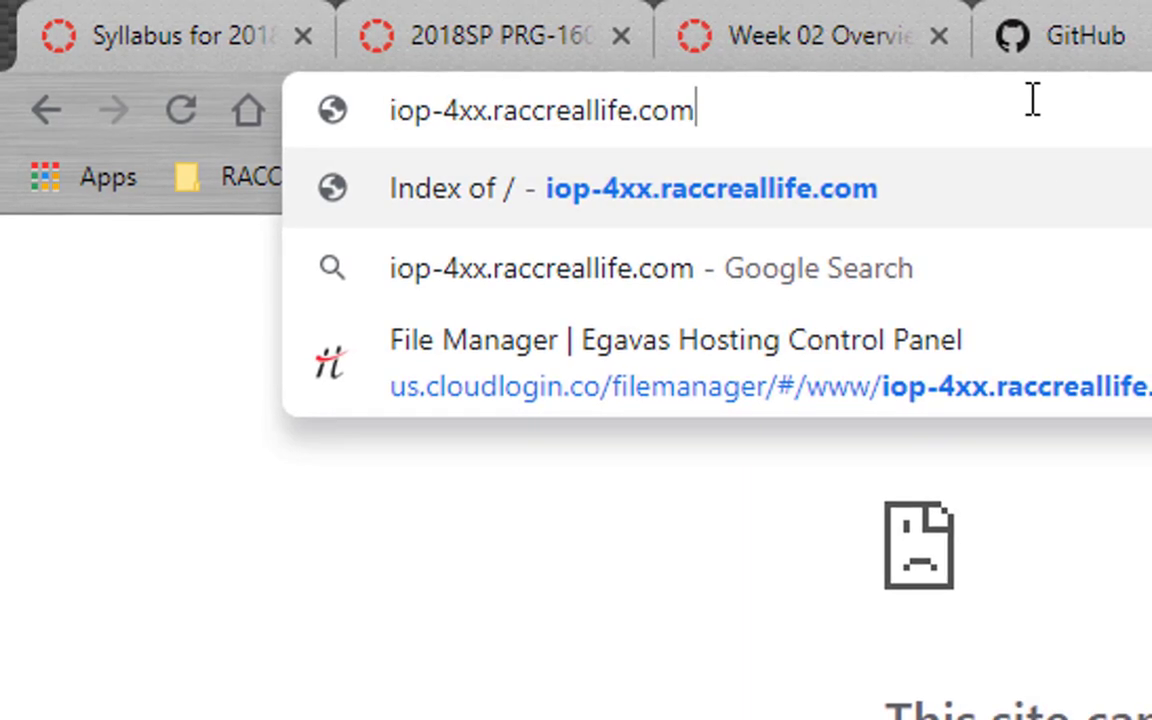
key(Return)
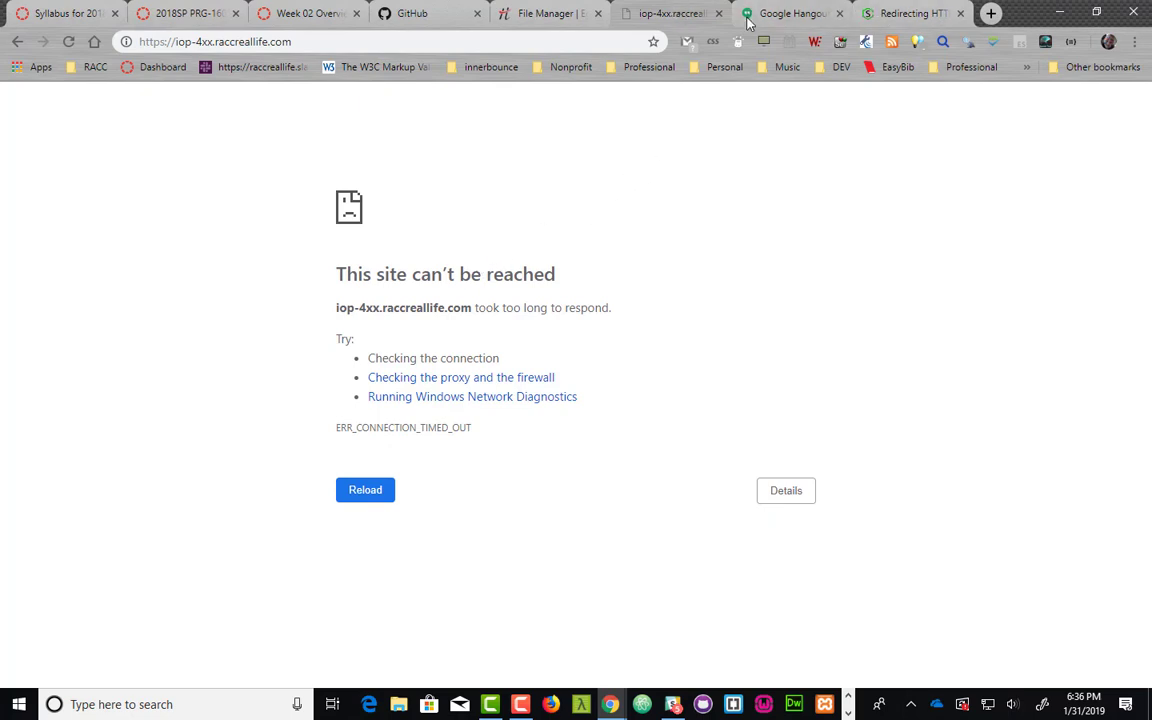
- Close the HTTP-to-HTTPS redirect article and return to the Week 02 Overview course page
click(960, 14)
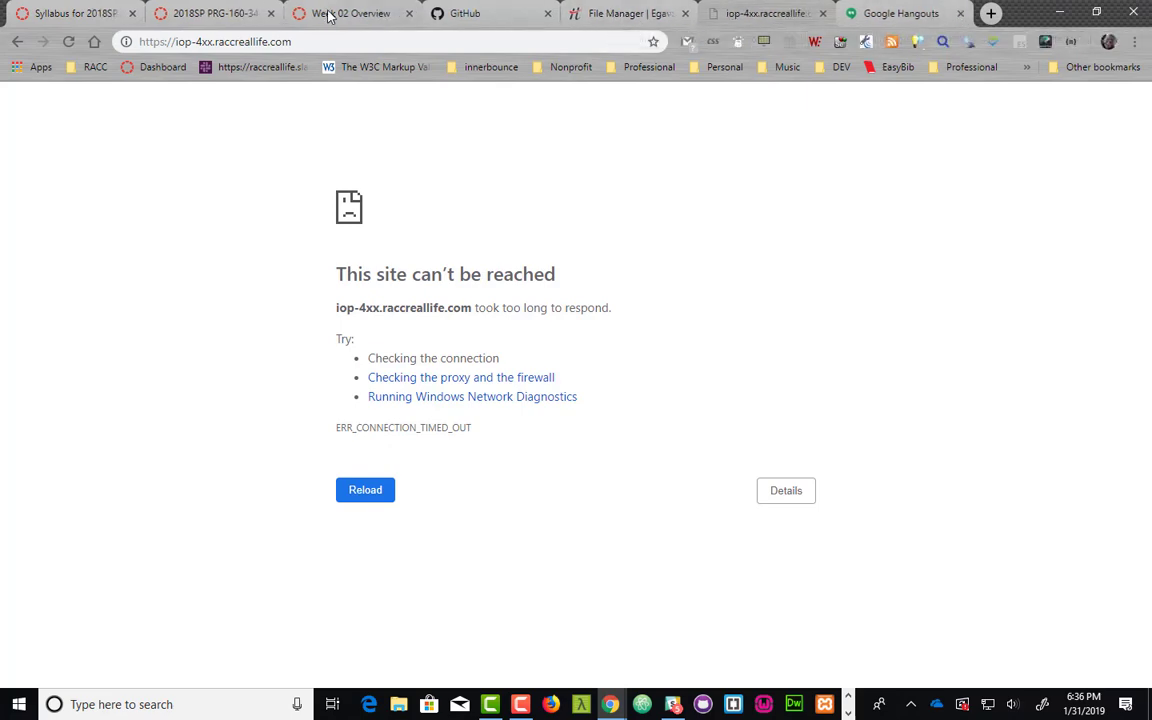
click(327, 14)
scroll(240, 340, down, 3)
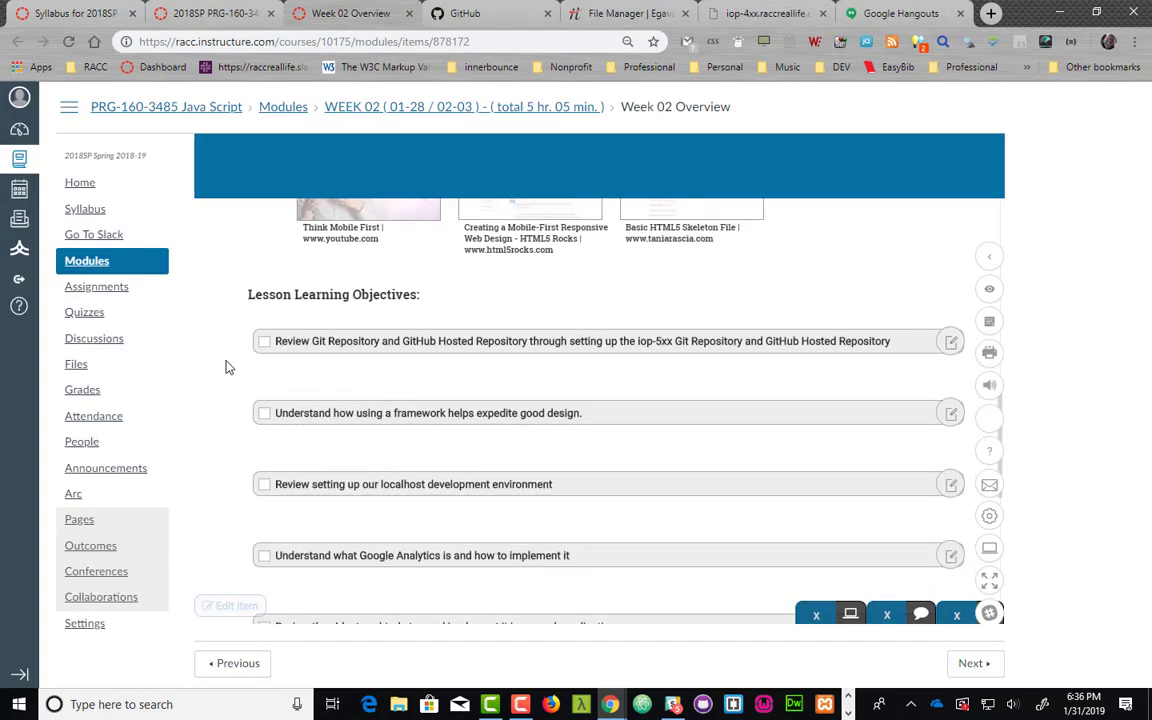
scroll(226, 368, down, 3)
scroll(226, 368, up, 2)
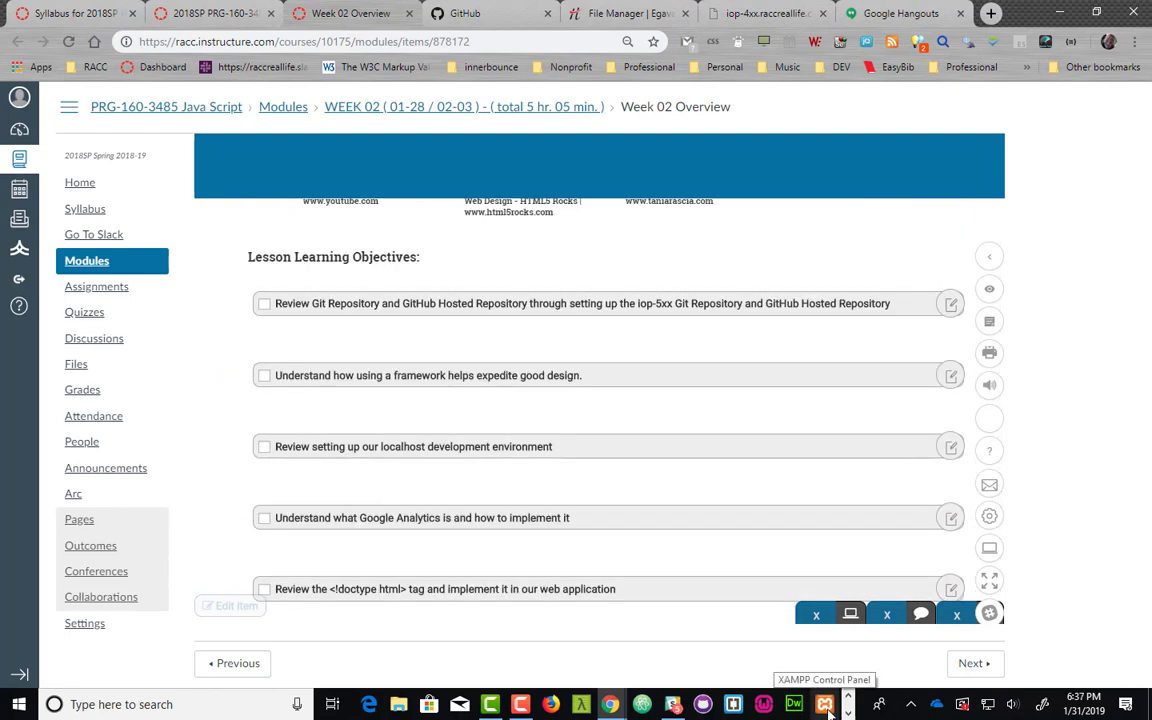
- Confirm Apache and MySQL are running in XAMPP Control Panel, then launch File Explorer
click(829, 712)
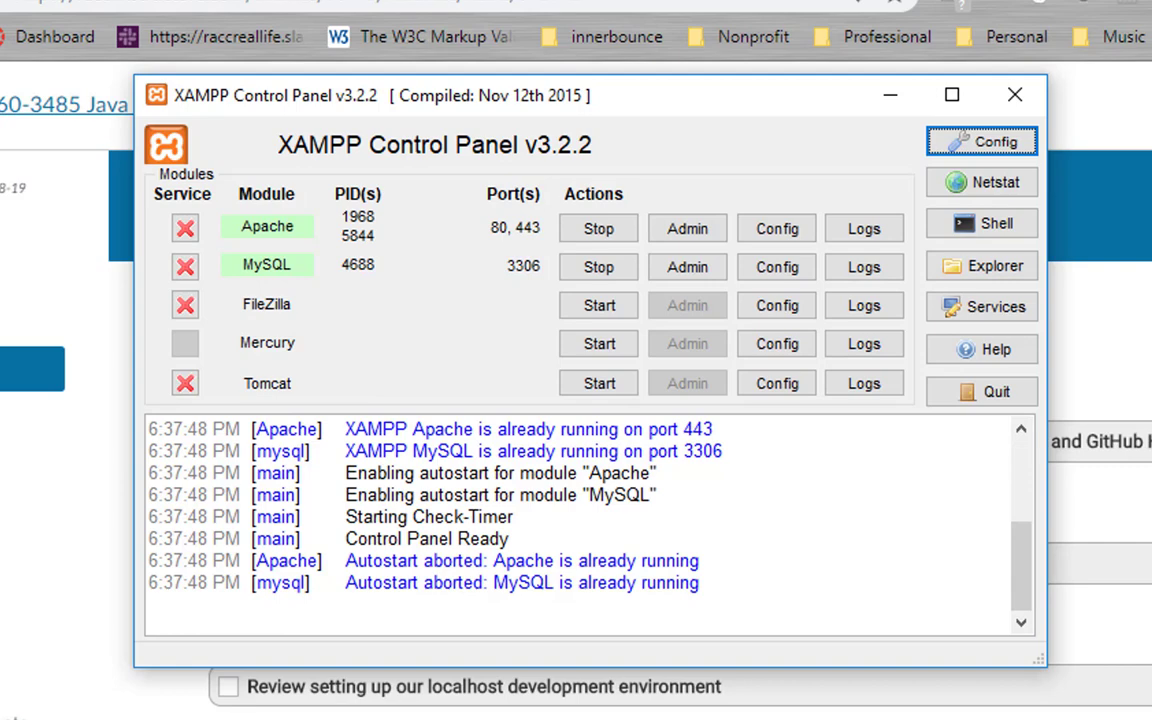
key(alt+Tab)
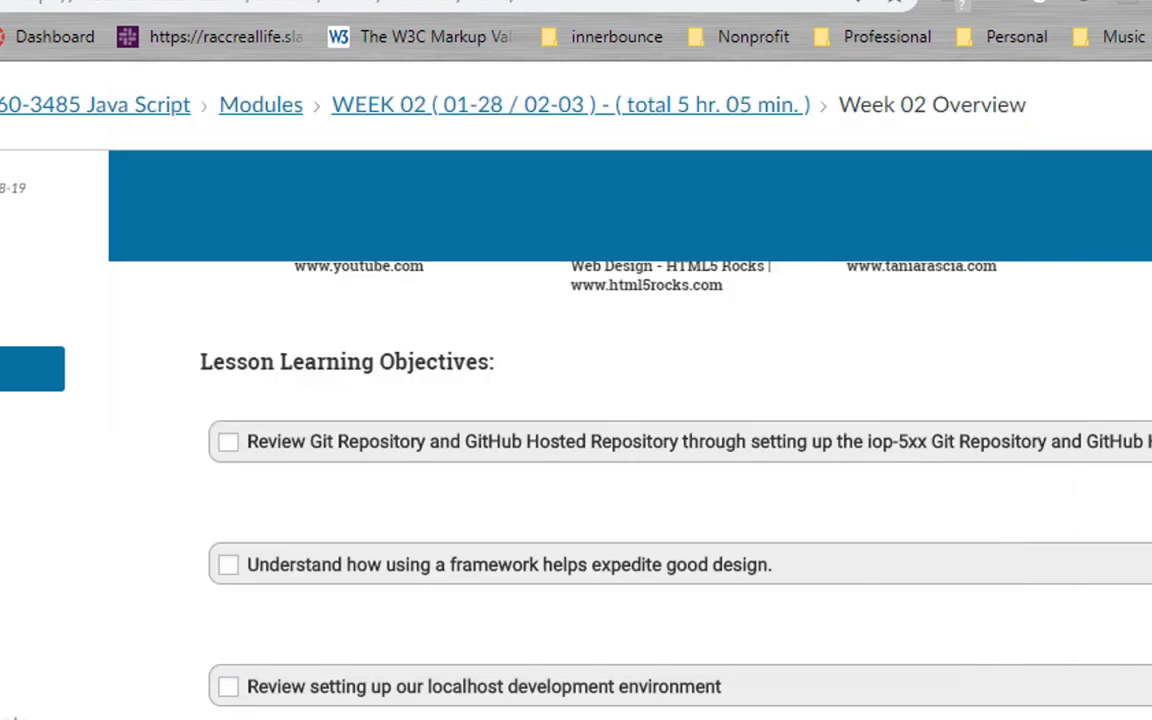
key(super+e)
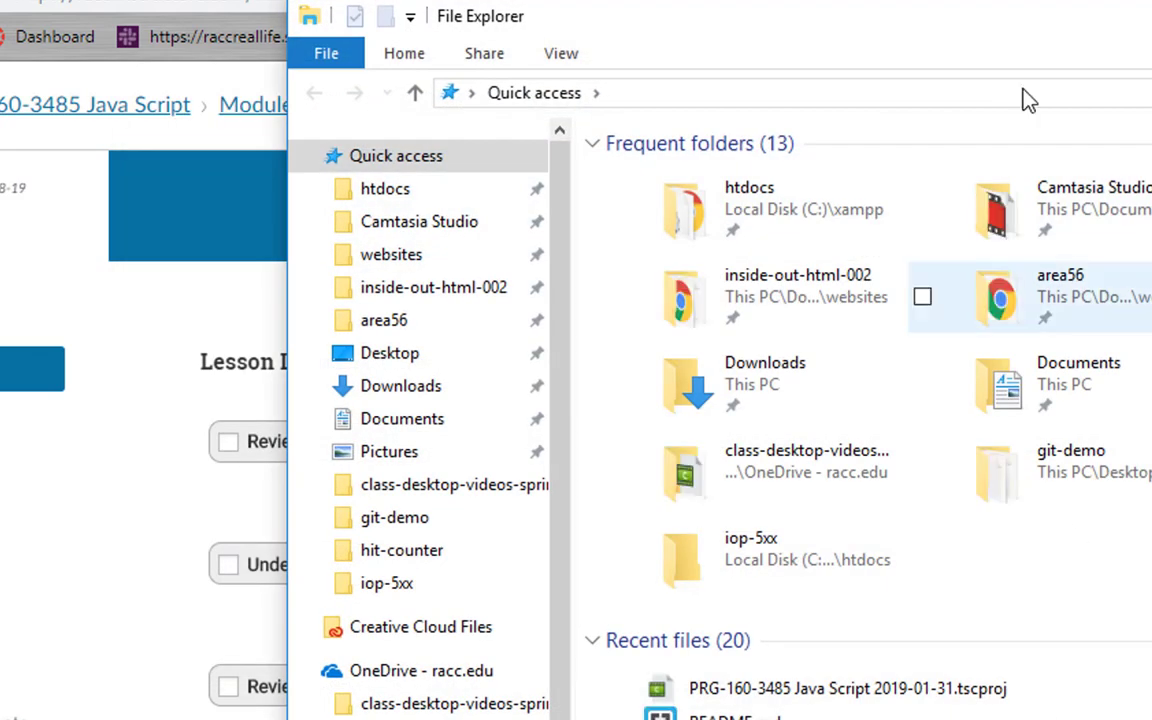
- Browse to Local Disk (C:), dismiss the Open-with prompt, and open C:\xampp
scroll(475, 527, down, 2)
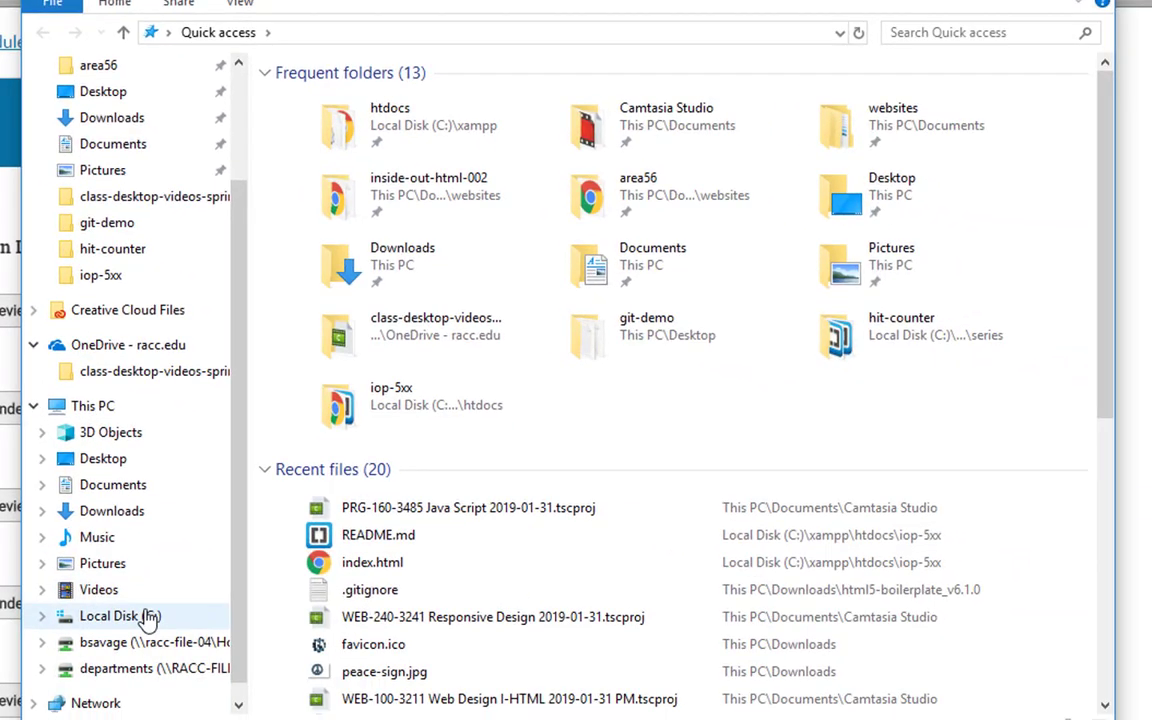
click(147, 617)
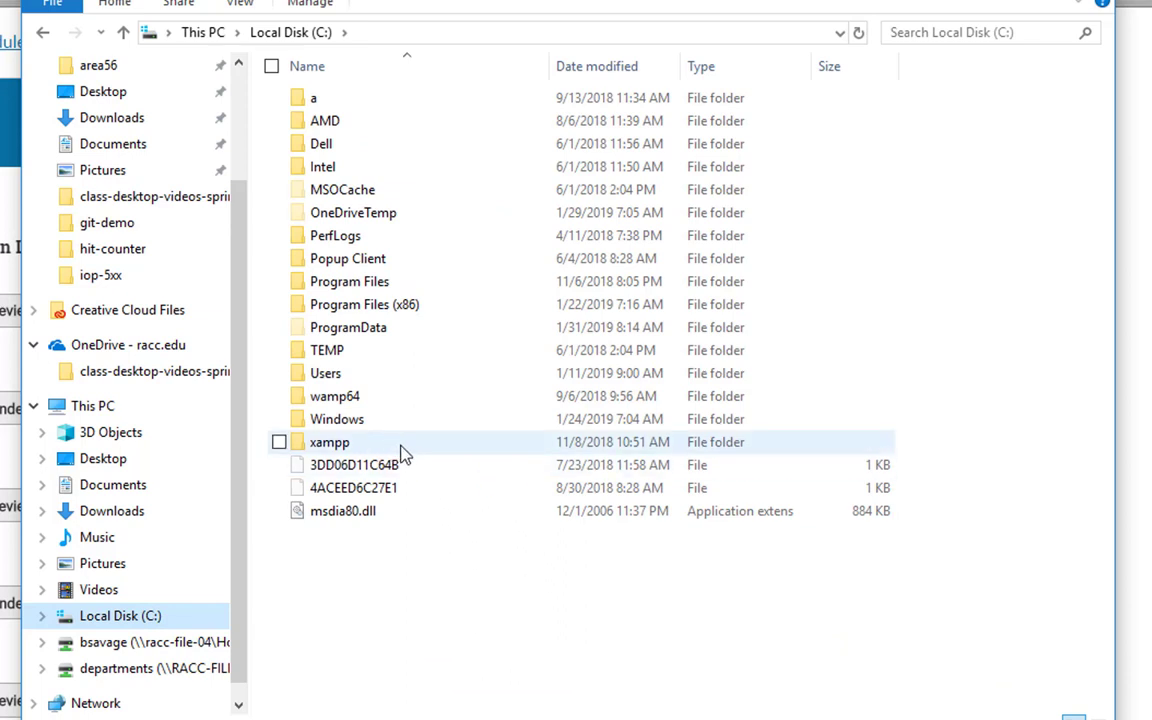
click(435, 470)
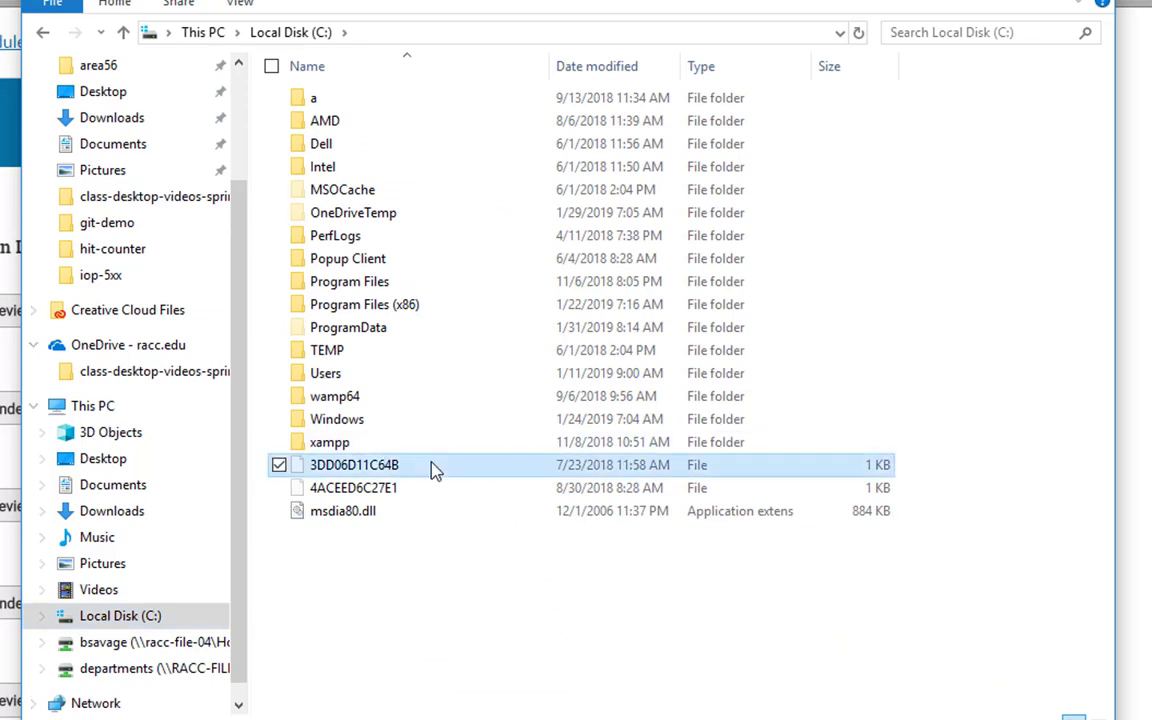
double_click(436, 469)
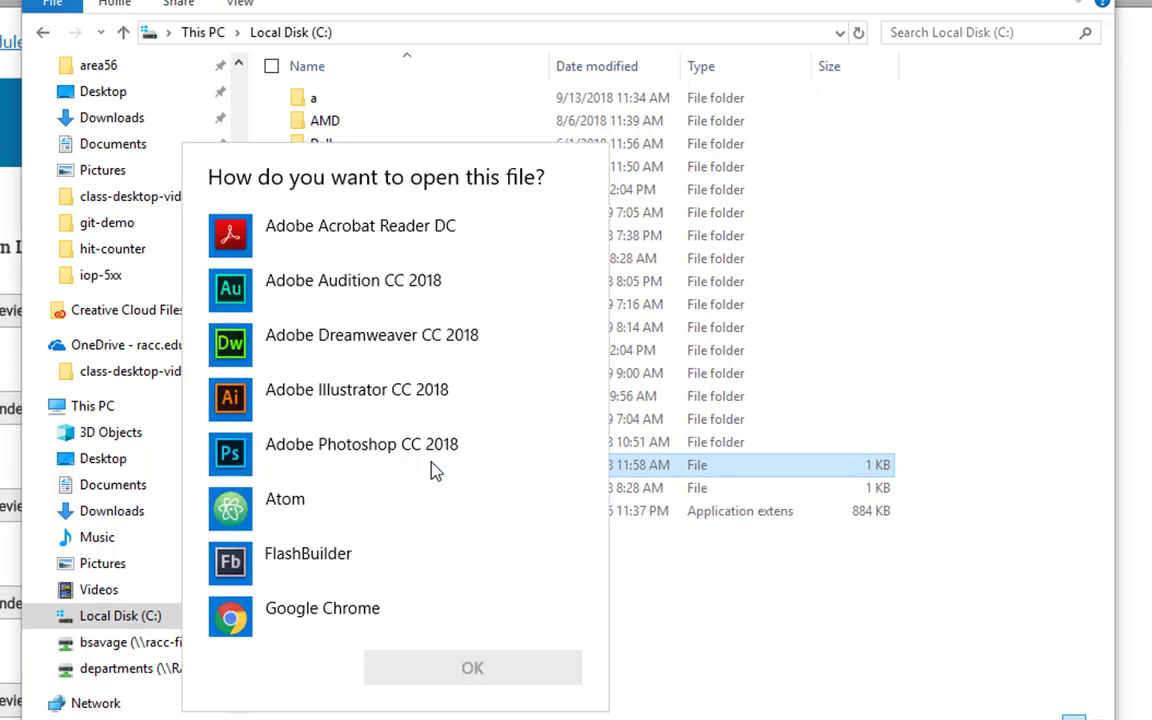
key(Escape)
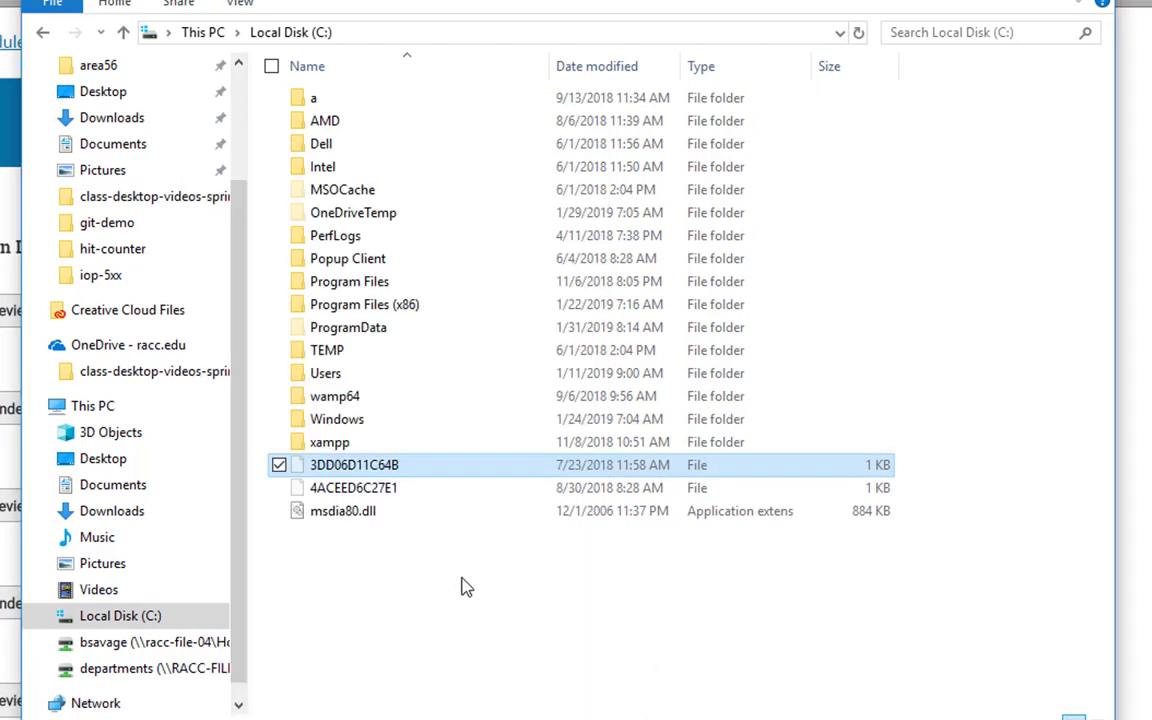
click(424, 570)
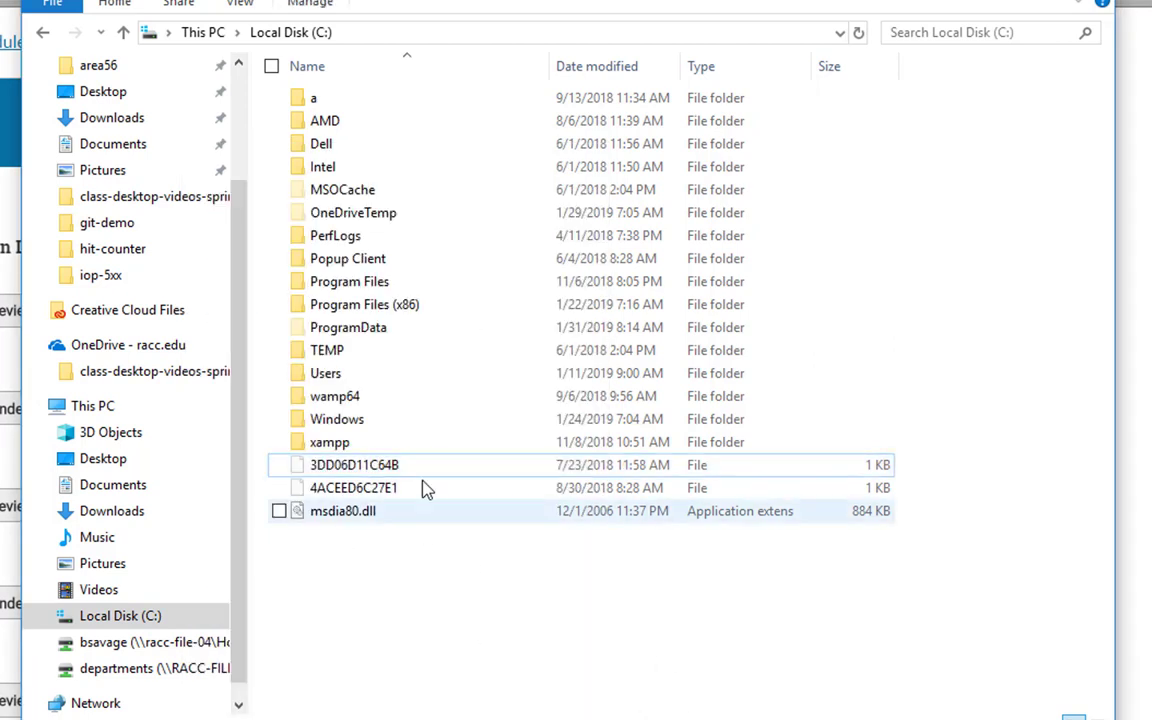
double_click(357, 446)
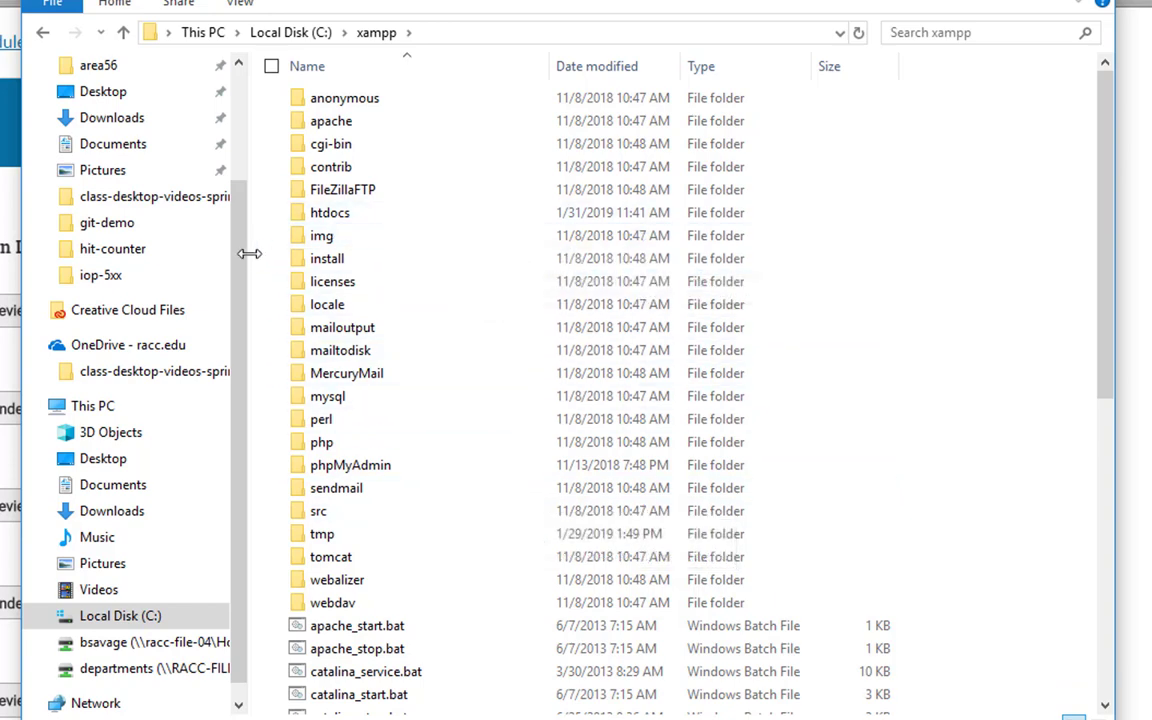
scroll(240, 250, up, 2)
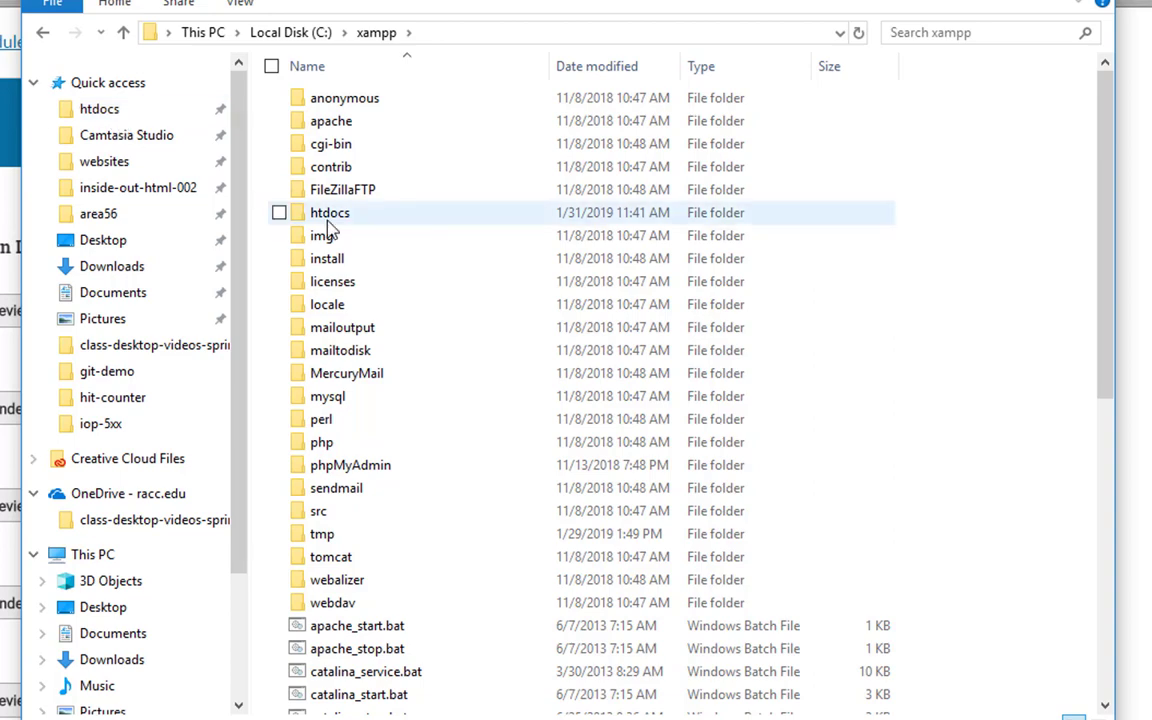
click(137, 111)
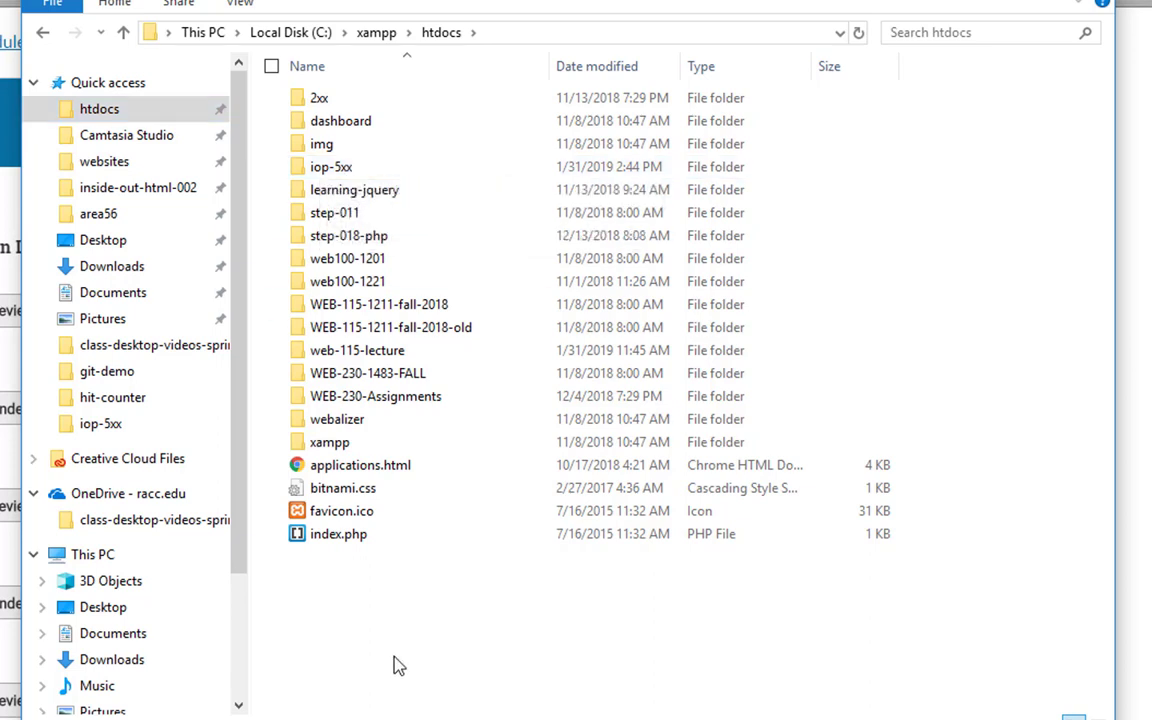
right_click(367, 624)
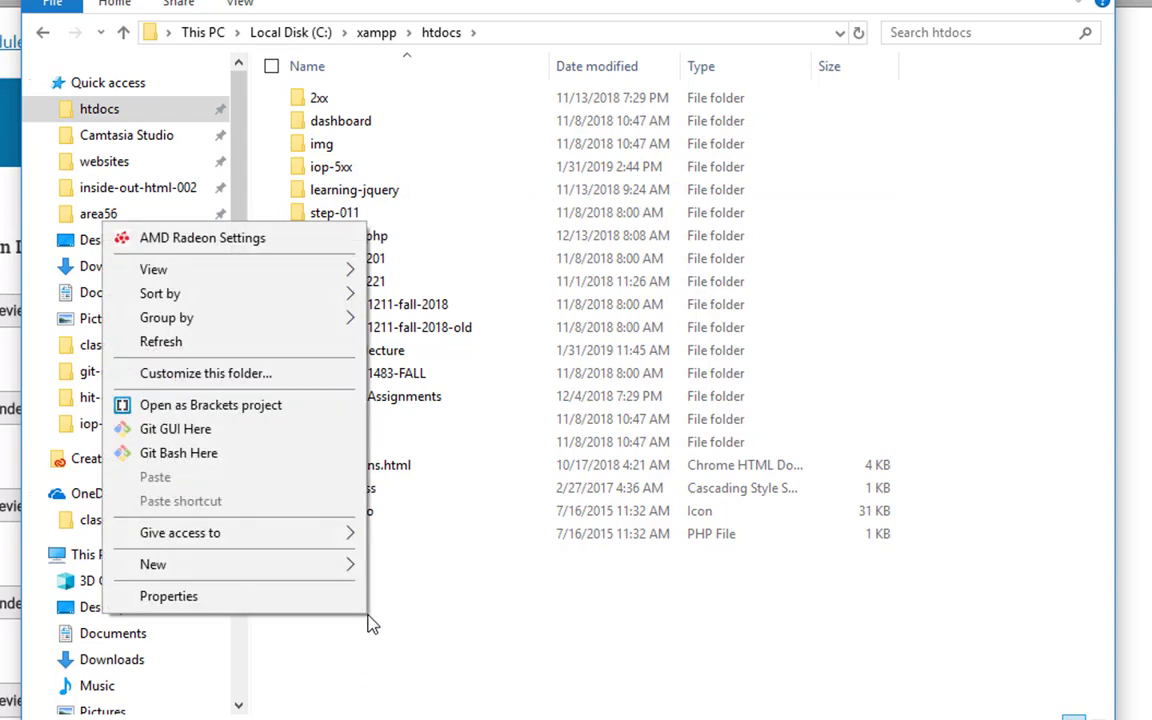
click(548, 614)
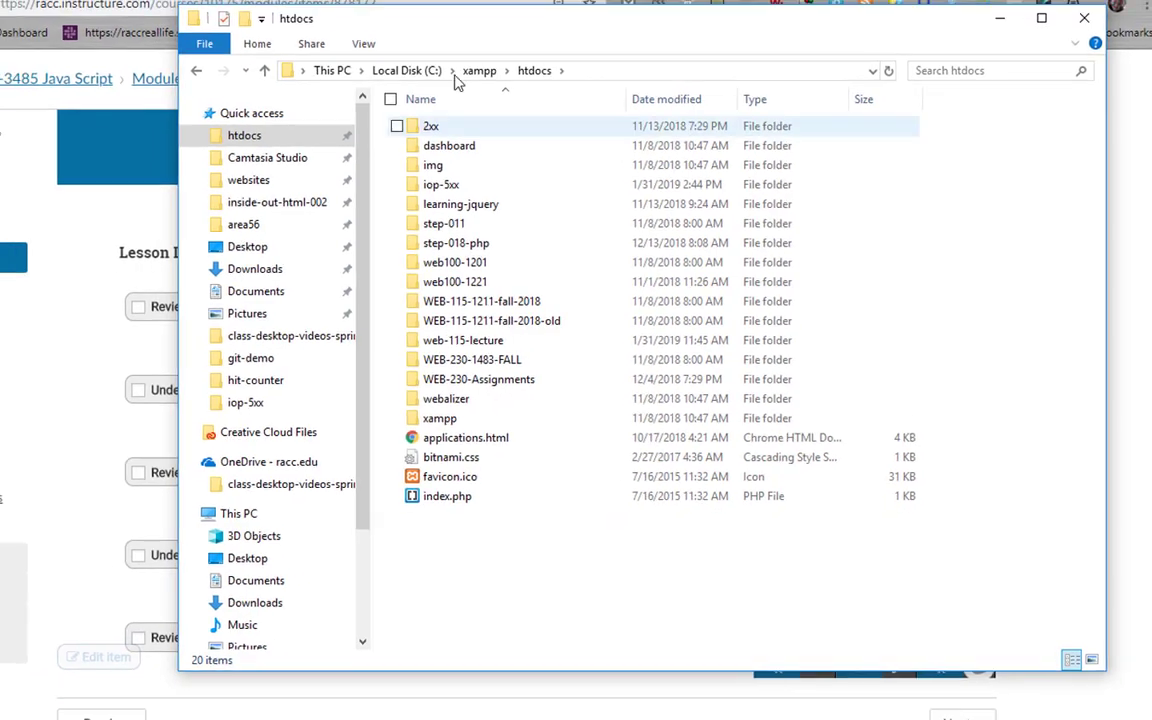
- From the GitHub avatar menu go to Your repositories and start a New repository
click(170, 210)
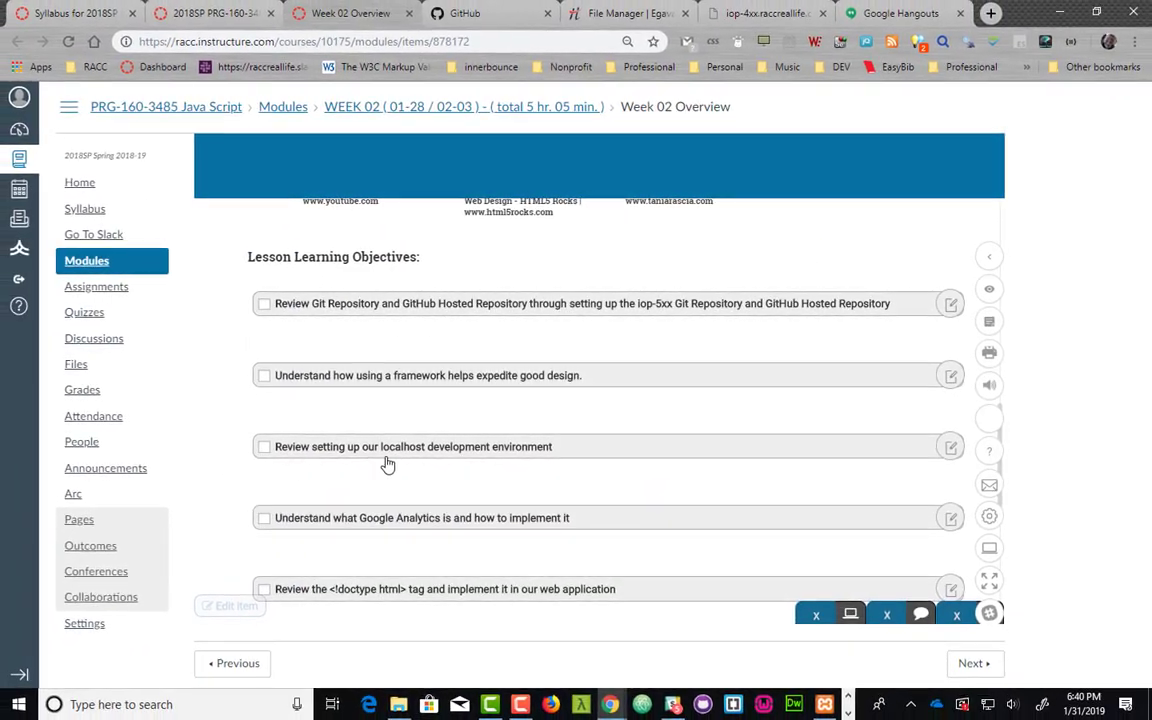
scroll(343, 386, down, 2)
click(465, 13)
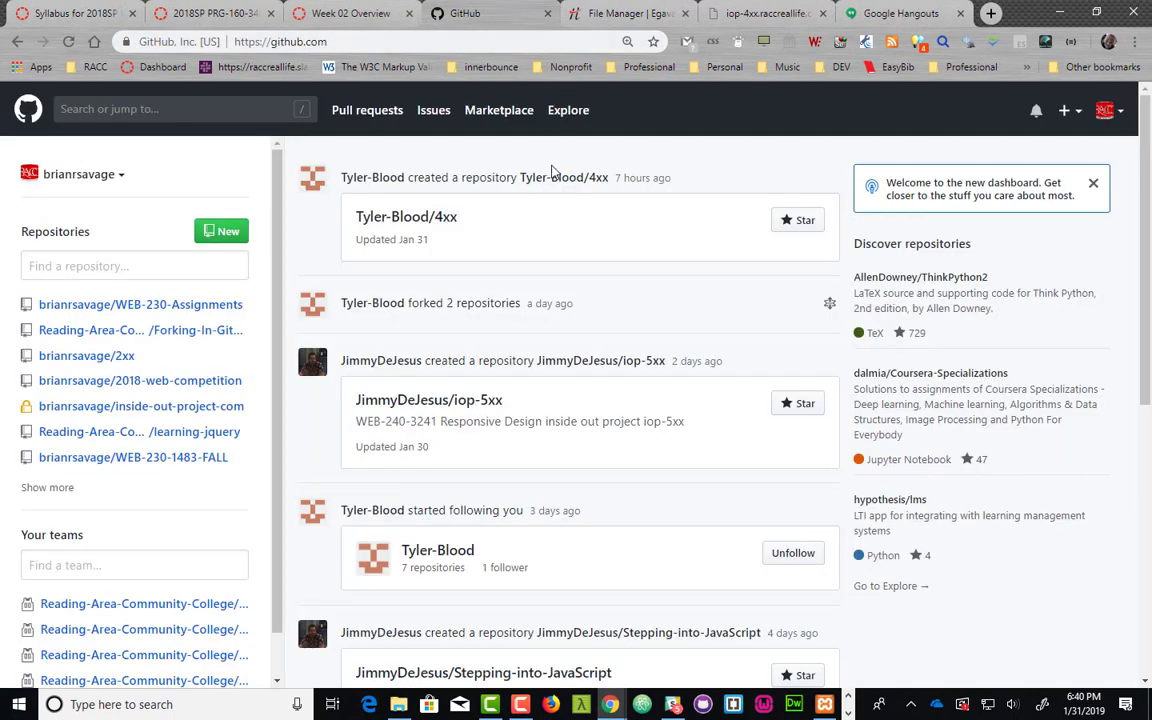
click(1105, 110)
click(1030, 312)
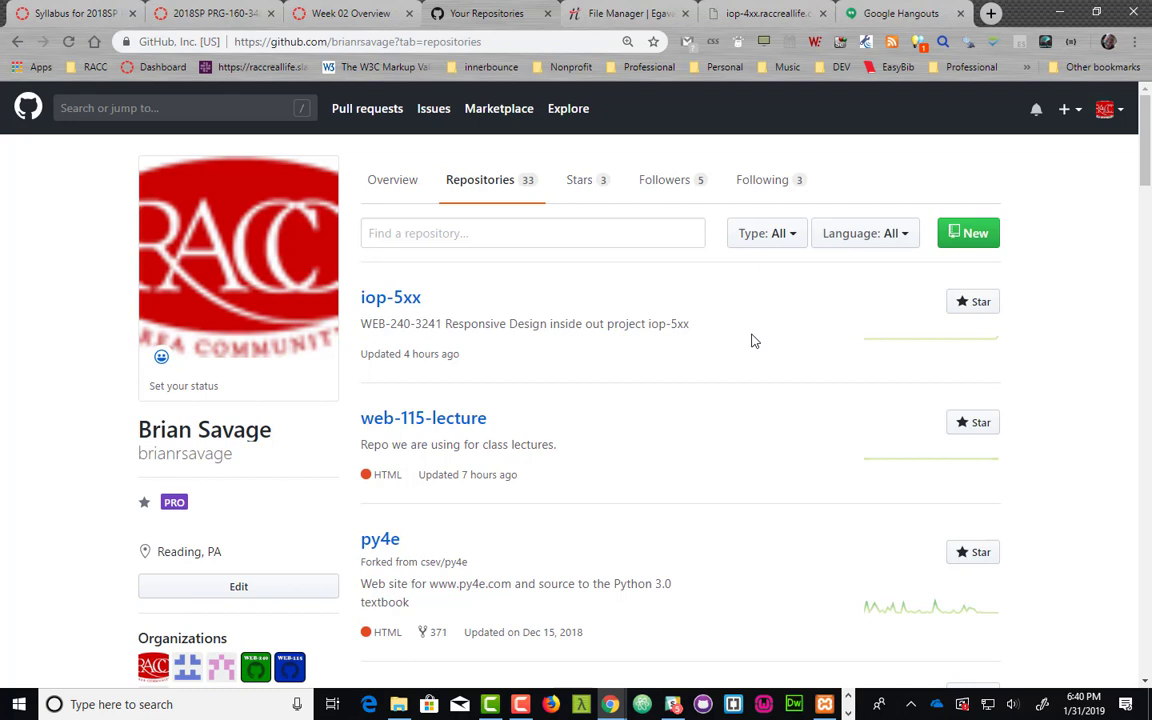
click(968, 240)
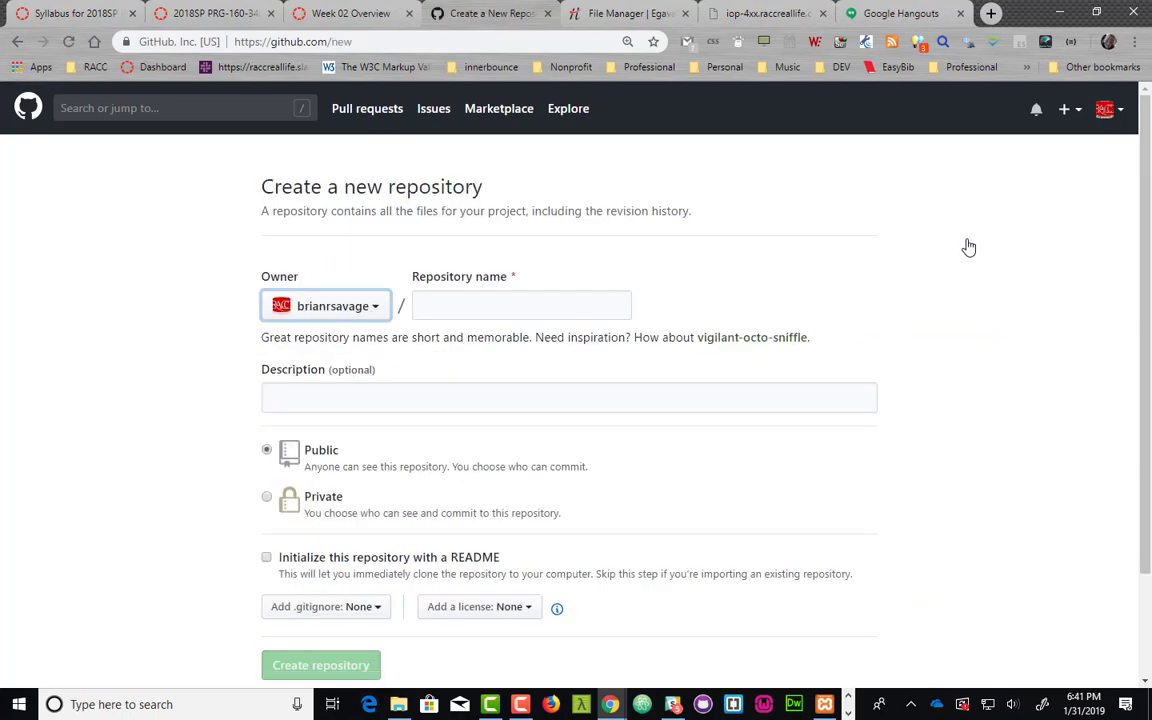
- Name the repository iop-4xx; describe it as the copied course title plus 'repo for the iop-4xx project'
click(479, 305)
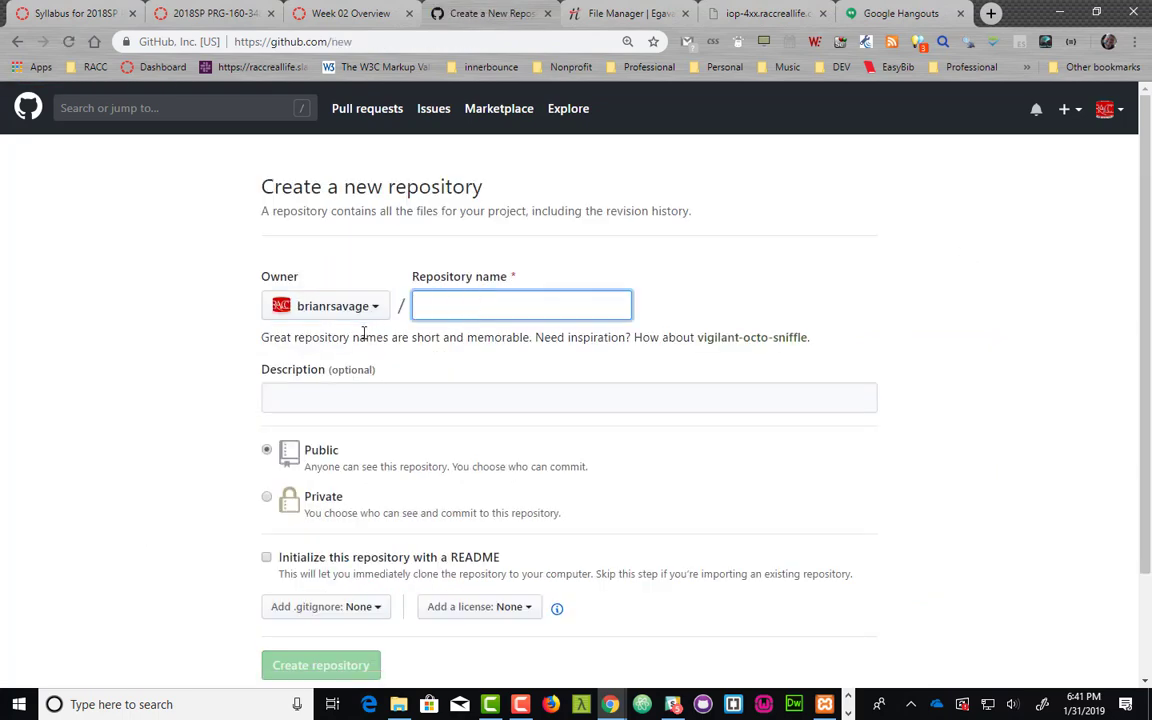
text(iop-4xx)
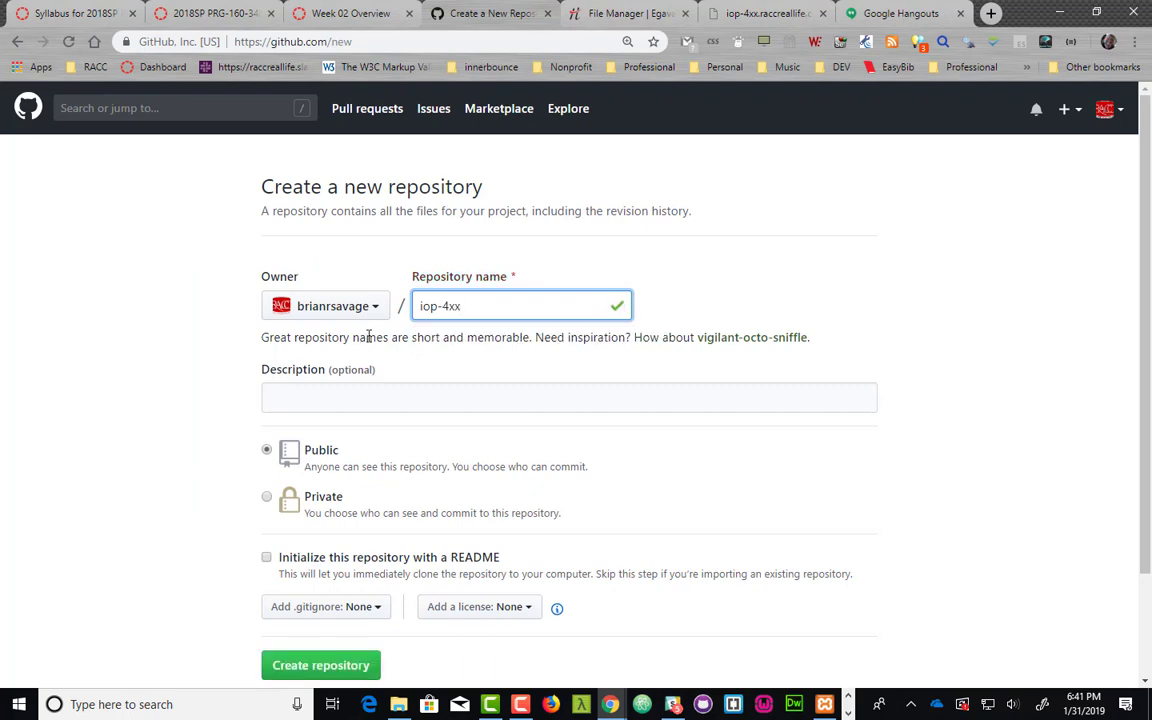
click(190, 14)
scroll(200, 140, up, 4)
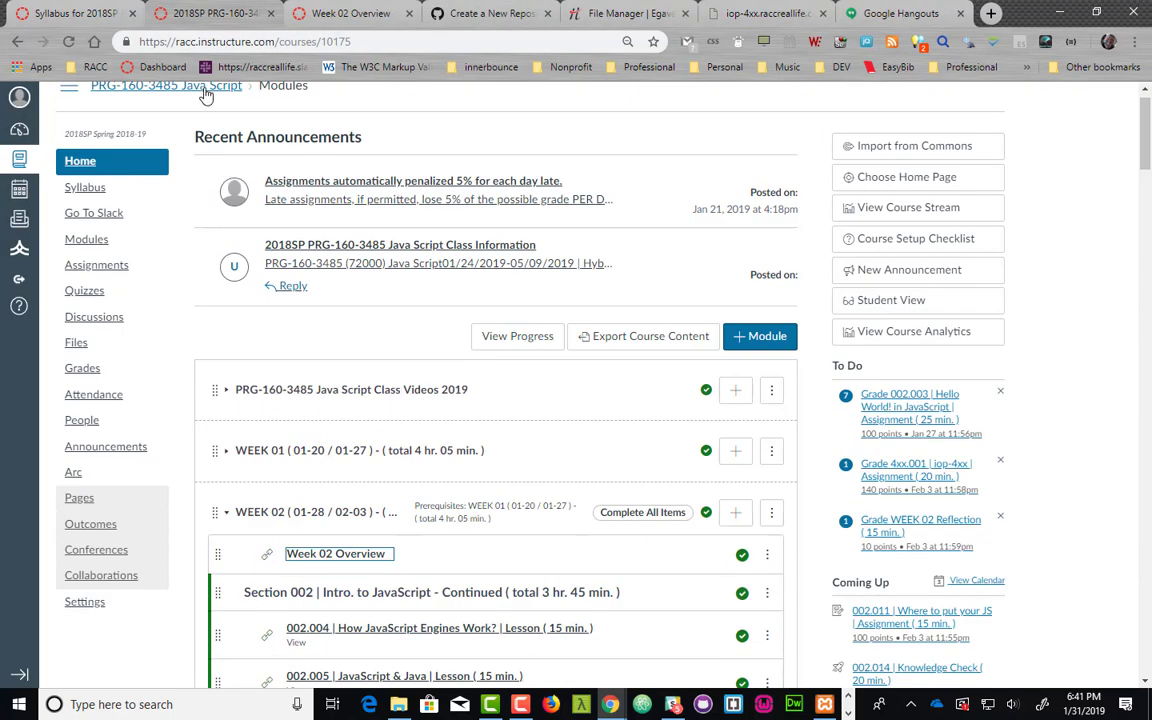
drag(80, 106, 244, 106)
key(ctrl+c)
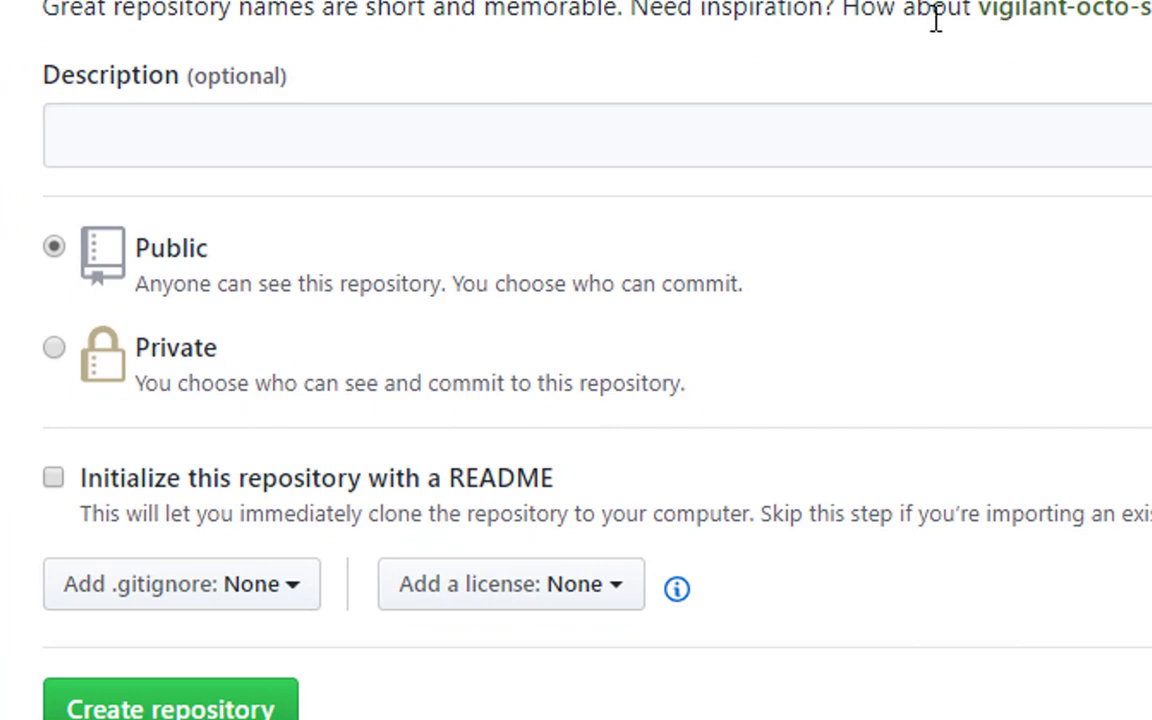
click(490, 153)
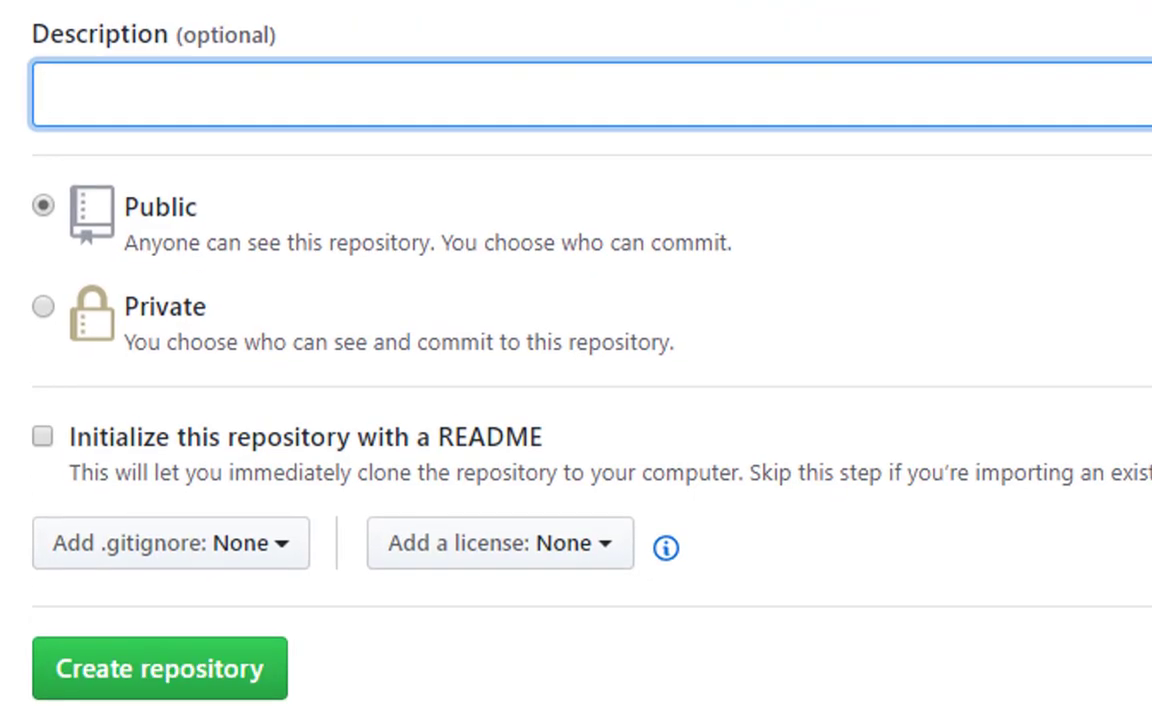
key(ctrl+v)
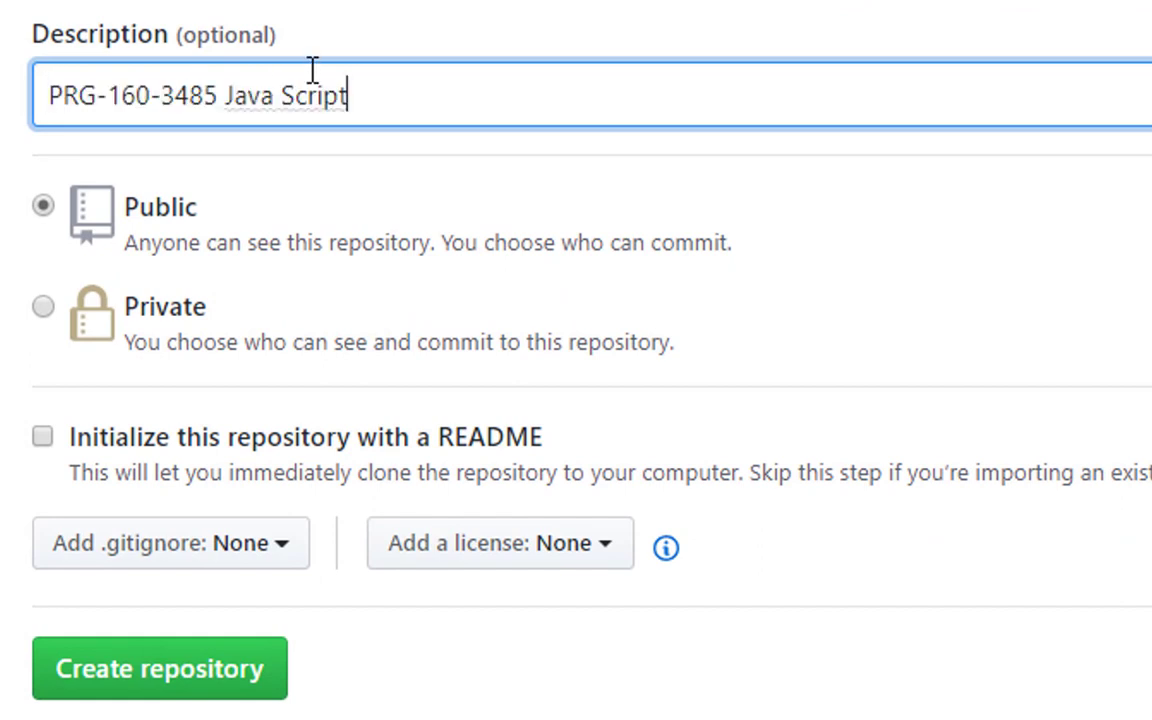
text(repo for the iop)
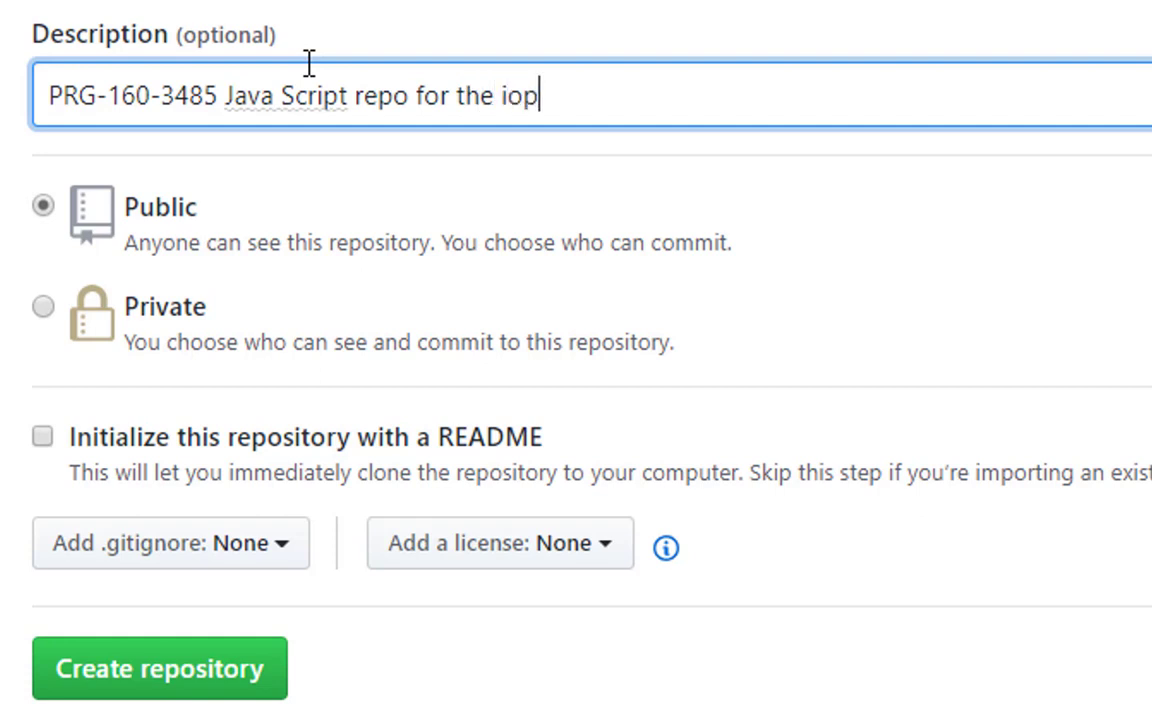
text(-4xx project)
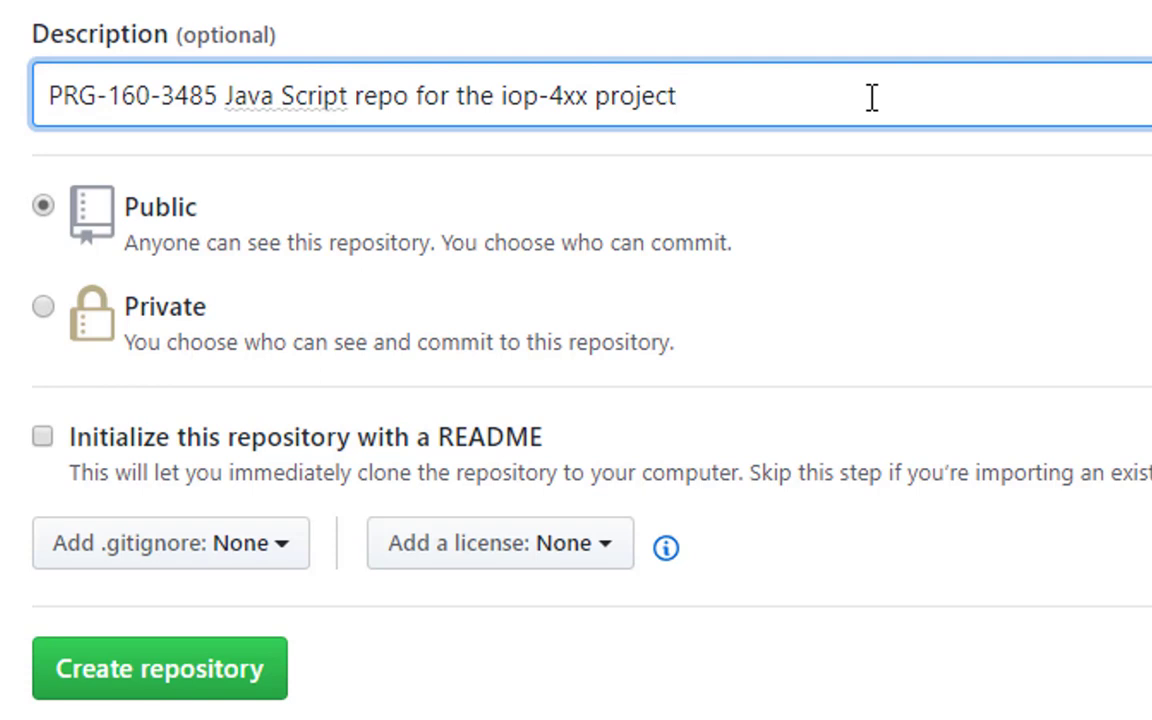
- Change 'Java Script' to 'JavaScript' in the repository description
click(278, 92)
key(BackSpace)
click(840, 108)
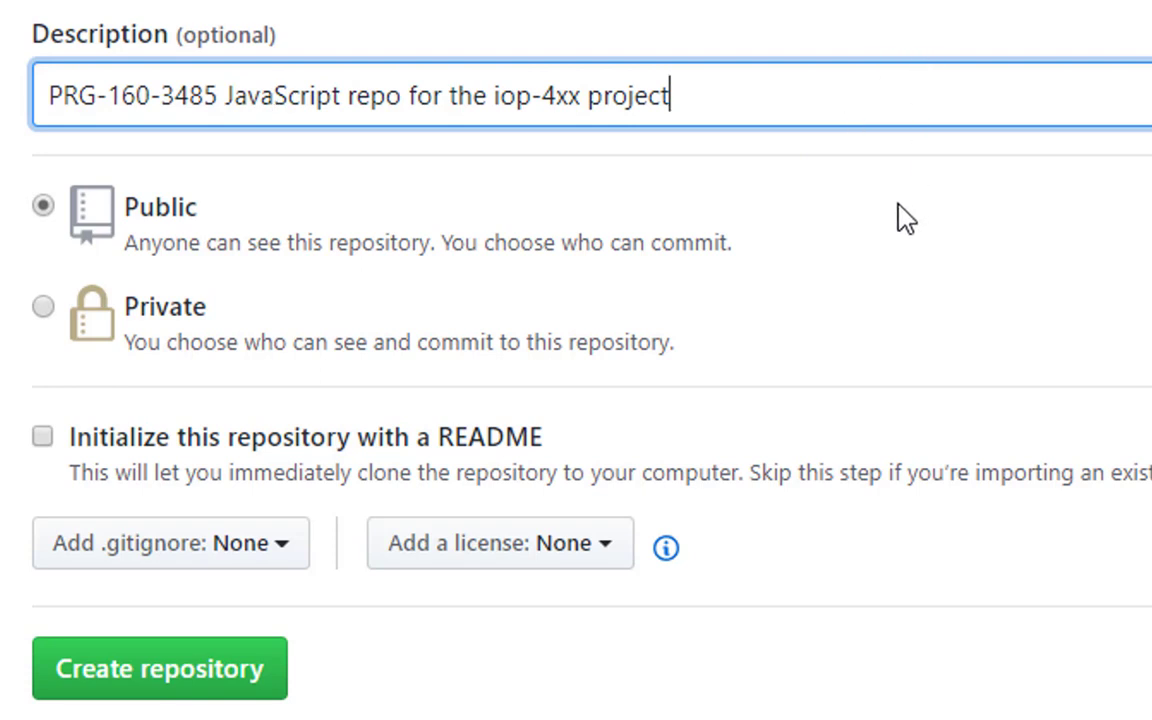
scroll(906, 218, down, 1)
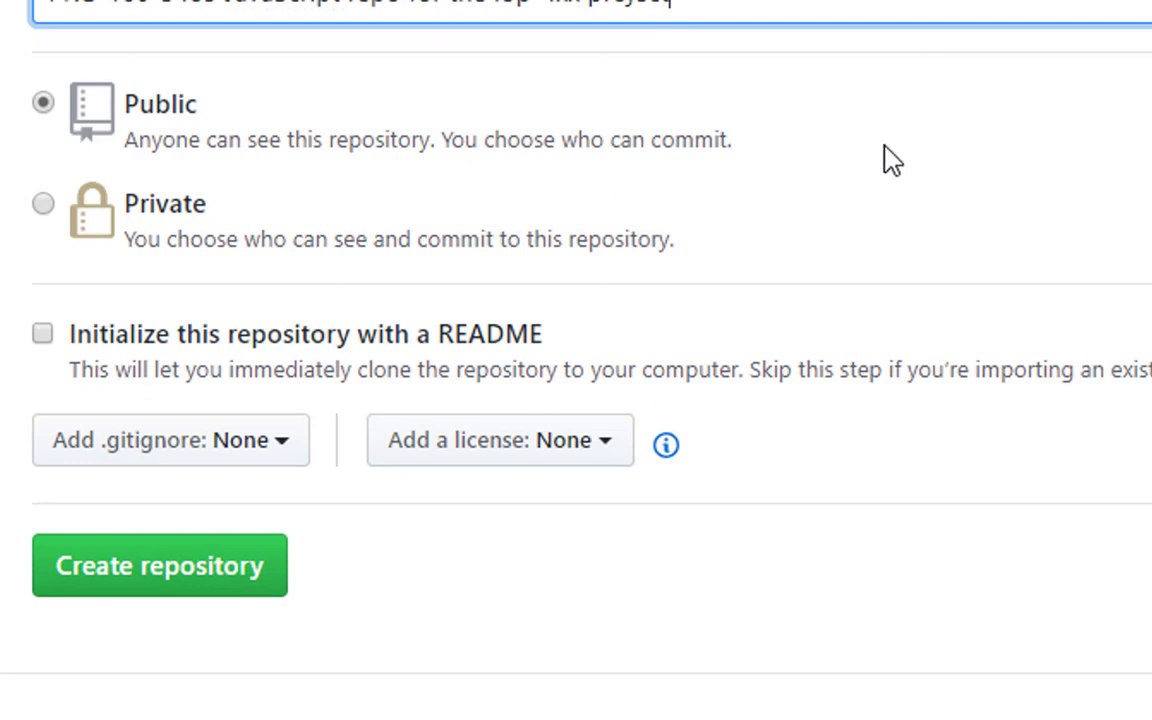
- Keep the repository Public, add a README with a WordPress .gitignore, and create it
click(46, 205)
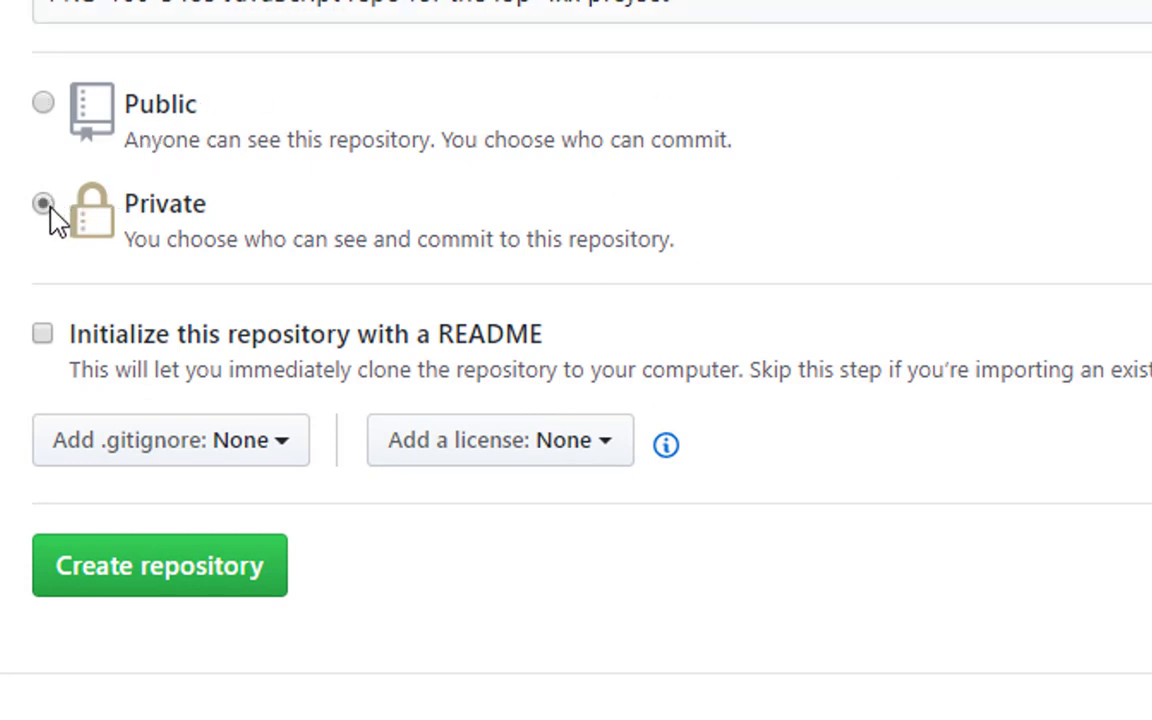
click(44, 104)
click(43, 334)
scroll(710, 314, up, 2)
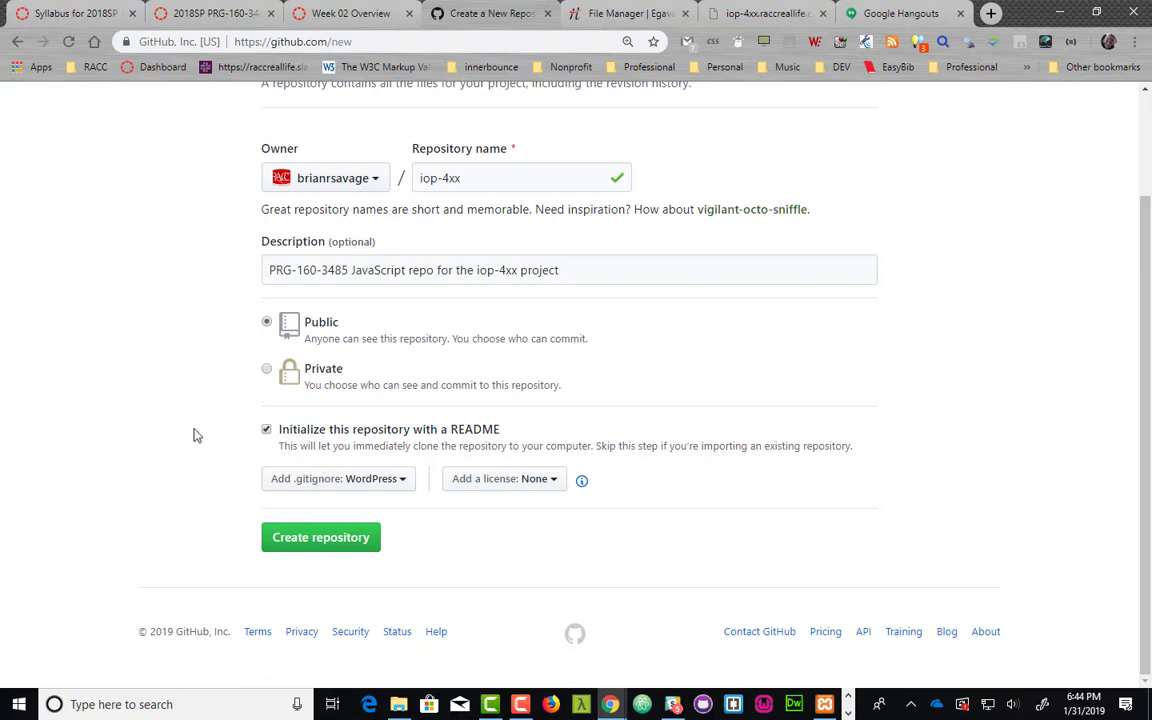
click(334, 539)
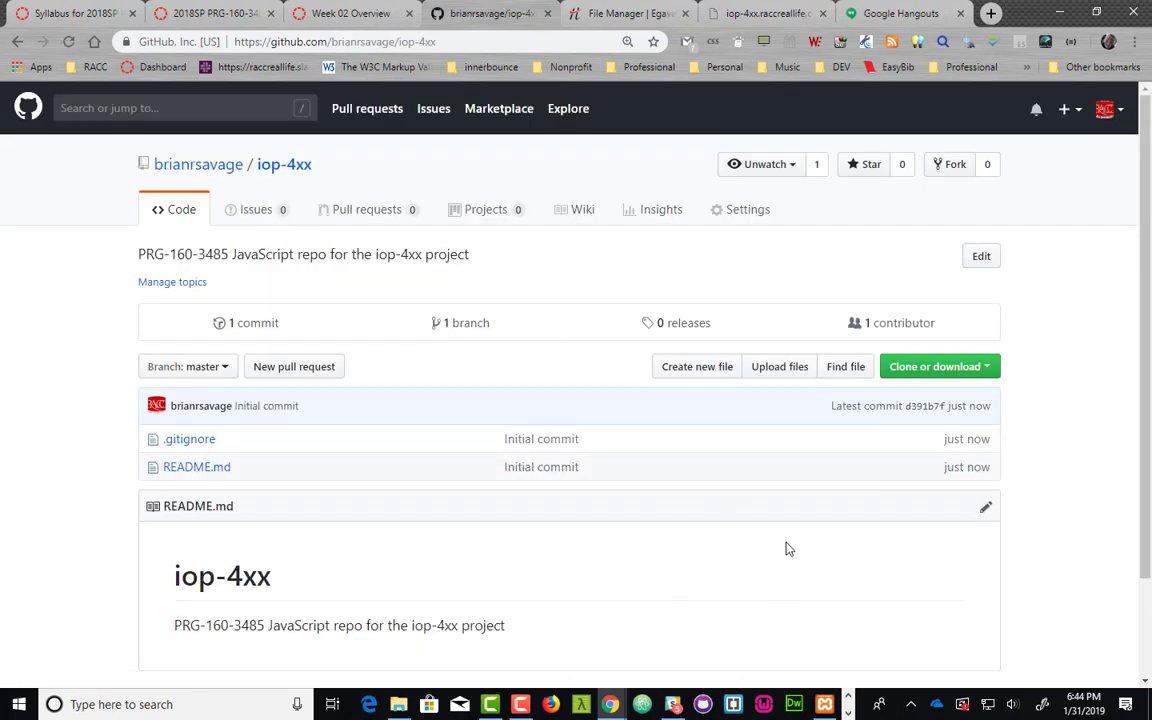
- Open the iop-4xx Settings page and scroll down to the disabled GitHub Pages section
scroll(787, 548, down, 2)
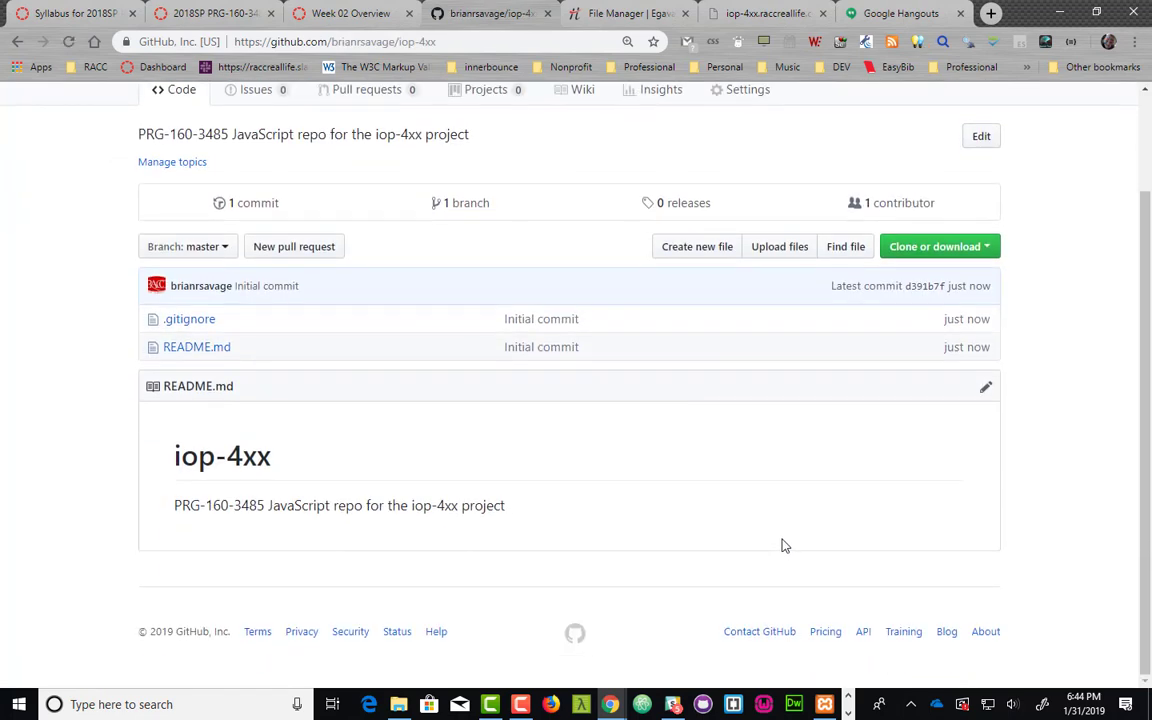
scroll(785, 545, up, 2)
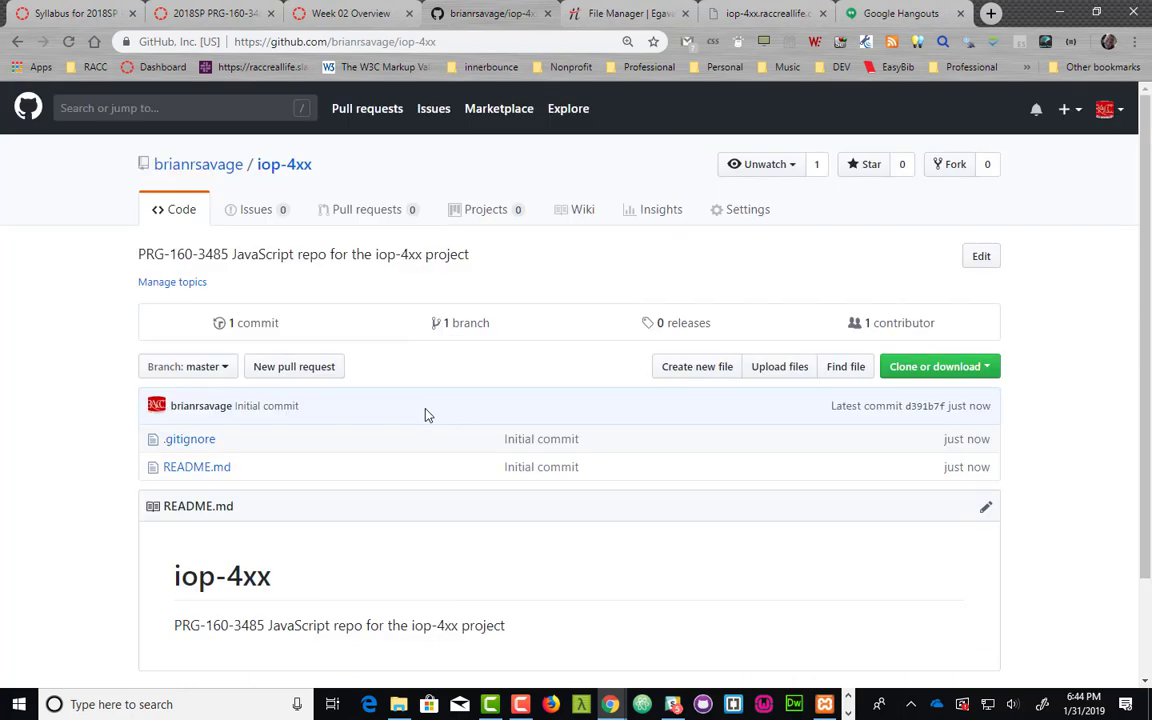
click(747, 213)
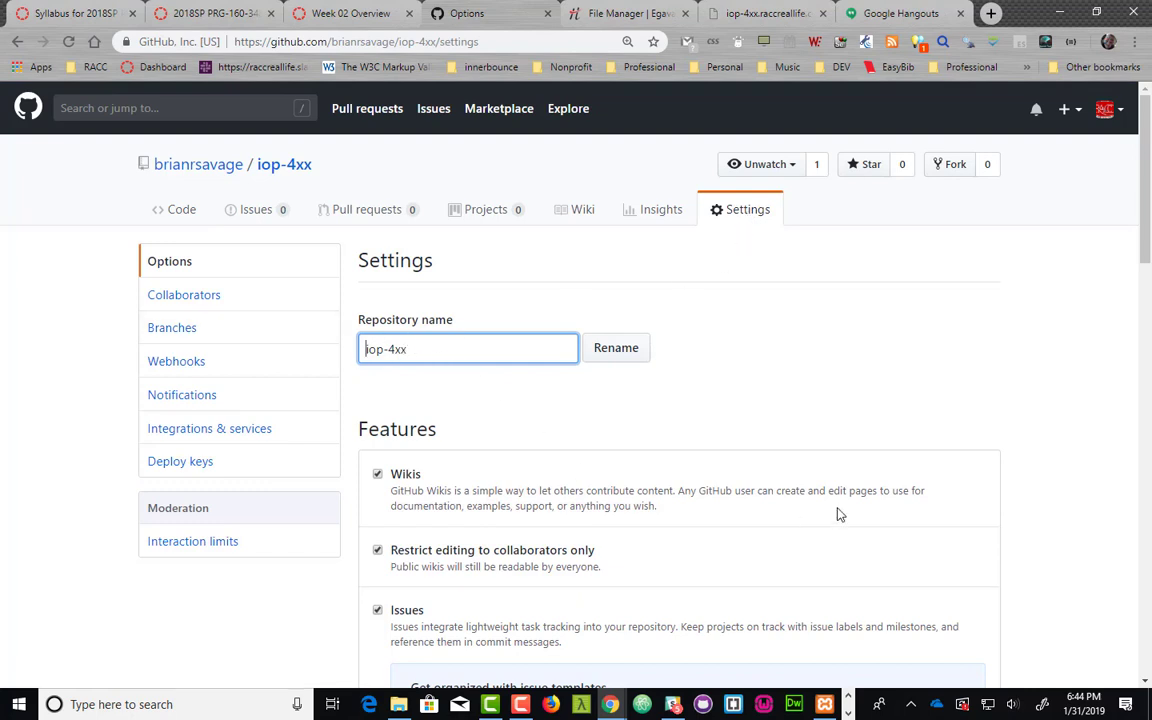
scroll(725, 398, down, 1)
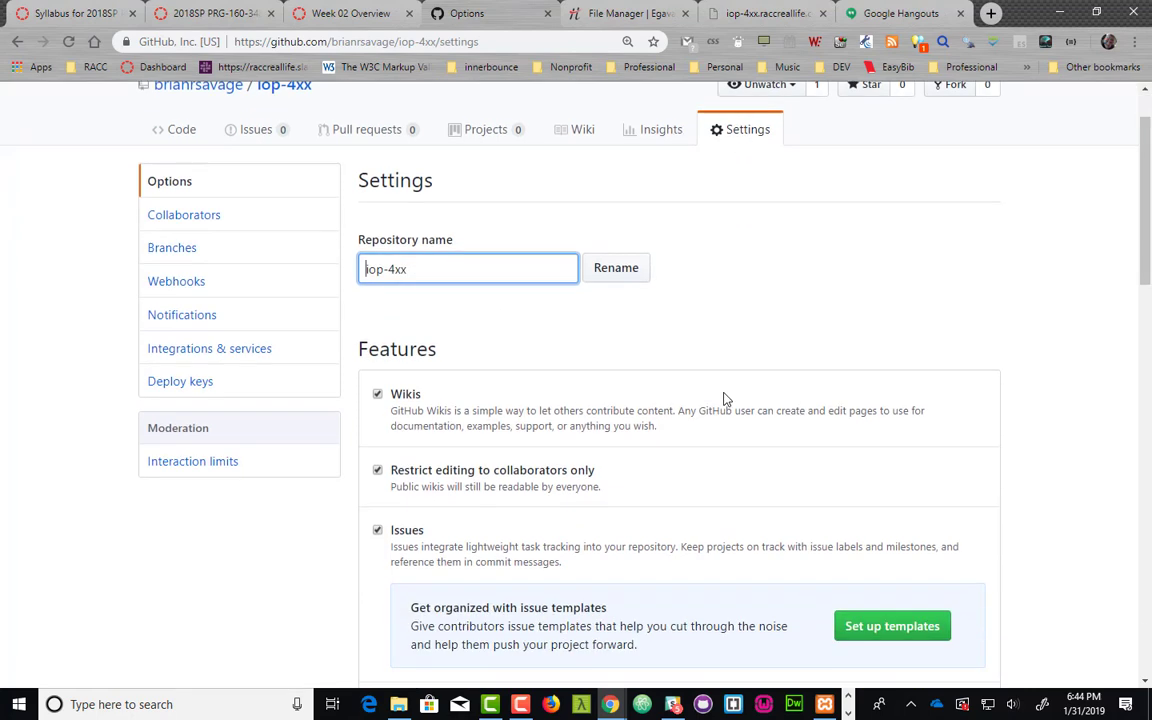
scroll(725, 398, down, 1)
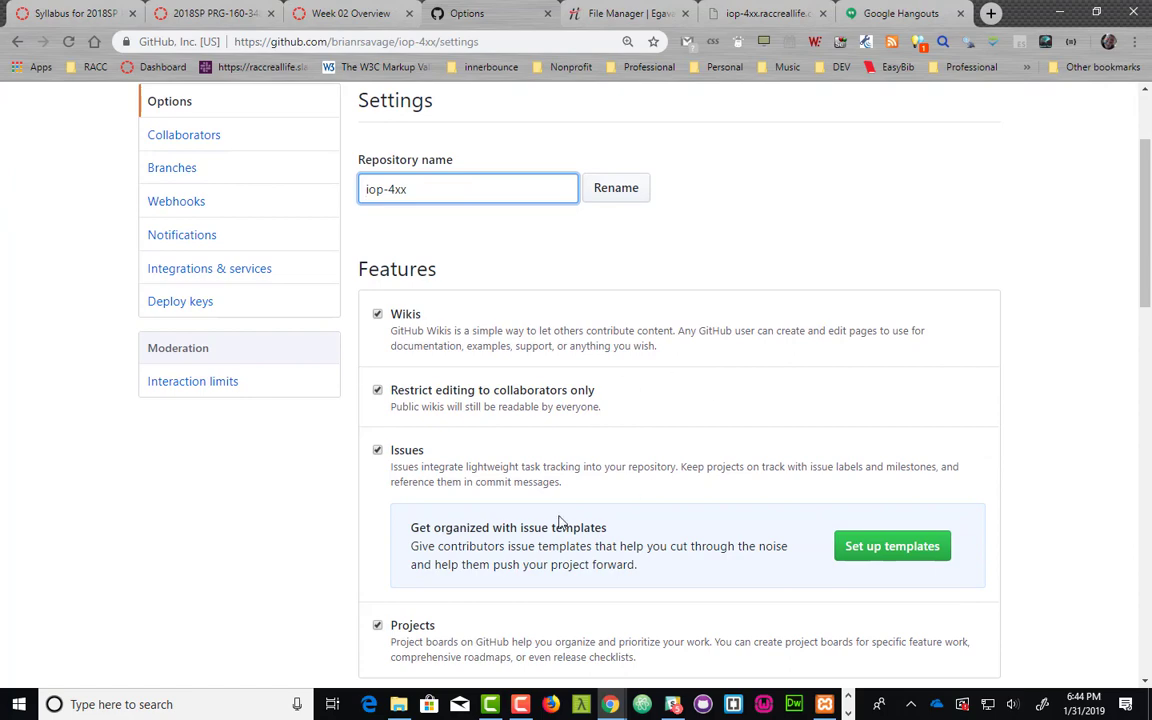
scroll(560, 522, down, 2)
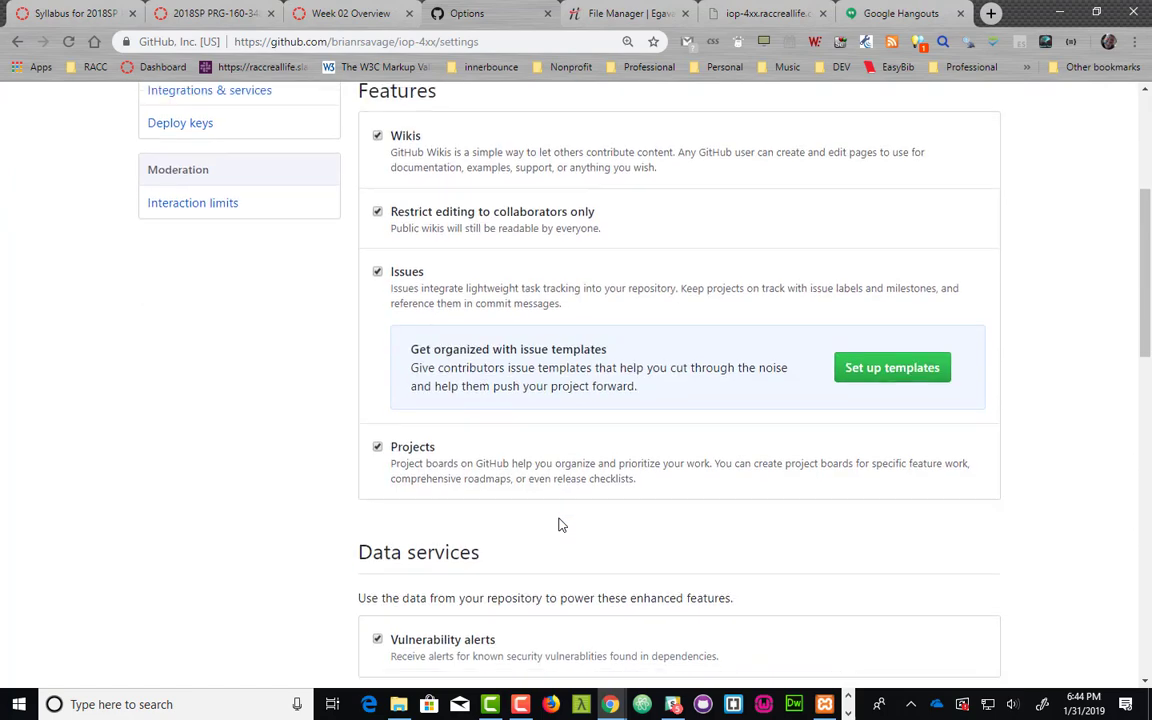
scroll(560, 524, down, 3)
scroll(556, 524, down, 4)
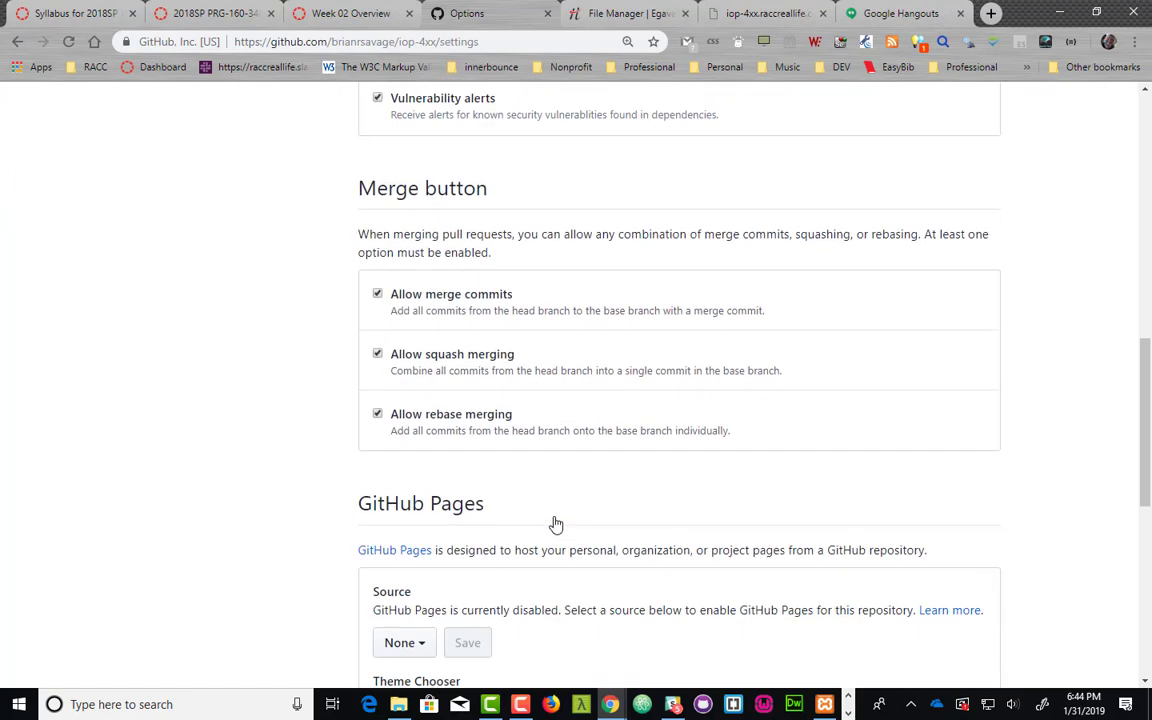
scroll(556, 524, down, 4)
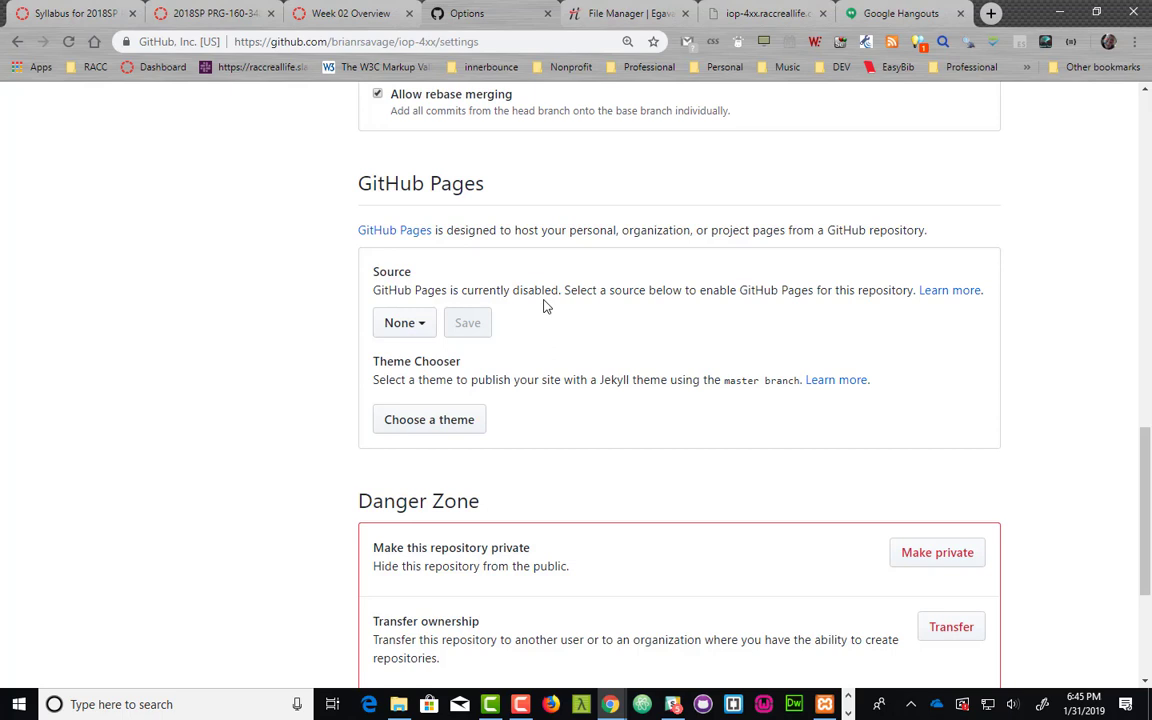
- Set the GitHub Pages source to the master branch and save it
click(426, 325)
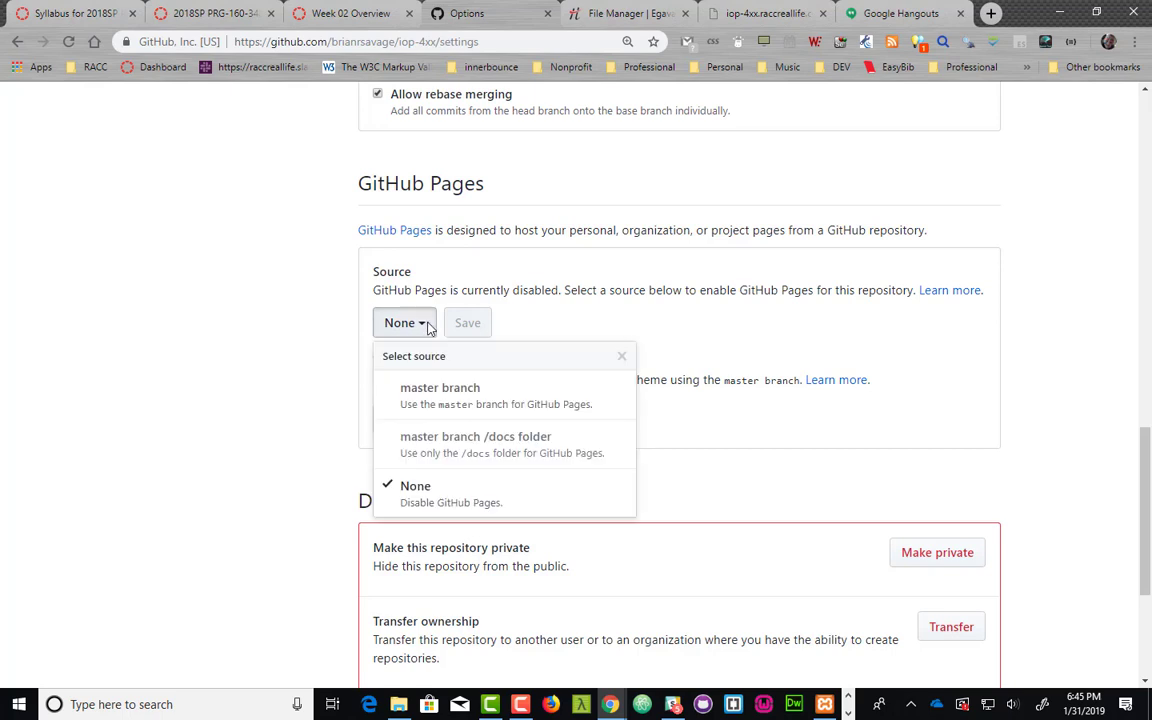
click(426, 404)
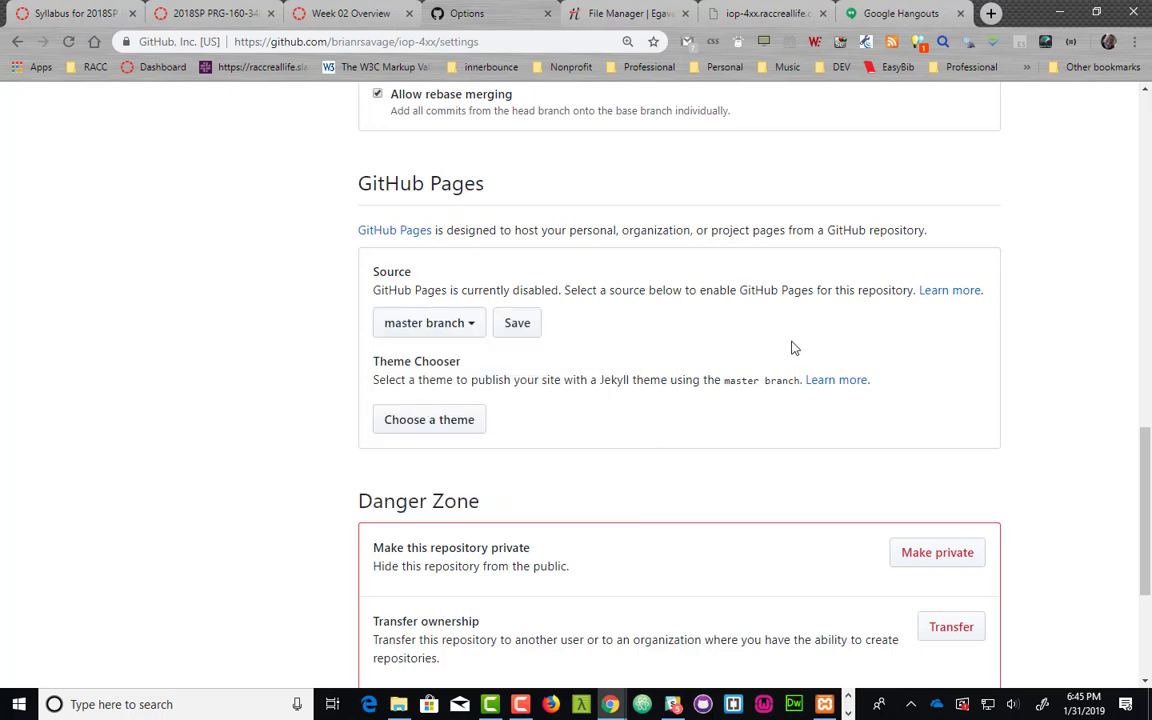
click(517, 323)
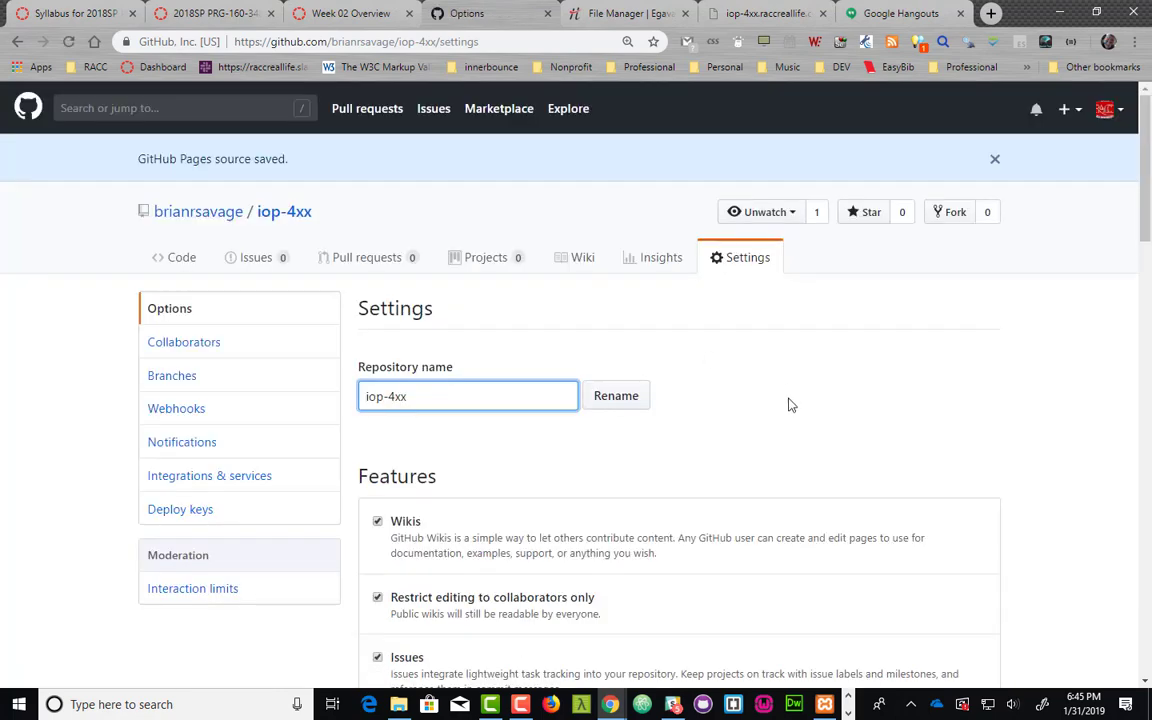
- Open the 'Your site is ready to be published at' github.io link in a new tab
scroll(789, 406, down, 1)
scroll(785, 412, down, 5)
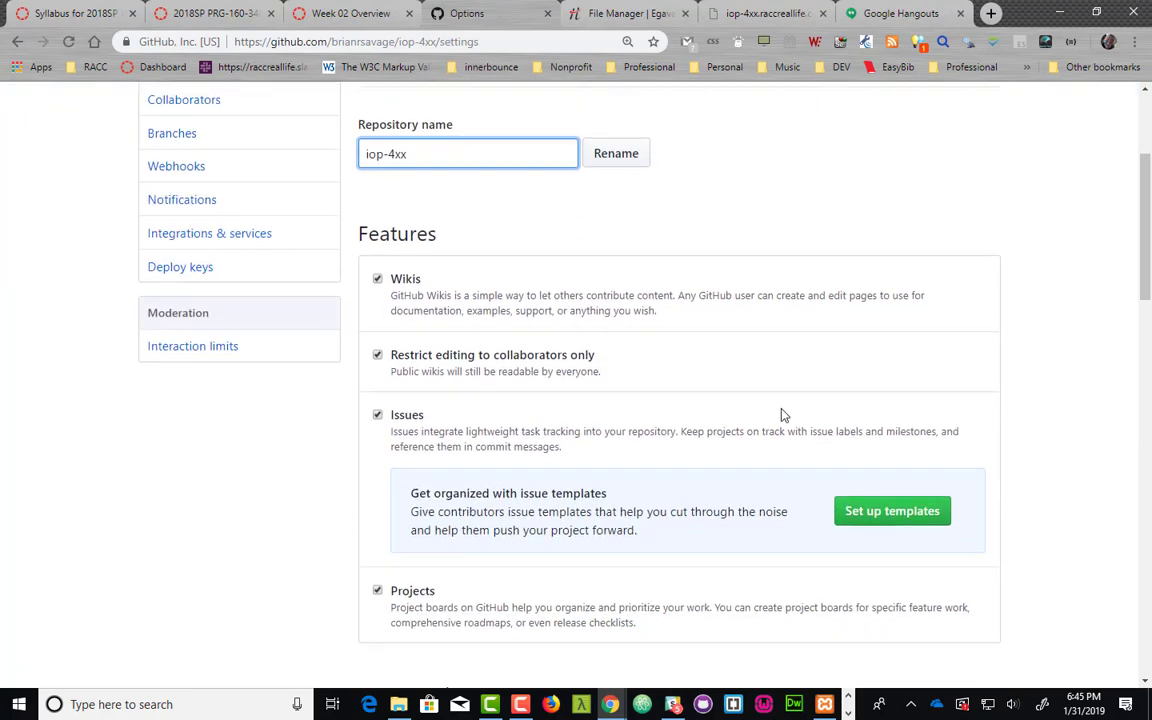
scroll(782, 416, down, 5)
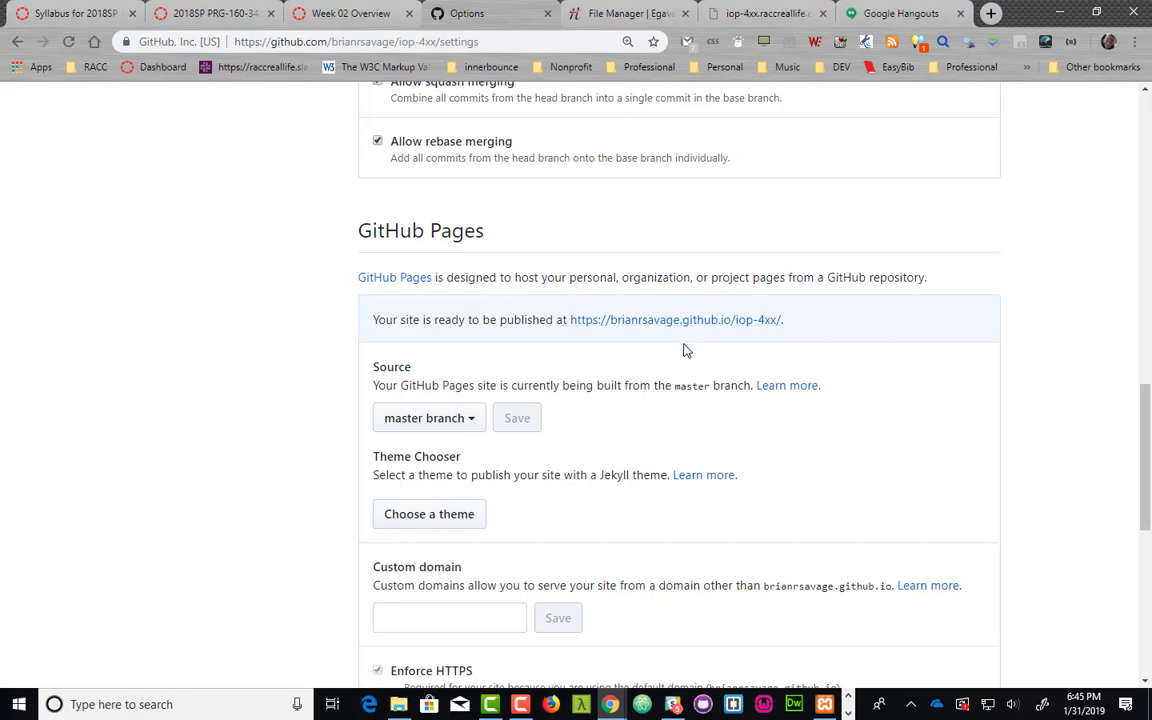
ctrl+click(728, 320)
- Check the live iop-4xx site, copy its github.io address, and return to the repository's Code page
click(539, 17)
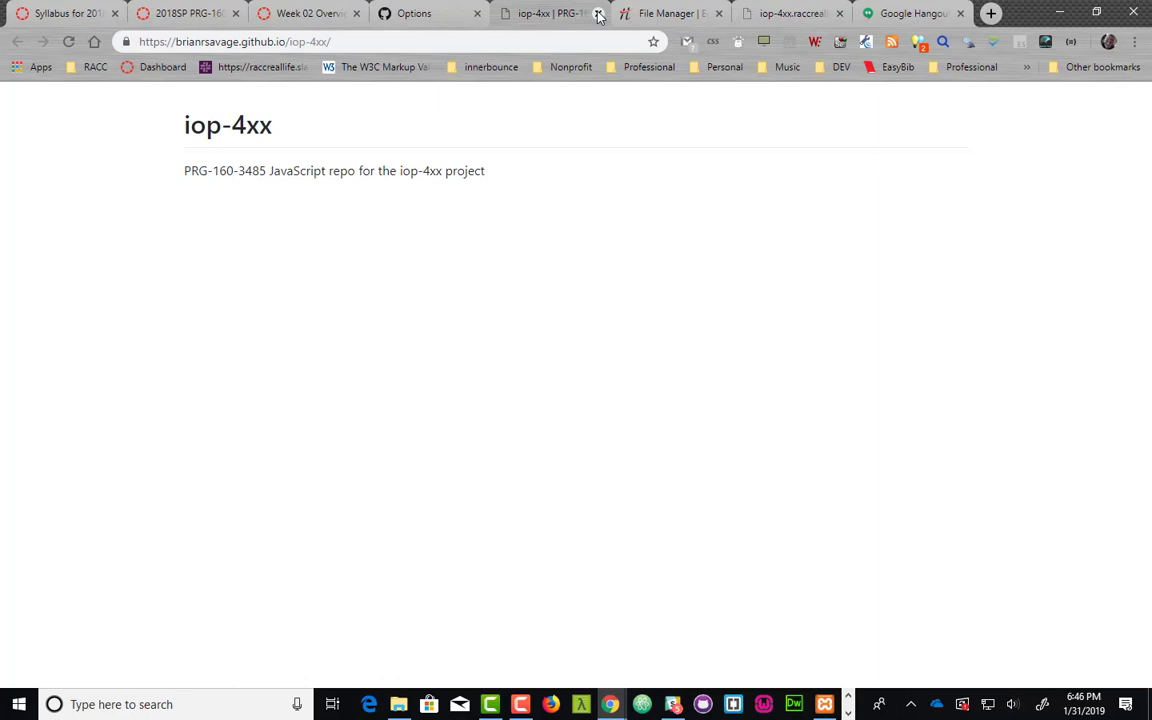
key(ctrl+w)
drag(730, 272, 522, 311)
key(ctrl+c)
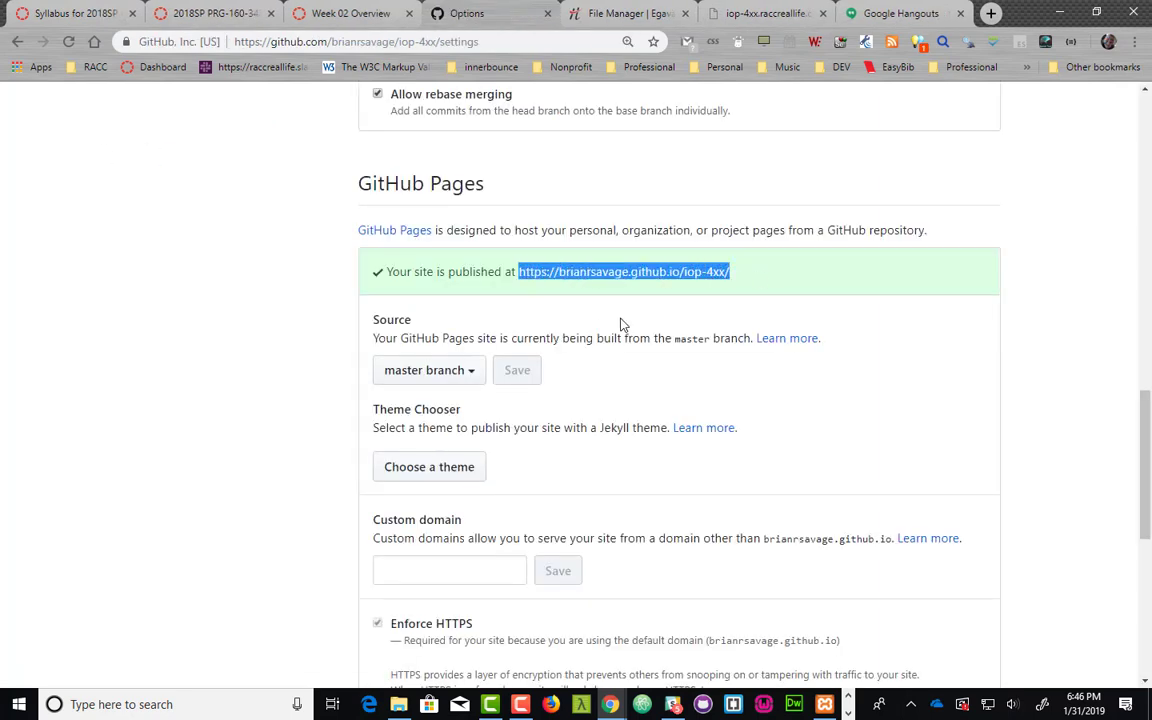
scroll(620, 324, up, 20)
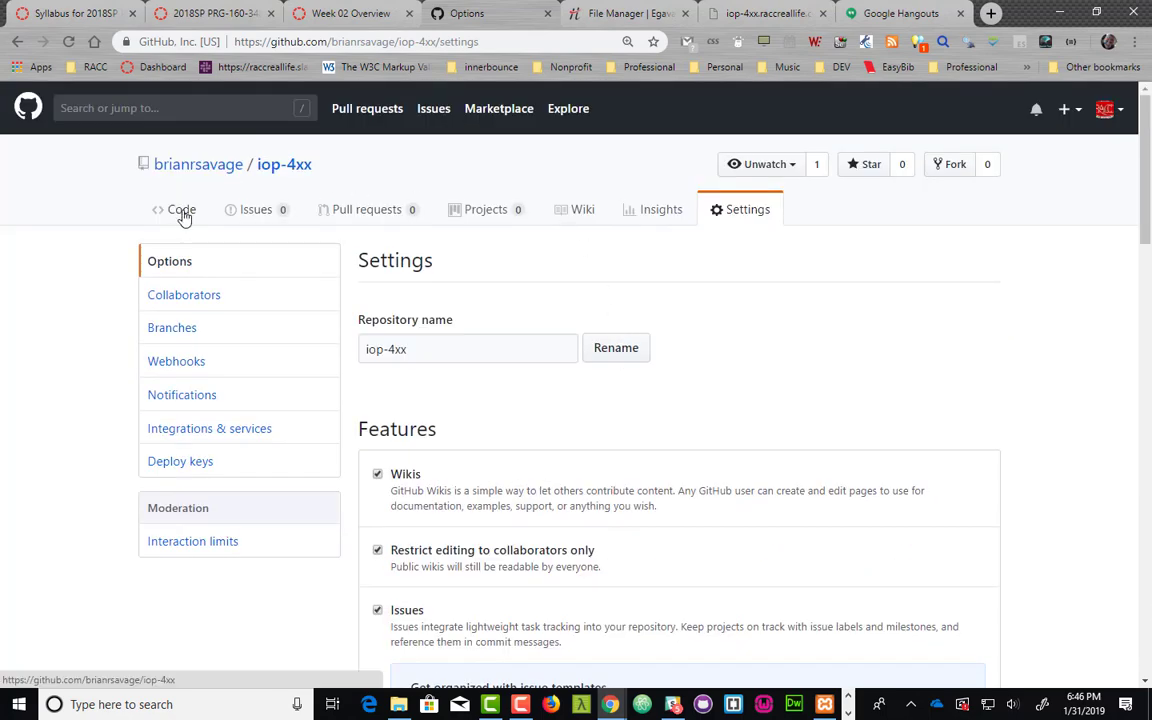
click(182, 210)
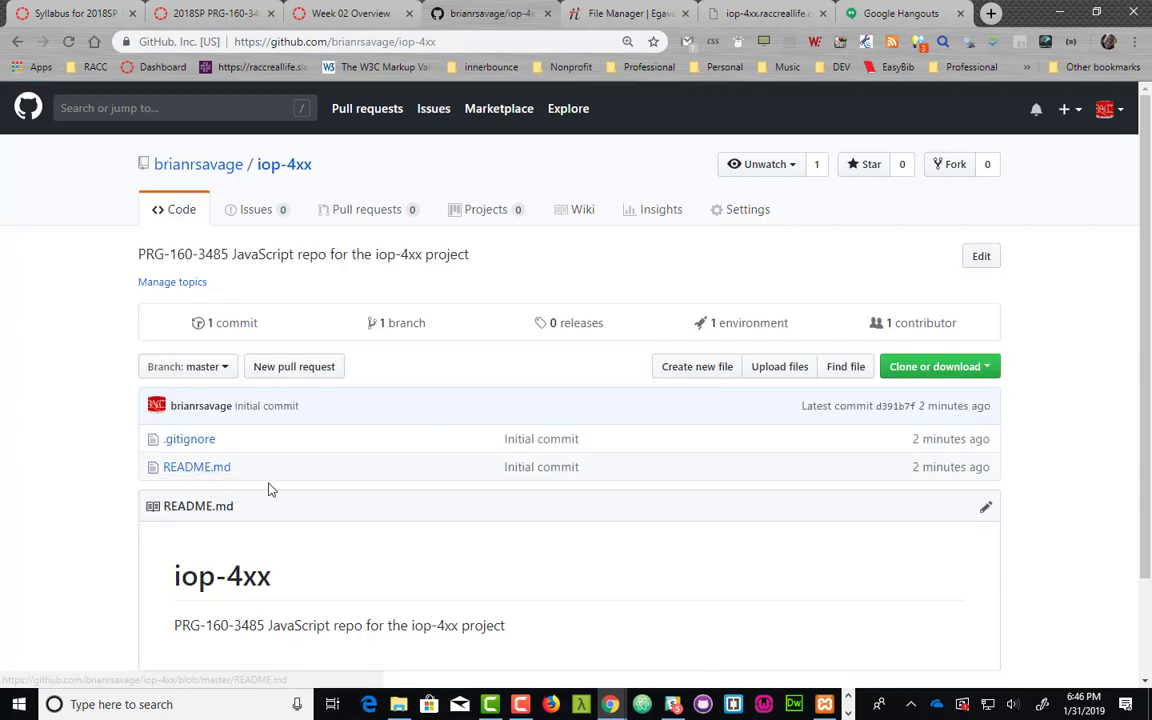
- Paste the published github.io link on a new line in README.md and commit as 'Update README.md'
scroll(250, 490, down, 2)
click(216, 345)
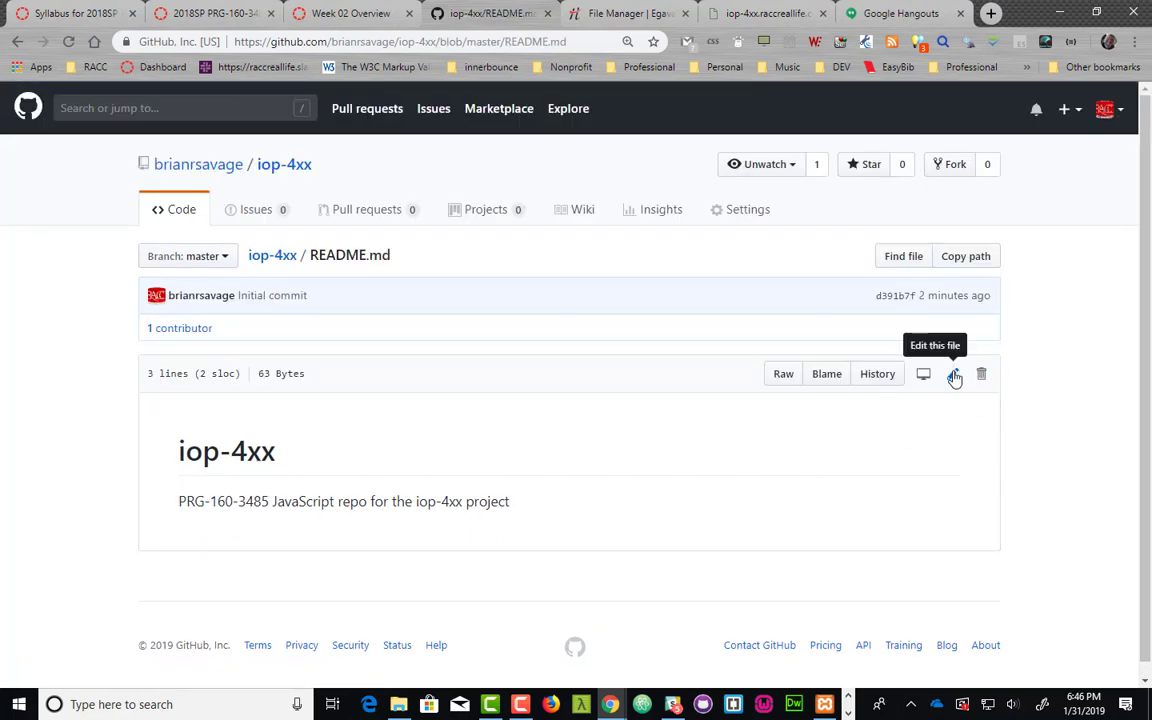
click(954, 376)
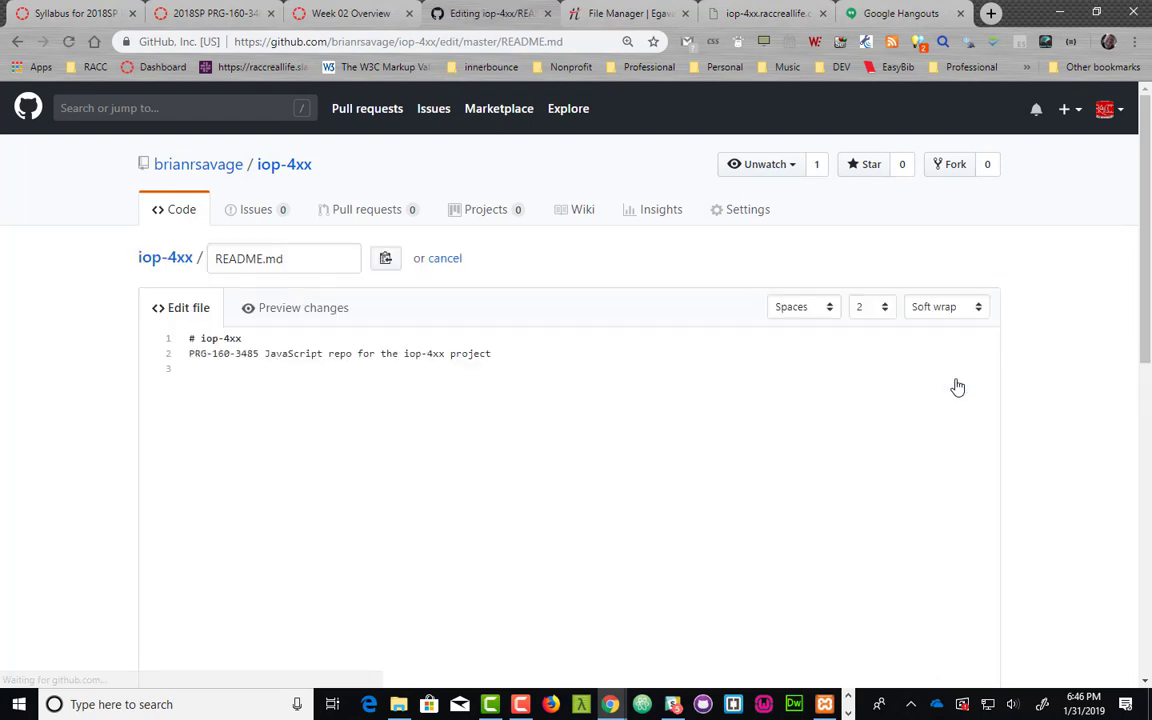
click(565, 353)
key(Return)
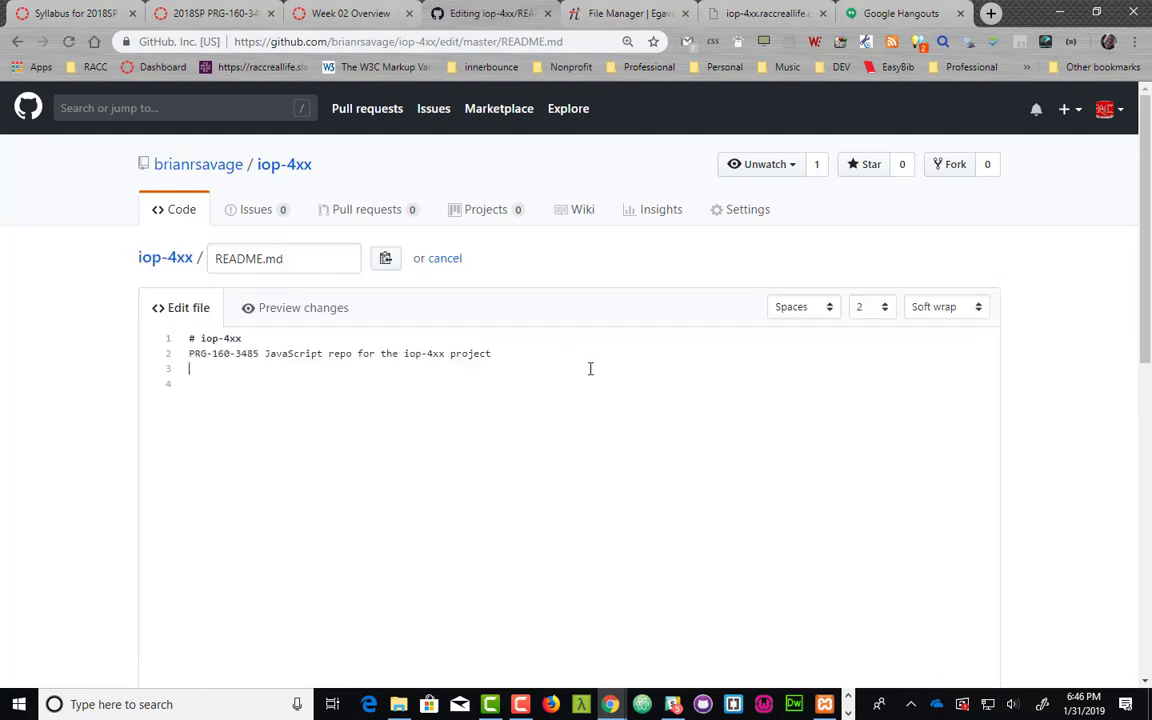
key(ctrl+v)
key(Return)
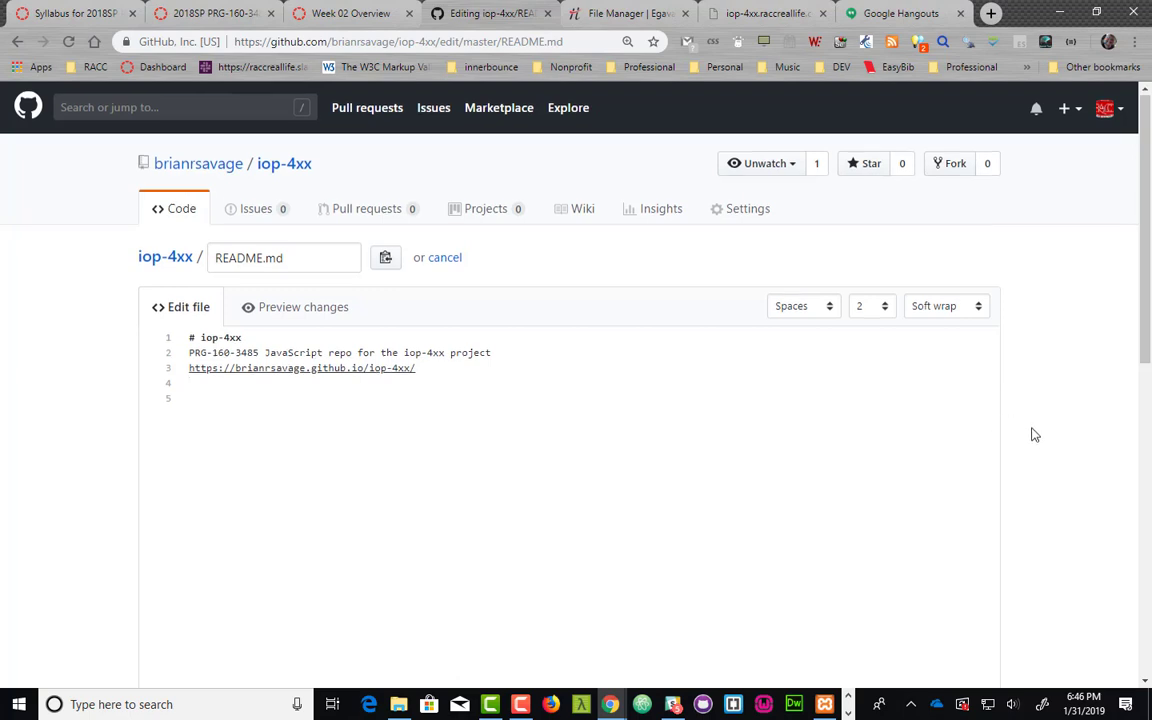
scroll(1035, 433, down, 5)
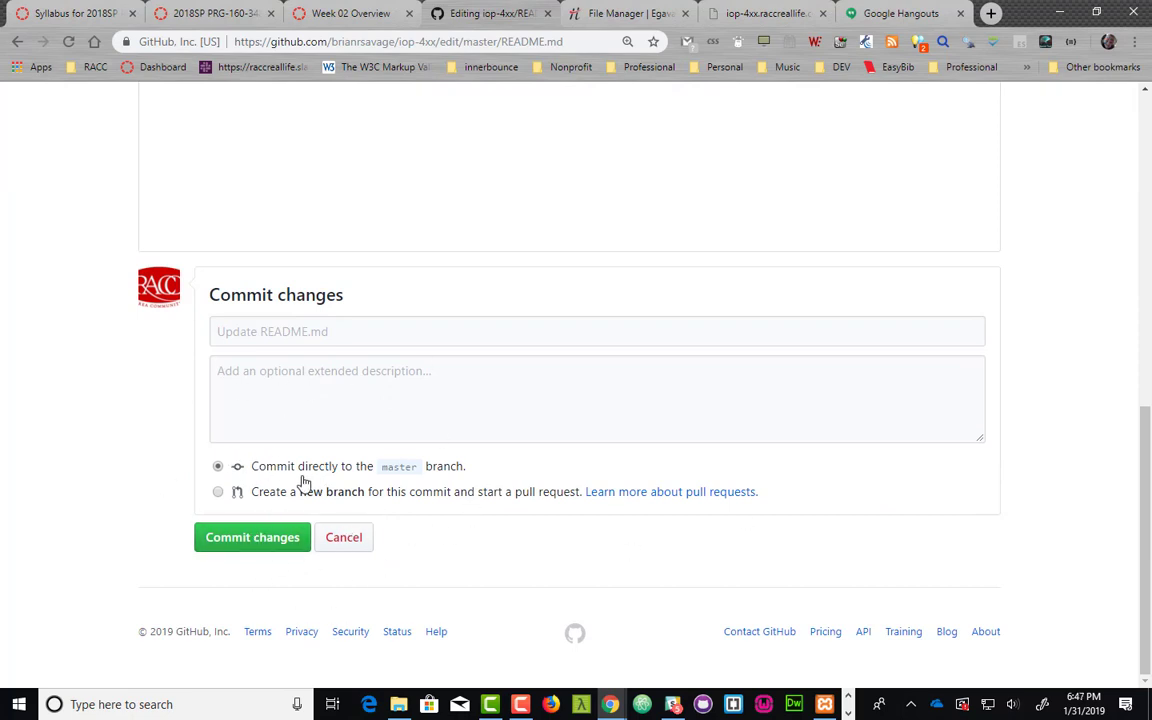
click(237, 541)
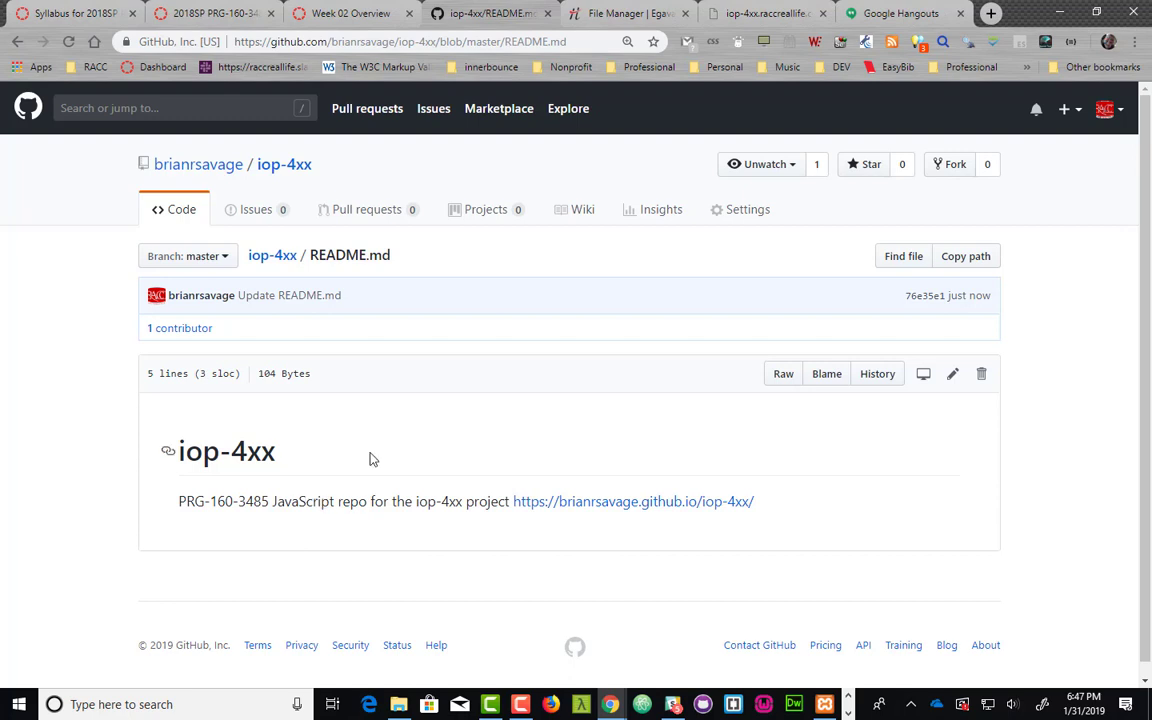
- Copy the iop-4xx repository's HTTPS clone URL from its Code page and launch Cmder
click(168, 209)
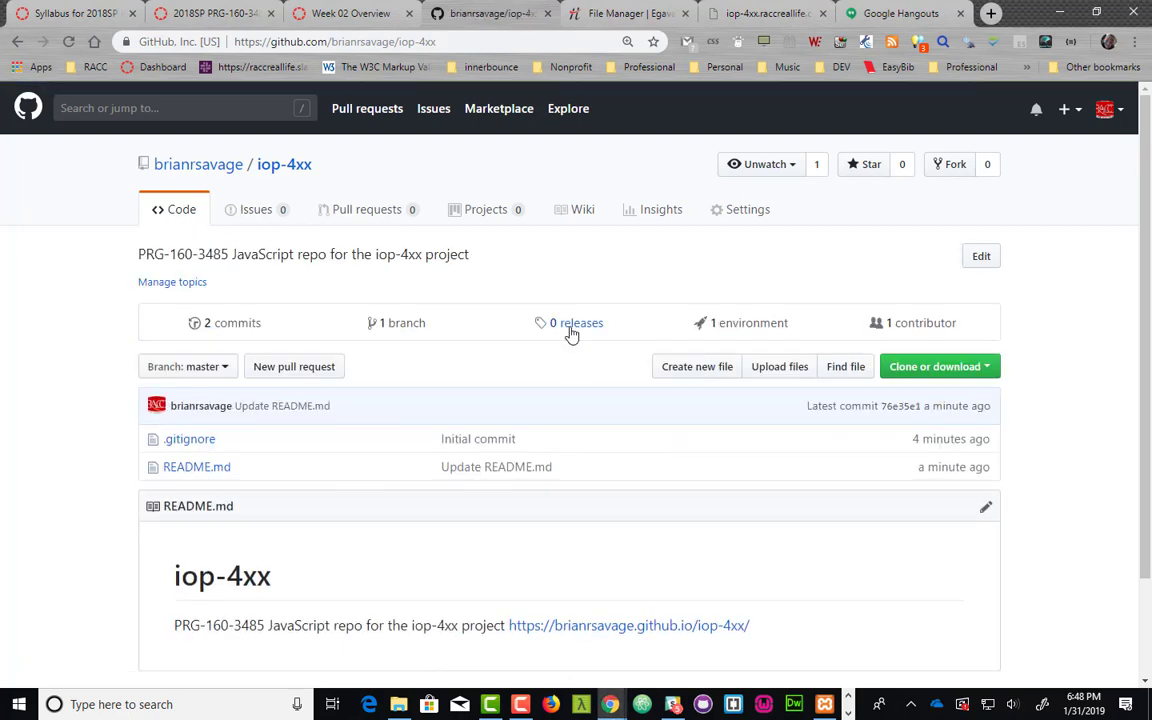
scroll(600, 370, down, 3)
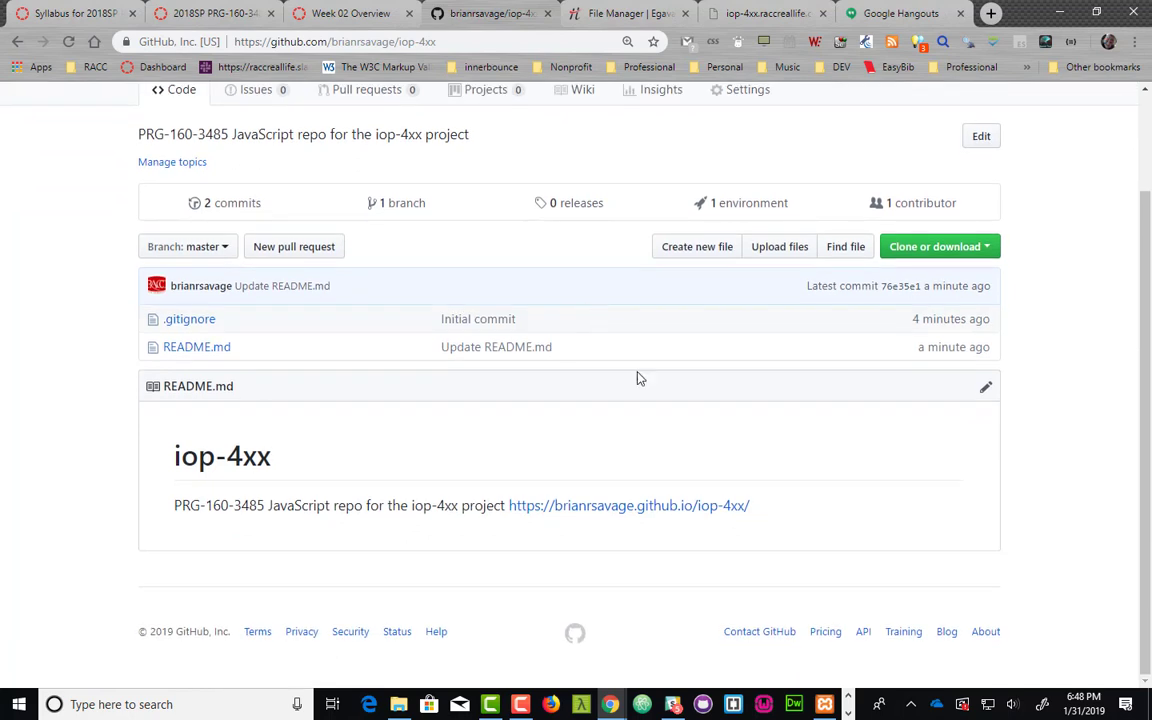
click(990, 252)
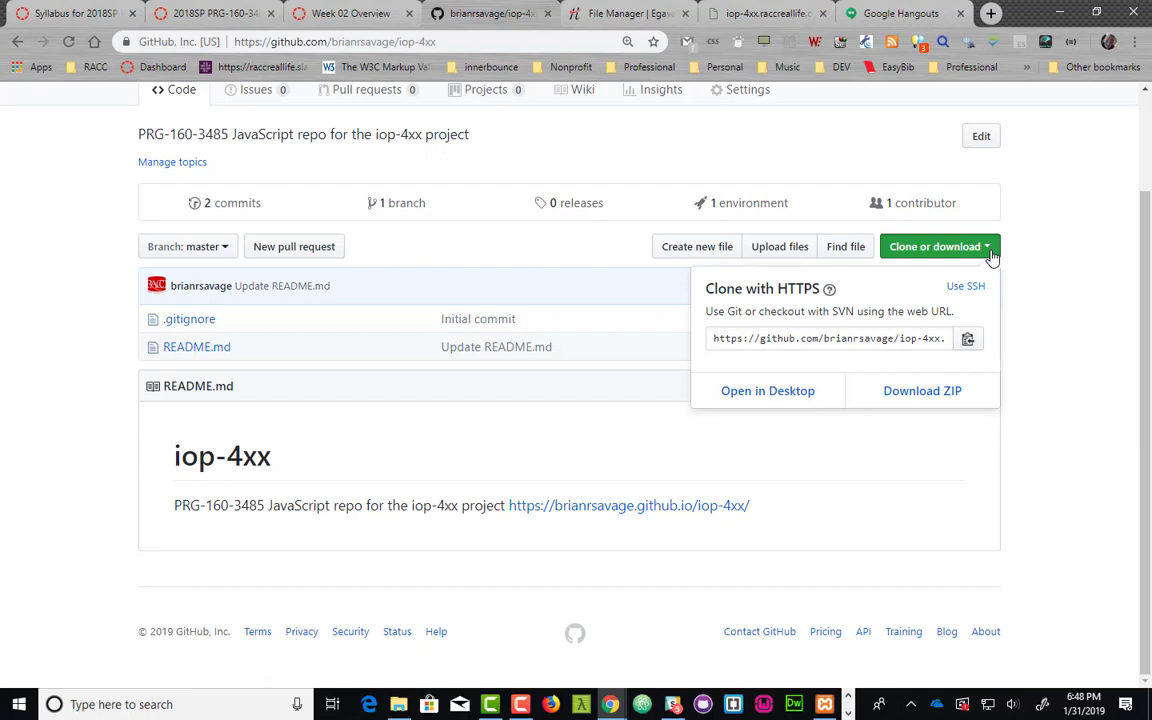
click(968, 340)
click(969, 341)
key(ctrl+alt+c)
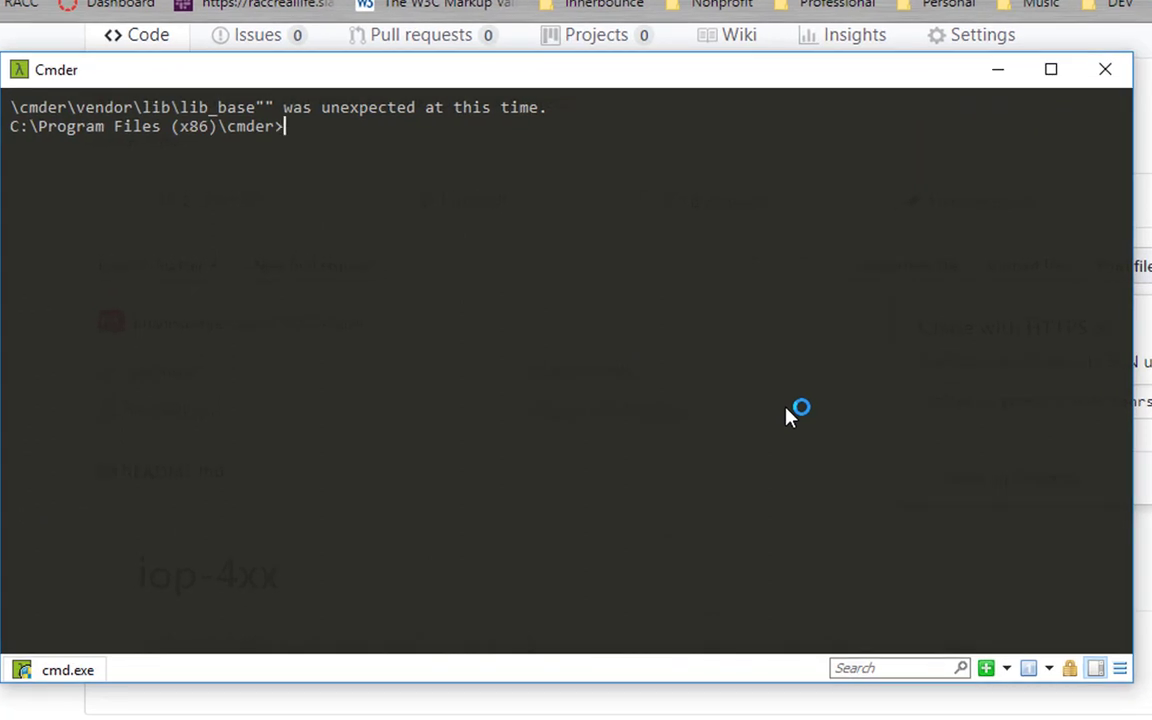
- Change the console to C:\xampp\htdocs and tile it beside the htdocs Explorer window
text(cd C:\)
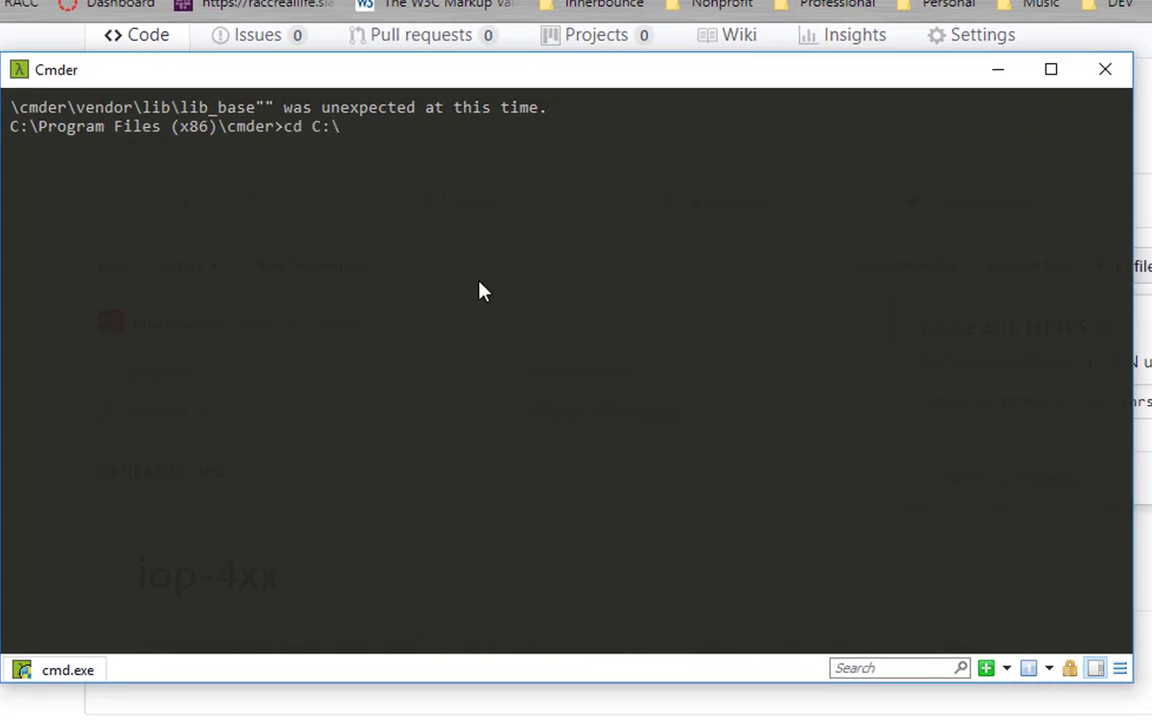
text(xampp\htdocs)
key(Return)
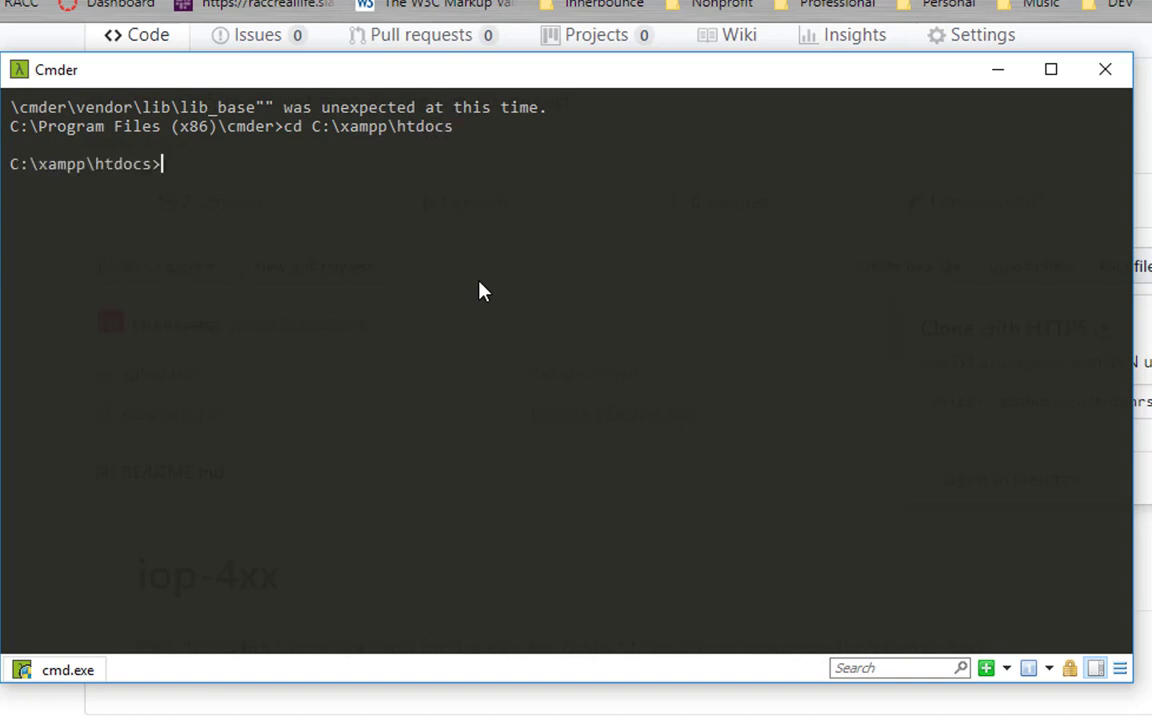
key(alt+Tab)
key(Tab)
key(Tab)
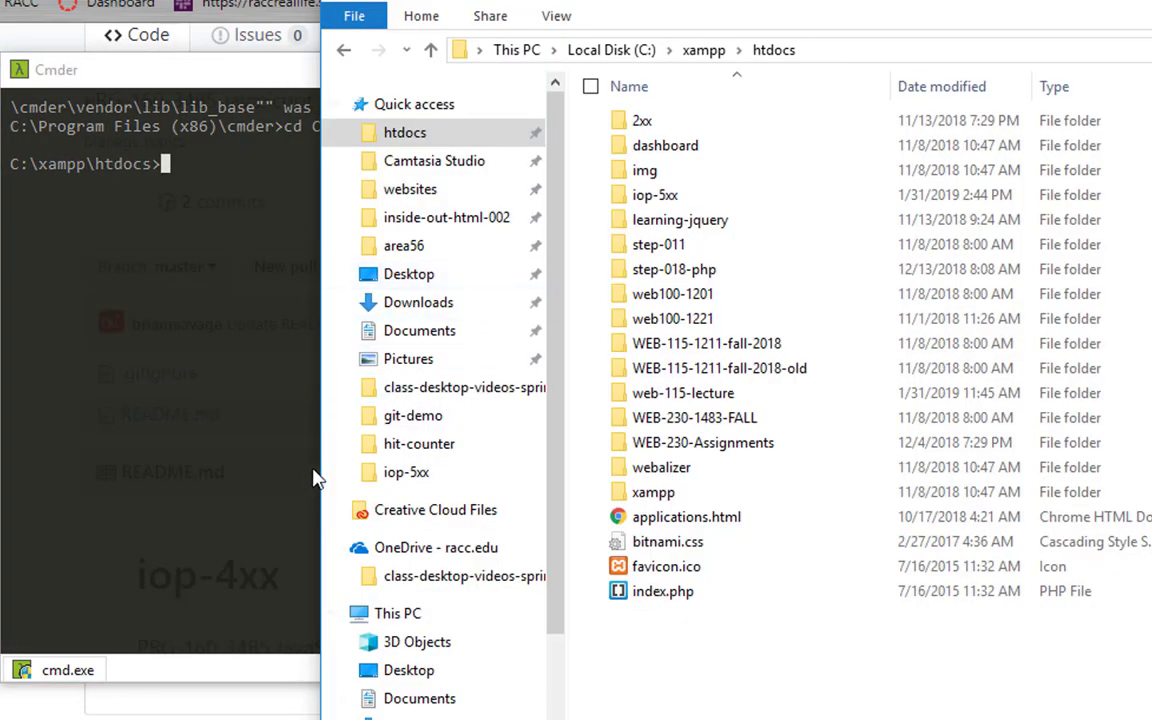
drag(316, 470, 864, 481)
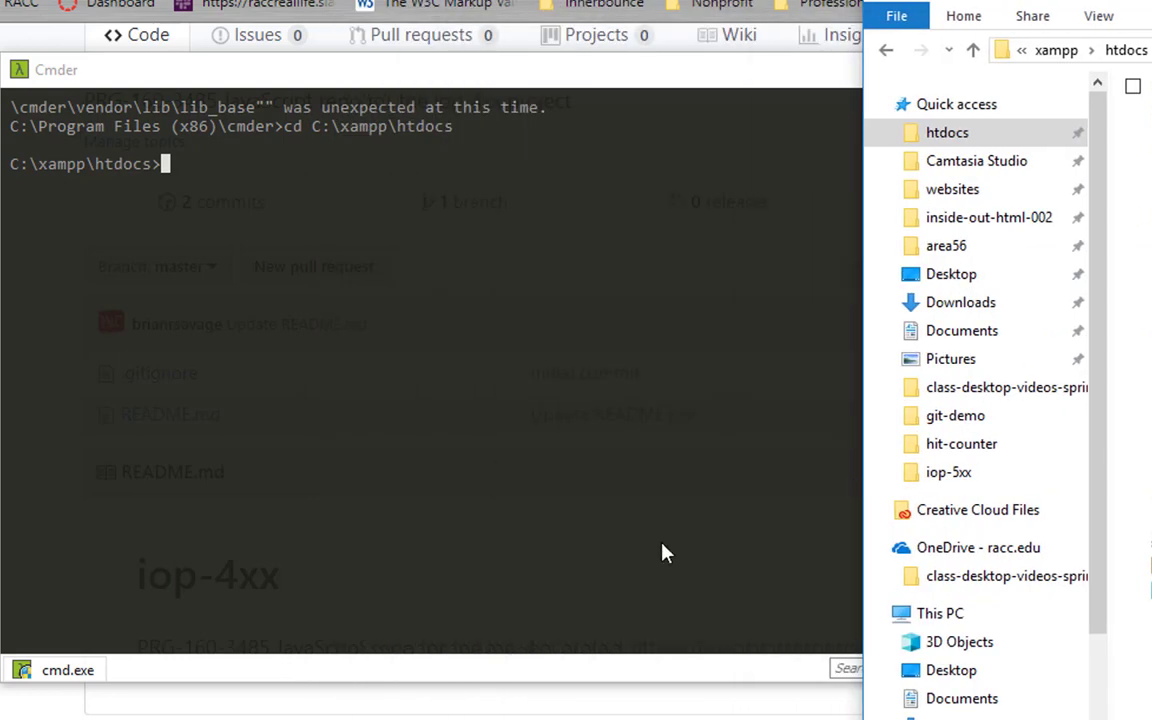
click(585, 425)
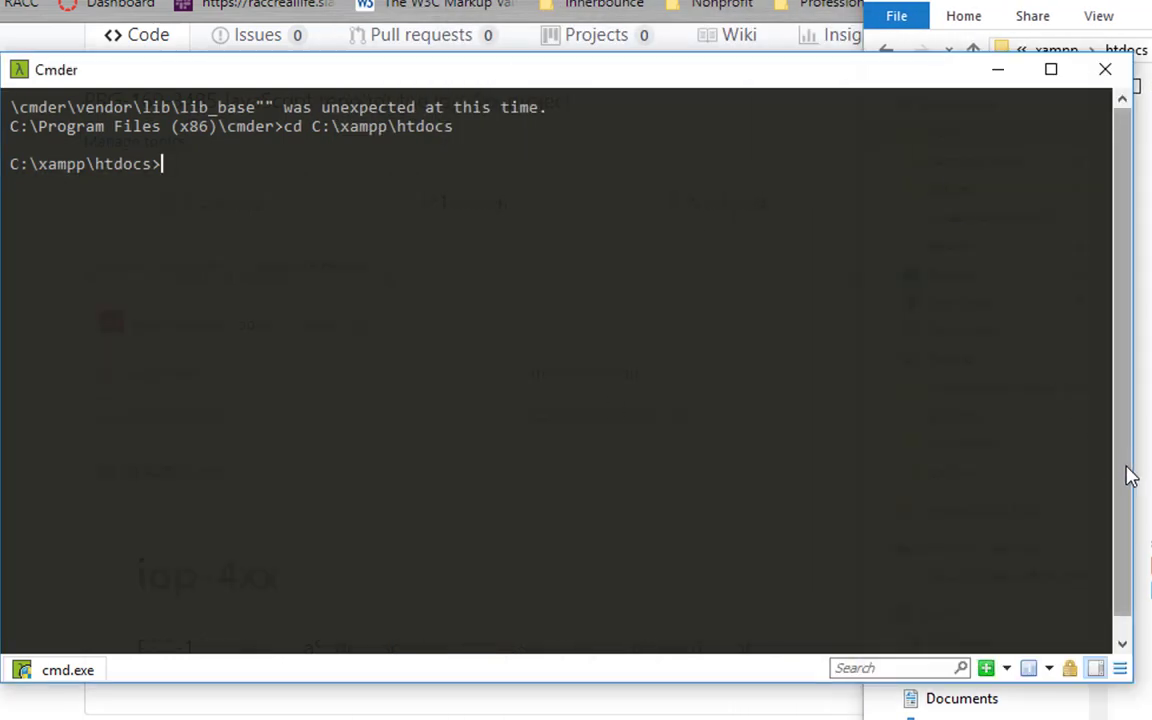
drag(1133, 465, 865, 484)
drag(447, 684, 451, 719)
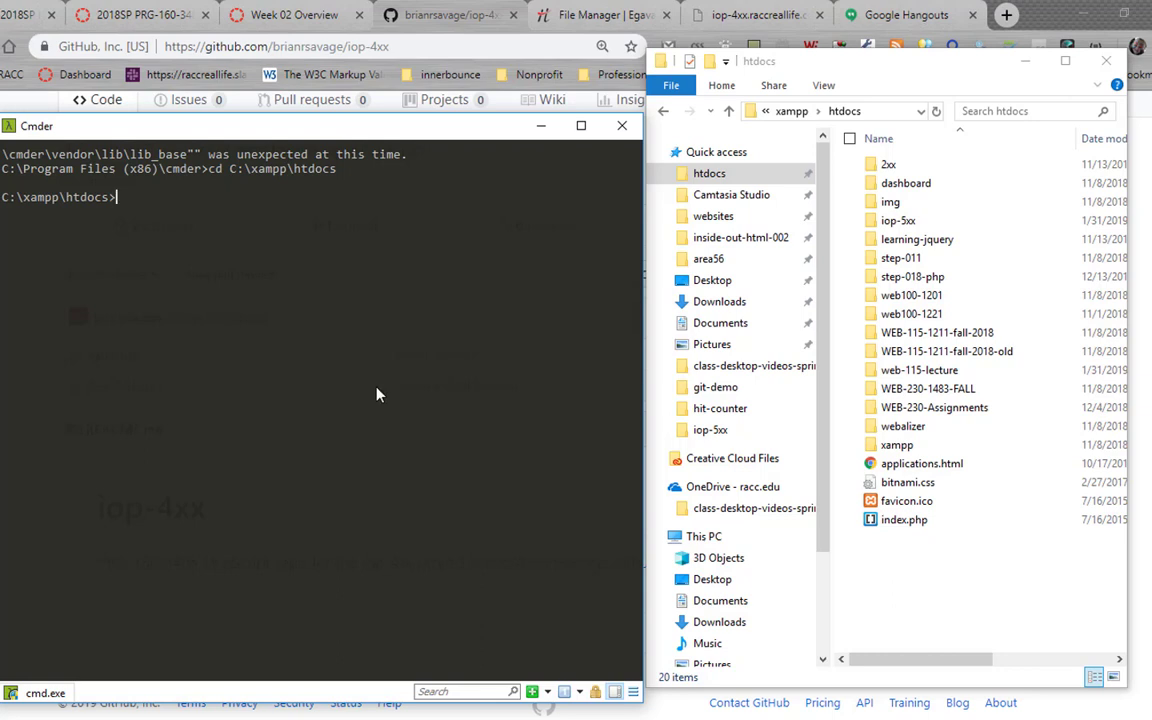
- Run git clone with the pasted iop-4xx URL to clone it into htdocs
text(git clone)
key(ctrl+v)
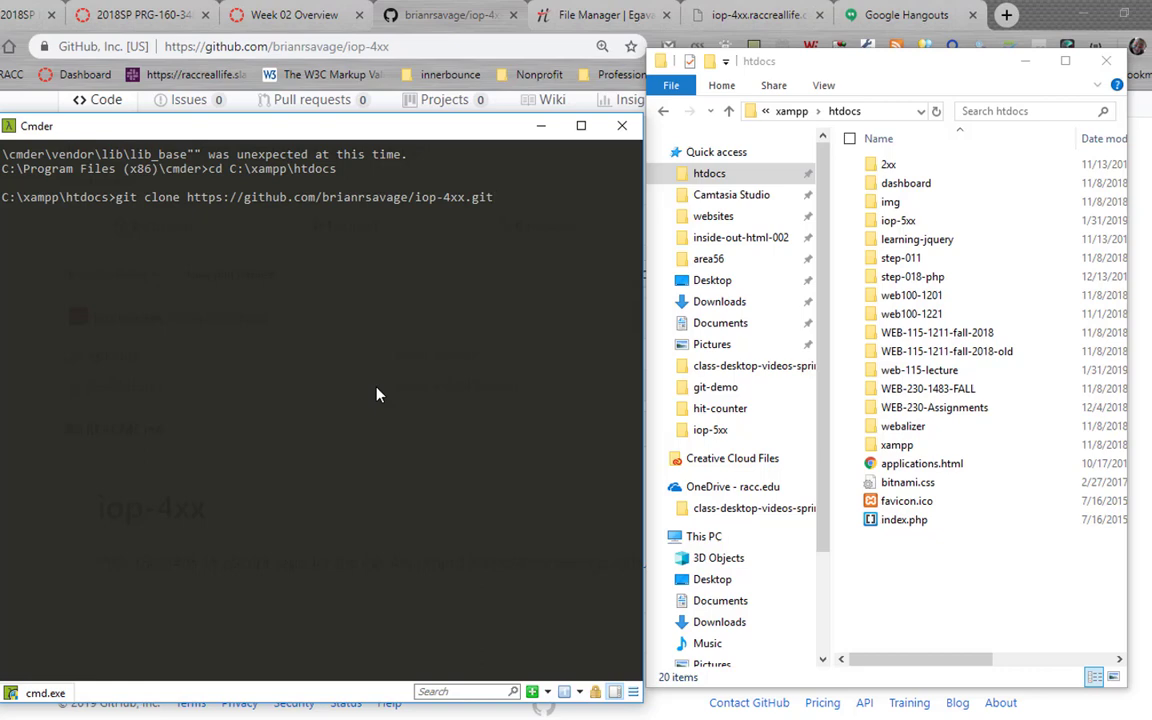
key(Return)
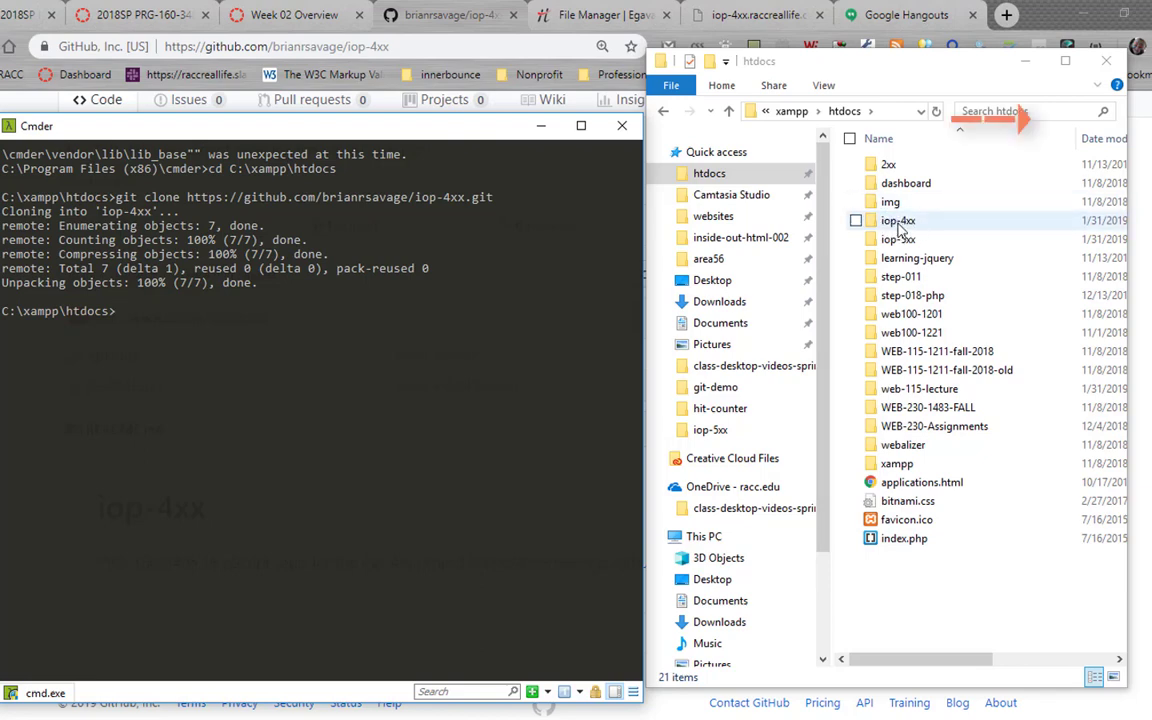
- Enter the iop-4xx folder, confirm git status shows a clean working tree, and close Cmder
text(git status)
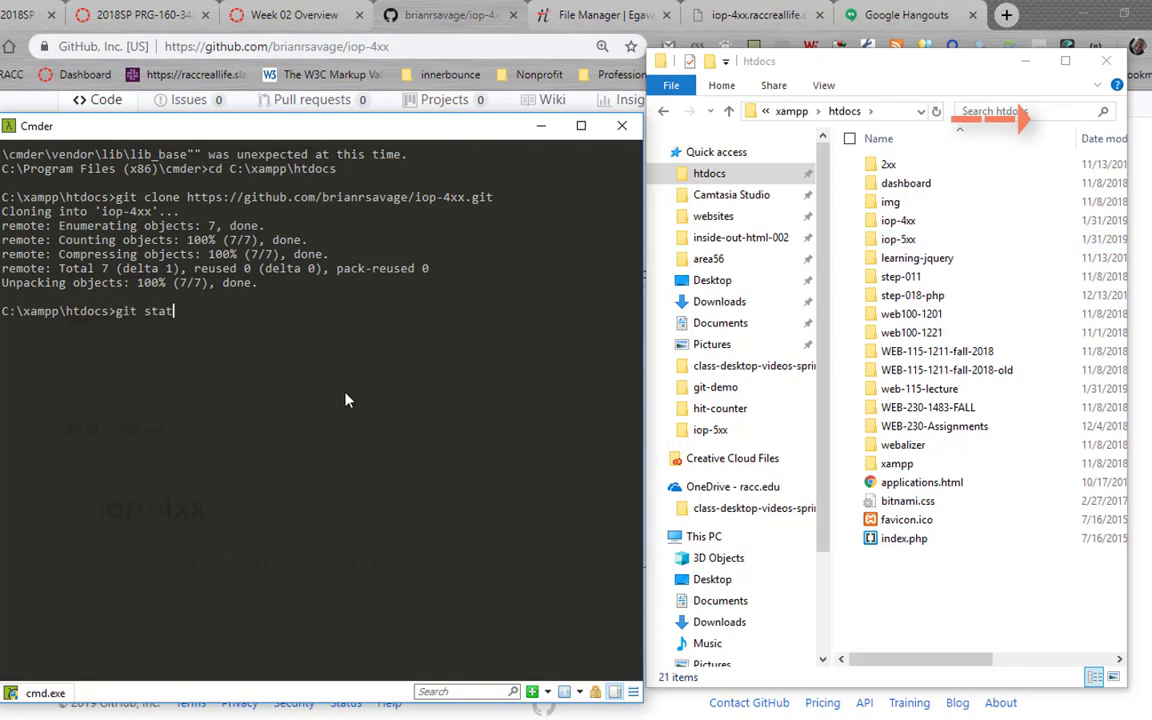
key(BackSpace)
key(BackSpace)
key(BackSpace)
key(BackSpace)
key(BackSpace)
key(BackSpace)
key(BackSpace)
key(BackSpace)
key(BackSpace)
key(BackSpace)
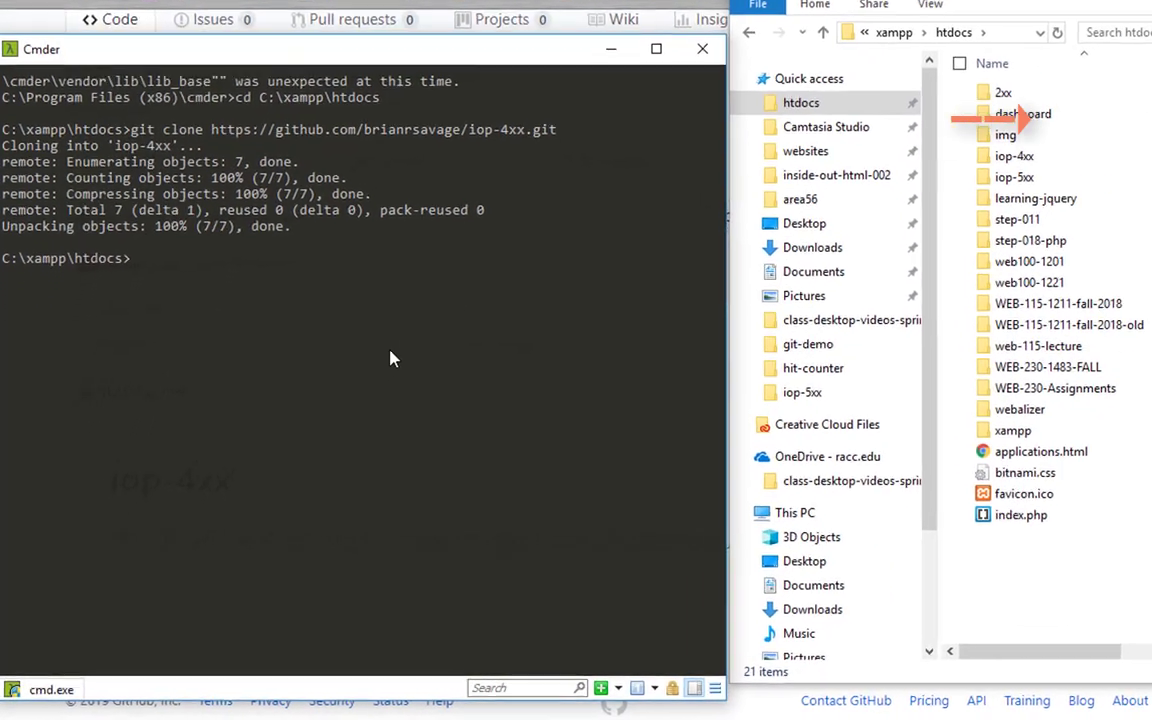
text(cd)
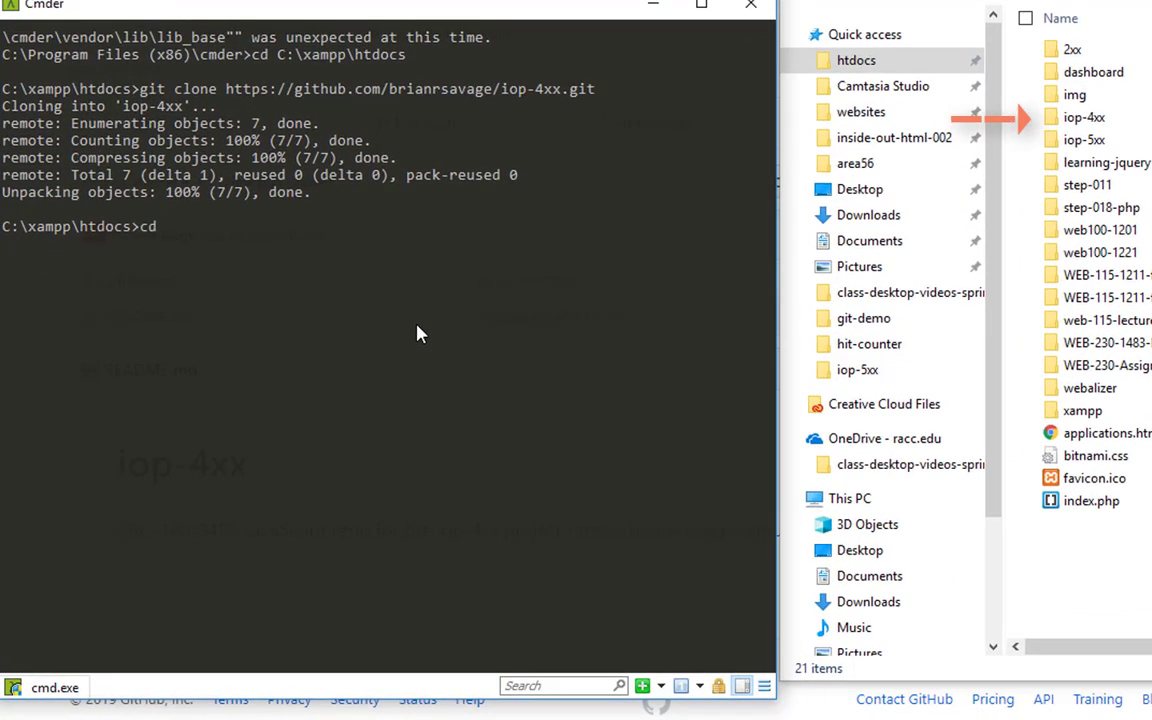
text( iop-4xx)
key(Return)
text(git s)
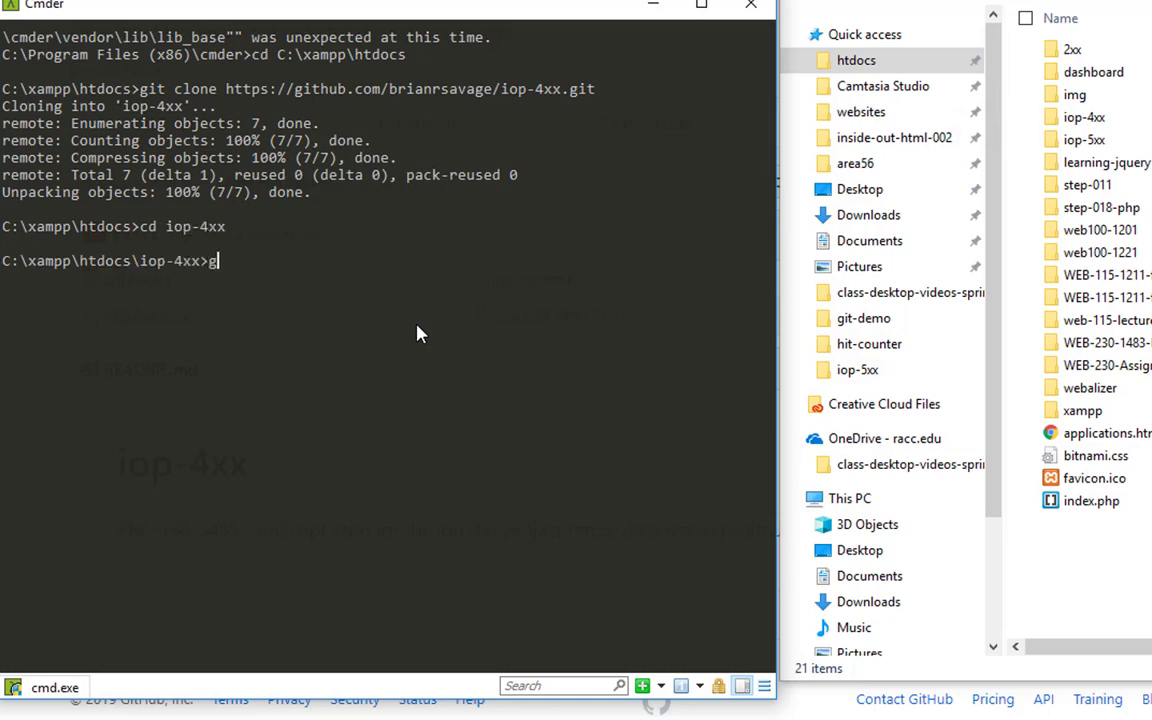
text(tatus)
key(Return)
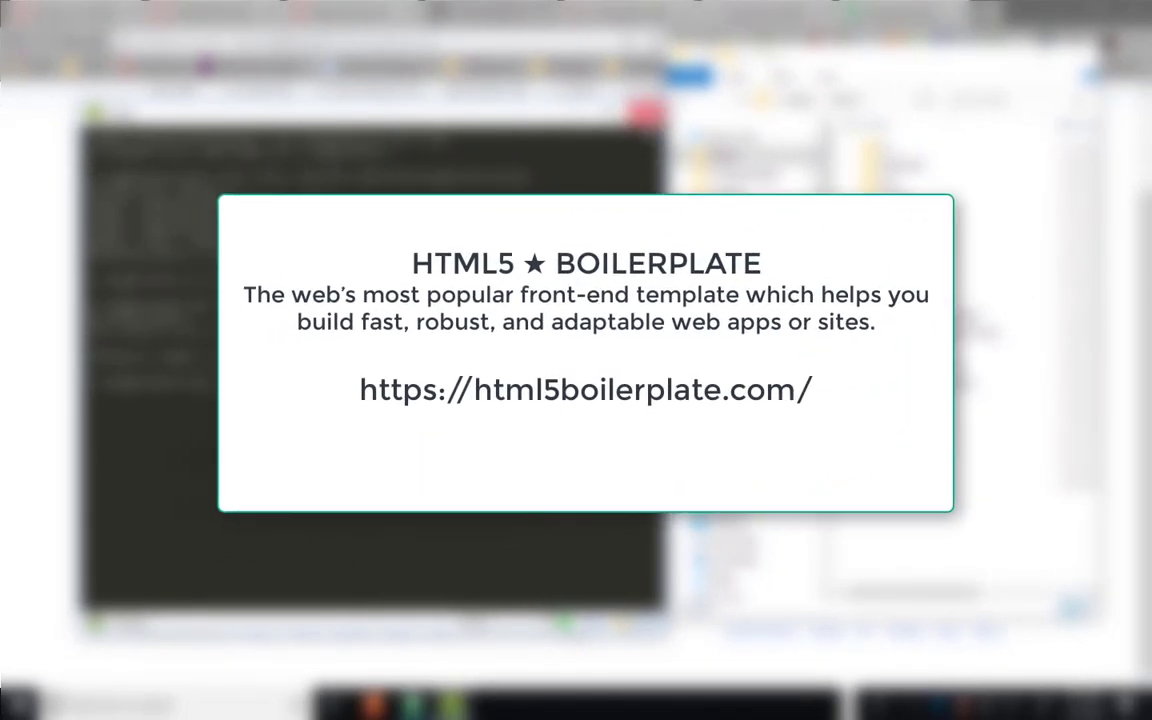
click(645, 112)
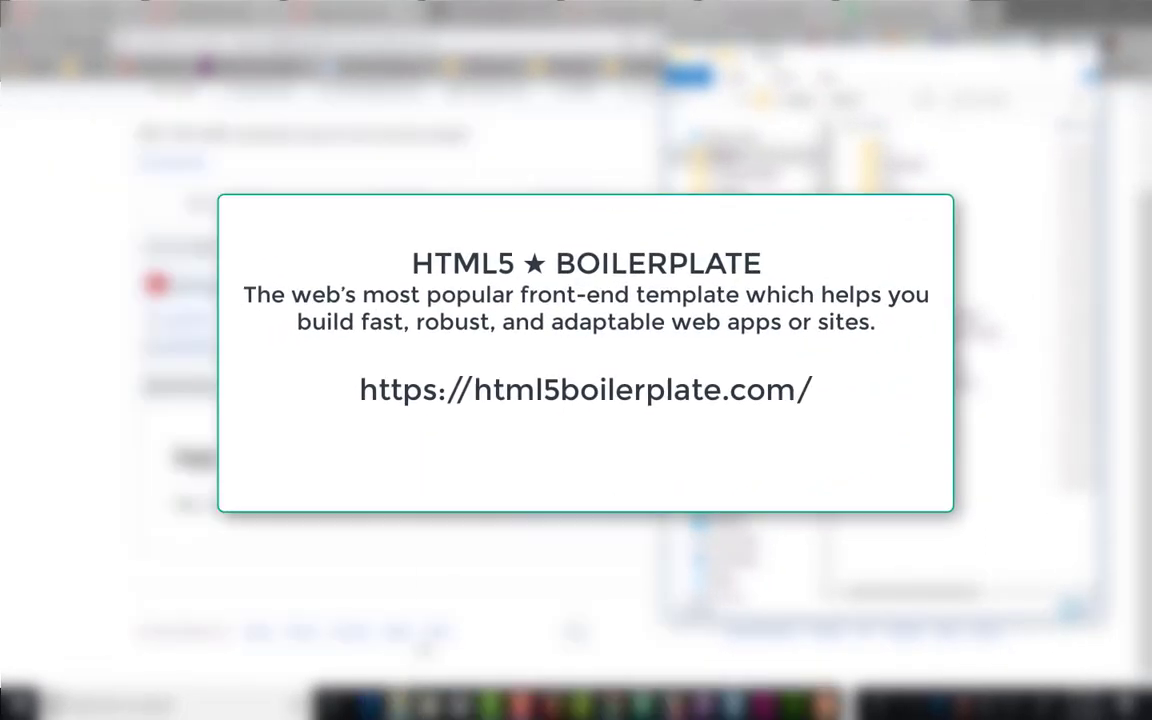
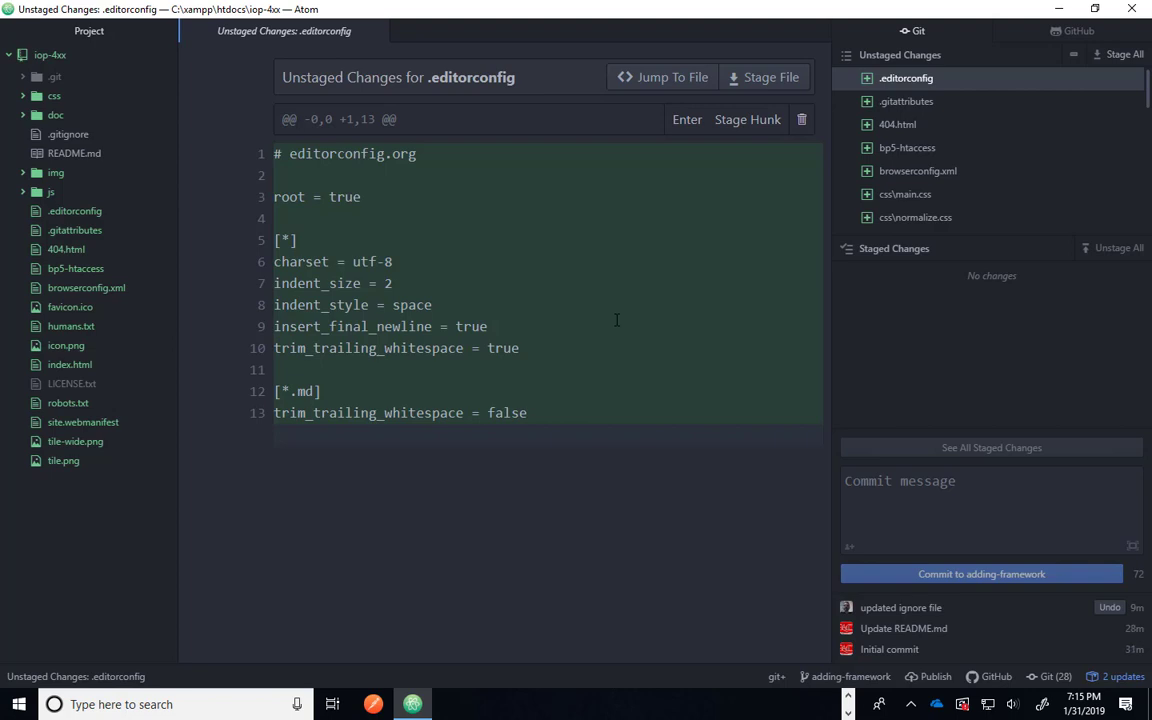
- Stage all the changed framework files and start the commit message with 'added framework'
click(378, 31)
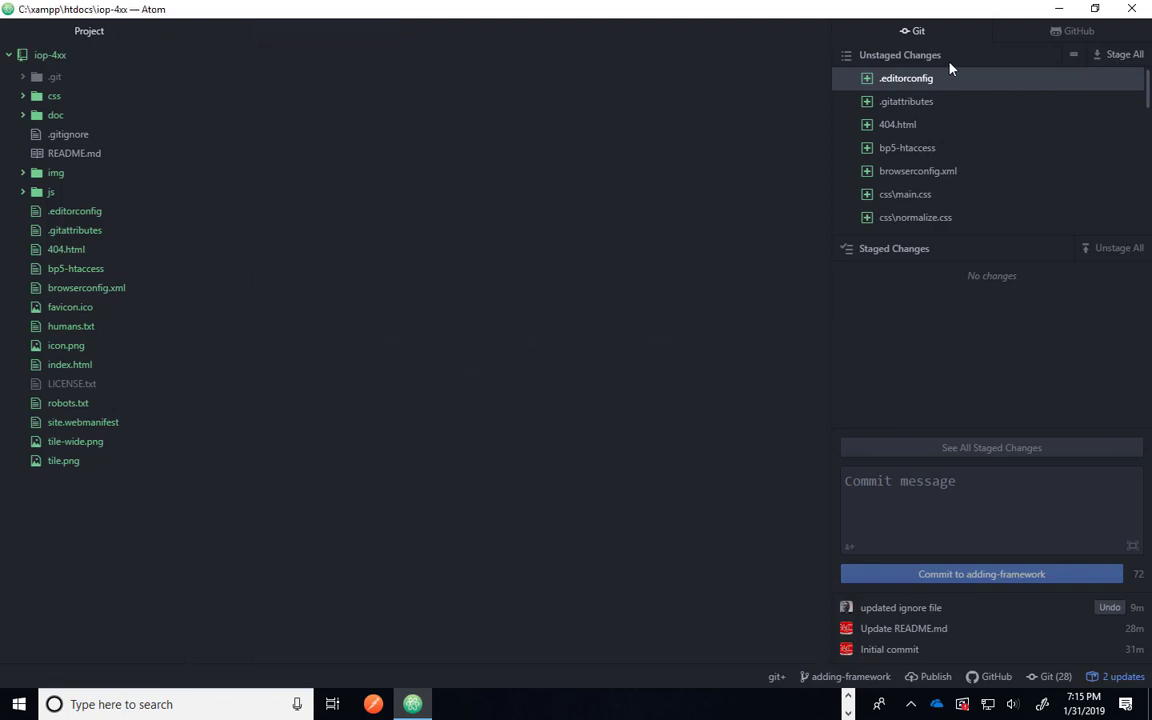
click(1122, 56)
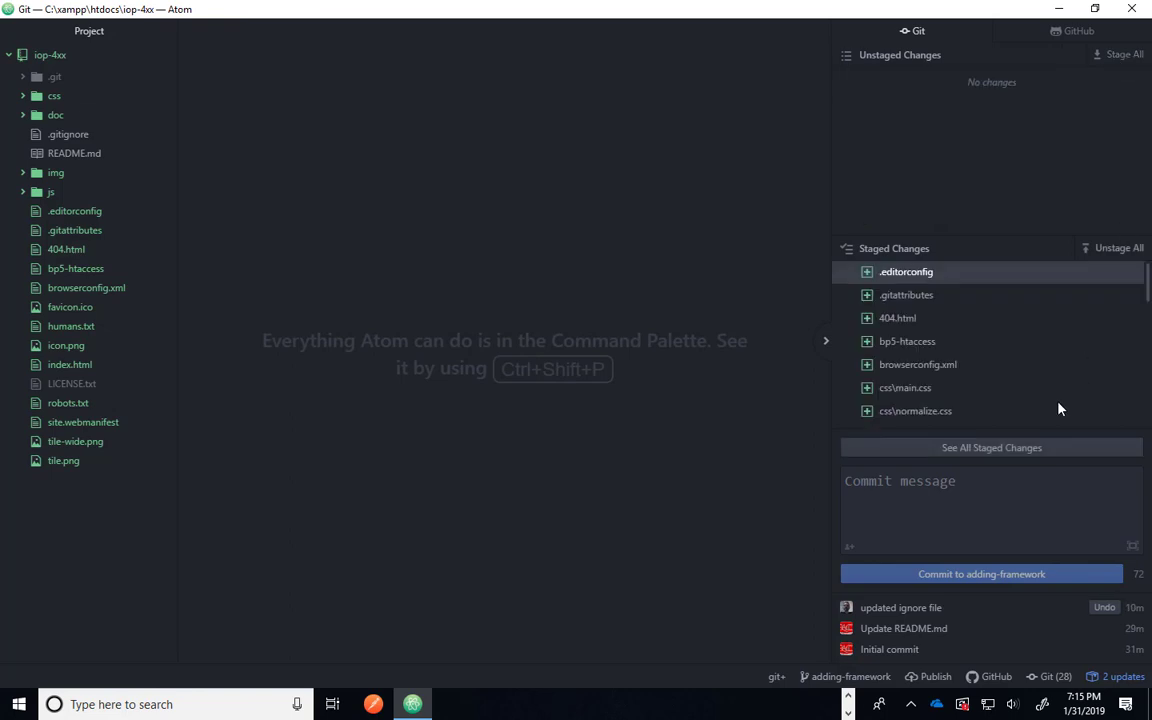
click(959, 516)
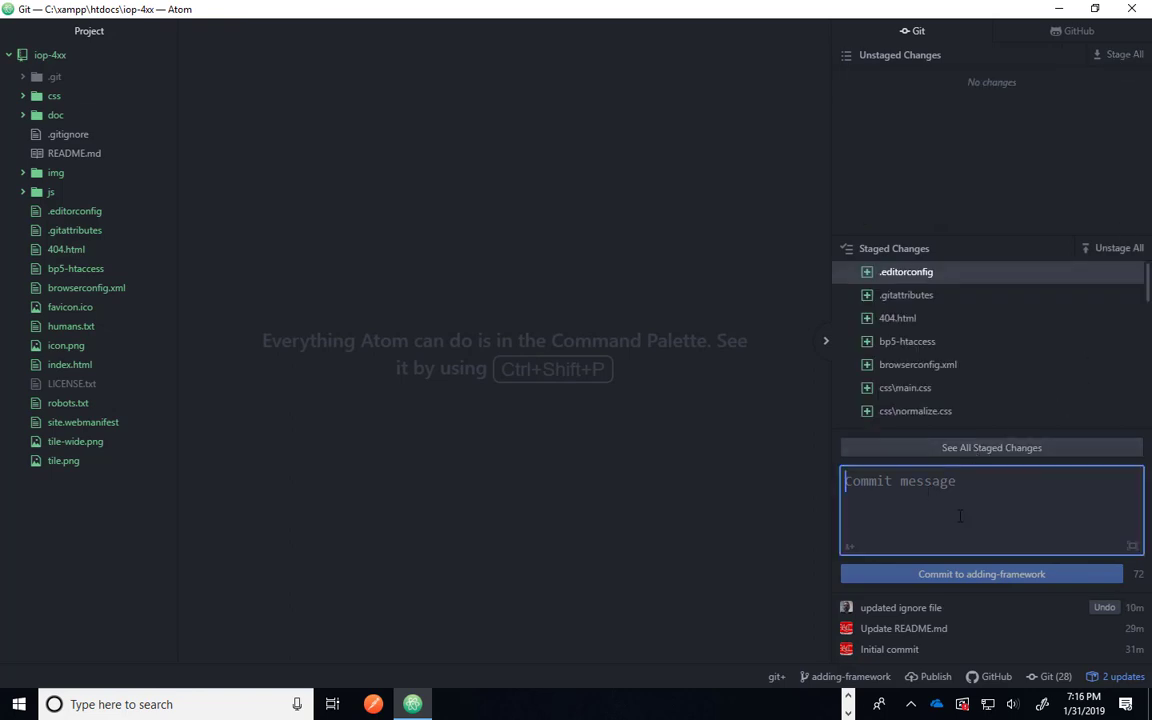
text(added fra)
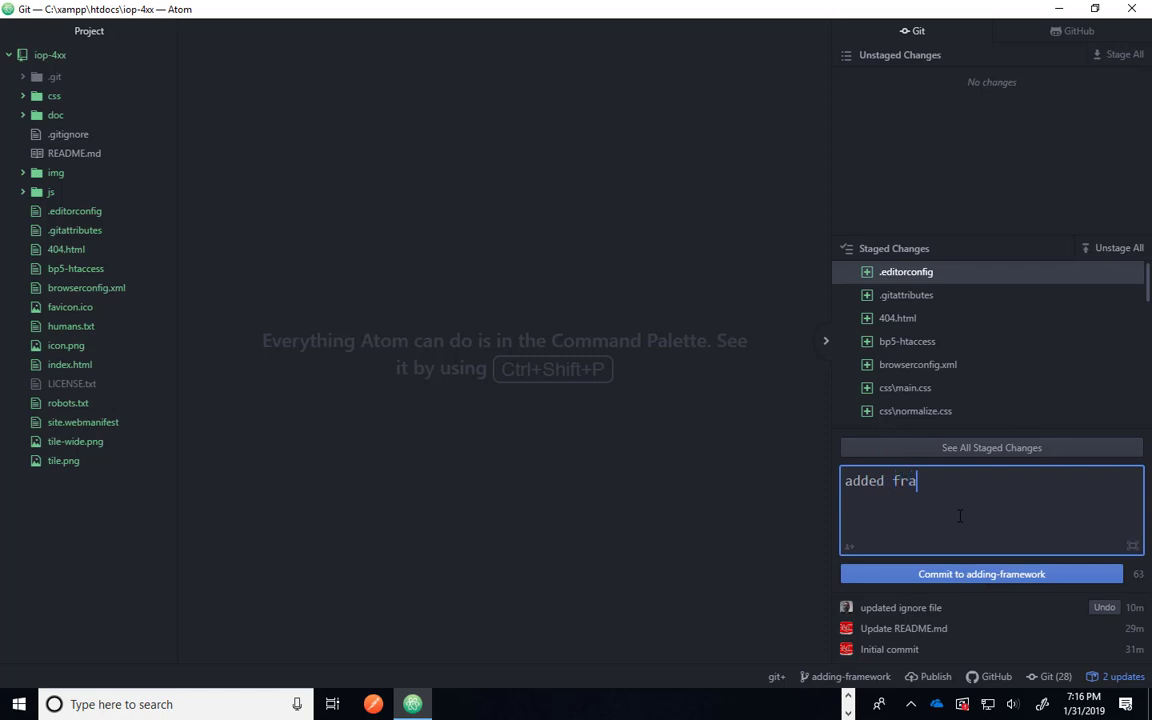
text(mework)
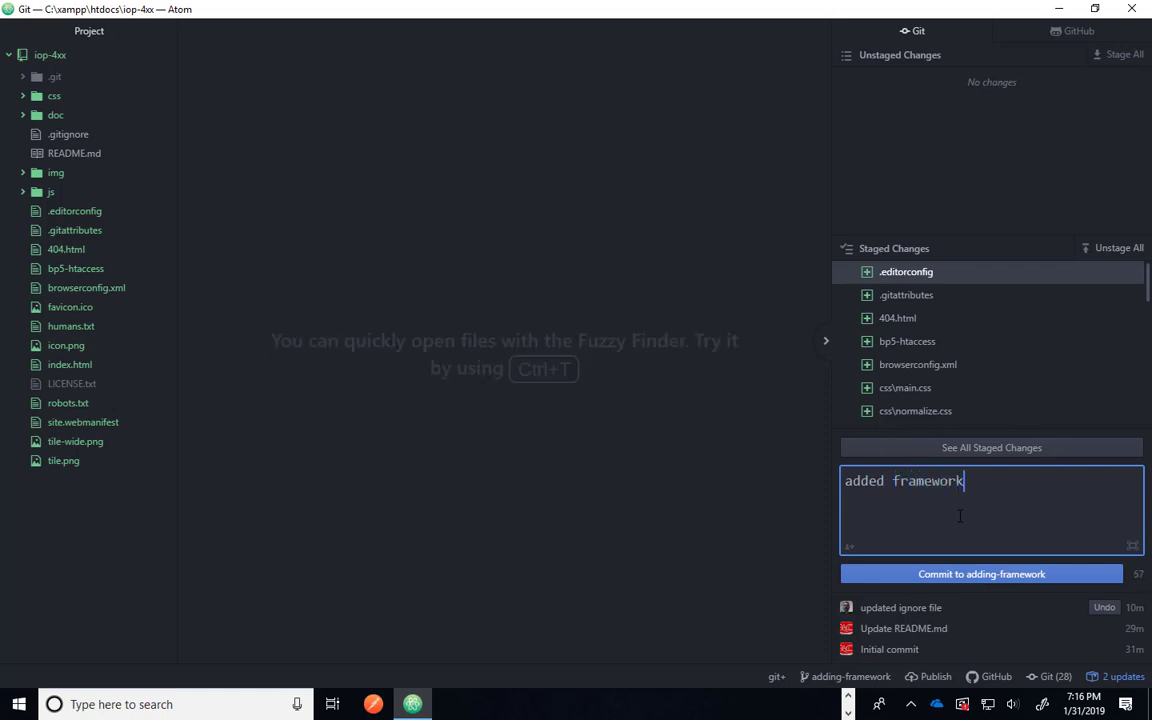
key(ctrl+v)
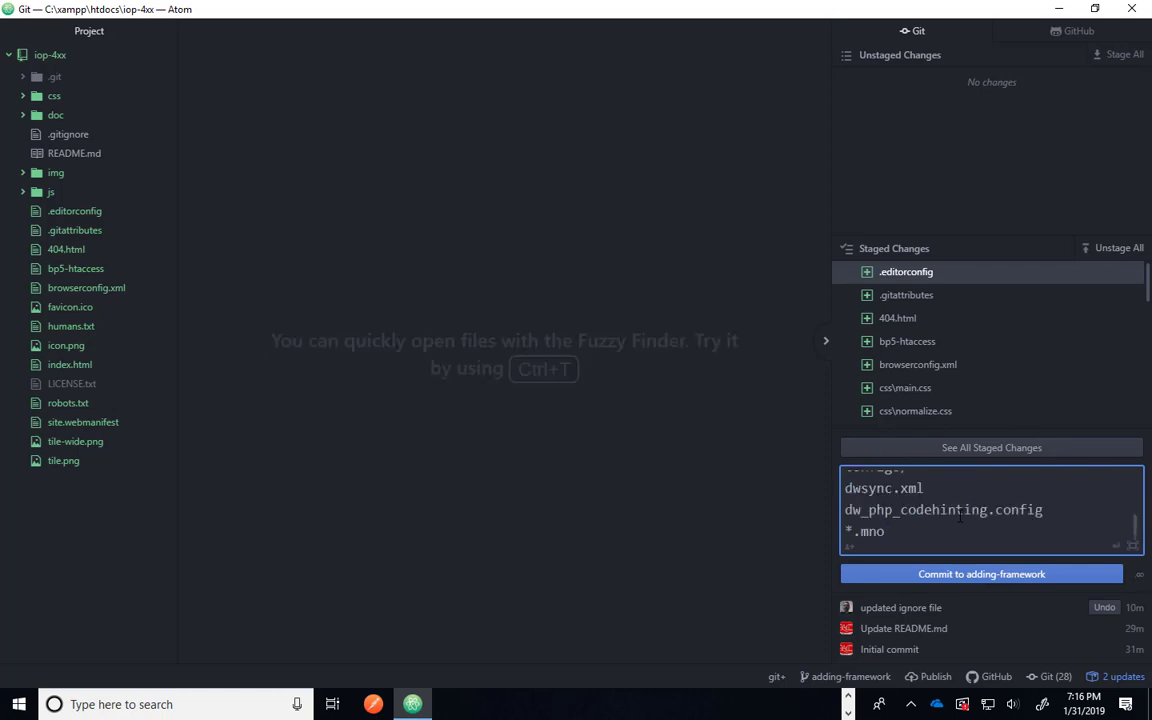
key(ctrl+z)
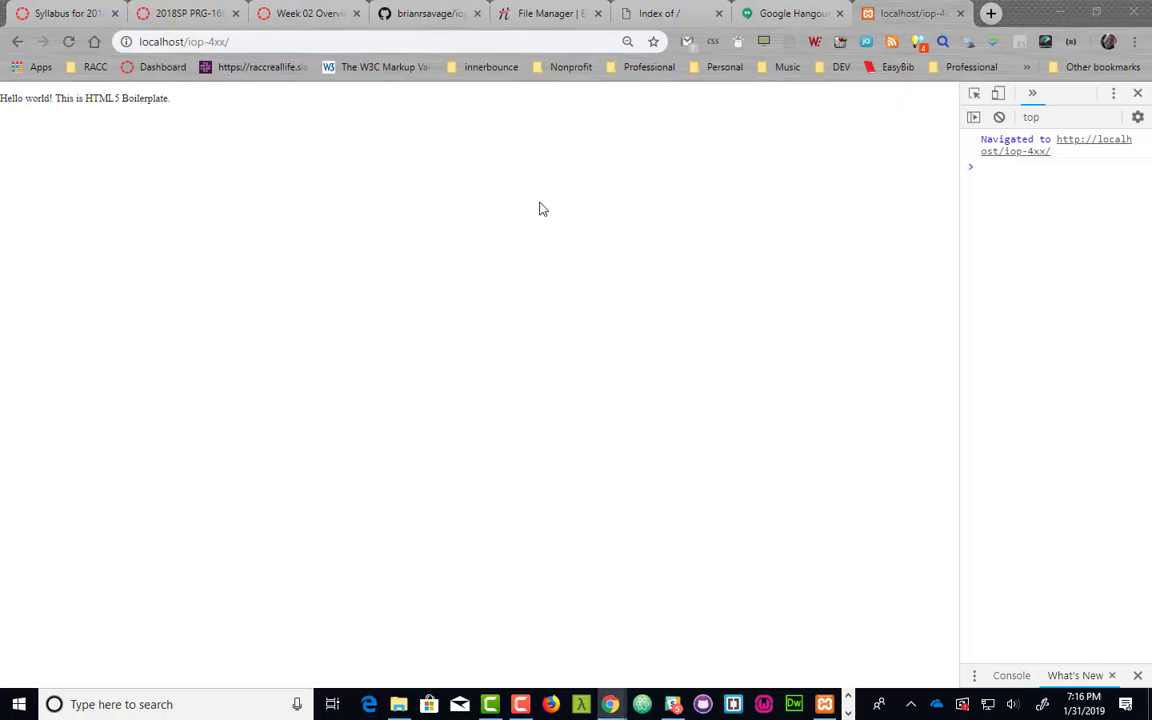
- Copy the name 'html5-boilerplate_v6.1.0' from the folder in Downloads in File Explorer
key(alt+Tab)
key(Tab)
key(Tab)
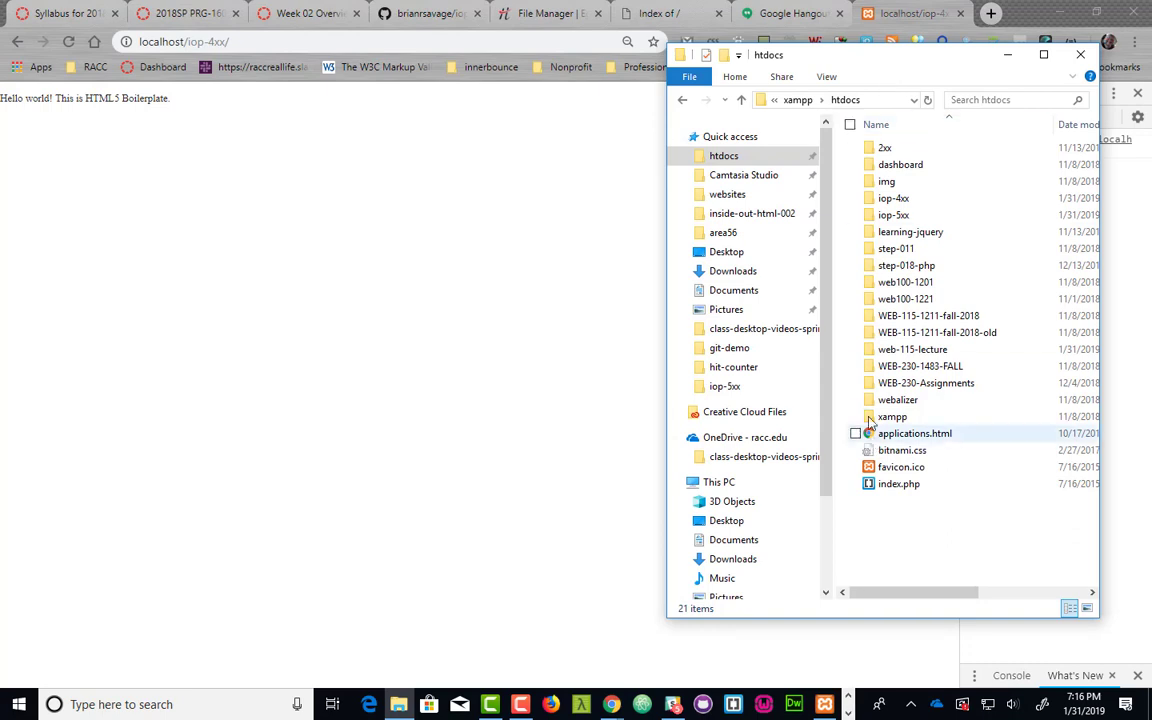
click(750, 272)
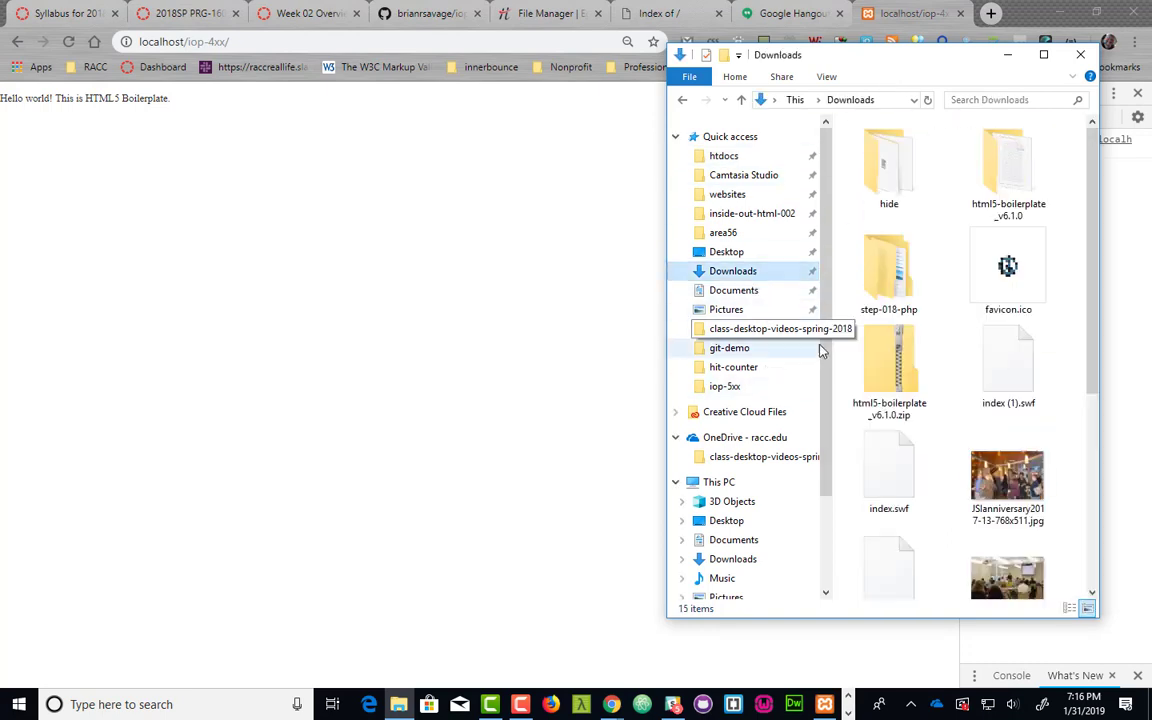
click(1003, 195)
click(1000, 214)
key(ctrl+c)
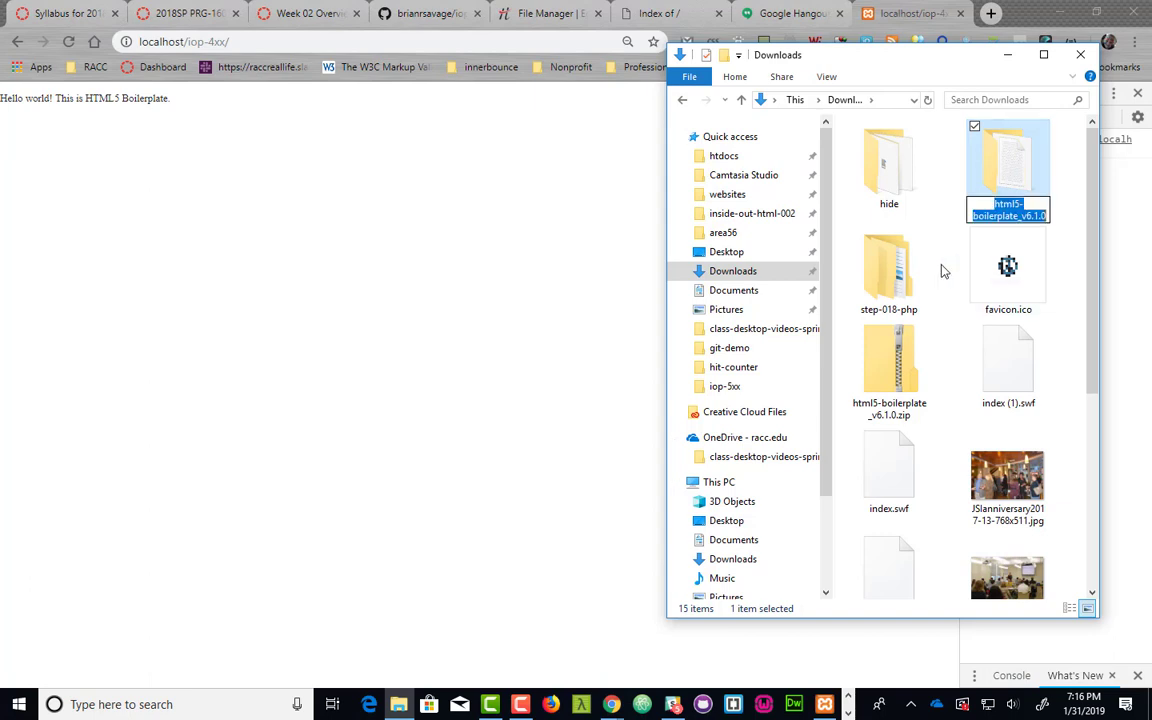
click(951, 175)
key(alt+Tab)
key(alt+Tab)
- Complete the message as 'added framework html5-boilerplate_v6.1.0' and commit to adding-framework
click(469, 297)
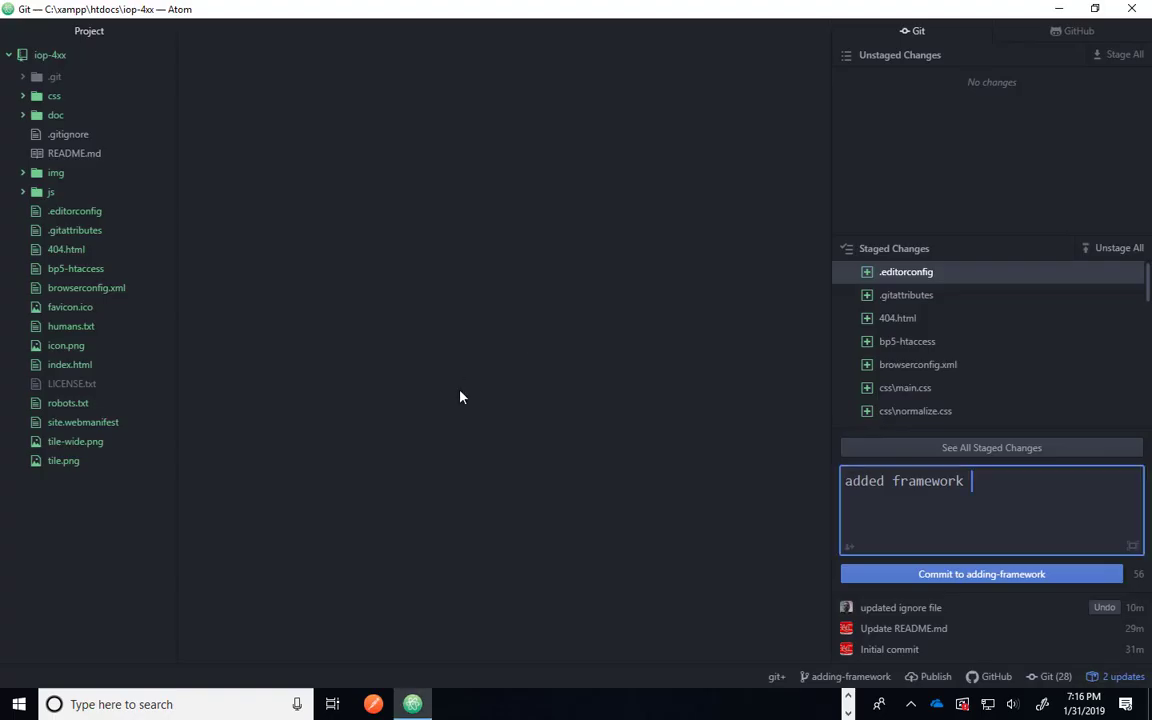
click(892, 537)
key(ctrl+v)
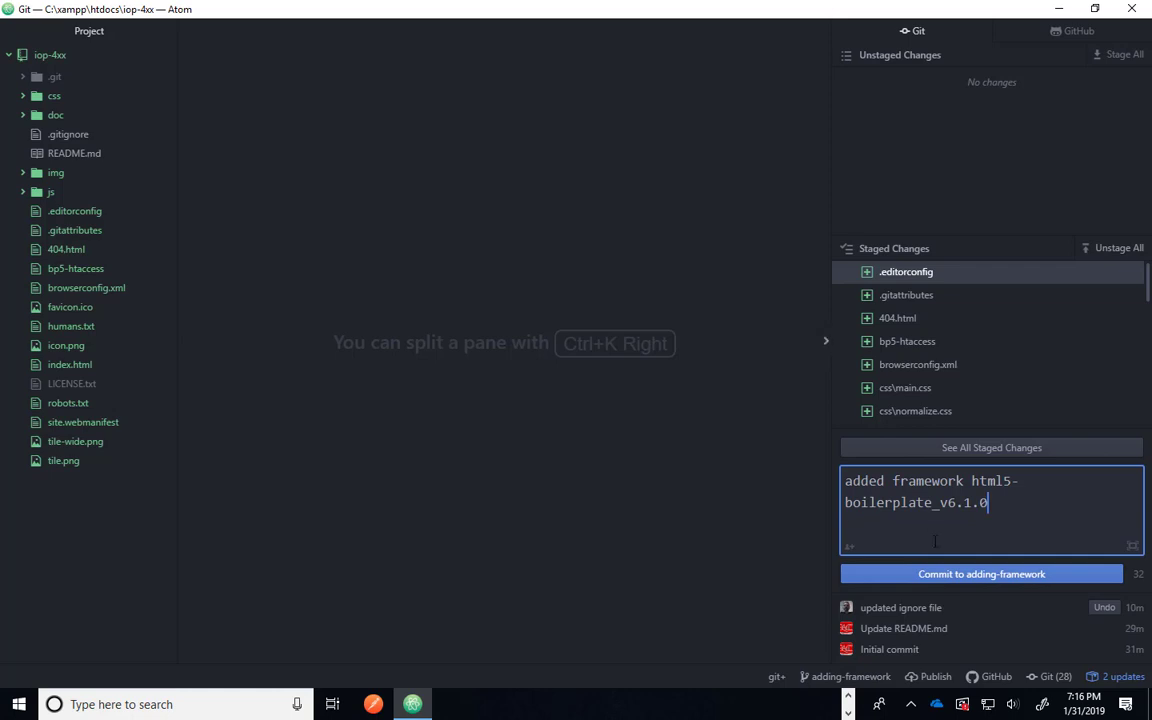
click(942, 576)
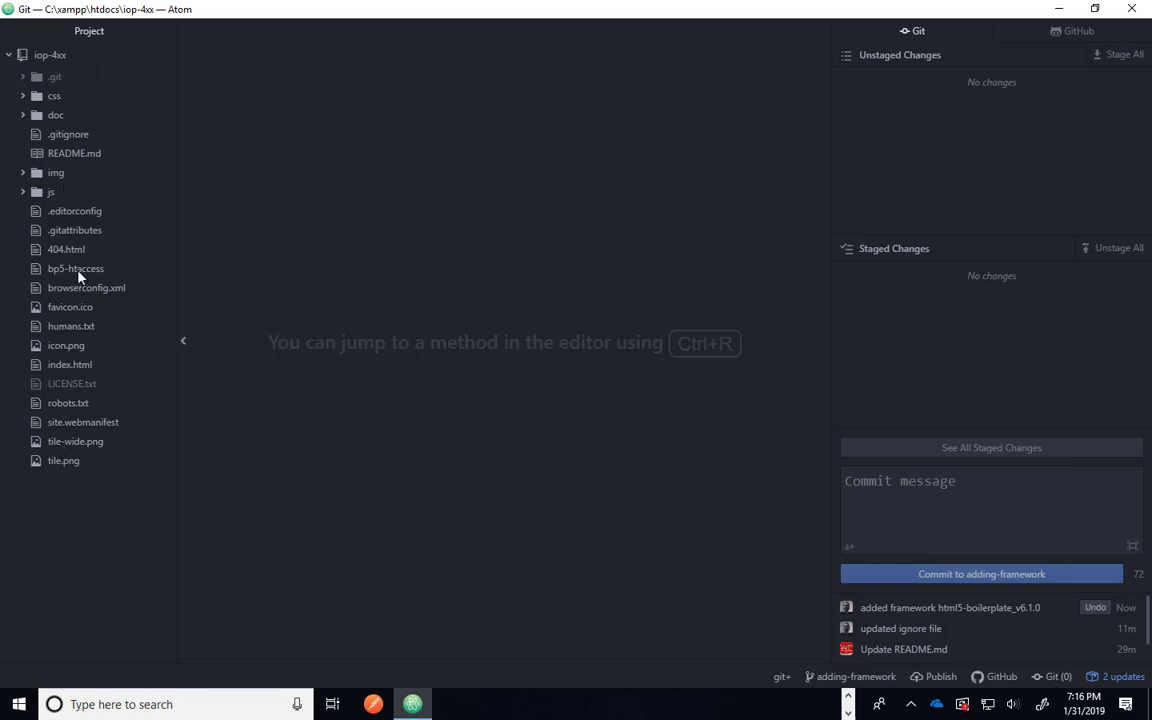
- Open README.md in Atom, then go to Slack's #web-240-3241-sp-2019 channel
click(75, 156)
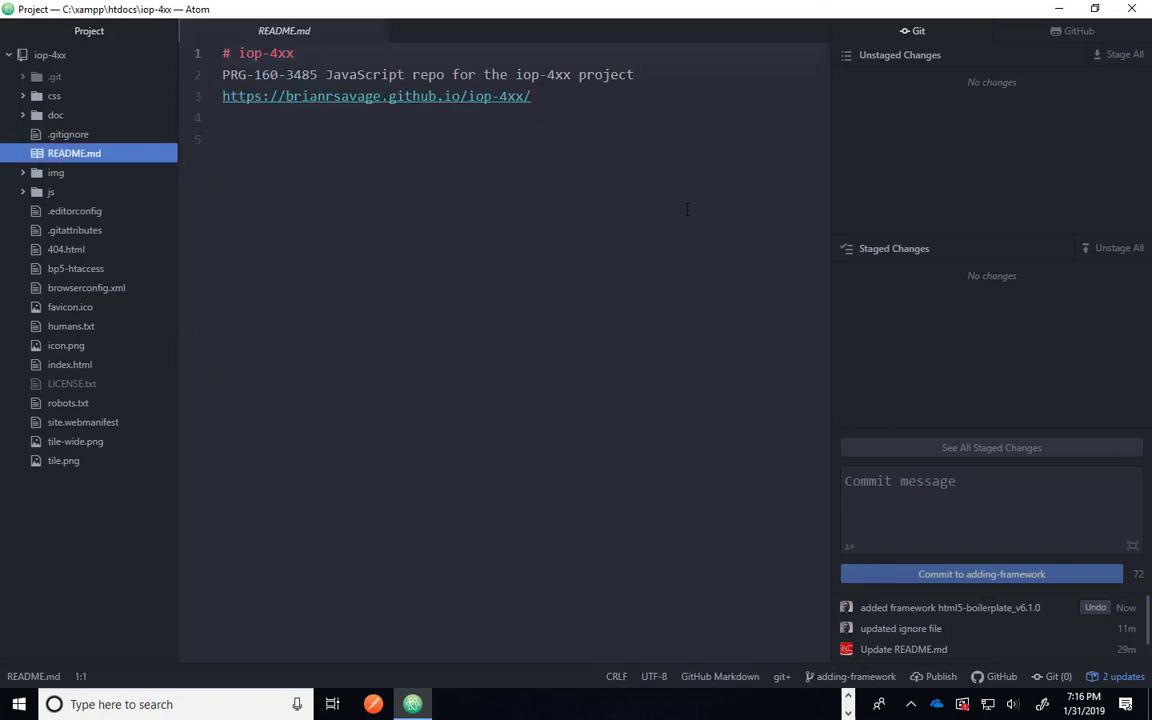
key(alt+Tab)
key(alt+Tab)
key(alt+Tab)
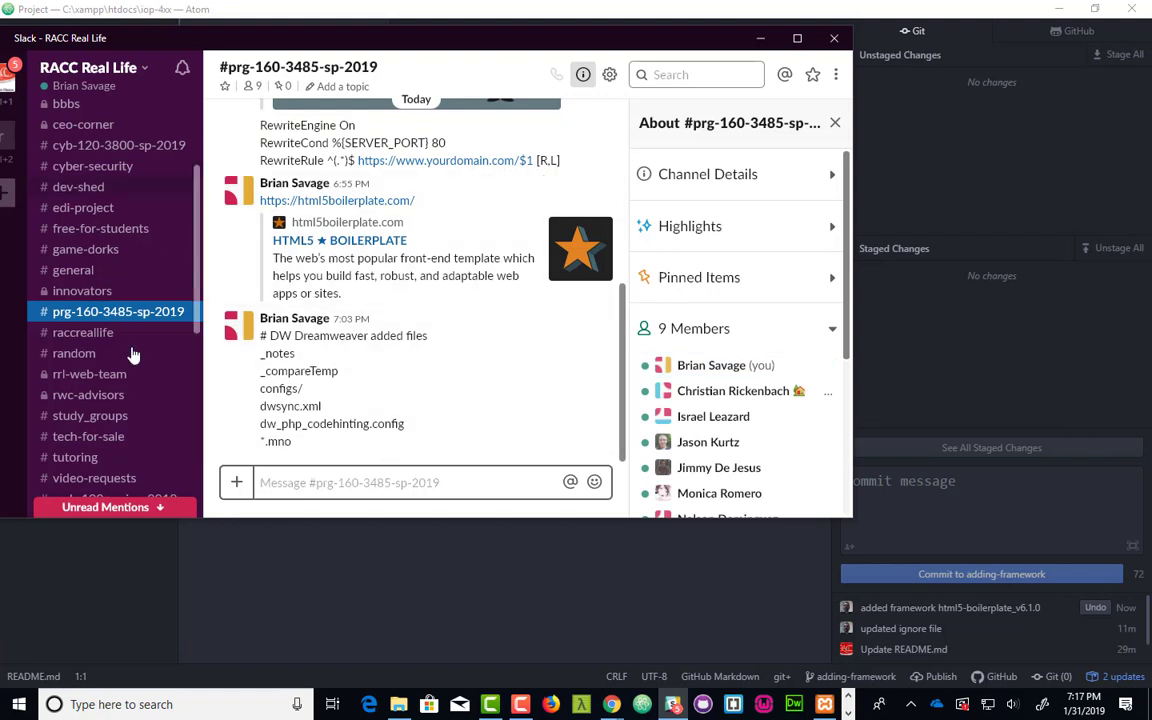
scroll(115, 295, down, 5)
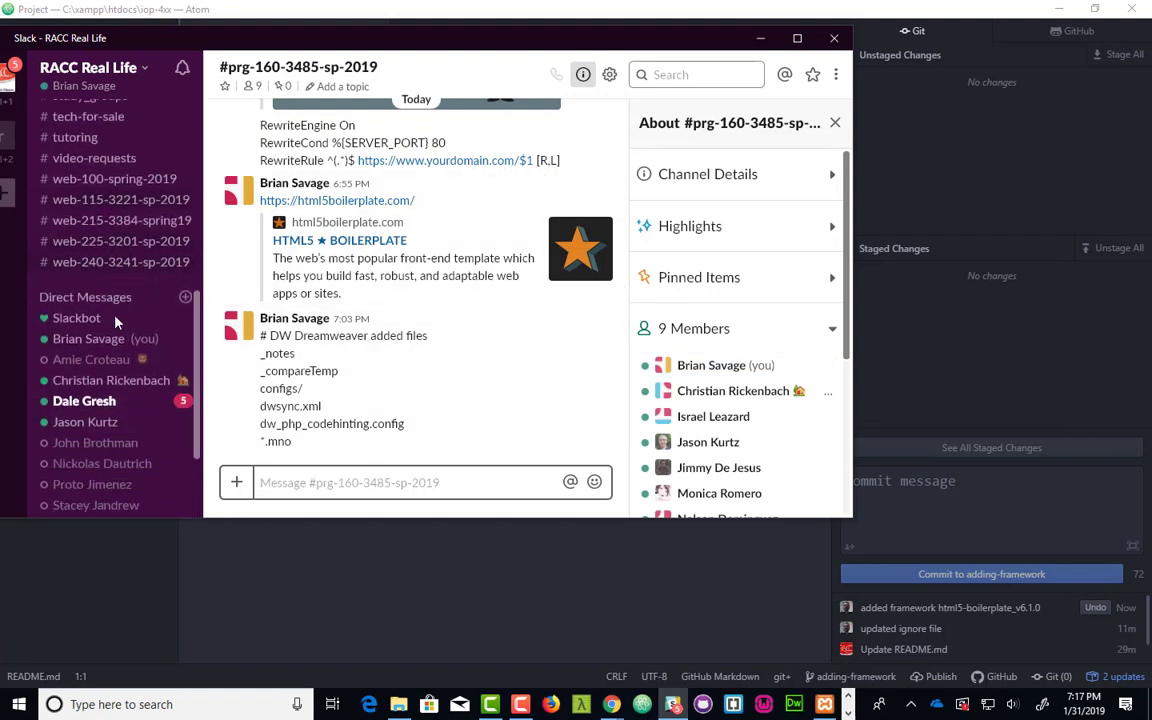
scroll(128, 255, down, 3)
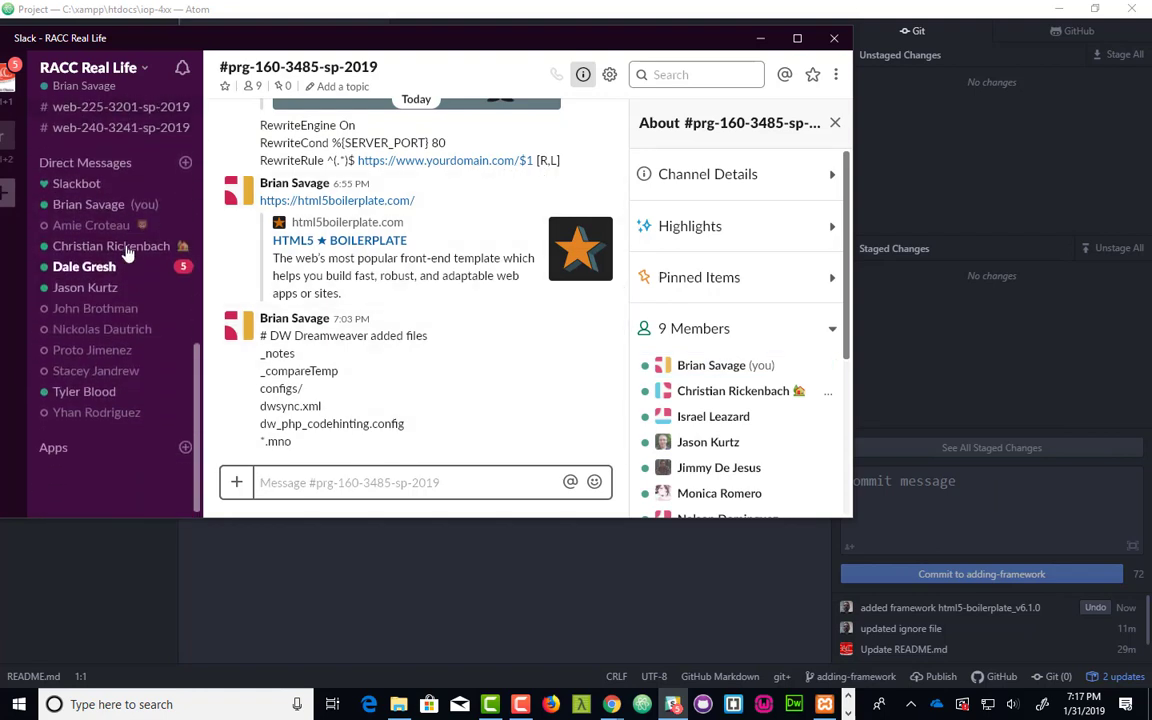
scroll(128, 255, up, 3)
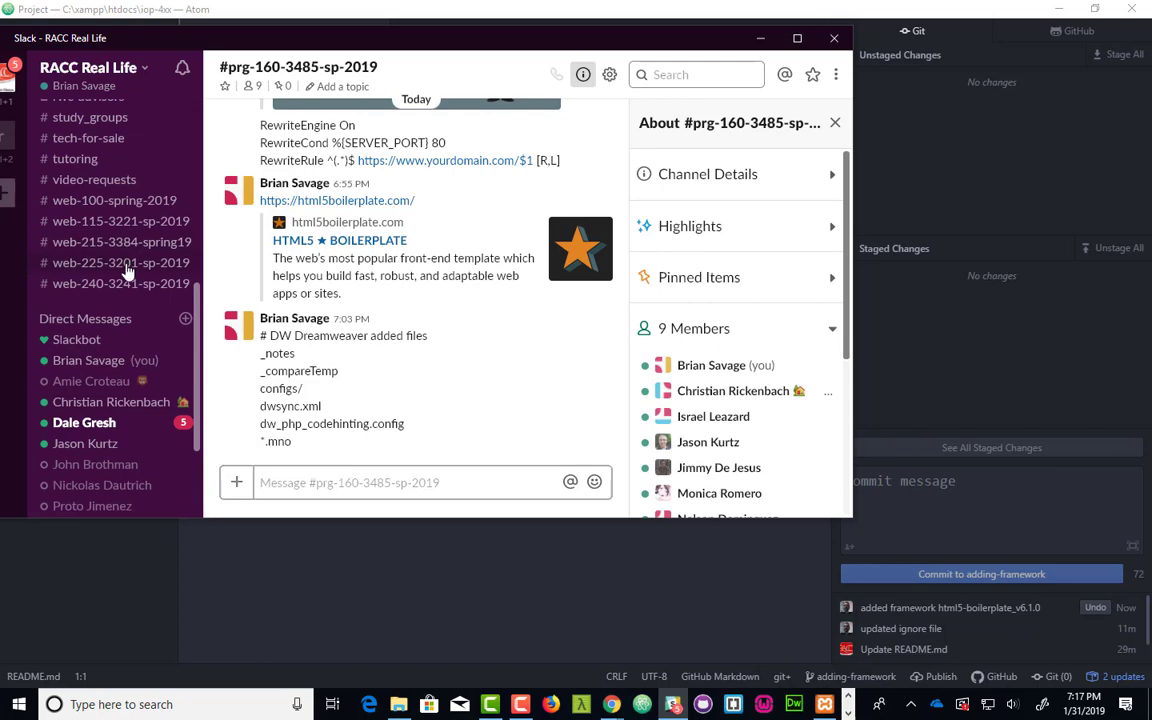
click(124, 264)
click(121, 292)
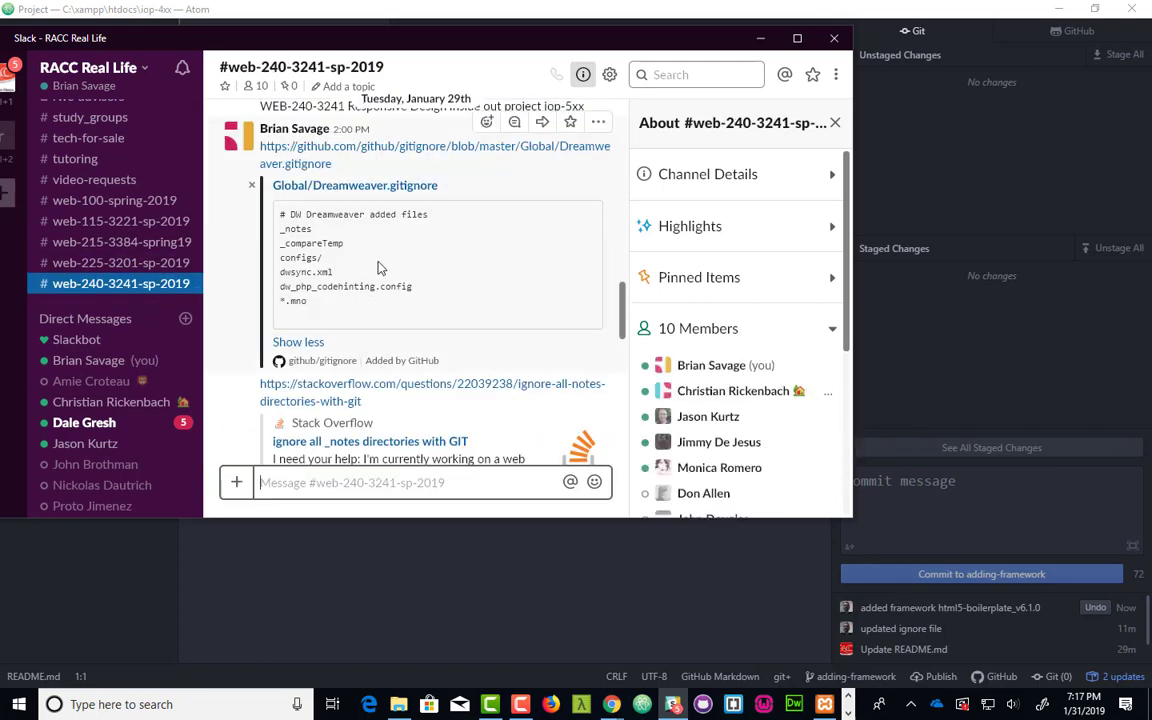
- Expand the shared README snippet and select its two 'Preparing project for development' lines
scroll(378, 268, down, 10)
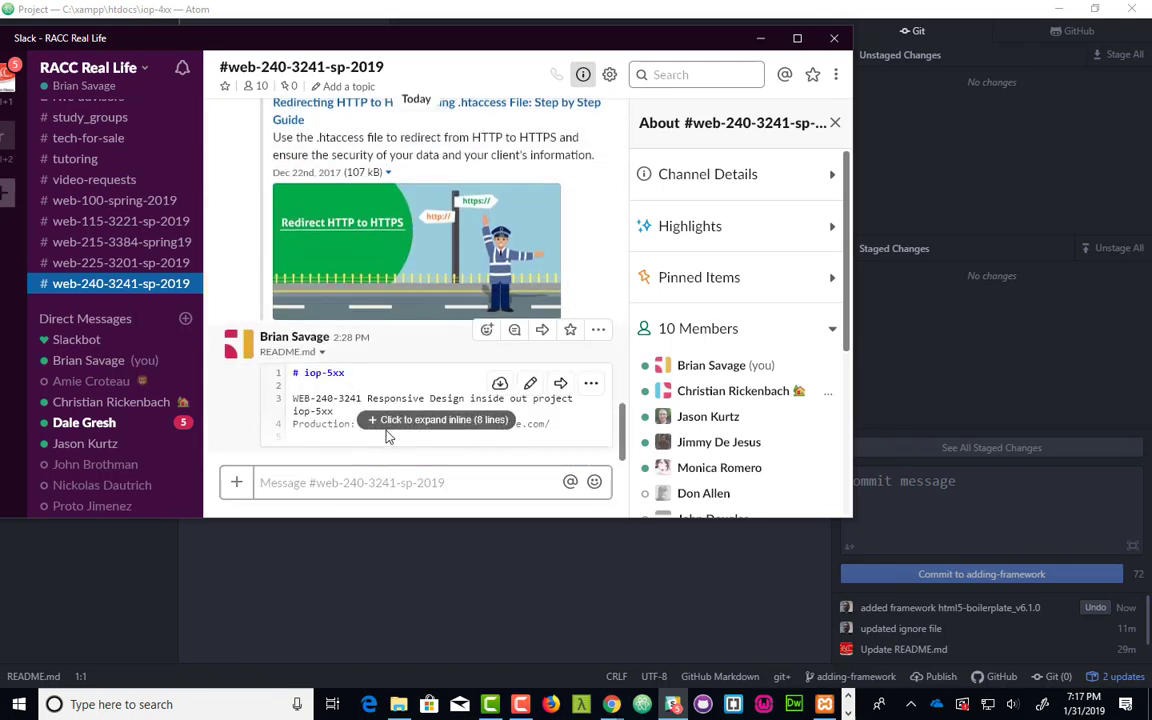
click(389, 437)
drag(596, 437, 286, 375)
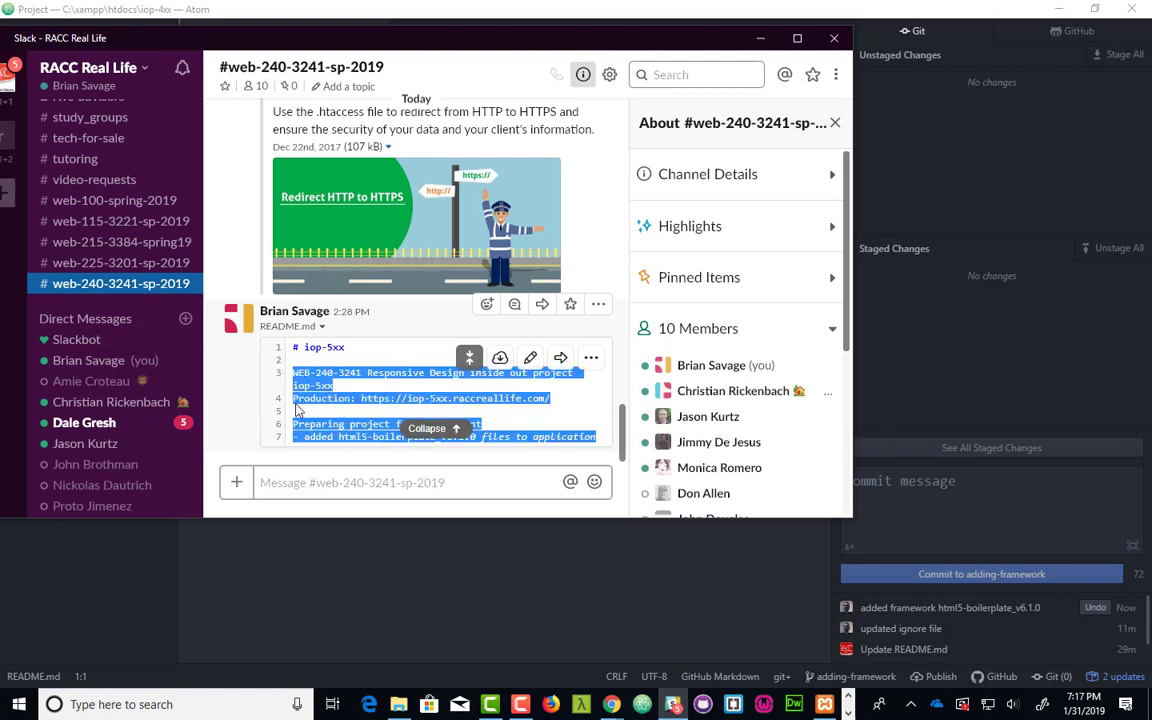
click(298, 408)
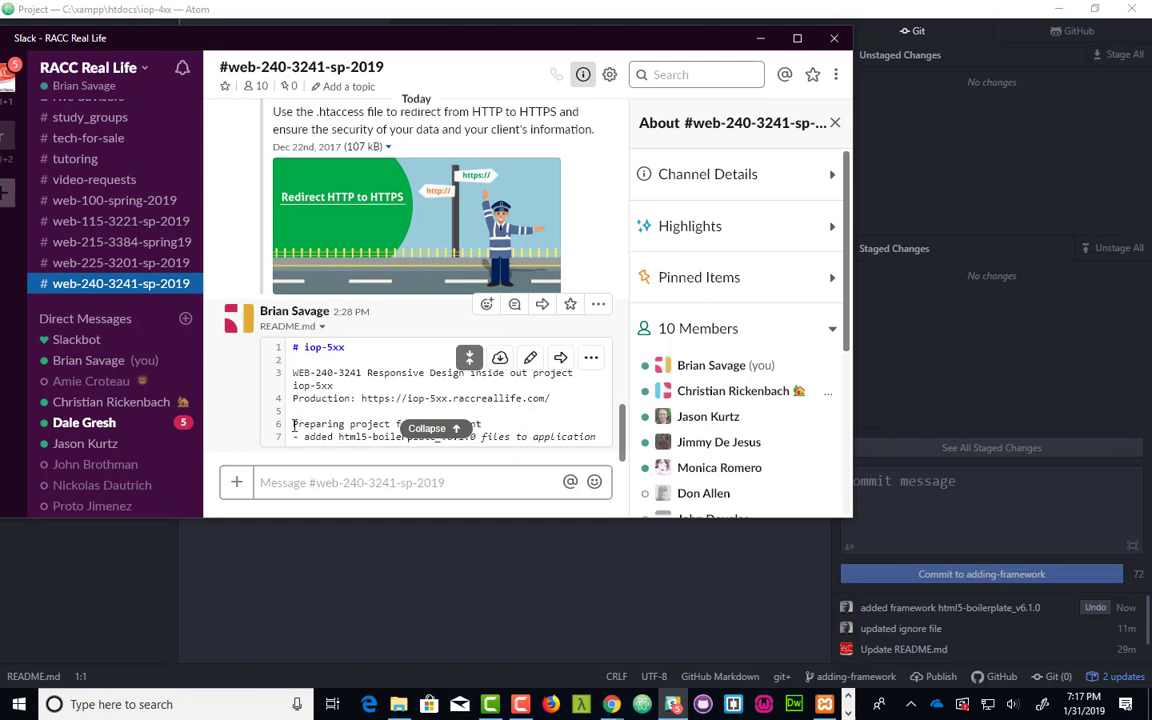
drag(293, 424, 603, 449)
key(ctrl+c)
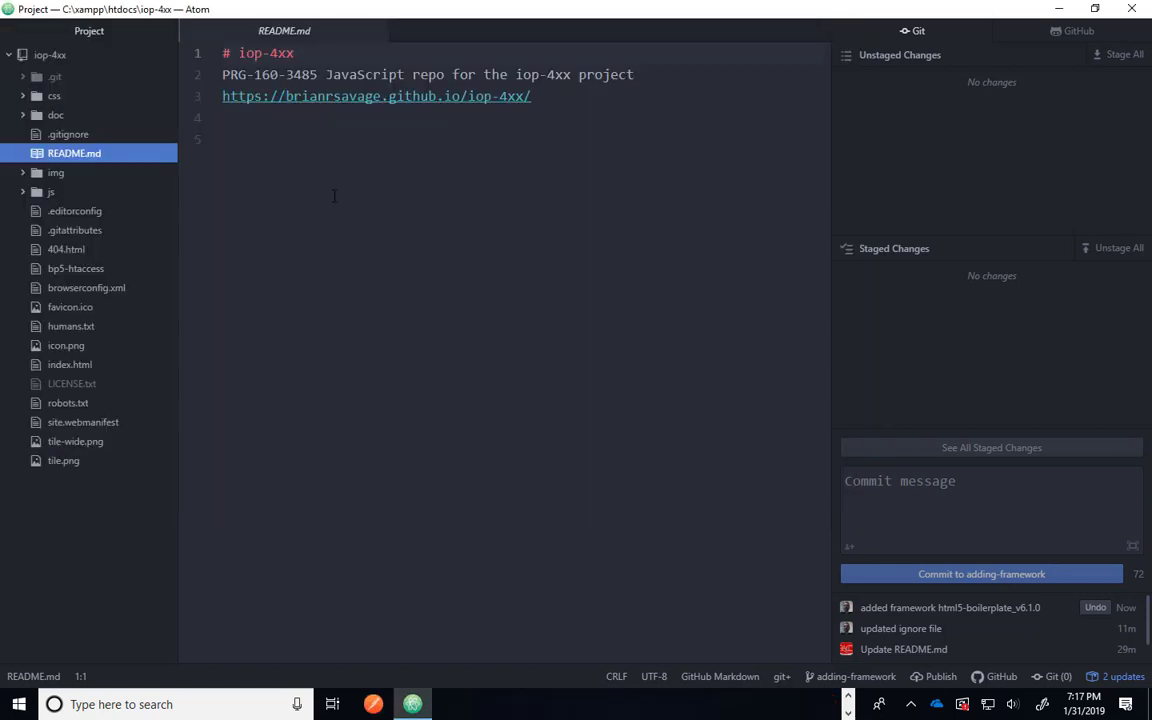
- Paste the two Preparing project lines at the end of README.md and save it
click(298, 154)
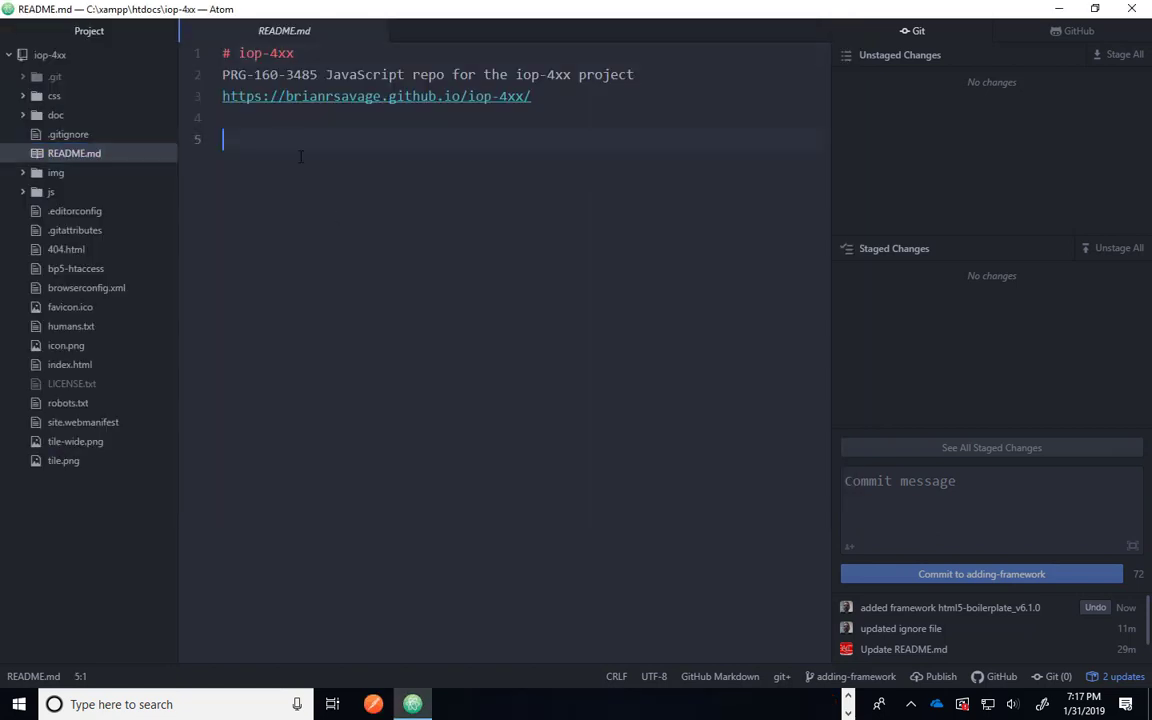
key(ctrl+v)
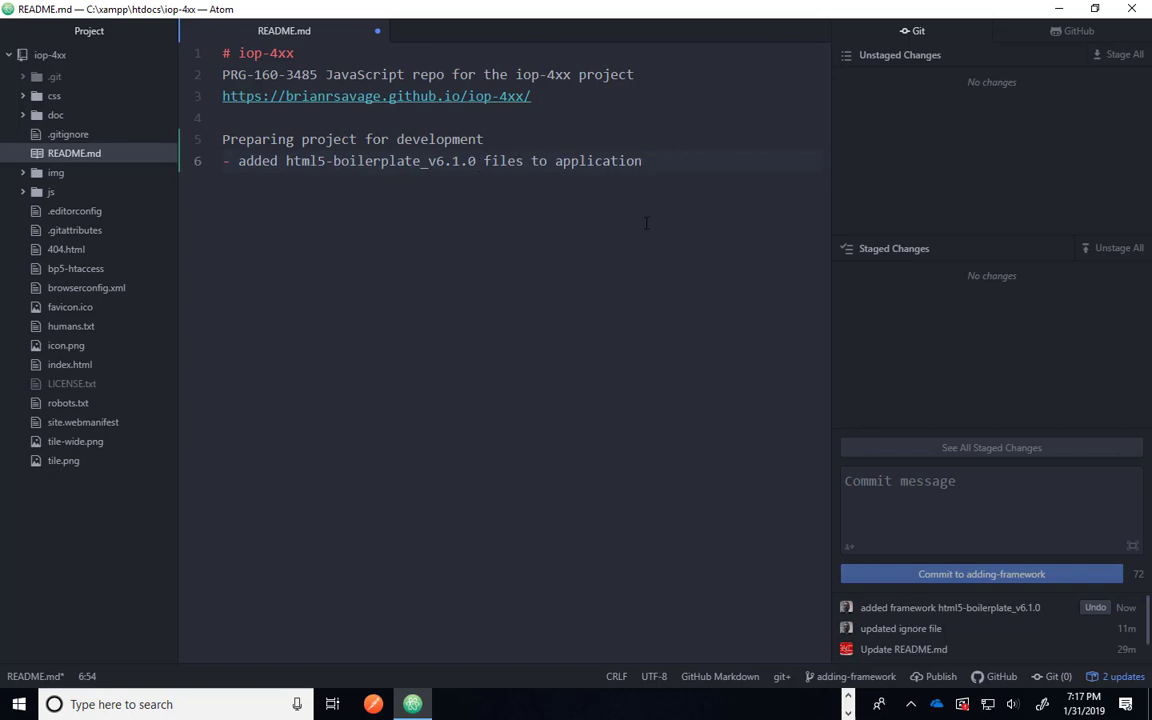
key(ctrl+s)
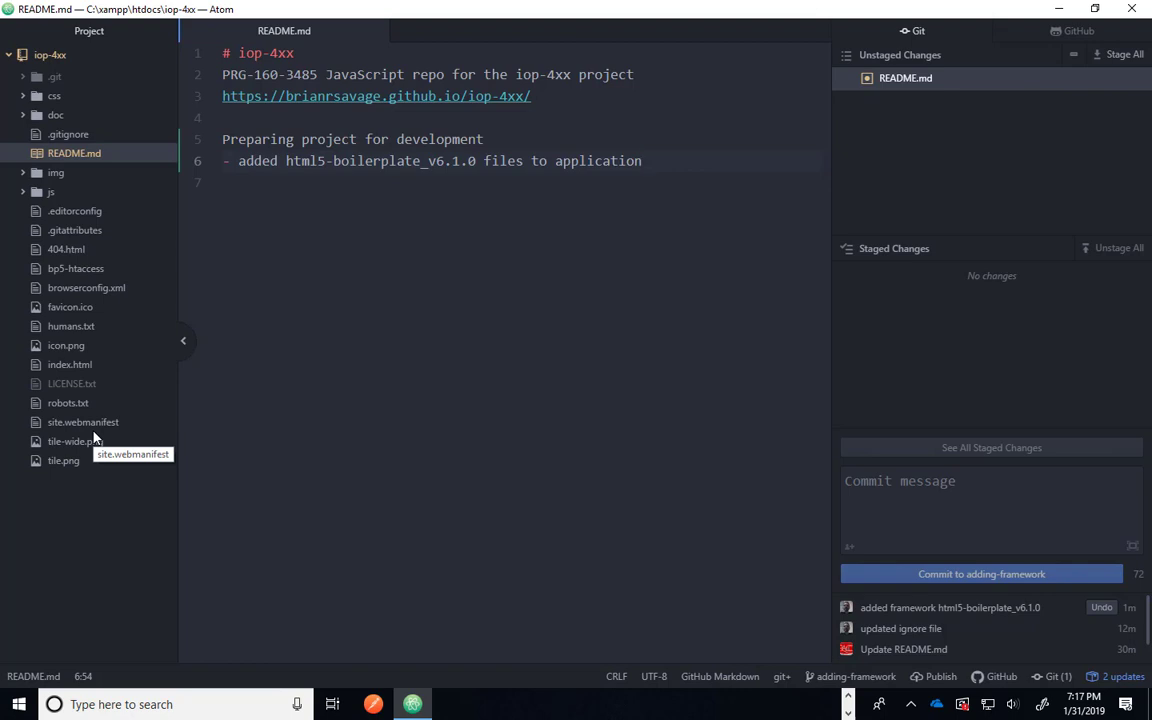
click(298, 285)
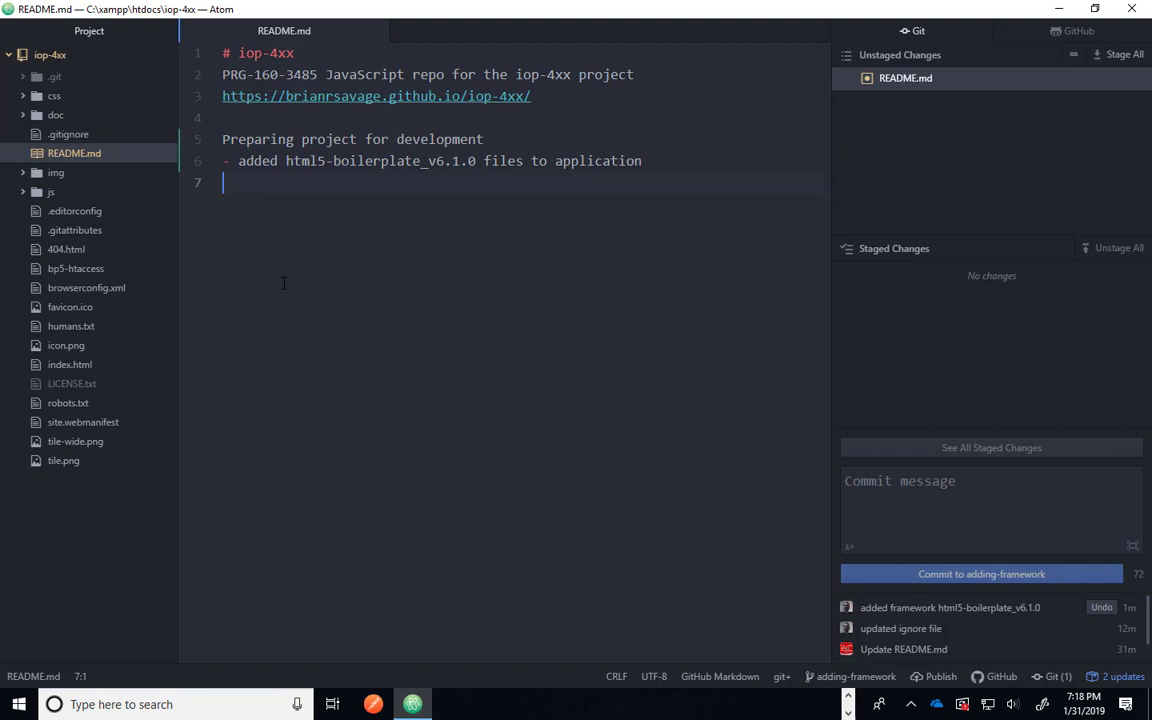
- Stage the README.md change and commit it as 'updated readme file'
click(378, 32)
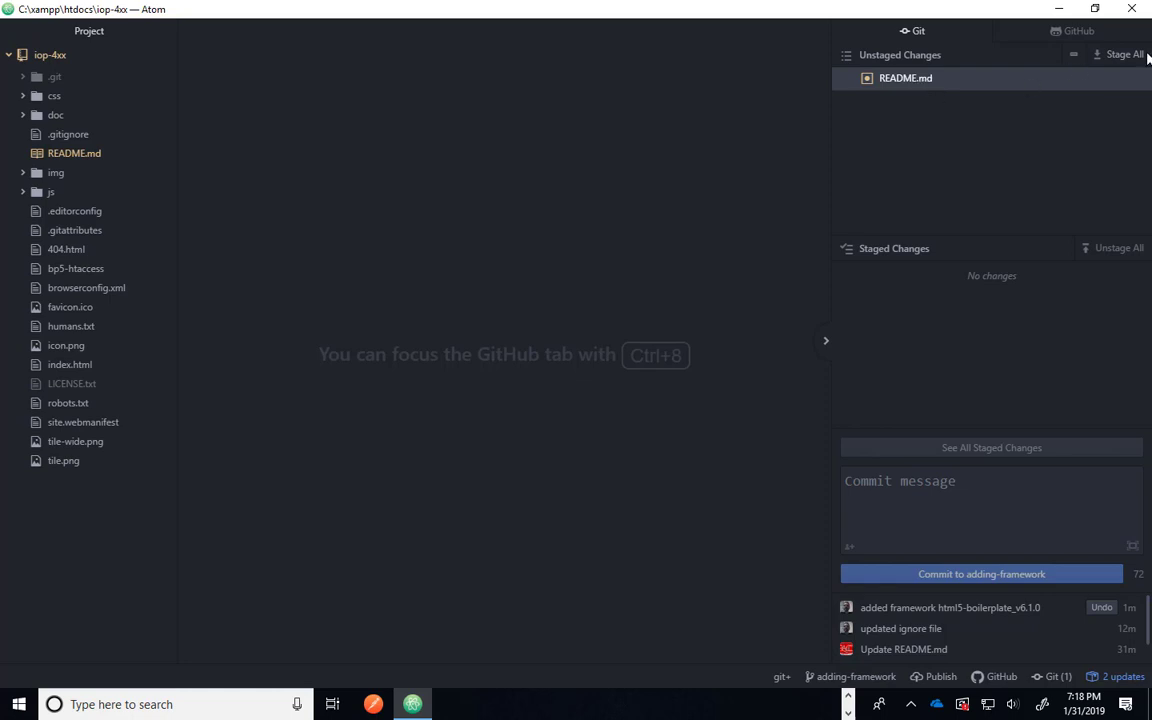
click(1046, 82)
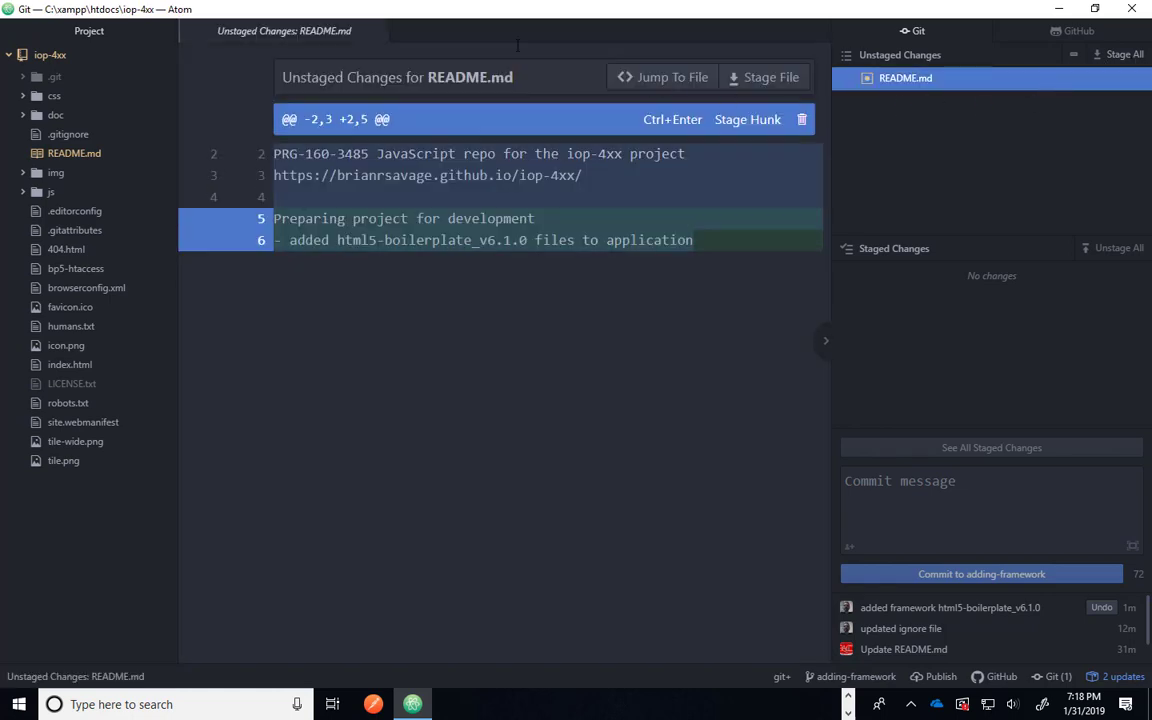
click(378, 31)
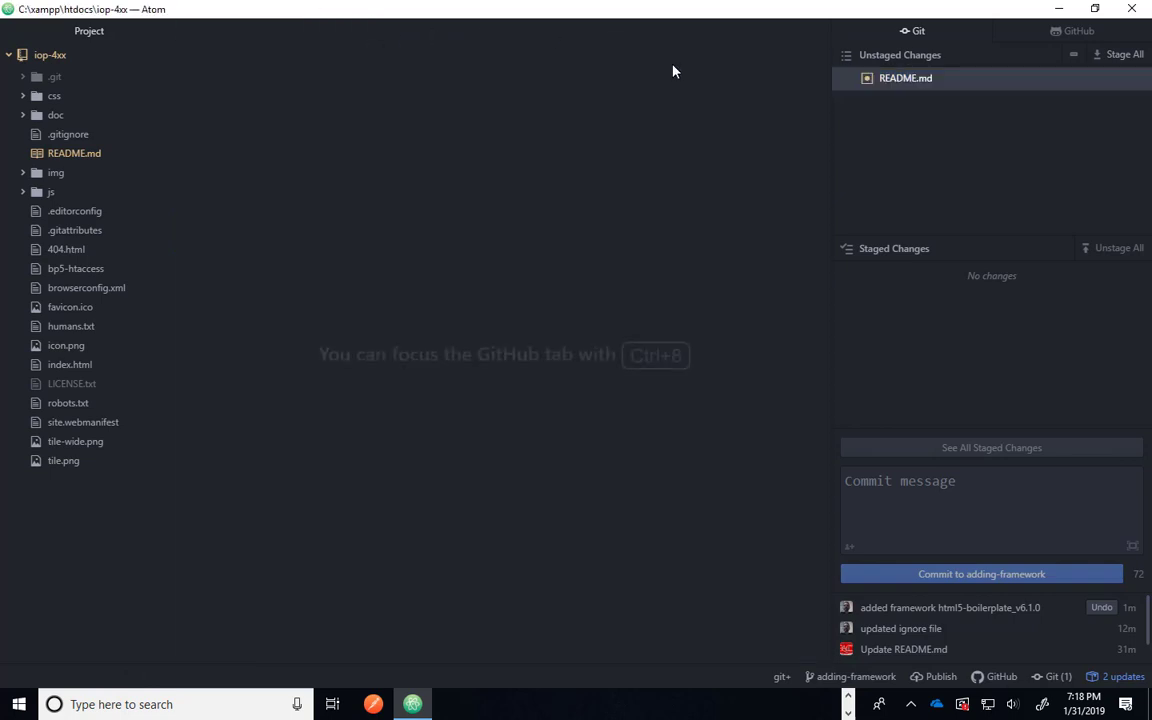
click(1109, 57)
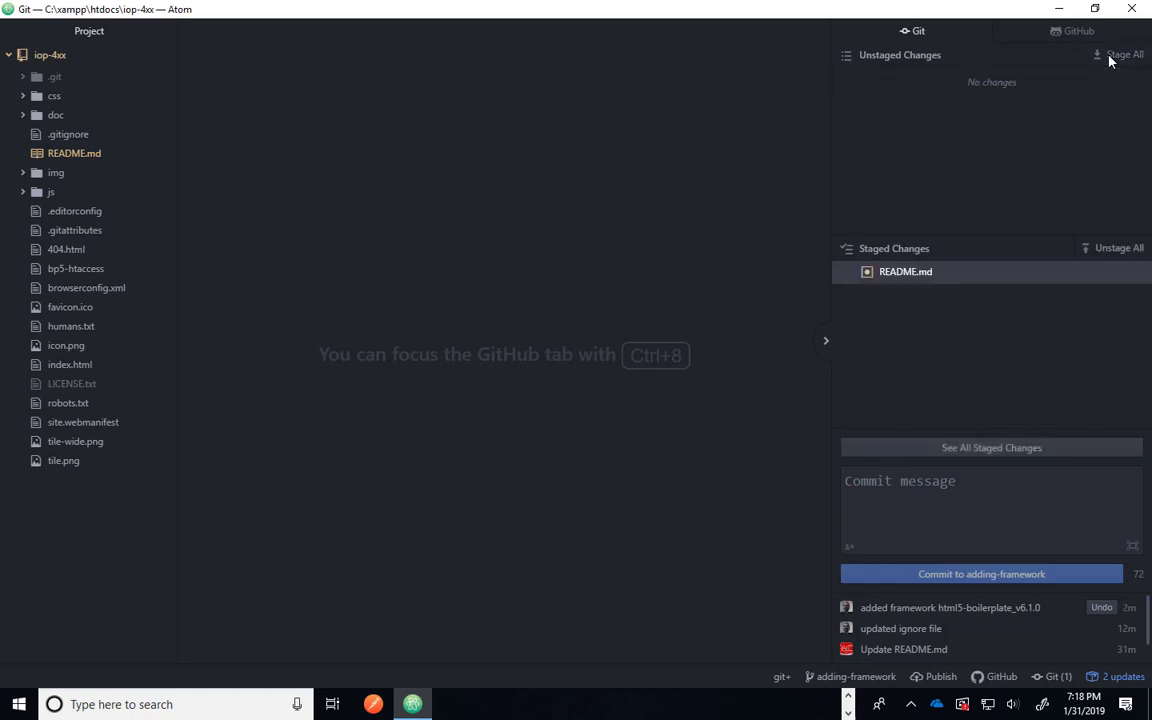
click(968, 507)
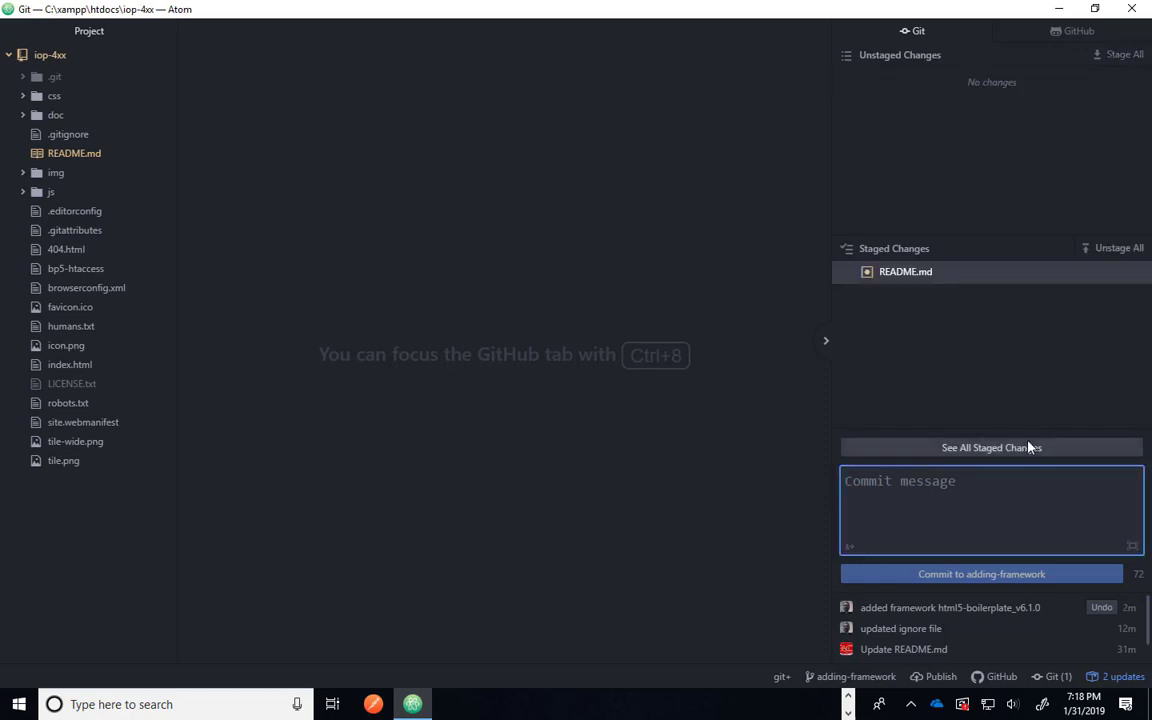
text(update)
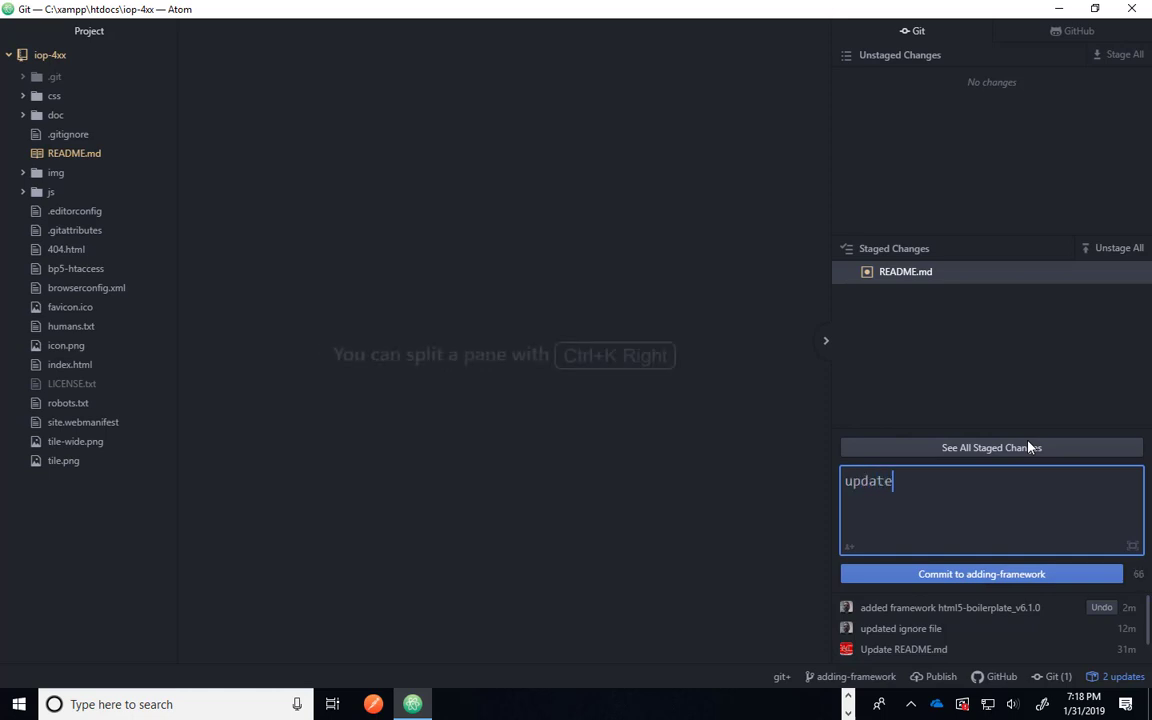
text(d readme file)
click(966, 576)
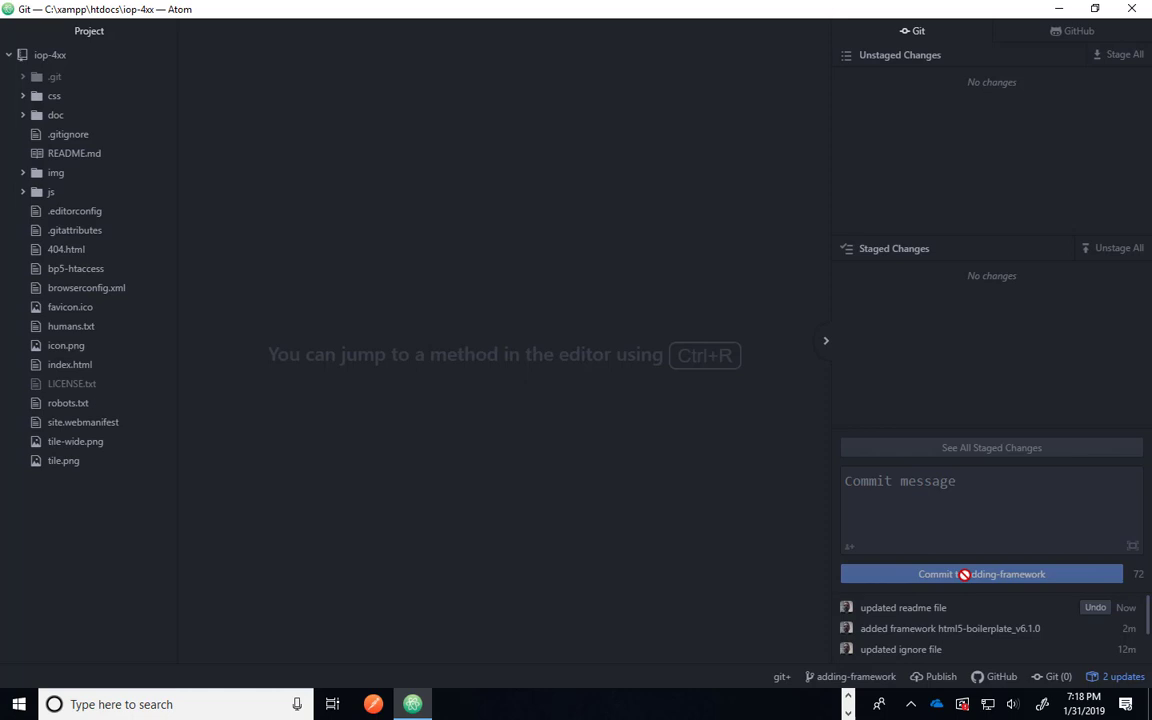
- Publish the adding-framework branch to the remote repository
click(915, 680)
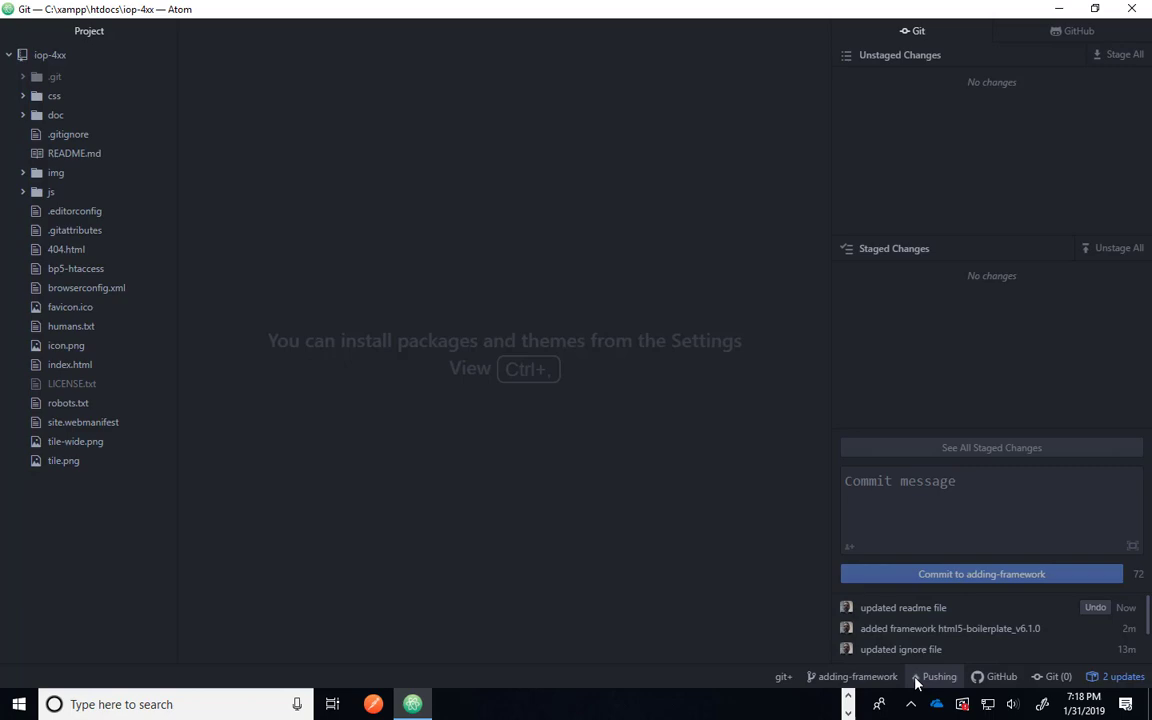
key(alt+Tab)
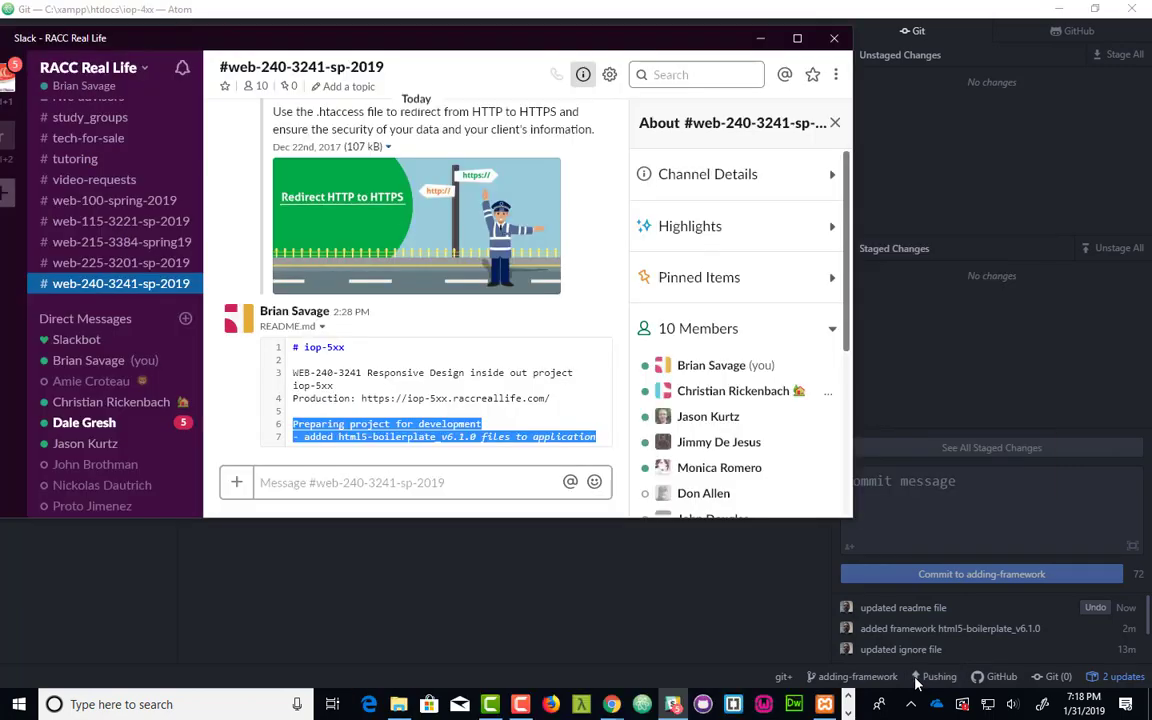
key(alt+Tab)
key(alt+Tab)
key(Tab)
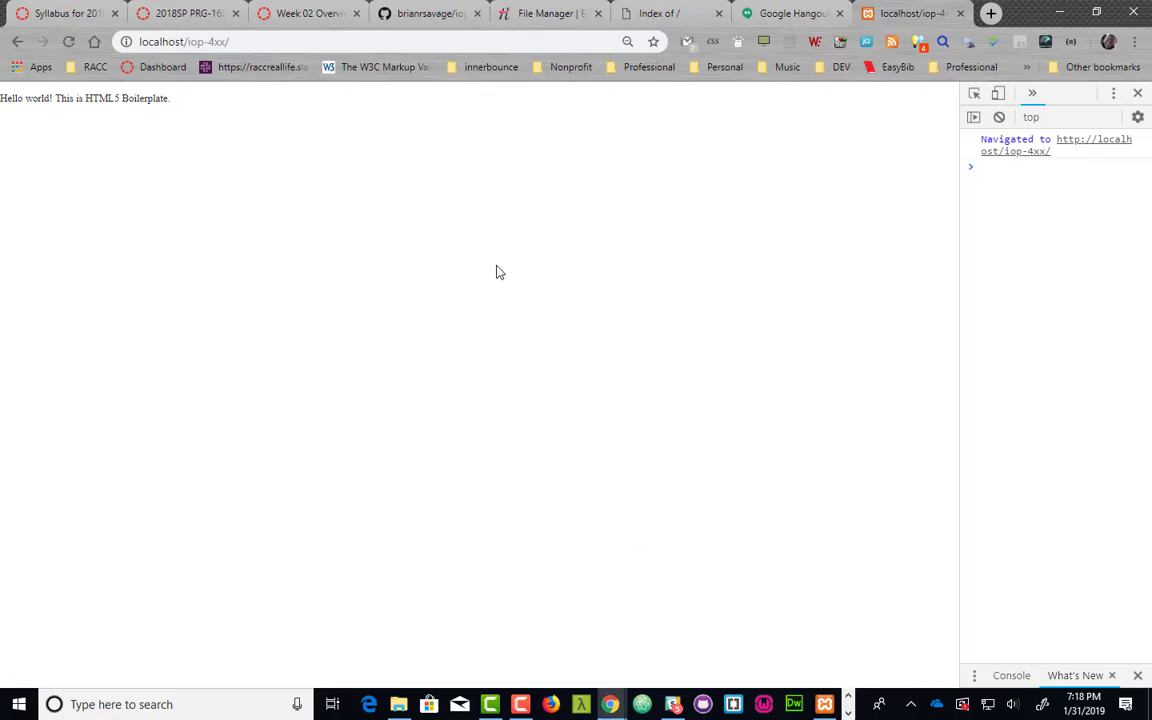
- Reload the iop-4xx GitHub page and switch to the adding-framework branch to check its commits
click(437, 17)
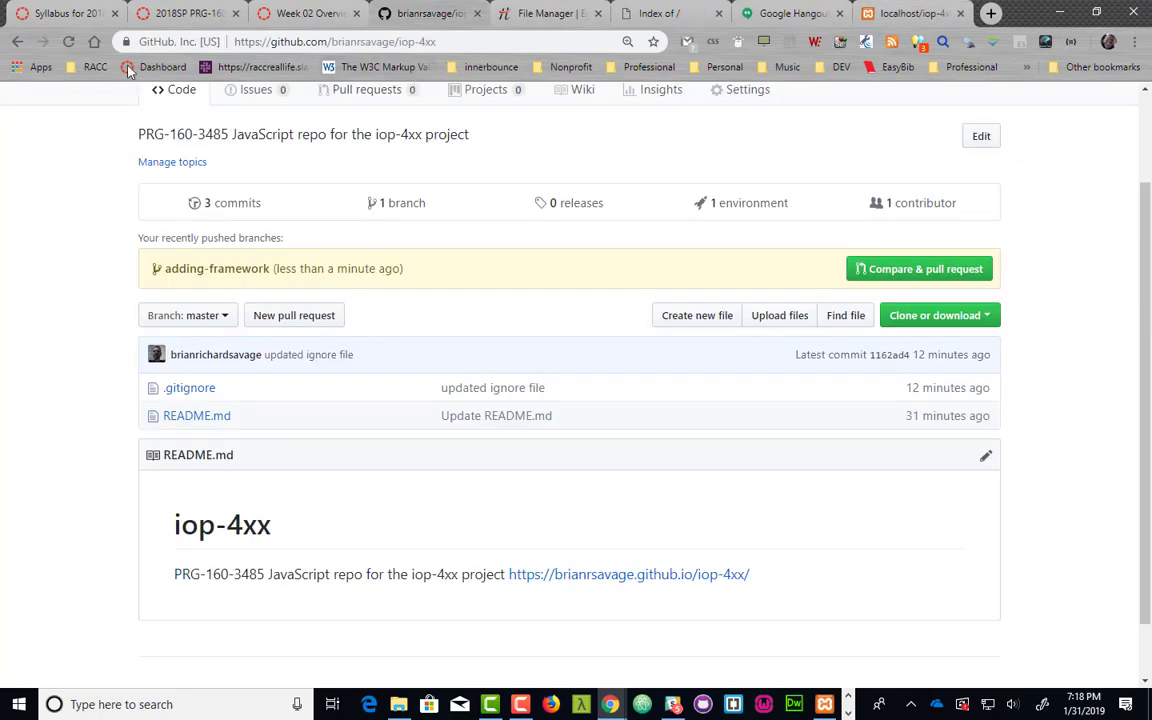
click(68, 41)
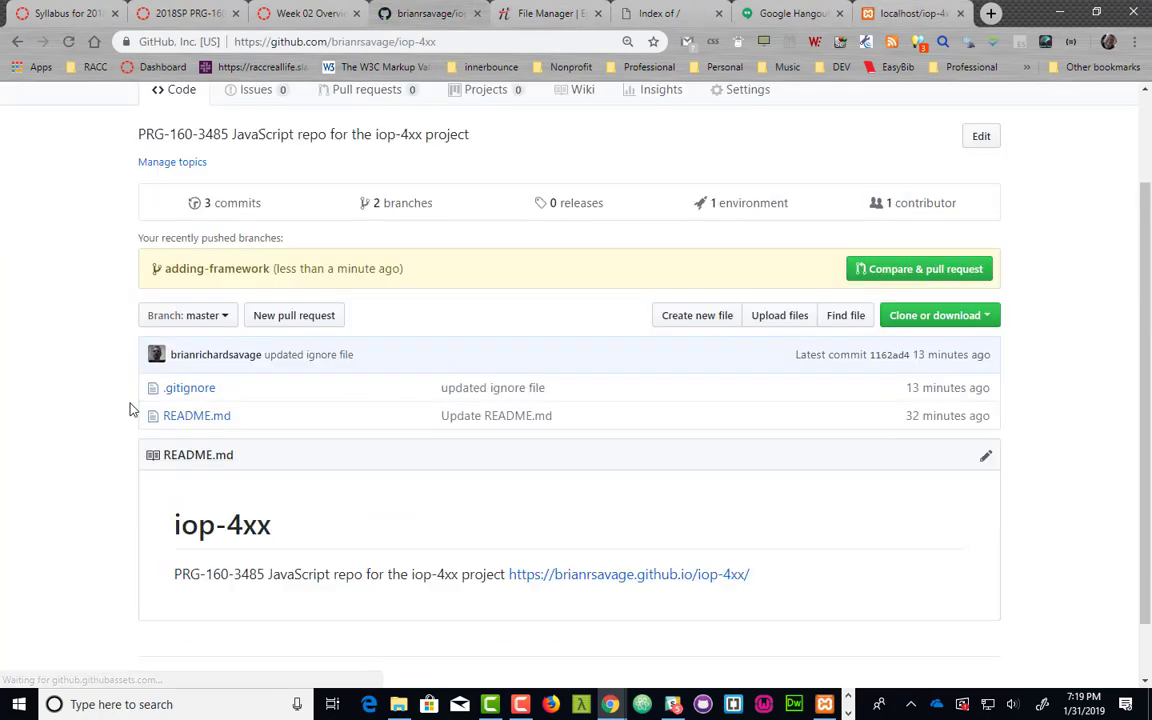
click(68, 41)
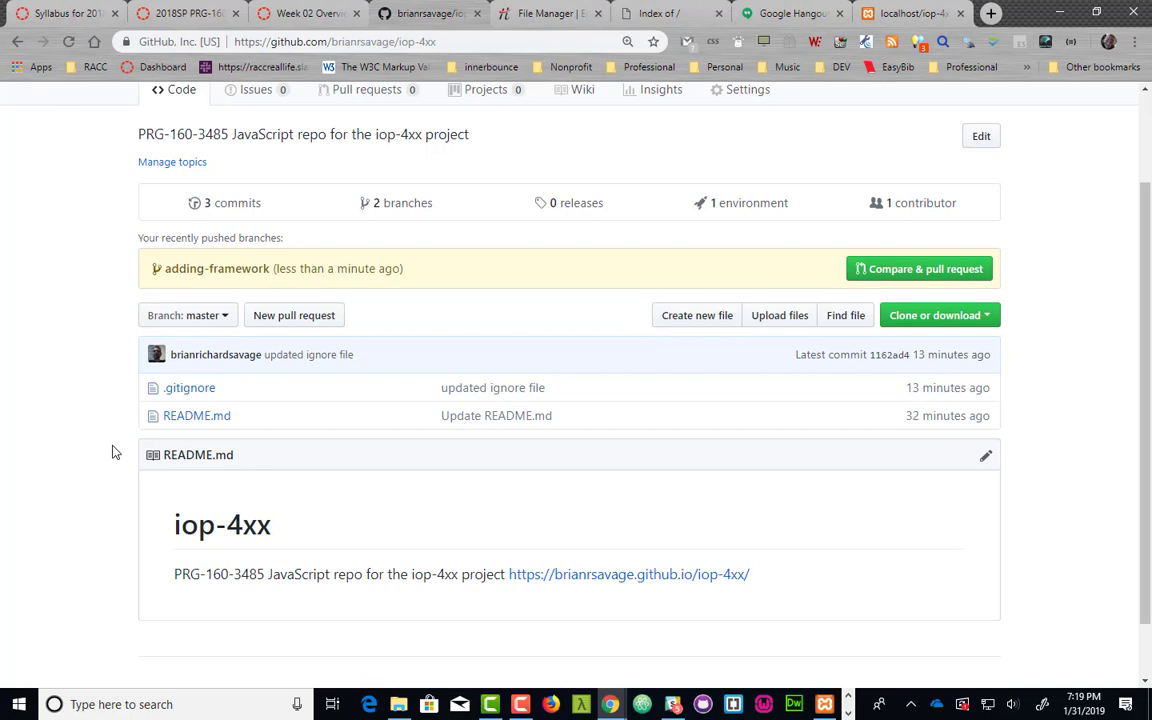
click(222, 322)
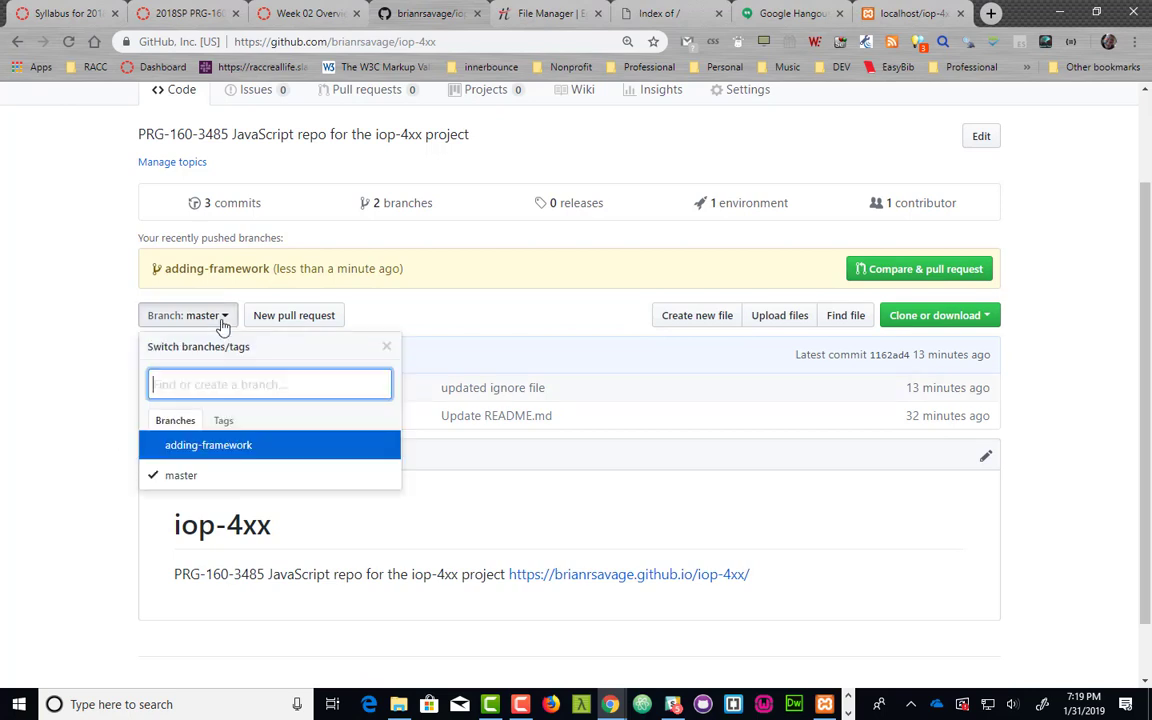
click(210, 453)
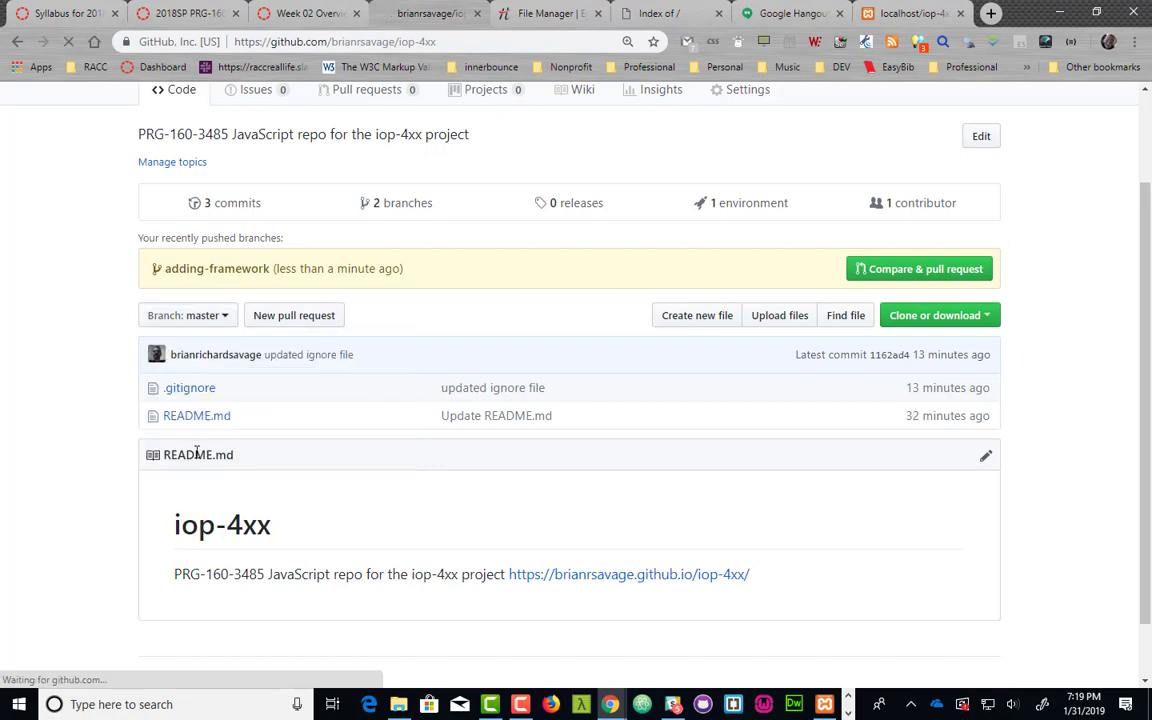
scroll(71, 428, down, 1)
scroll(78, 434, down, 5)
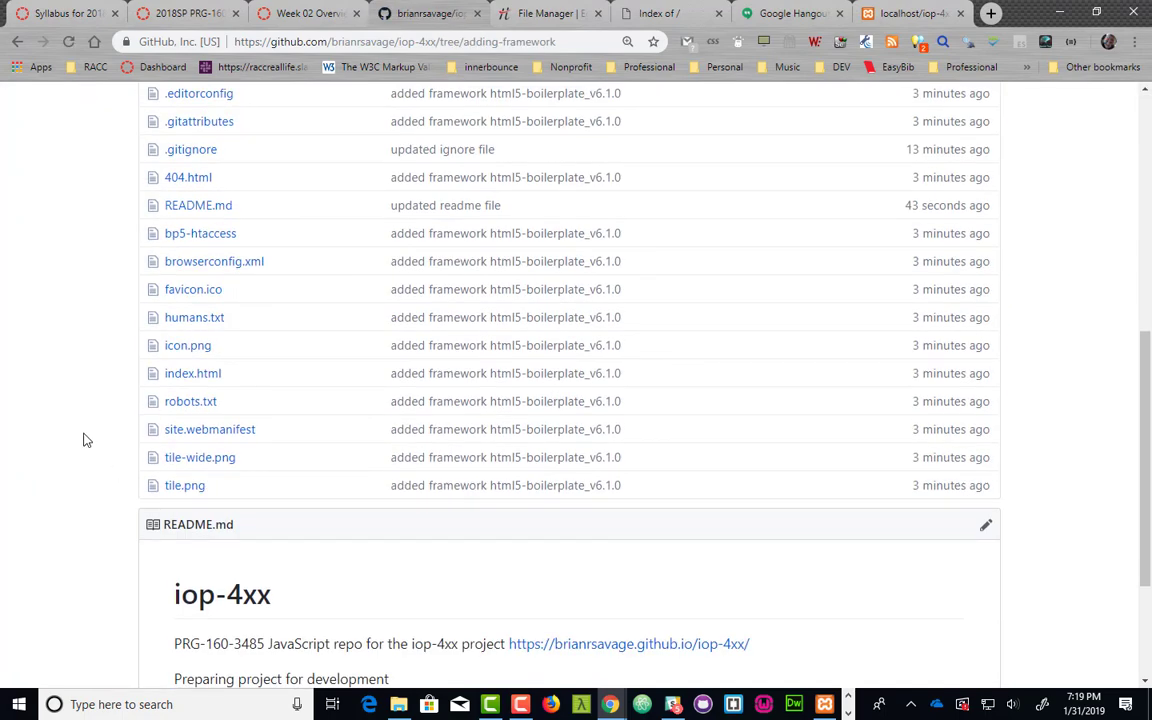
scroll(85, 440, up, 6)
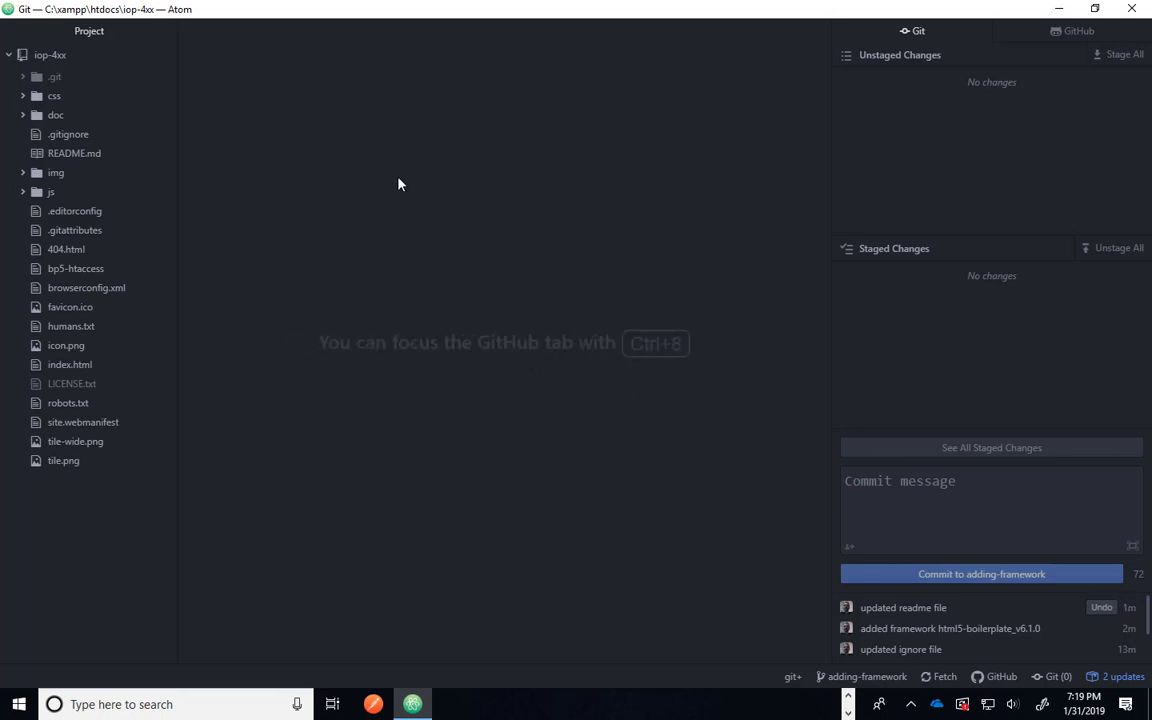
- Toggle the Remote FTP panel from Packages > Remote FTP and show its Remote view
key(alt)
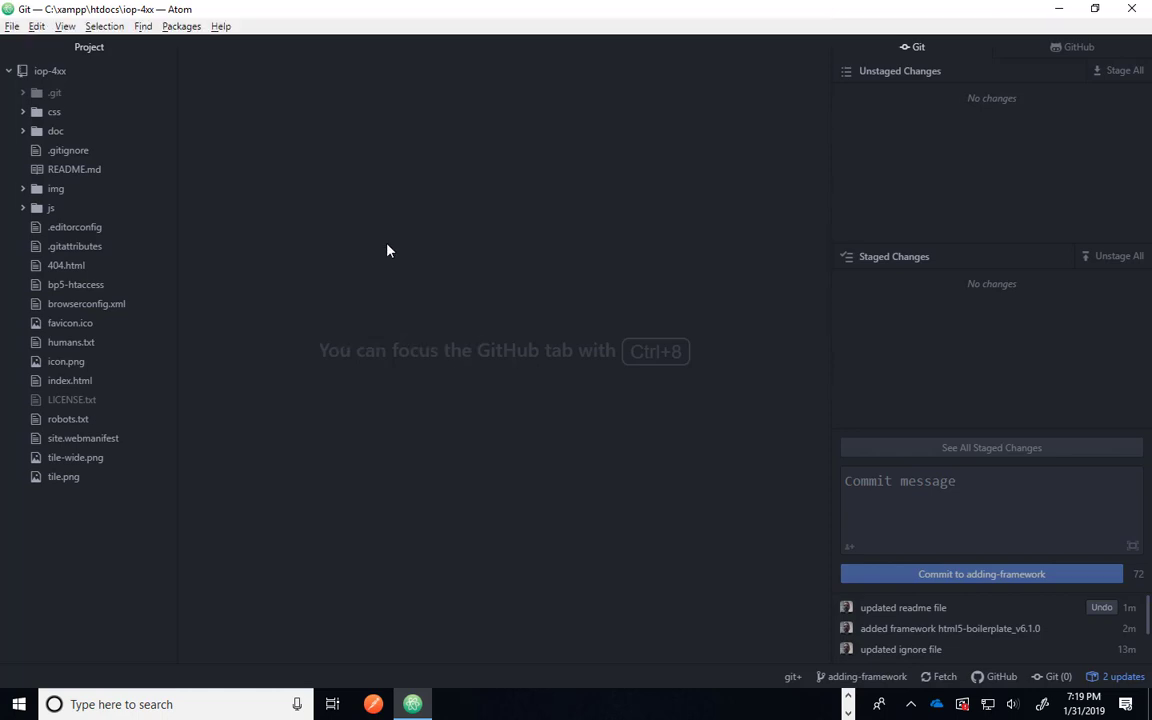
click(181, 26)
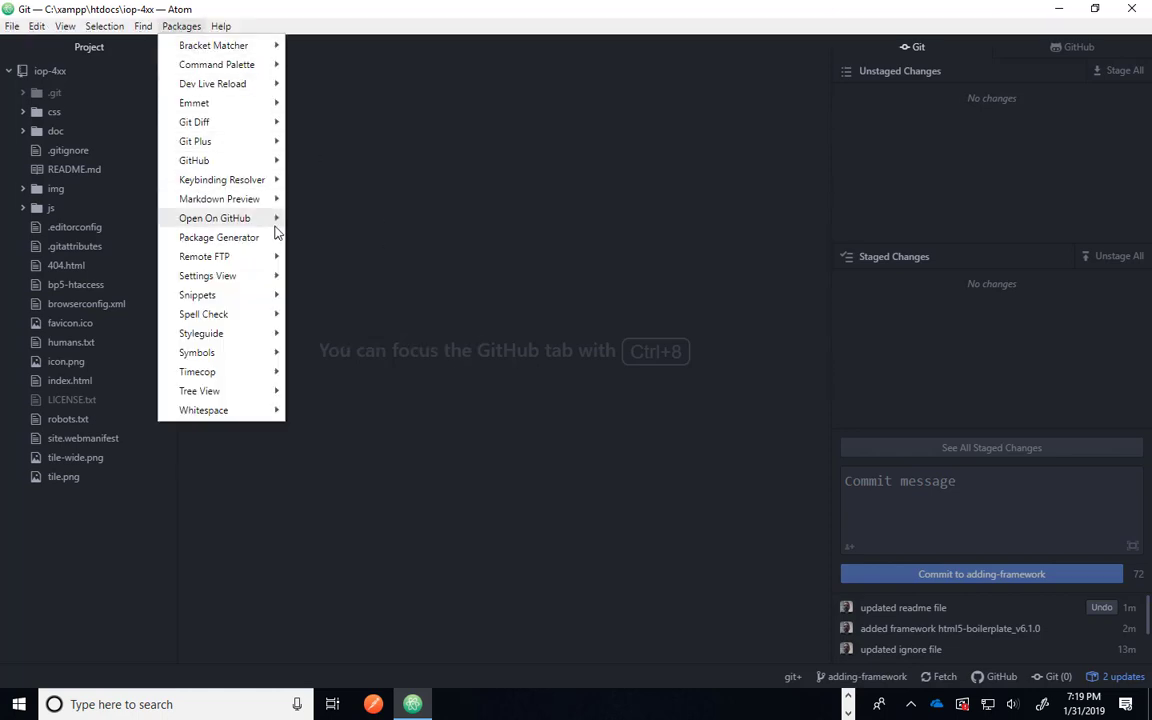
mouse_move(266, 262)
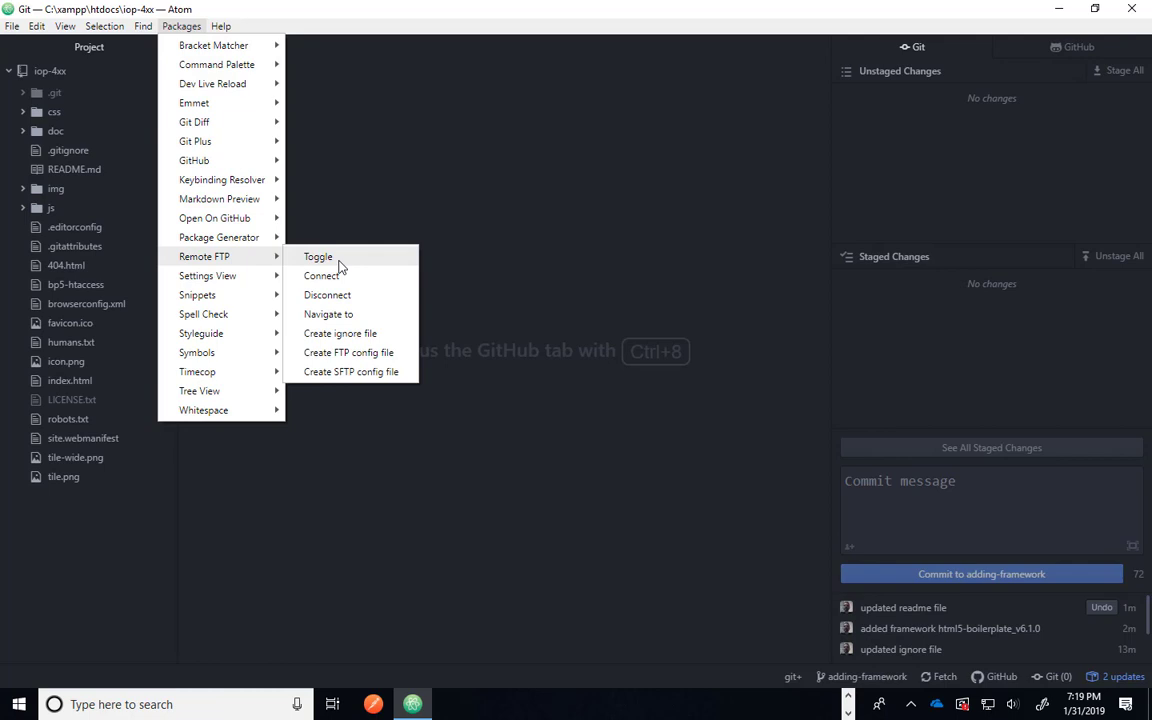
click(339, 265)
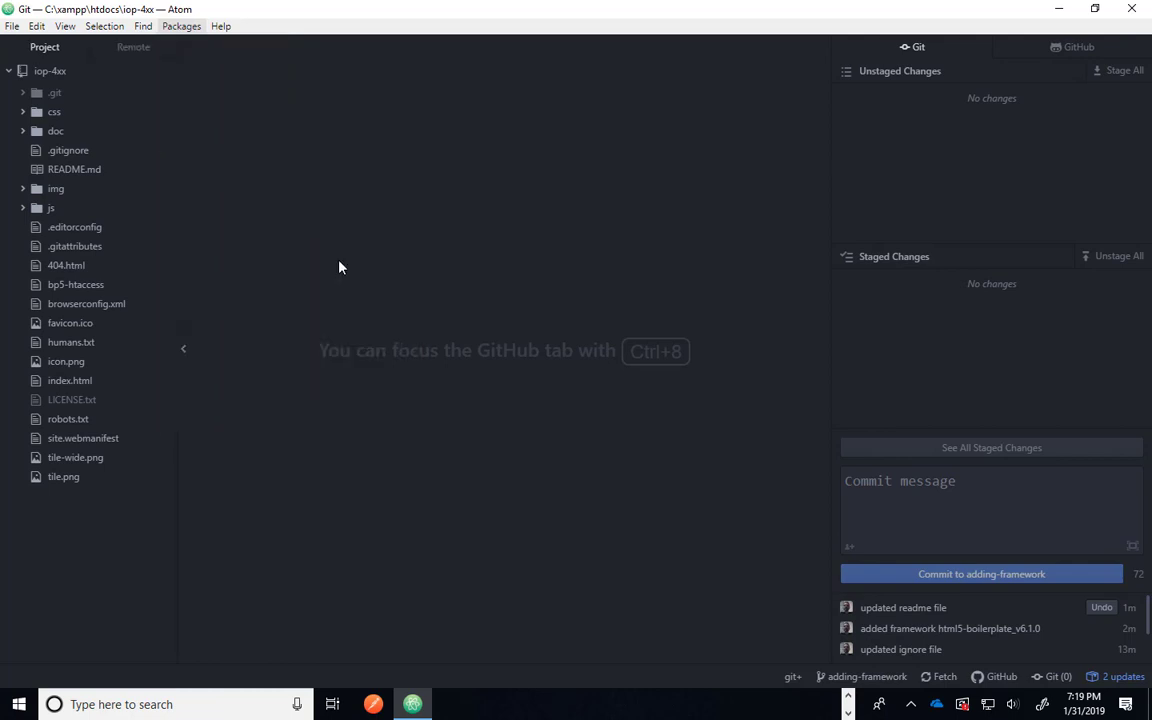
click(133, 50)
click(134, 32)
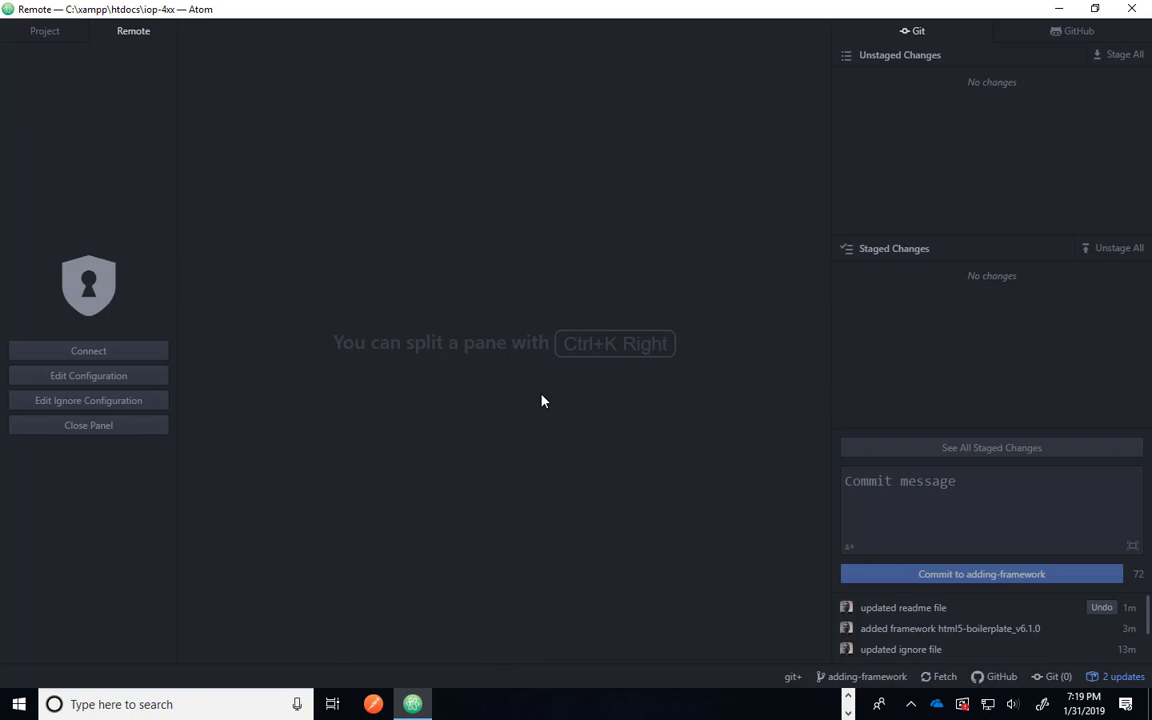
key(alt+Tab)
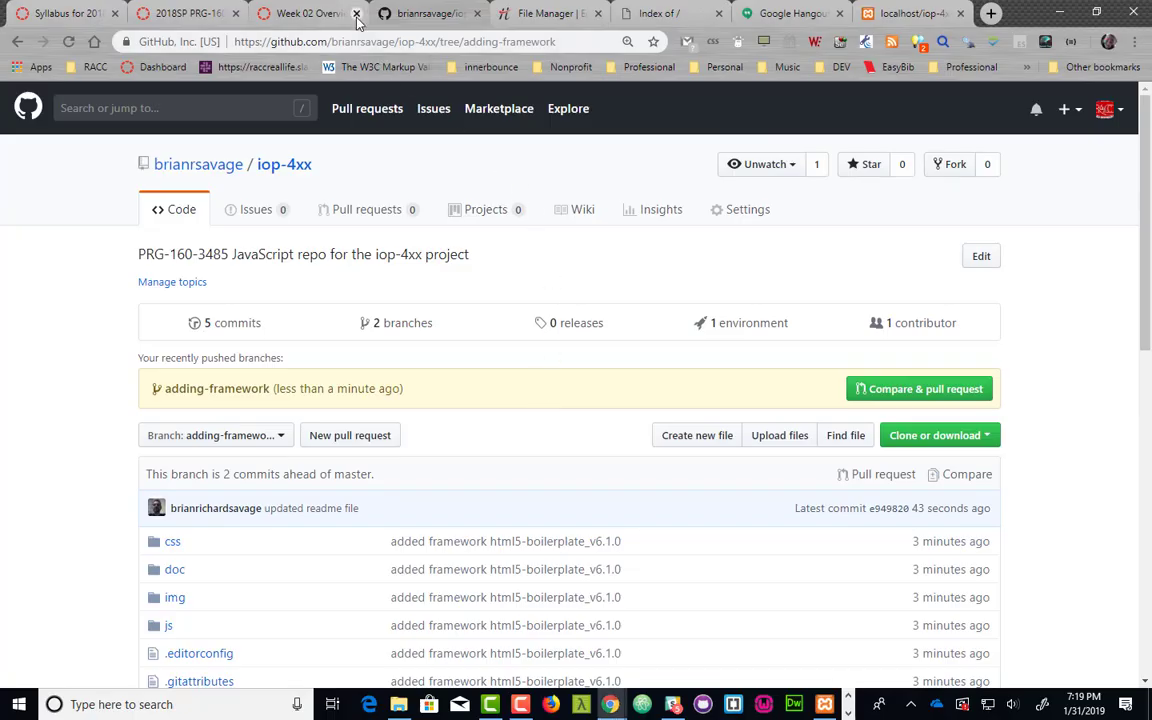
- Close the .htaccess editor in the hosting file manager and head to the FTP accounts page
click(556, 18)
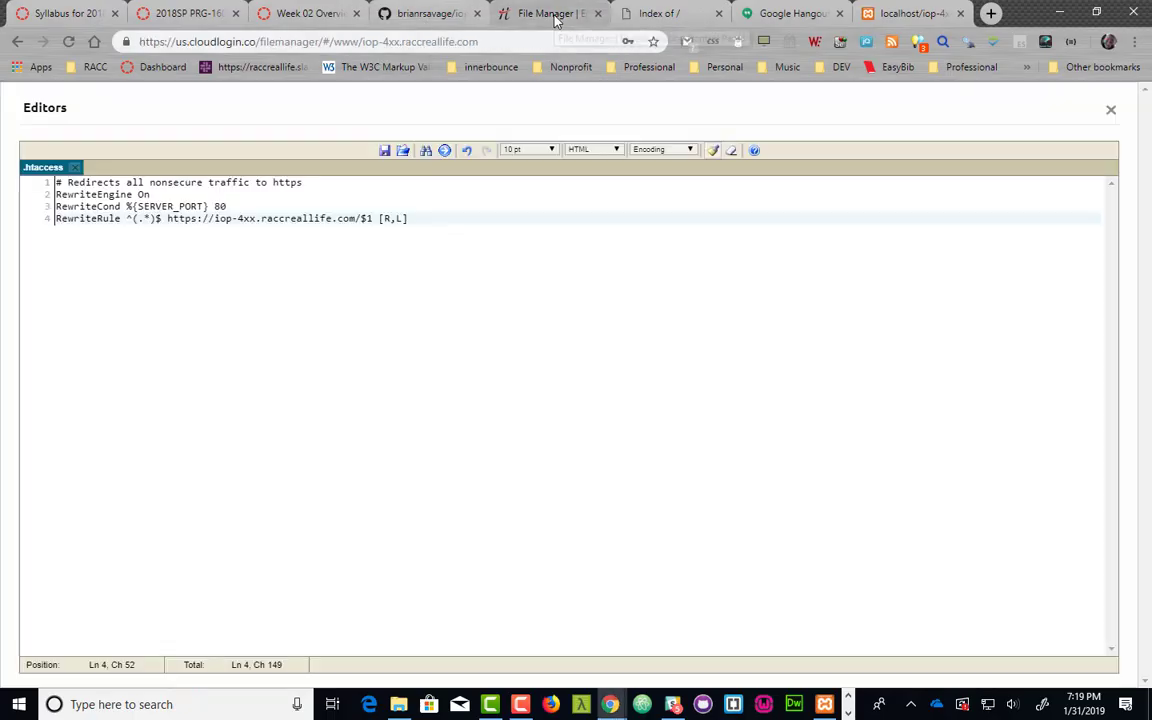
click(1110, 109)
scroll(460, 320, up, 3)
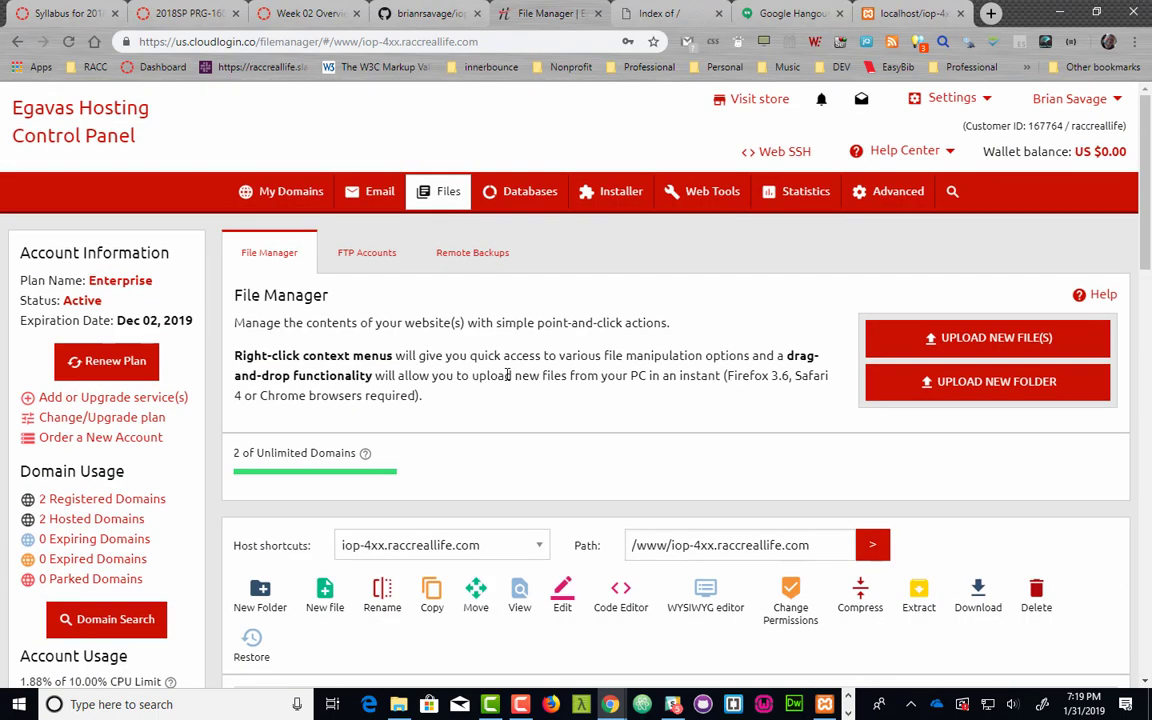
mouse_move(448, 198)
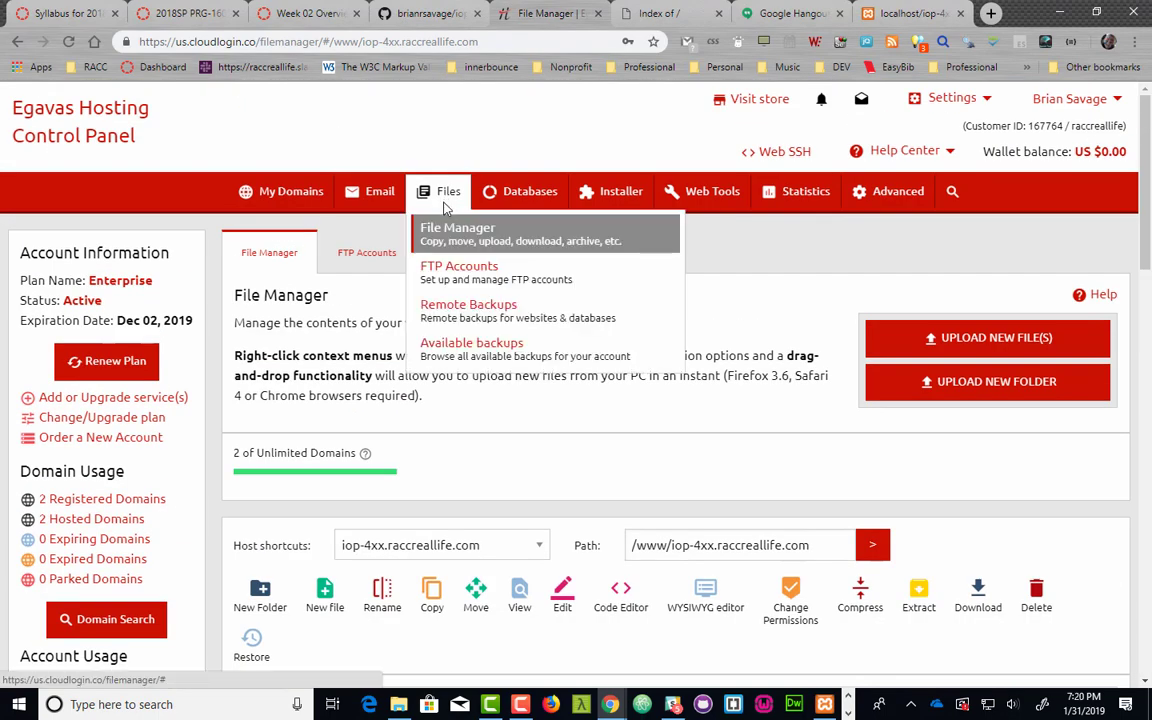
click(461, 281)
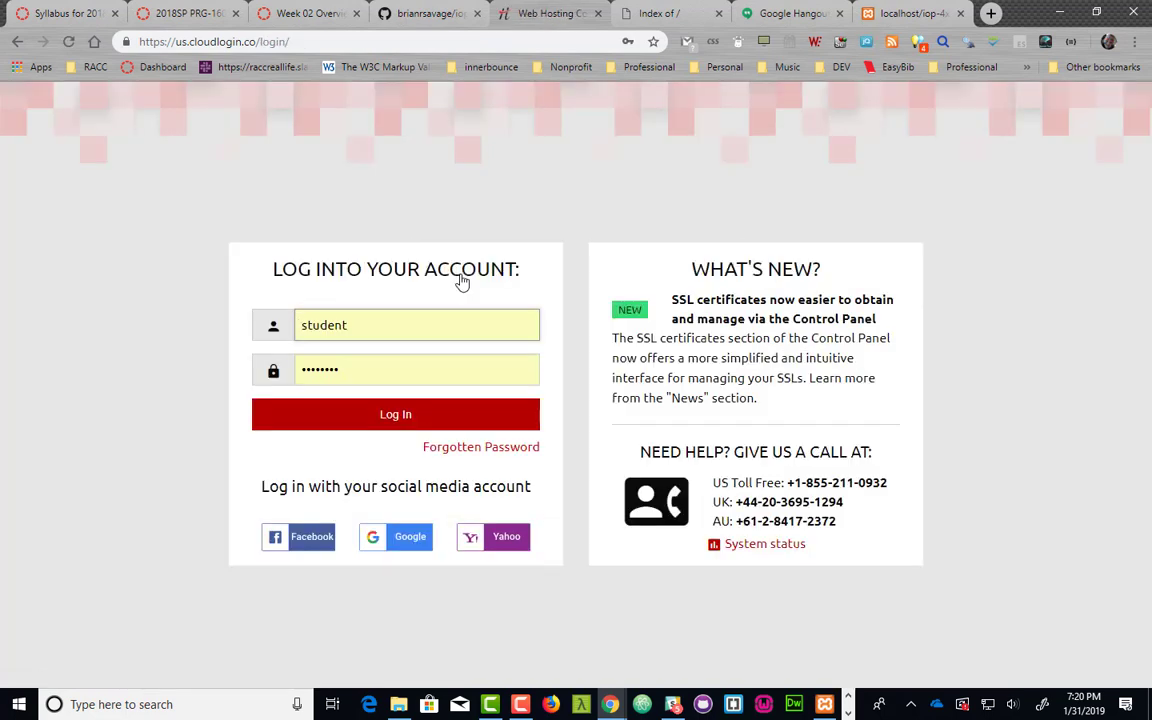
- Sign in to the Egavas control panel with Google and open Files > File Manager
click(407, 536)
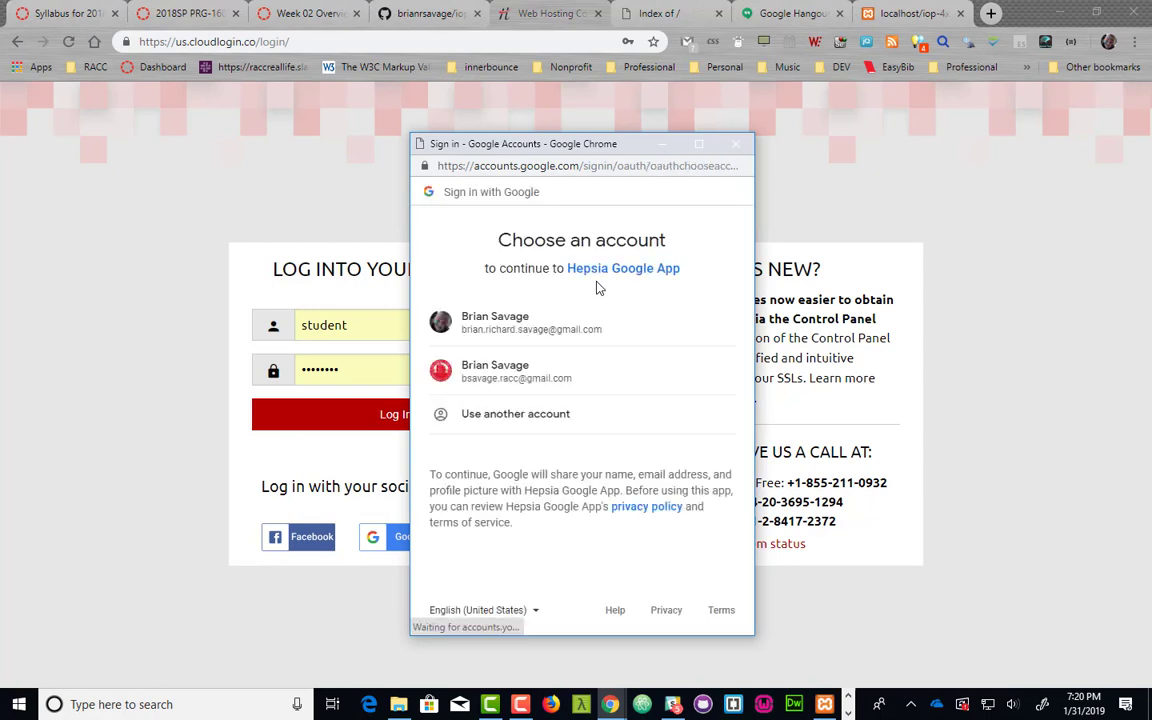
click(585, 330)
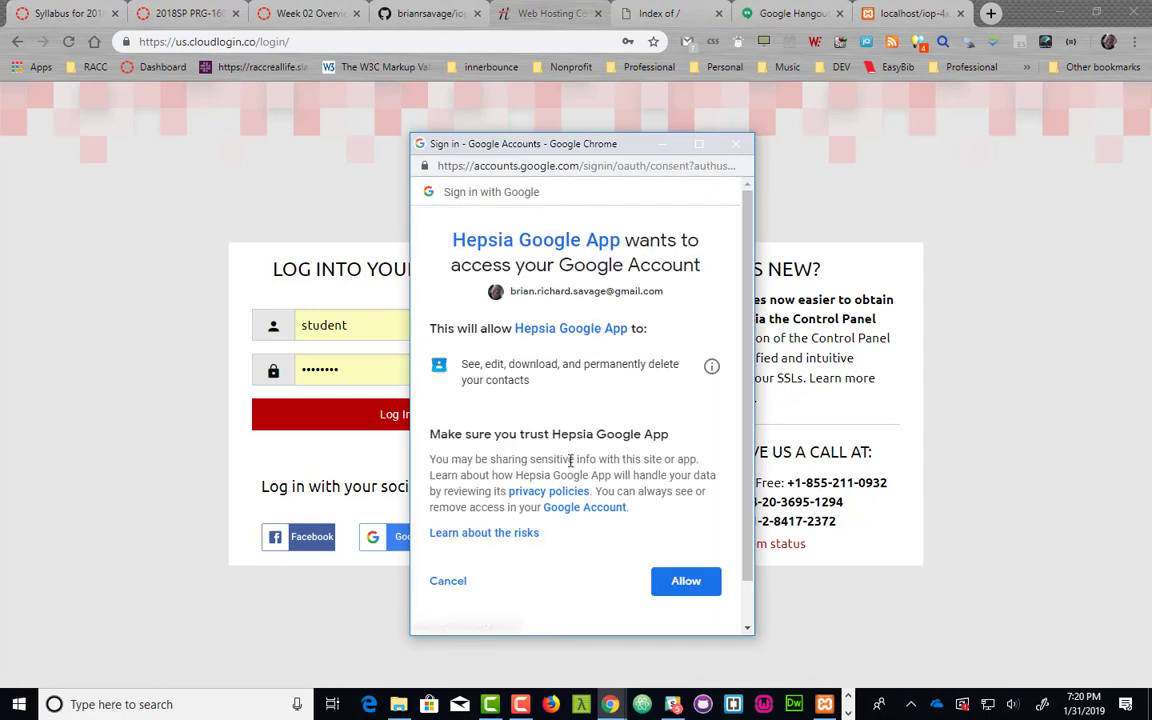
scroll(600, 470, down, 1)
click(686, 536)
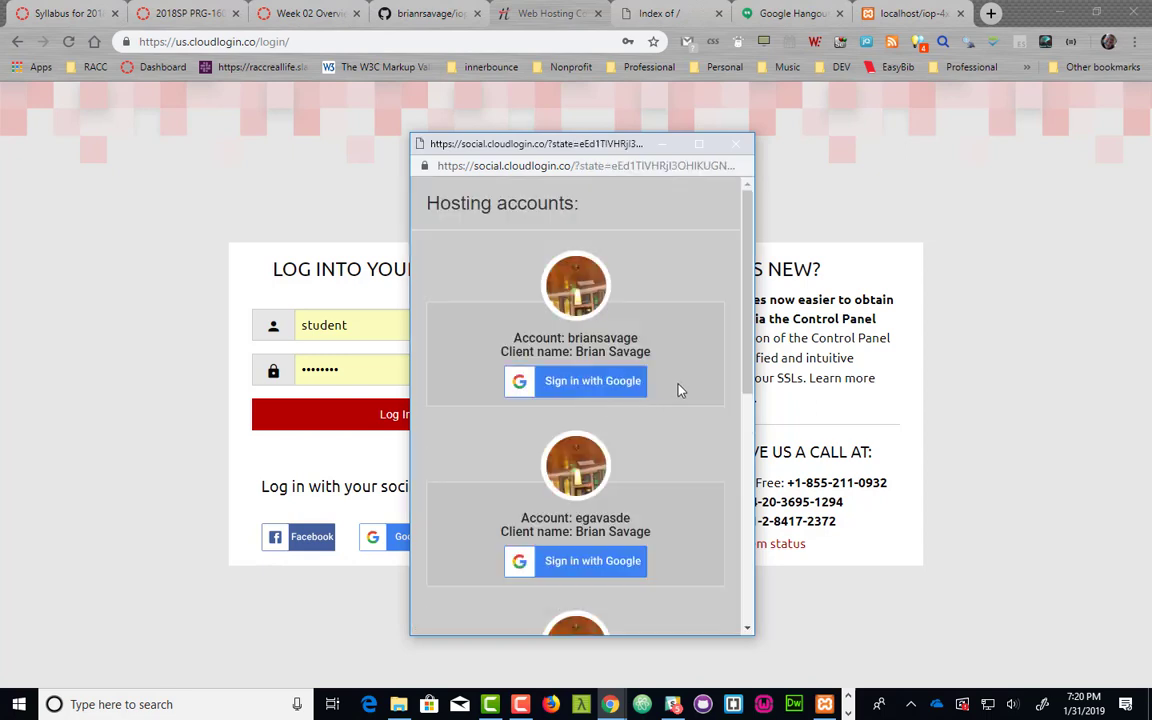
scroll(670, 396, down, 3)
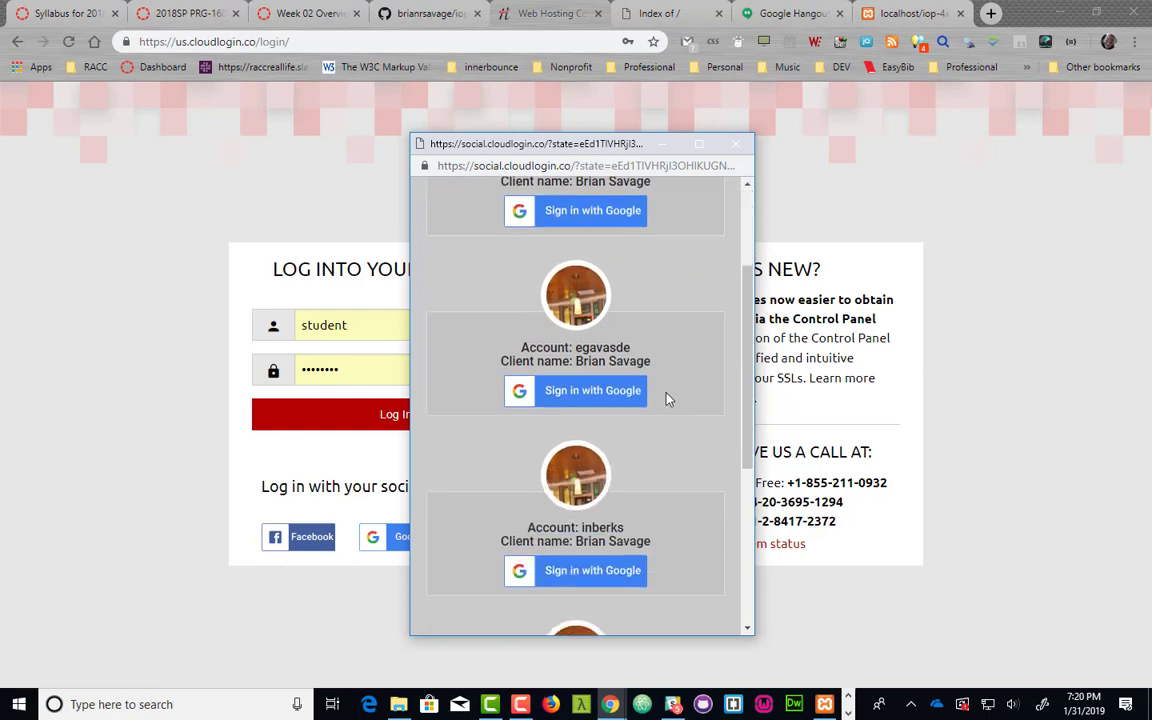
scroll(665, 400, down, 2)
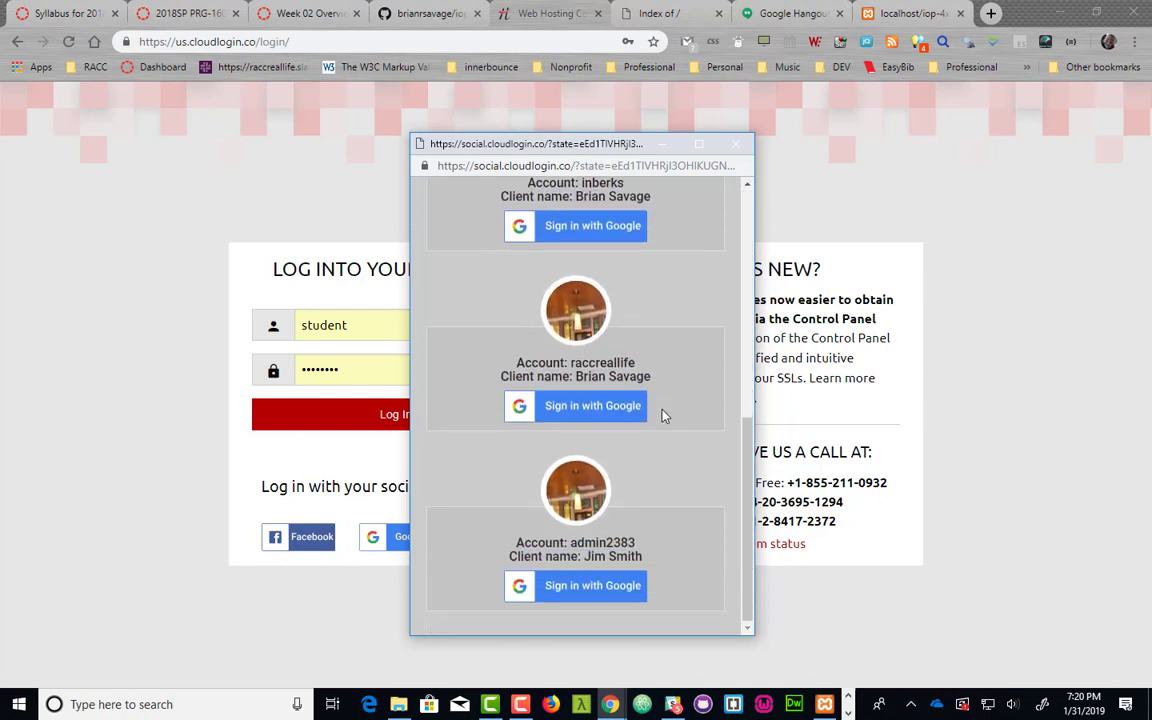
click(592, 406)
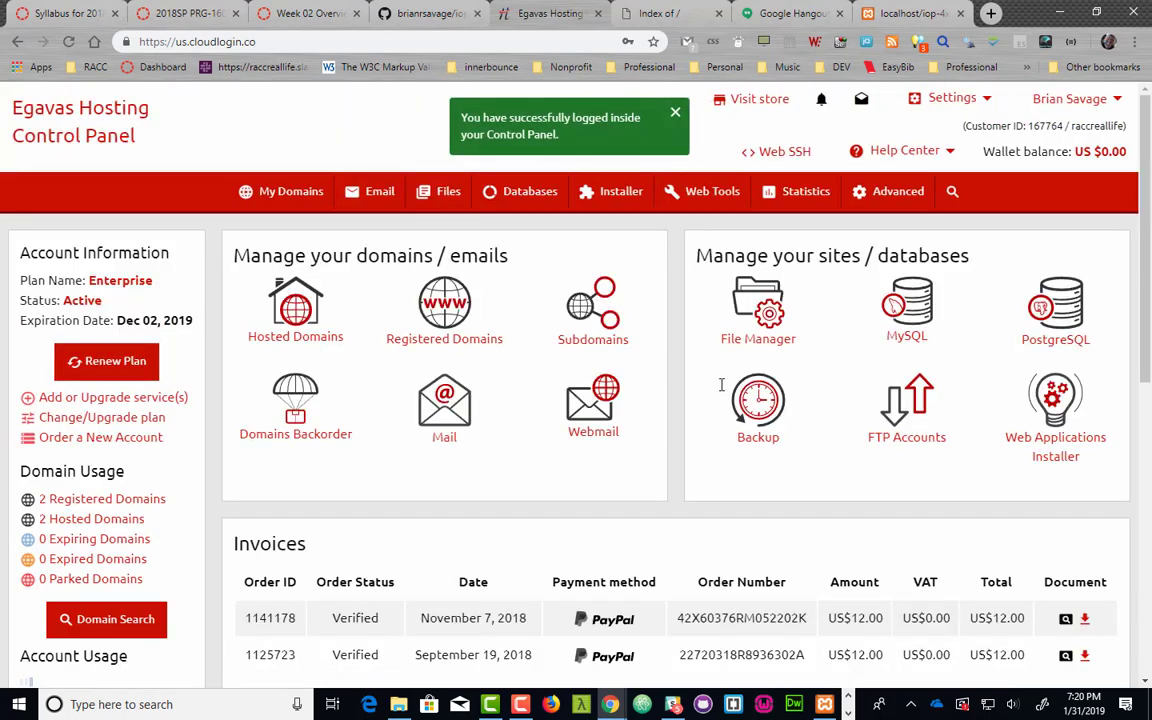
click(443, 191)
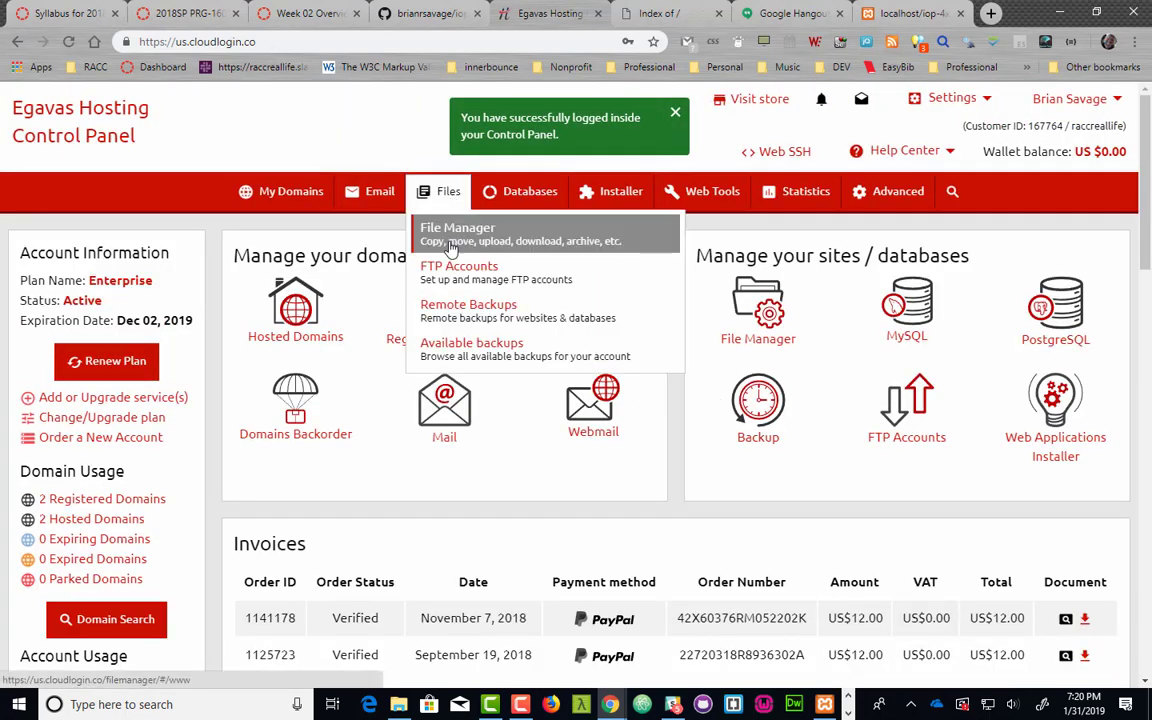
click(452, 240)
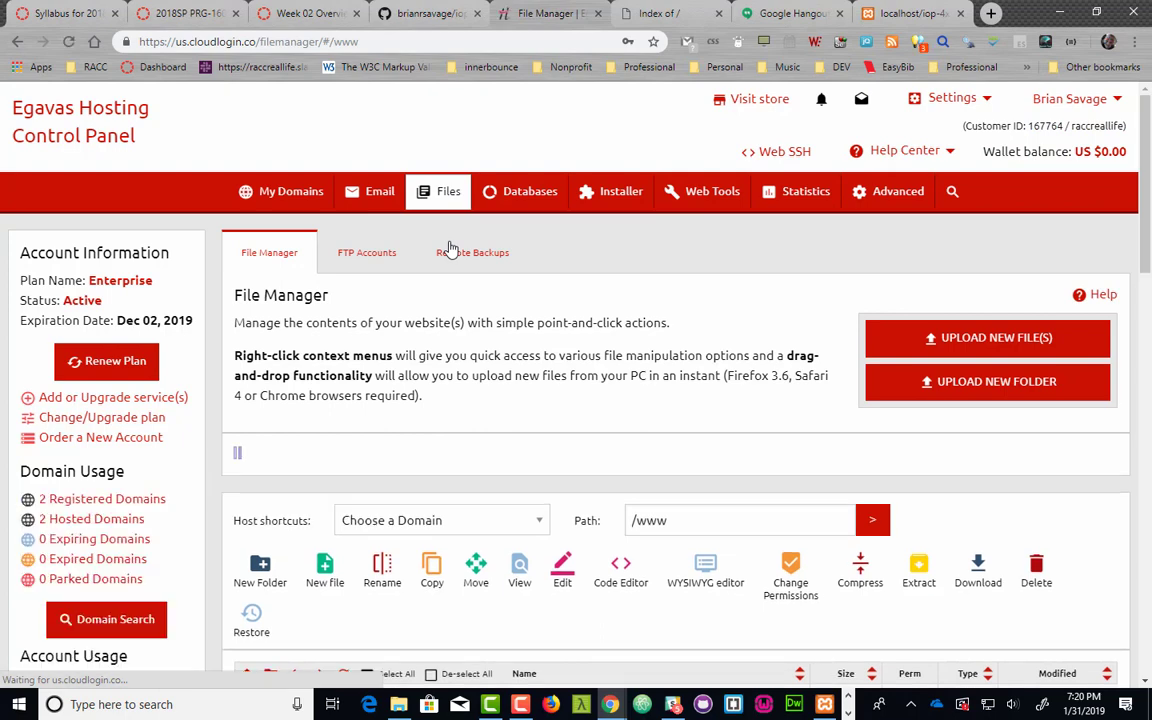
- Create a new FTP account for the iop-4xx.raccreallife.com domain
click(372, 257)
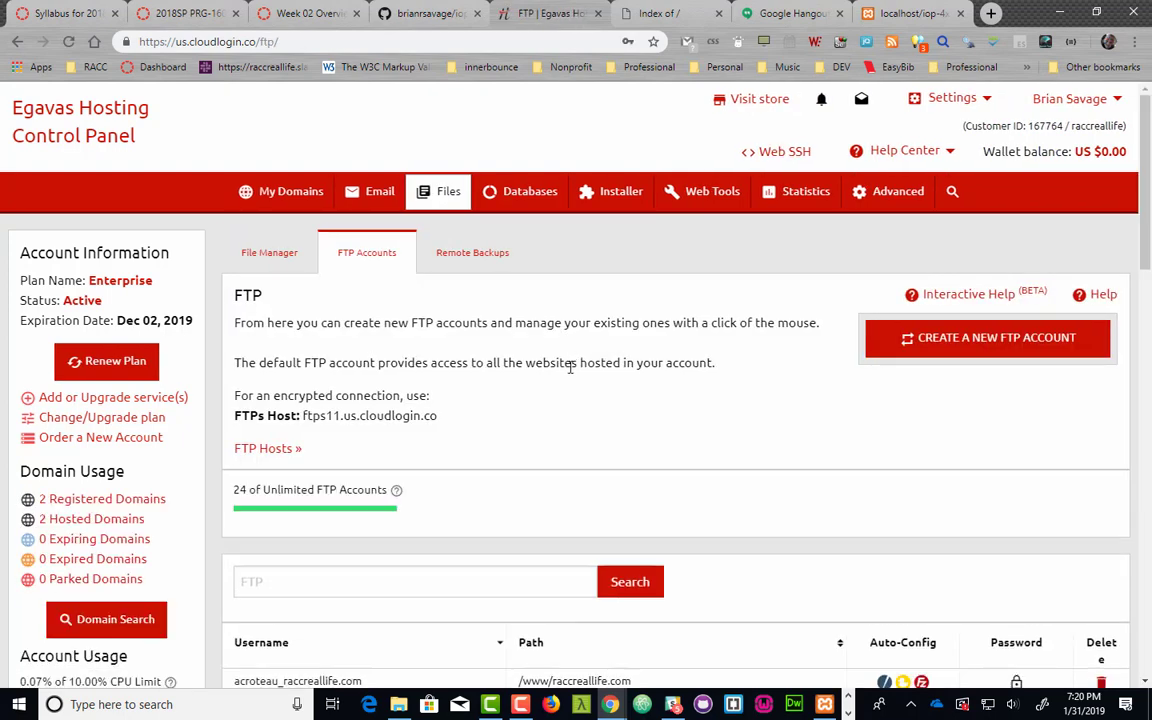
click(970, 340)
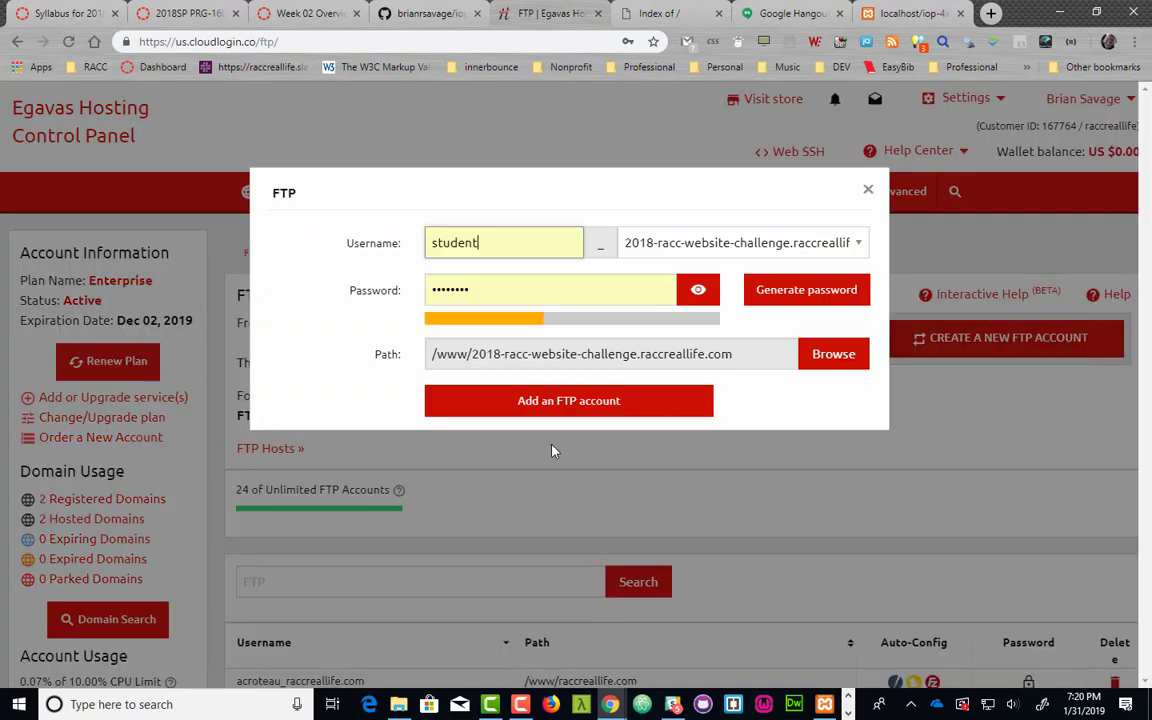
click(698, 290)
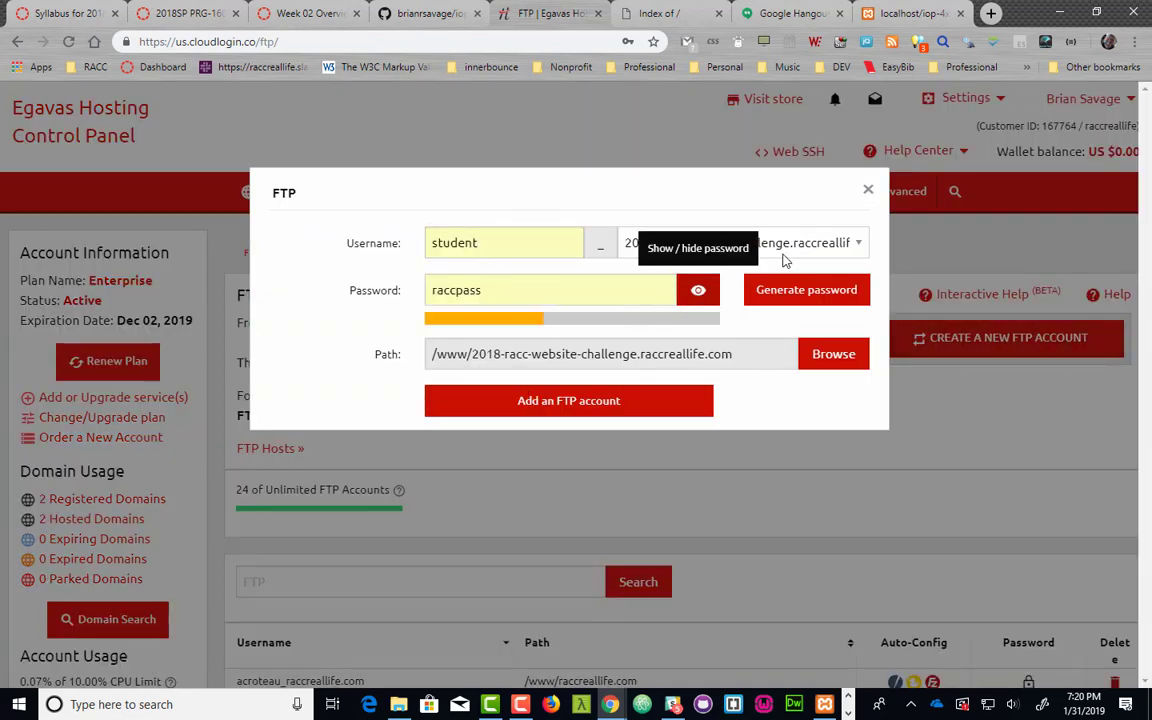
click(838, 246)
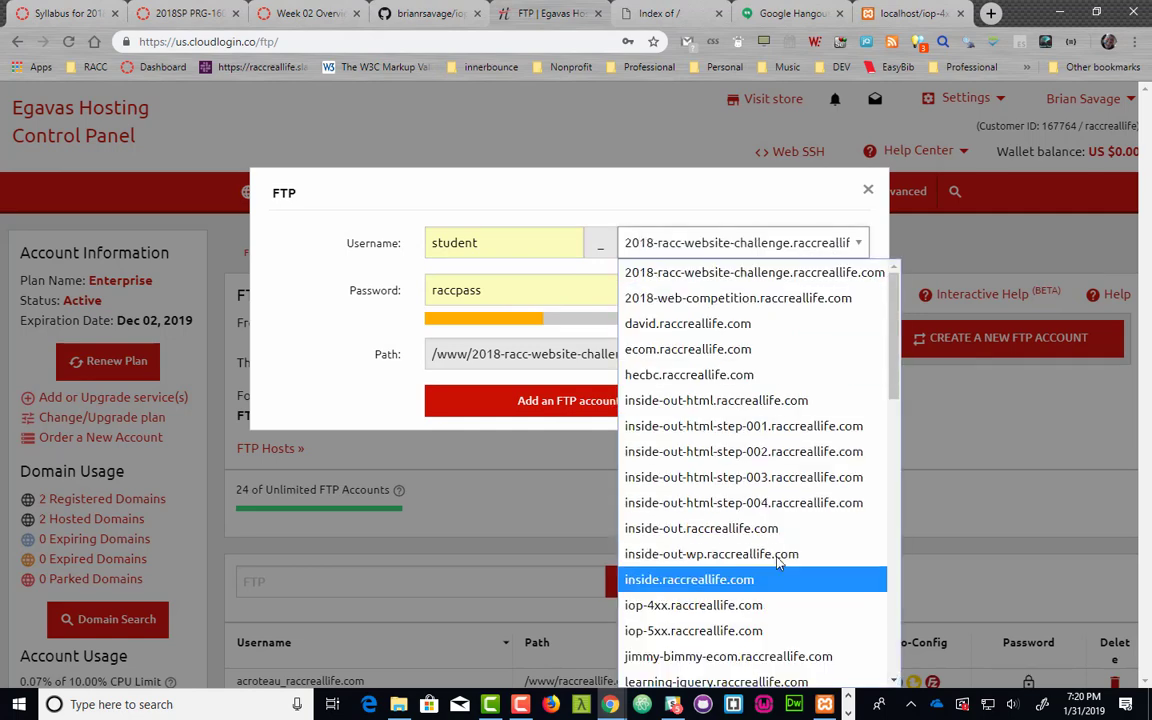
scroll(775, 540, down, 6)
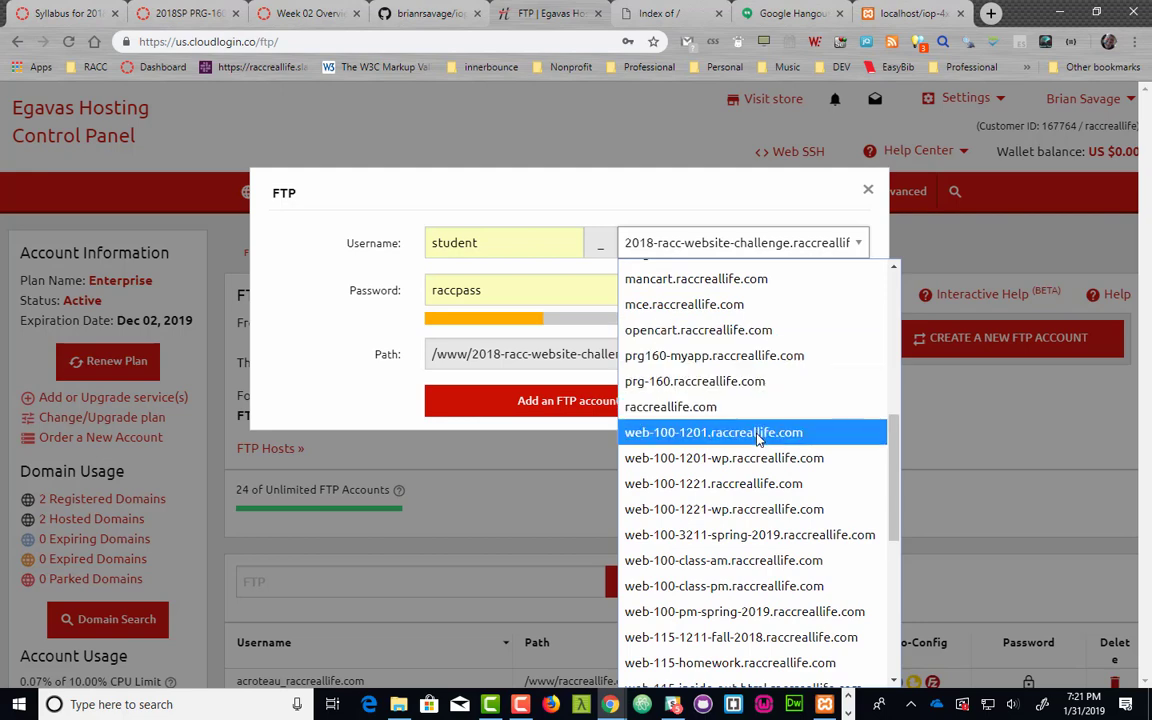
scroll(762, 386, up, 3)
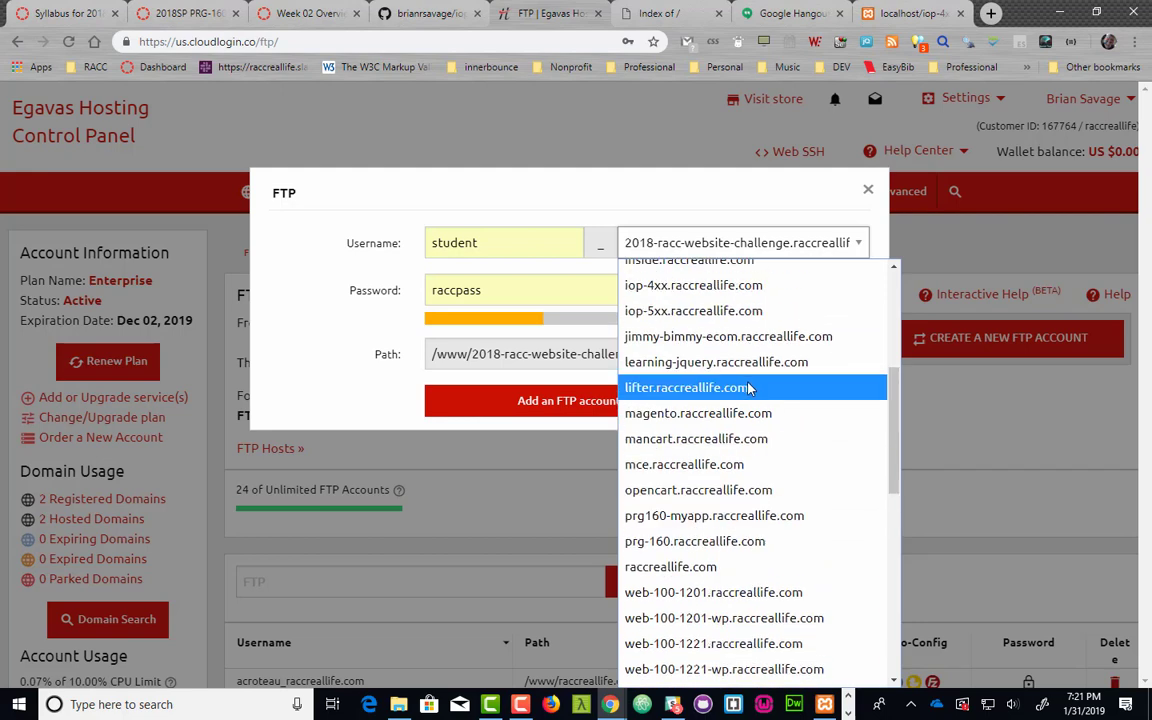
click(758, 297)
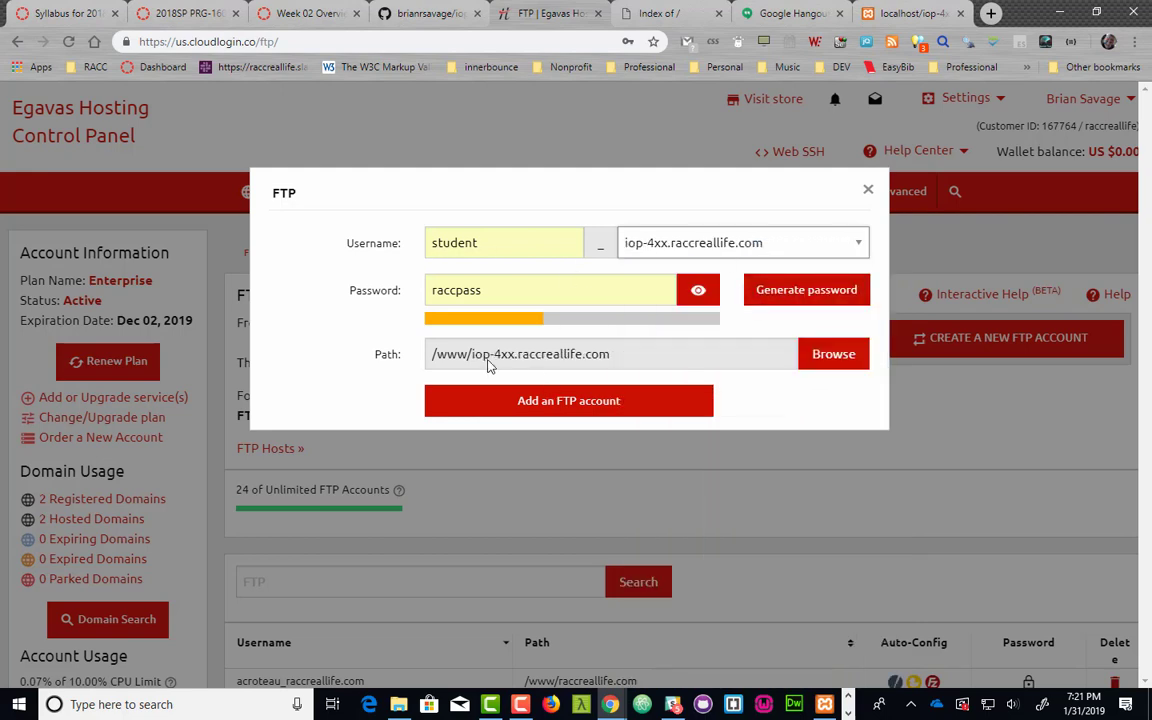
click(617, 402)
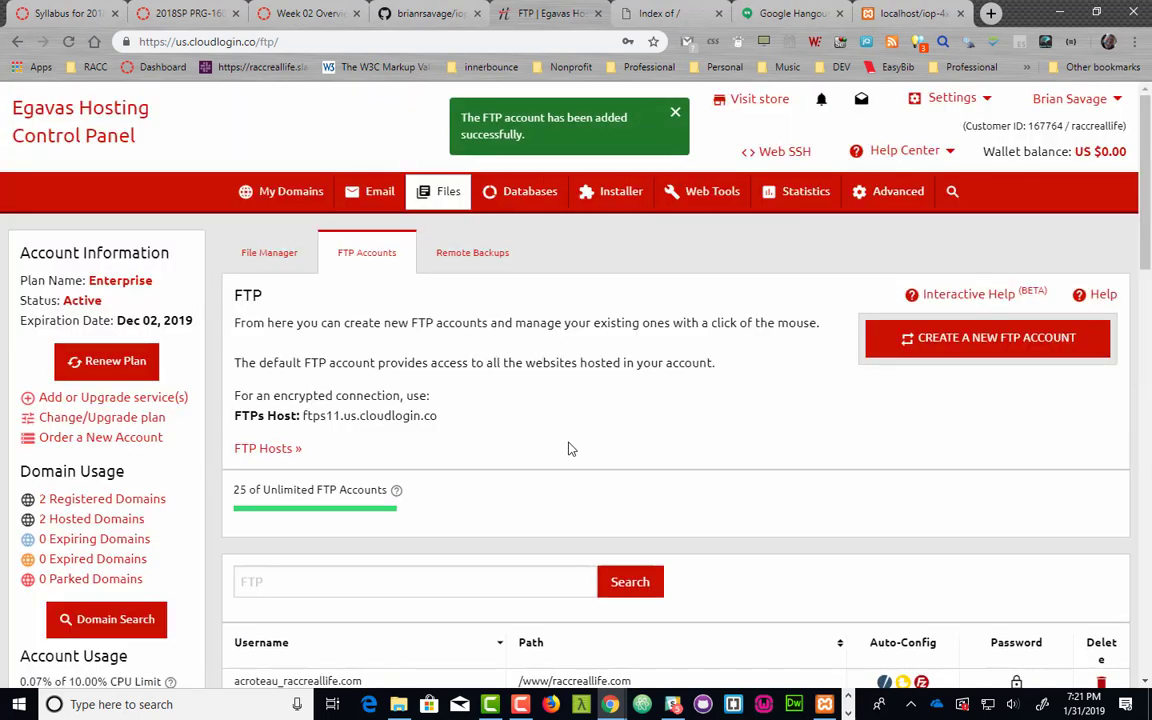
- Filter the FTP accounts list by '4xx' and select the new account's username
scroll(563, 450, down, 3)
click(420, 349)
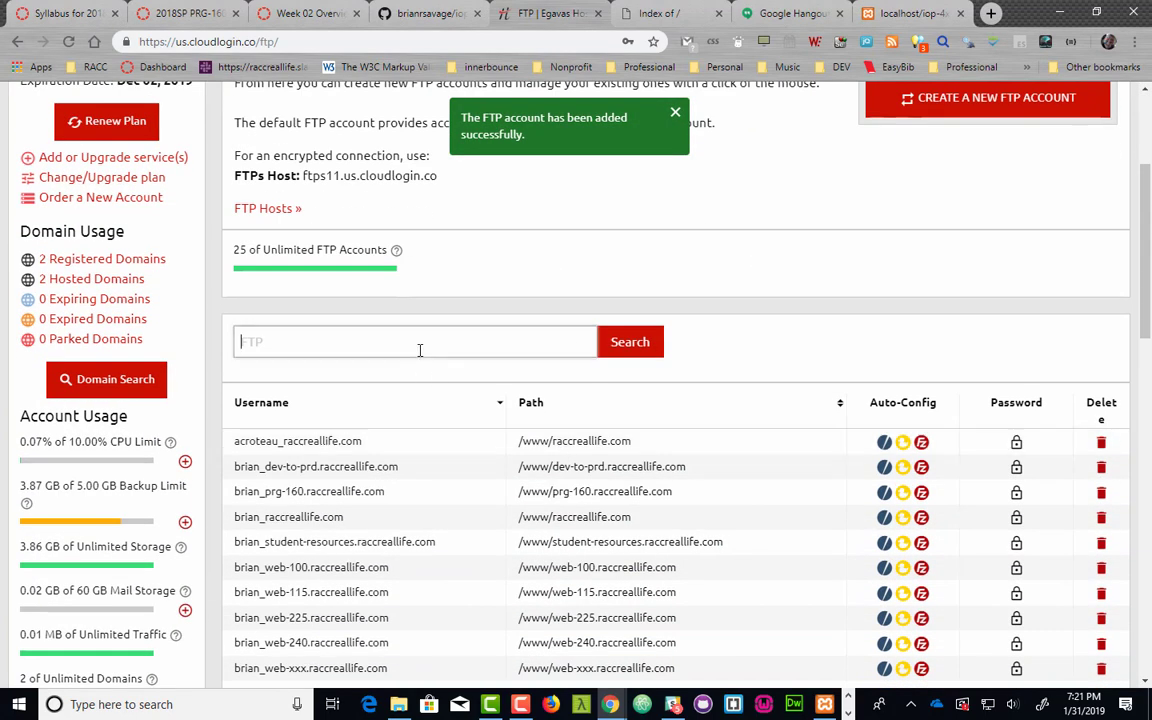
text(4xx)
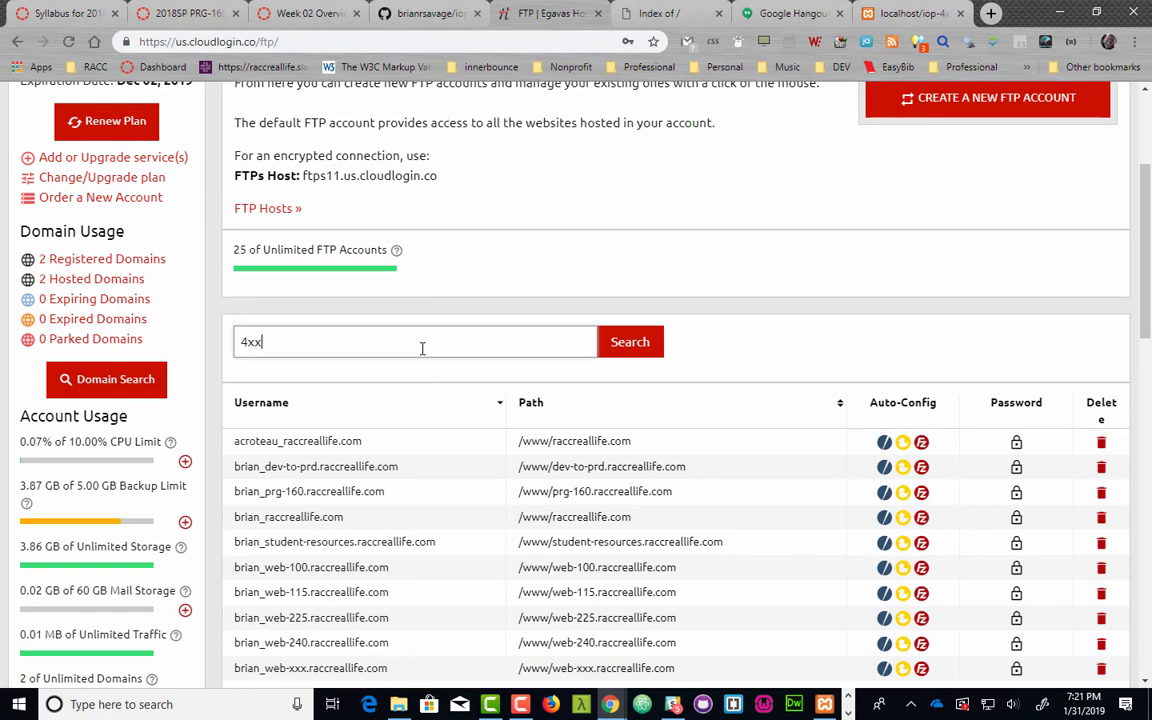
click(630, 343)
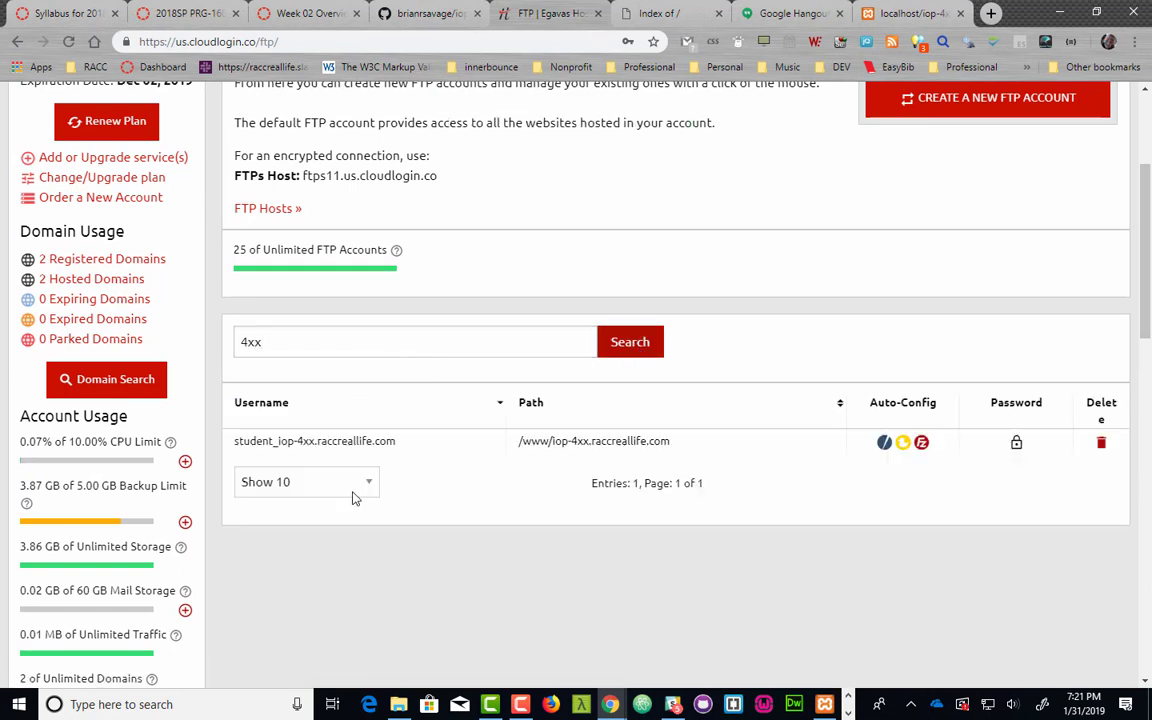
drag(237, 443, 422, 456)
key(ctrl+c)
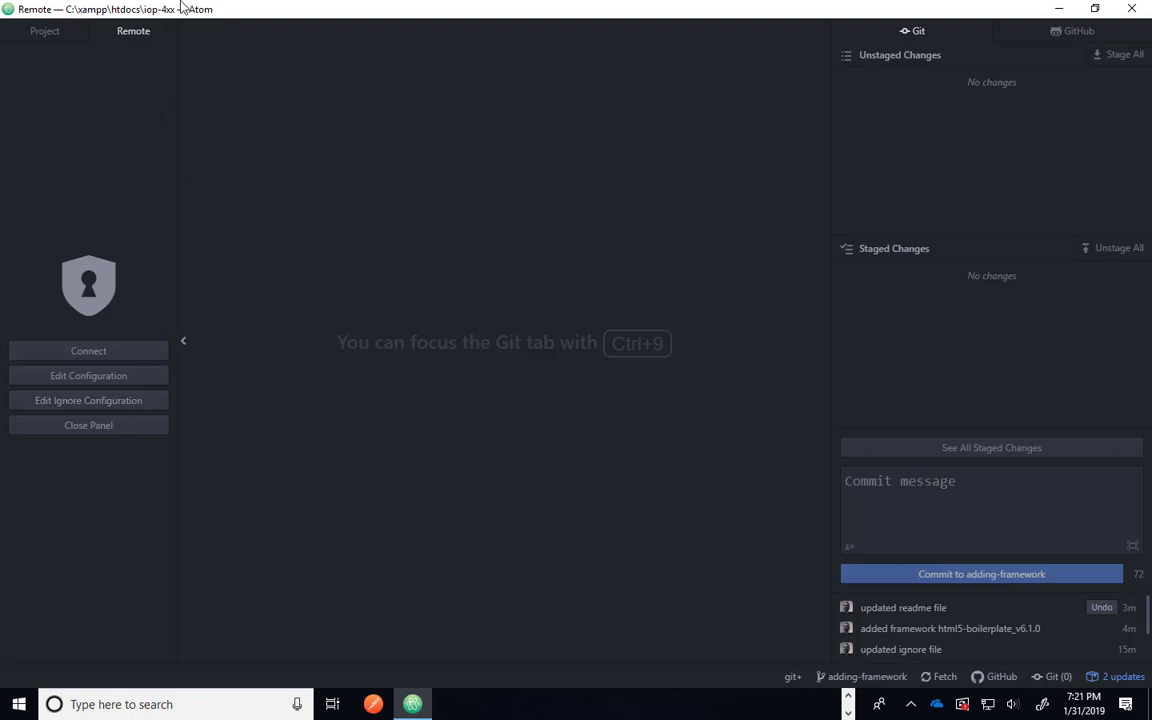
- Create the Remote FTP .ftpignore listing .ftpconfig, .ftpconfig.cson, .ftpignore, id_rsa, .DS_Store and .git
key(alt)
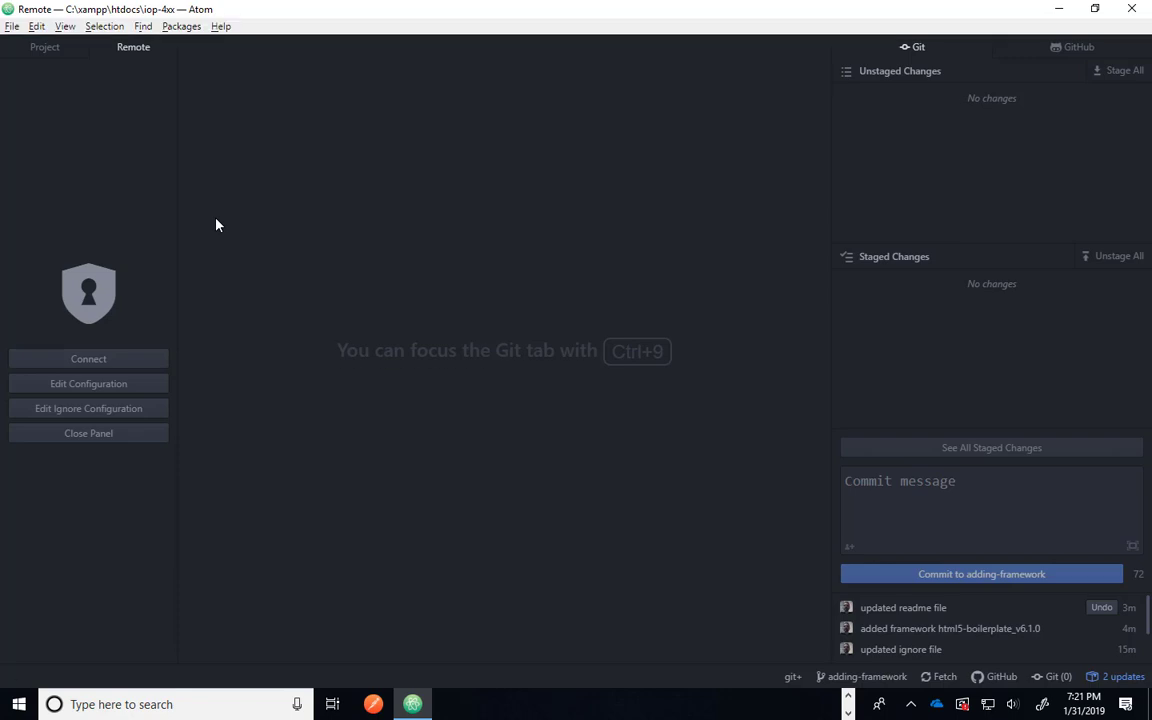
click(172, 29)
mouse_move(224, 256)
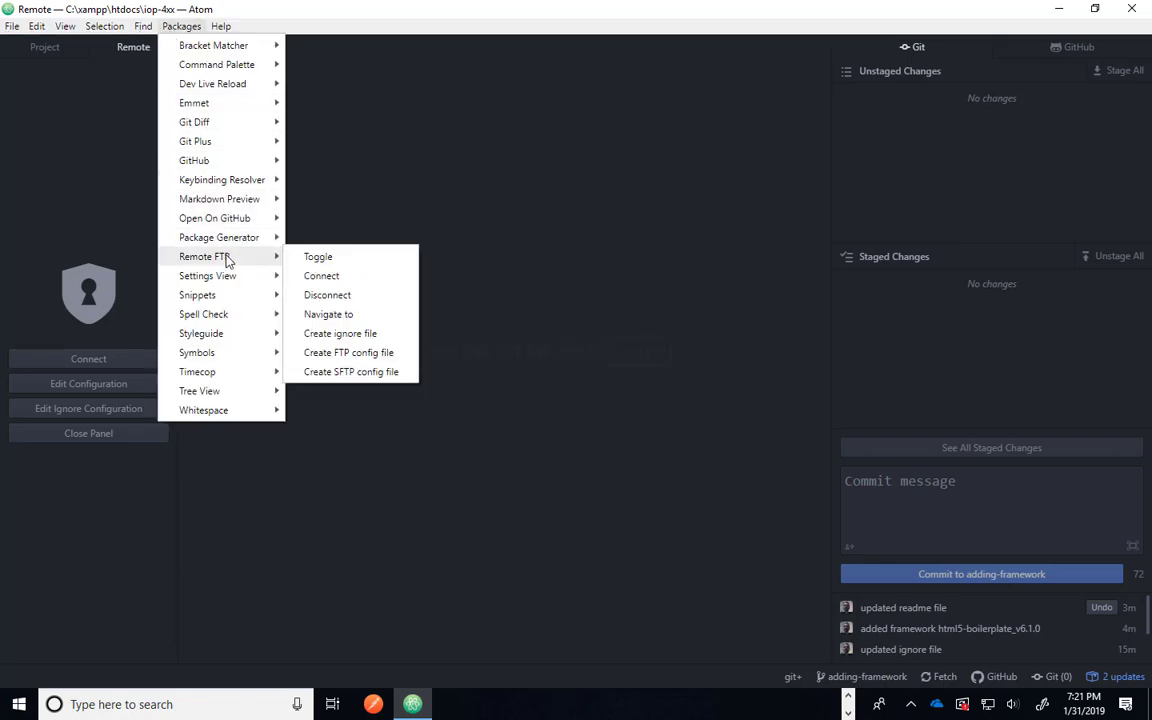
click(394, 339)
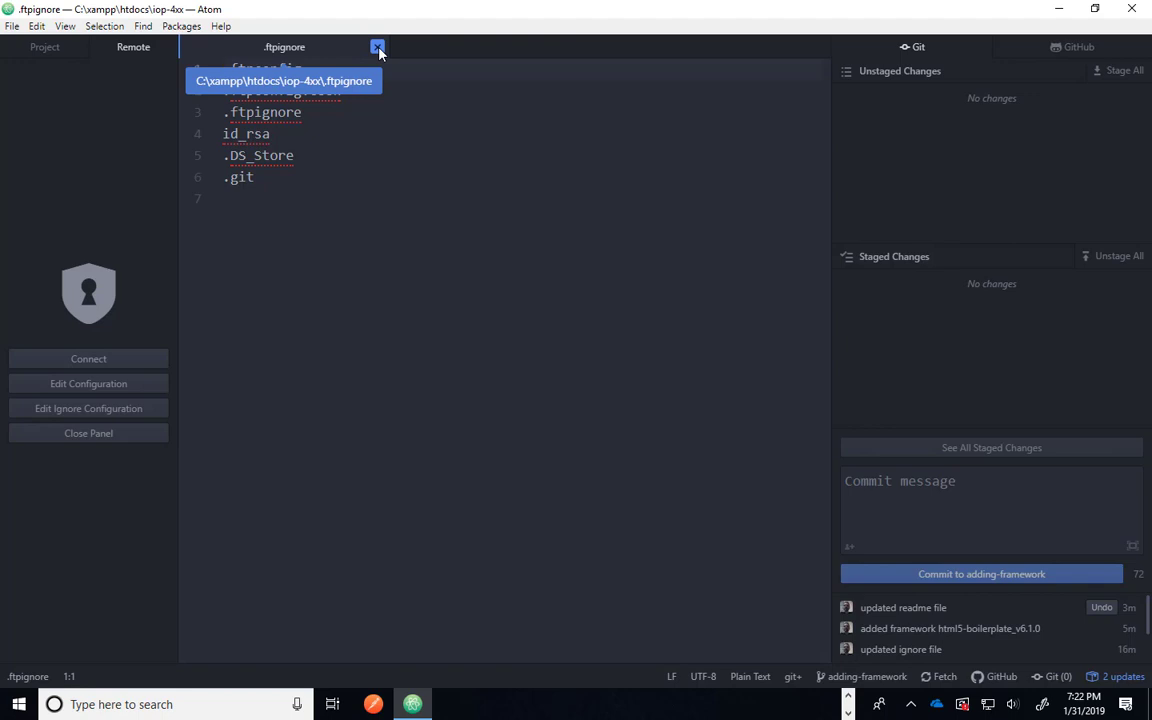
- Close the .ftpignore tab and bring the Packages menu back up
key(alt)
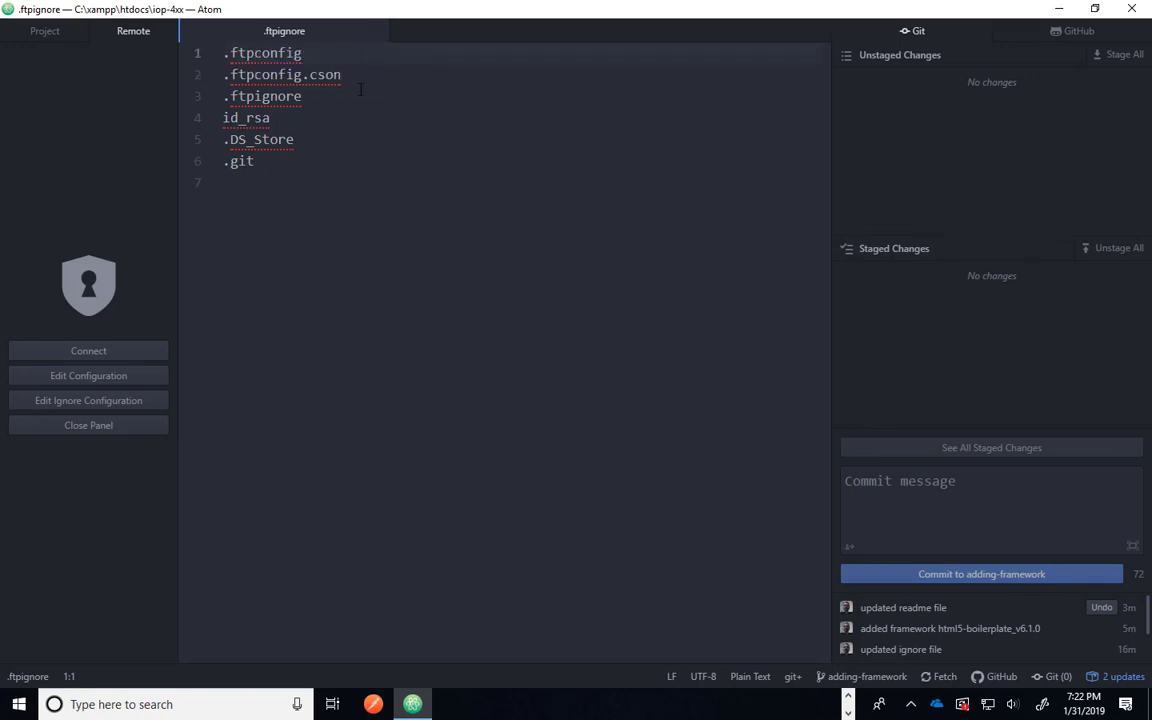
click(377, 32)
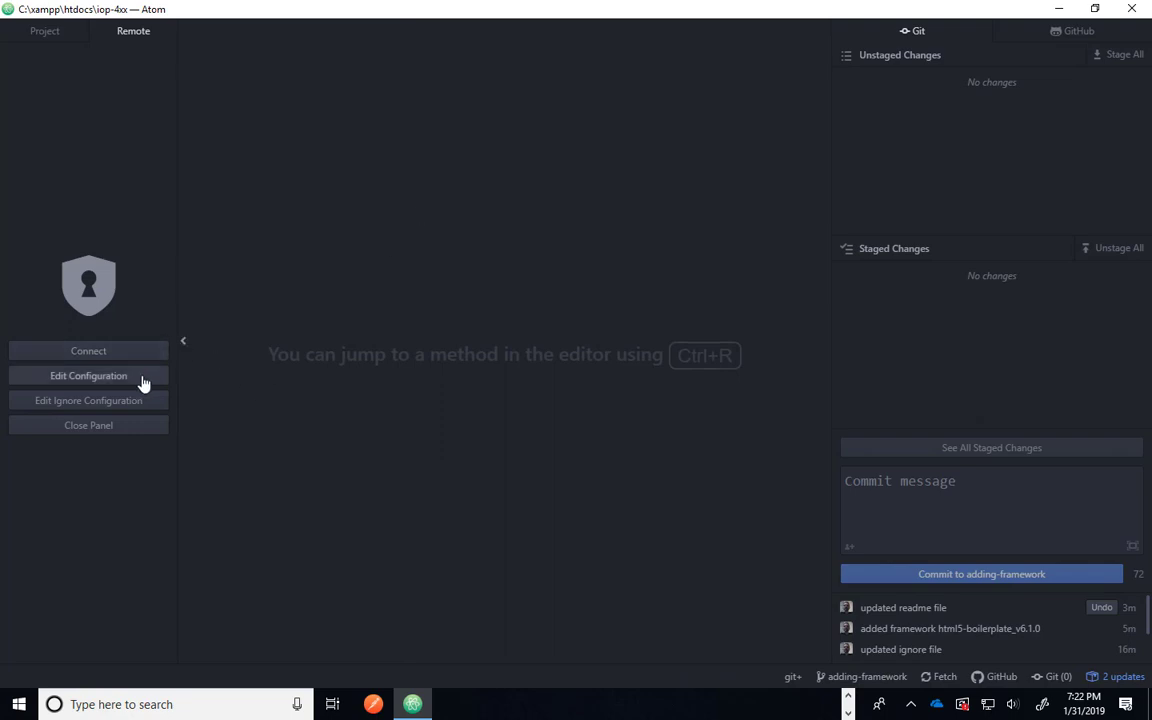
key(alt)
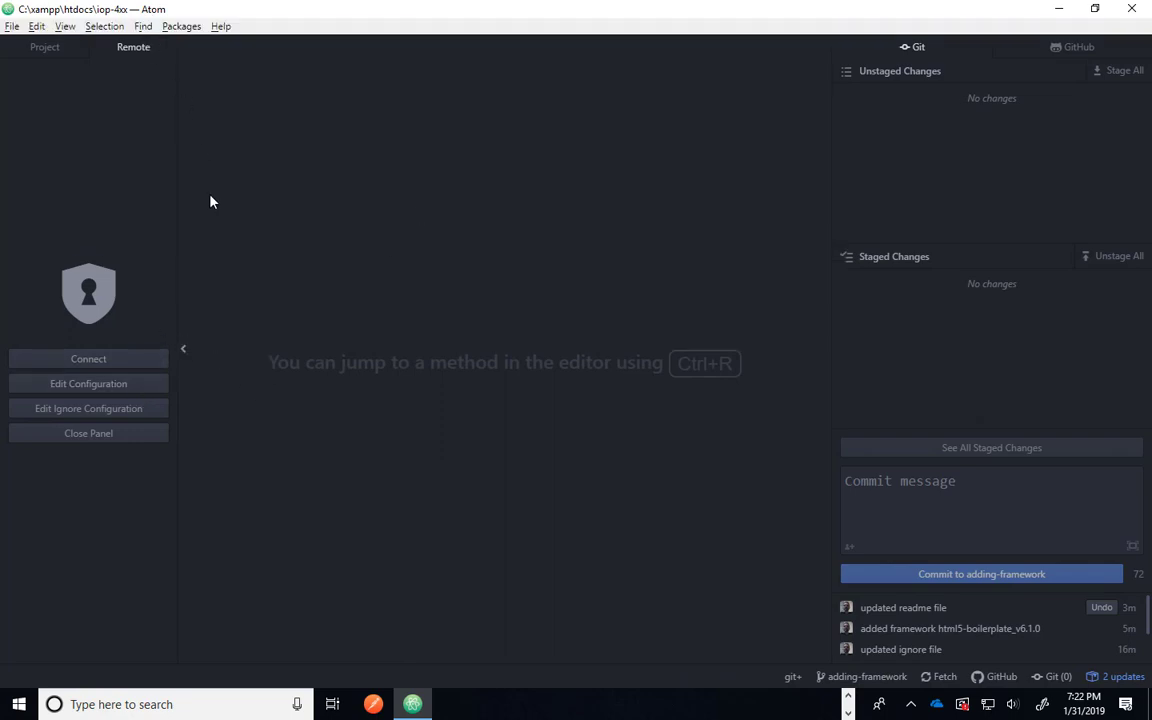
click(181, 26)
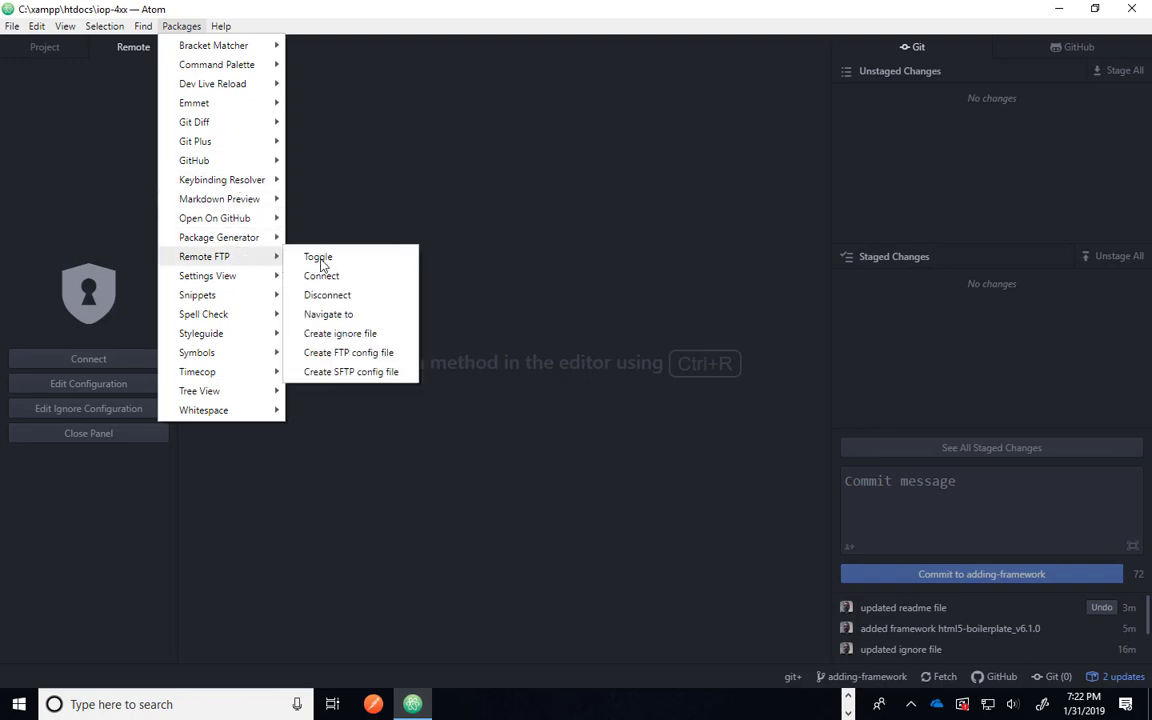
- Create the Remote FTP .ftpconfig and set its host to iop-4xx.raccreallife.com
click(396, 358)
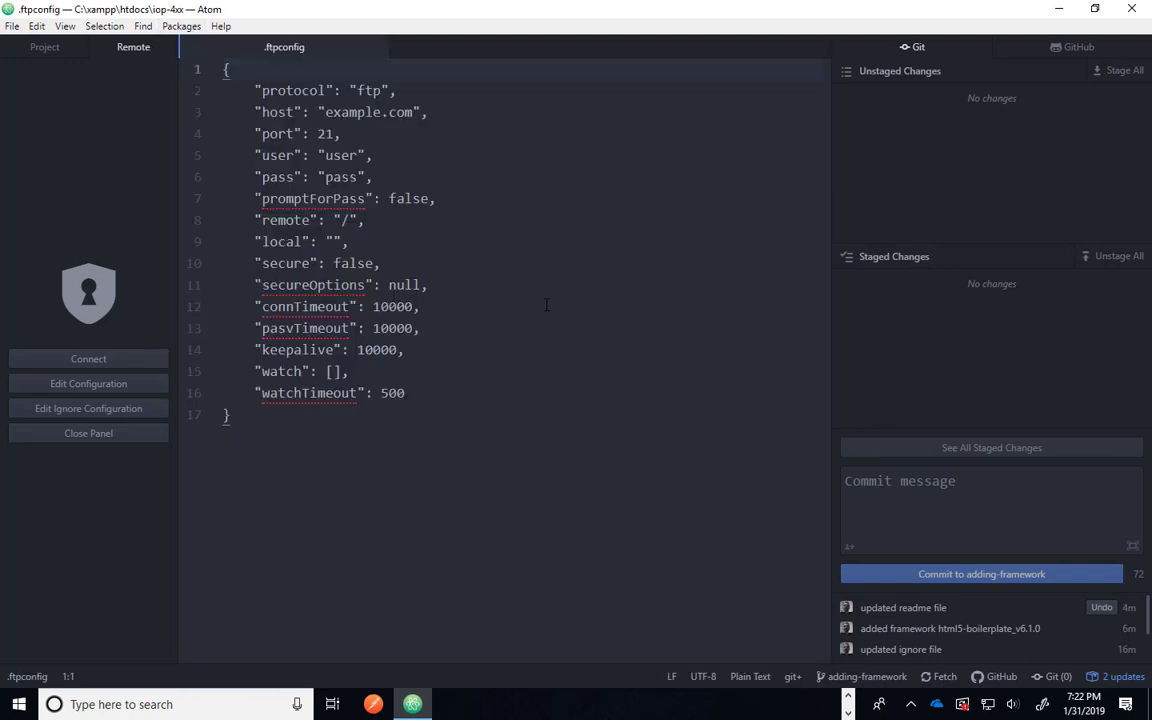
drag(326, 112, 414, 96)
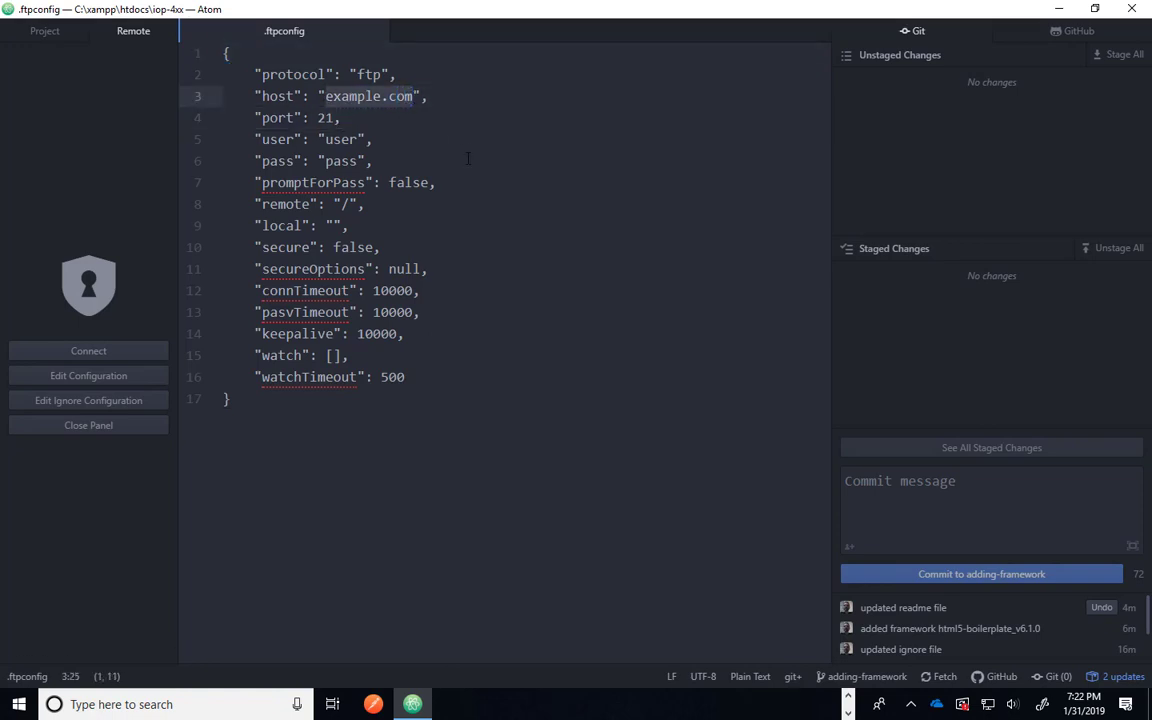
key(ctrl+v)
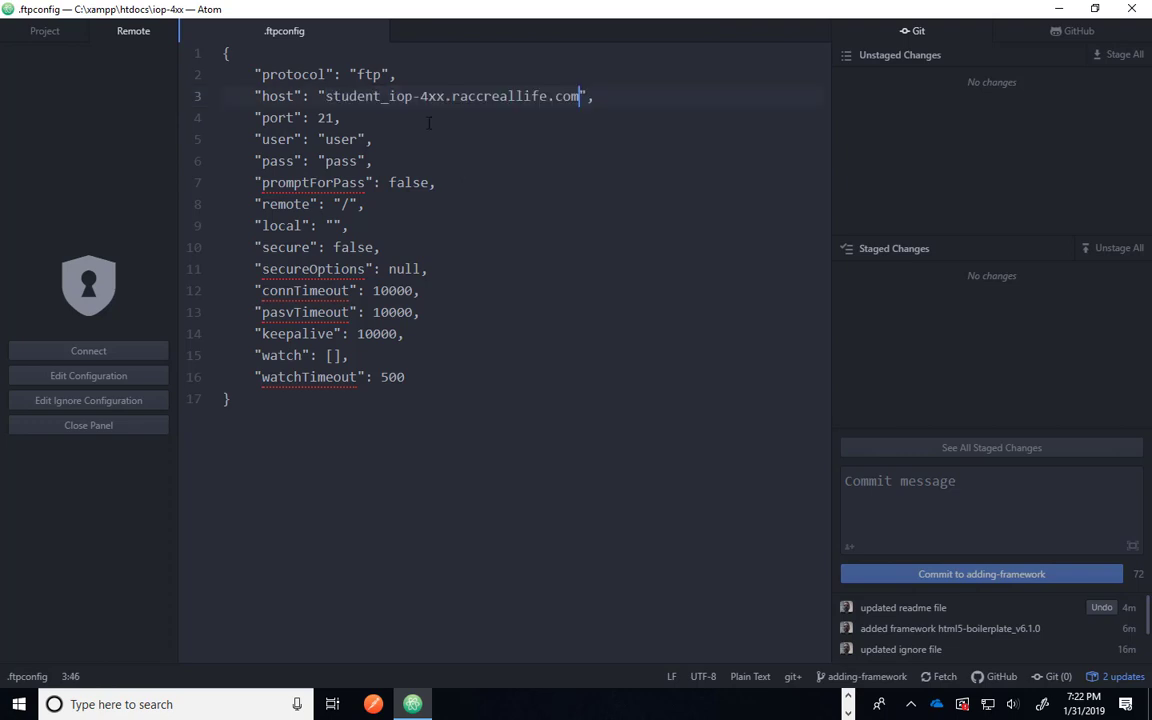
drag(387, 96, 341, 96)
key(BackSpace)
key(BackSpace)
key(BackSpace)
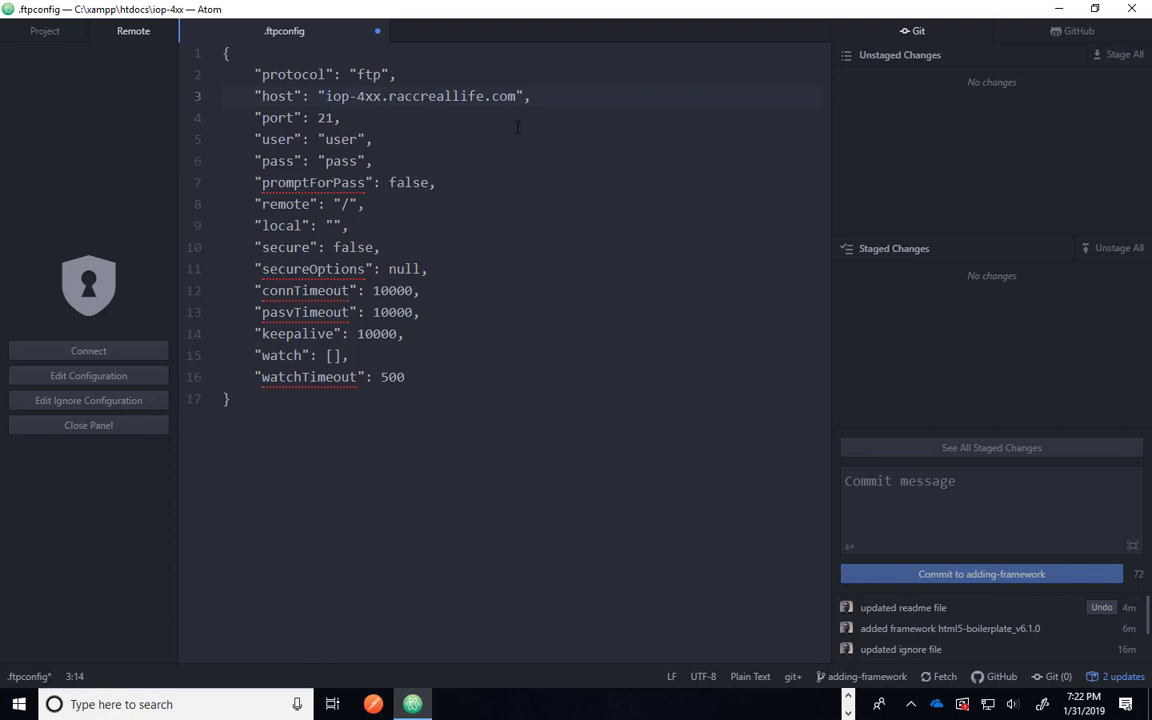
- Fill in the new FTP account's username and password, then save .ftpconfig
key(Down)
key(Down)
key(ctrl+shift+Right)
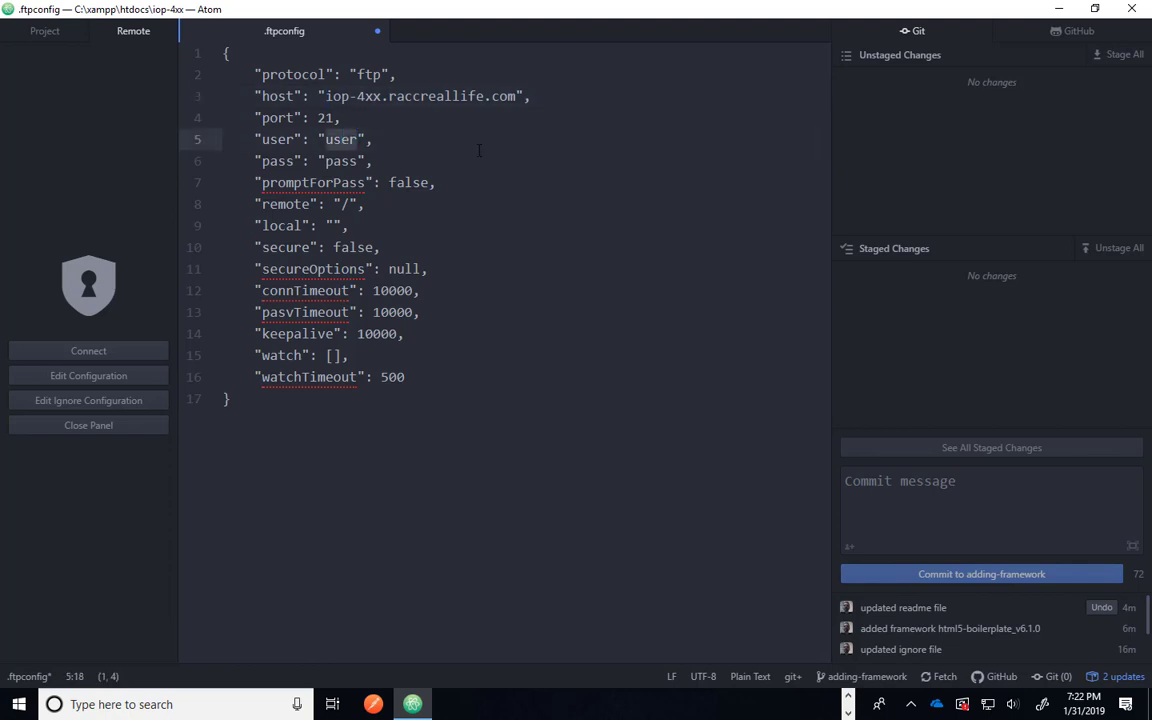
key(ctrl+v)
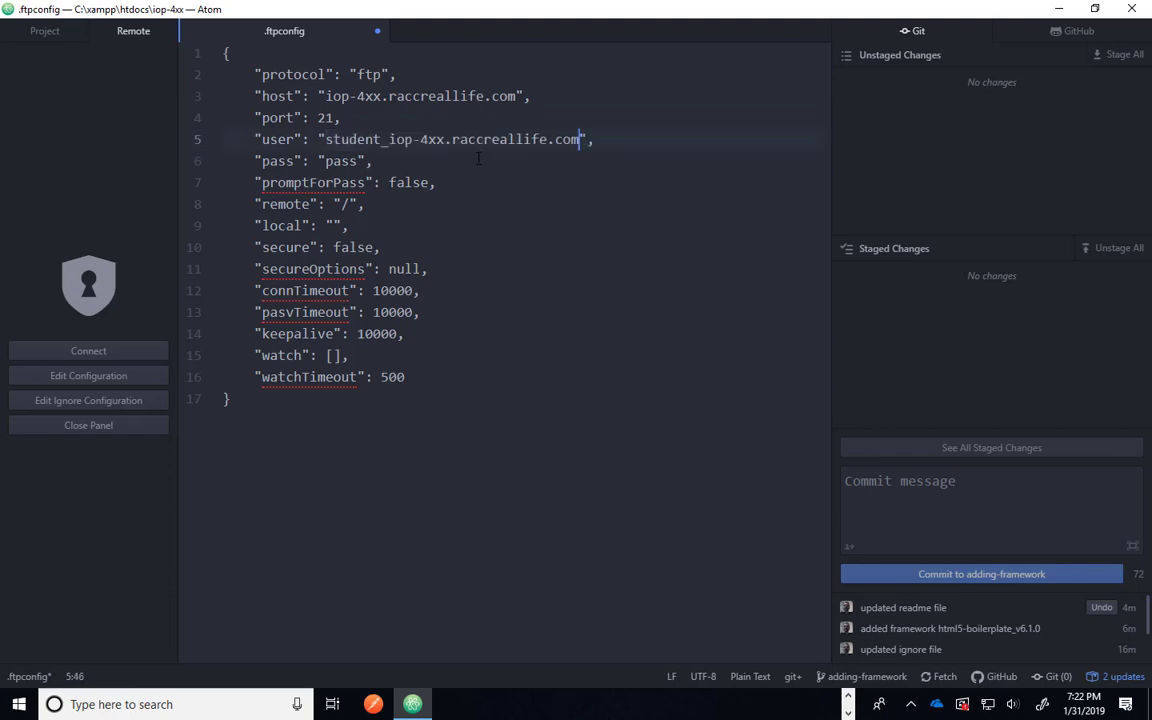
key(Down)
key(ctrl+Left)
text(racc)
key(Down)
key(Down)
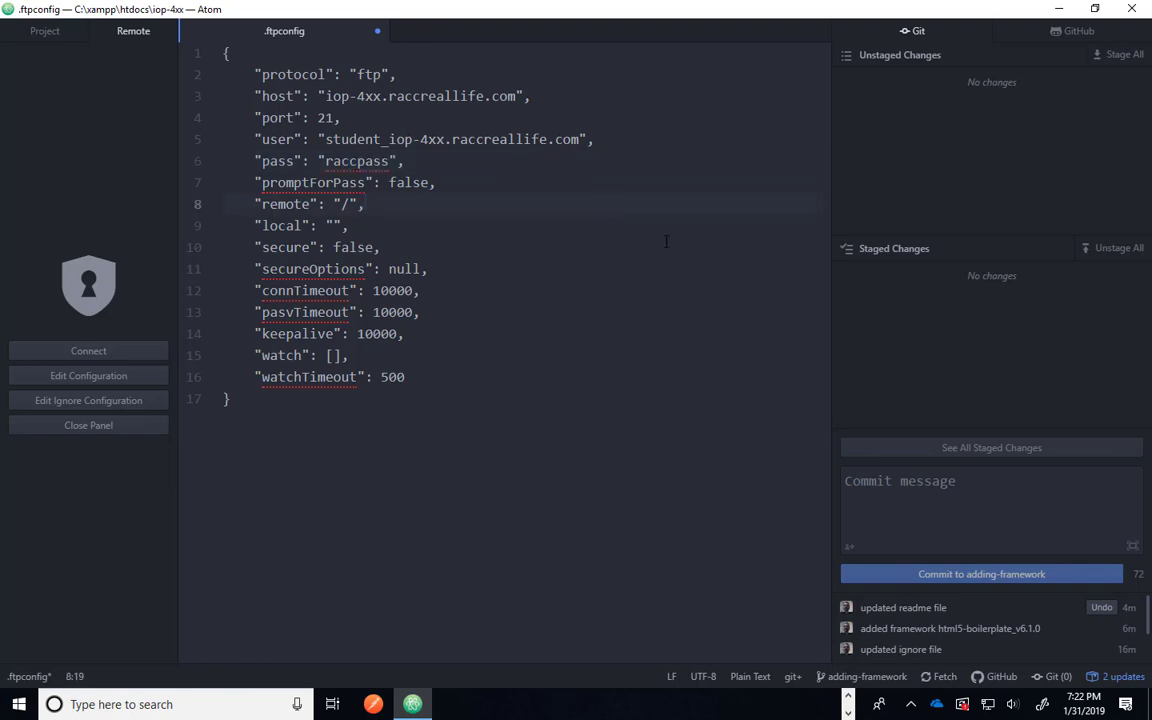
key(ctrl+s)
- Close .ftpconfig, connect to iop-4xx.raccreallife.com, and return to the local iop-4xx project root
click(376, 31)
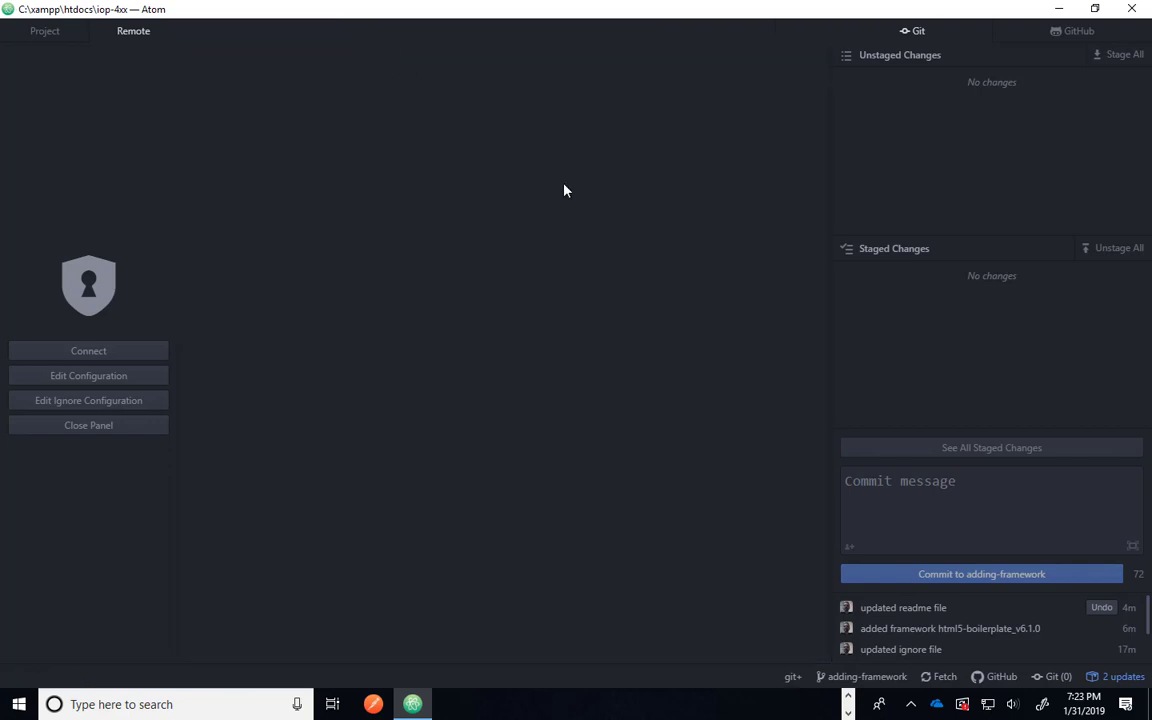
click(121, 351)
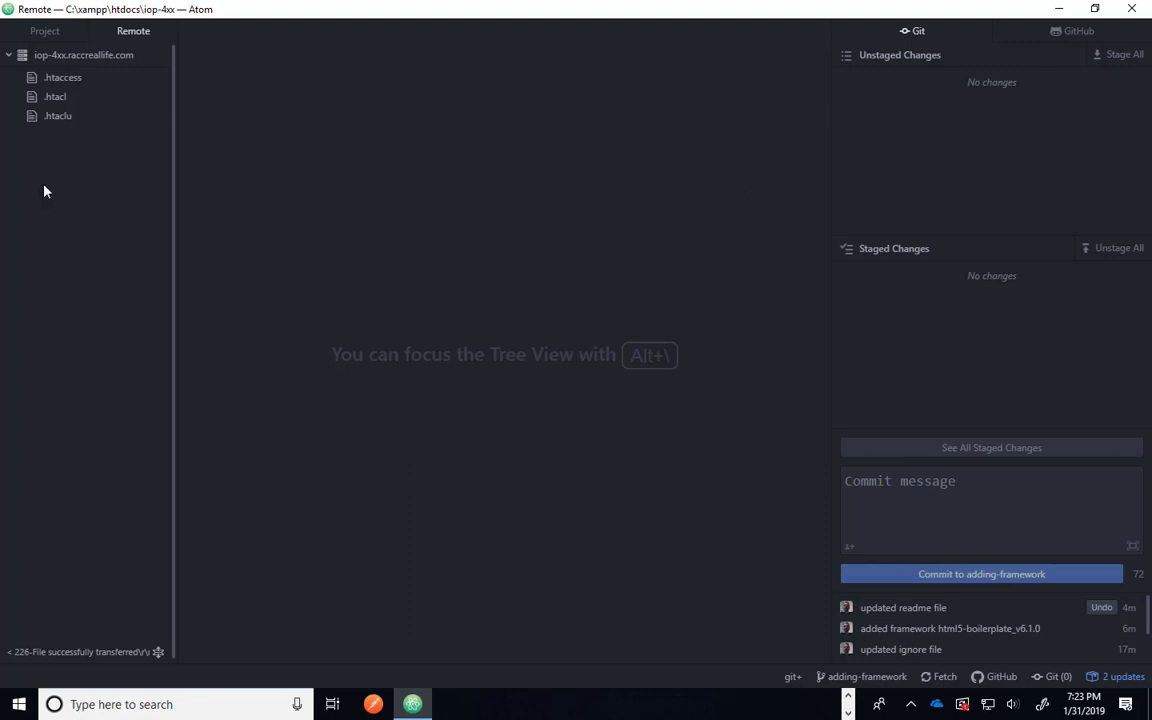
click(44, 31)
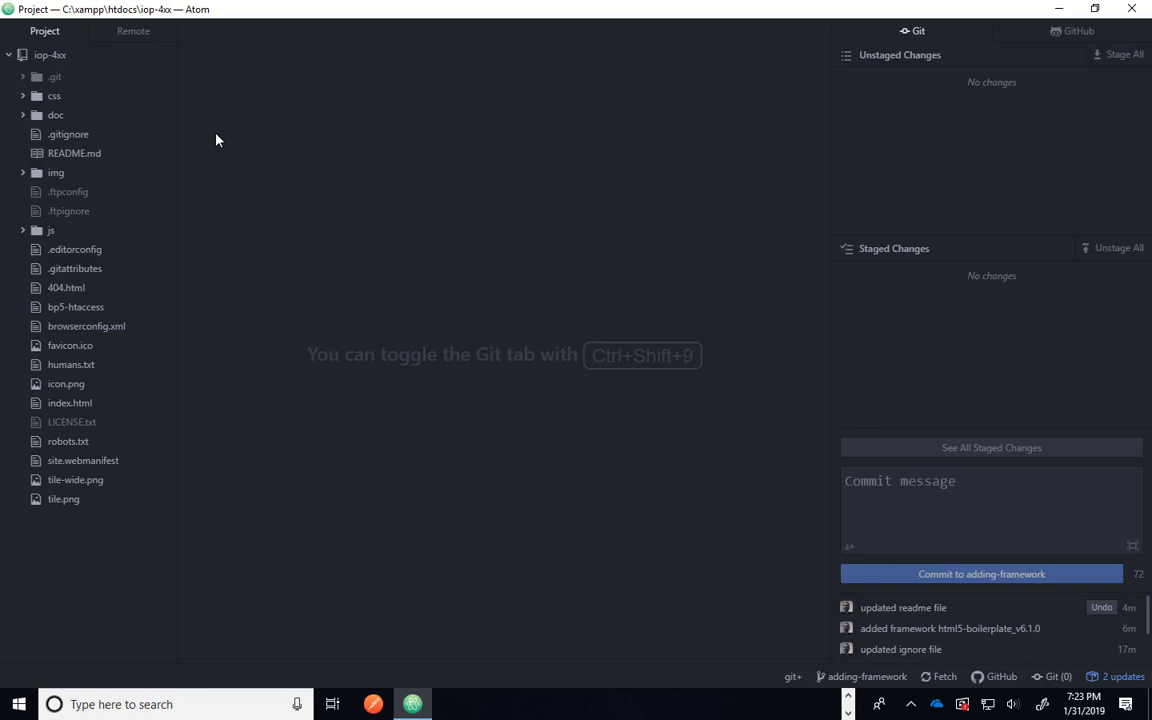
right_click(53, 57)
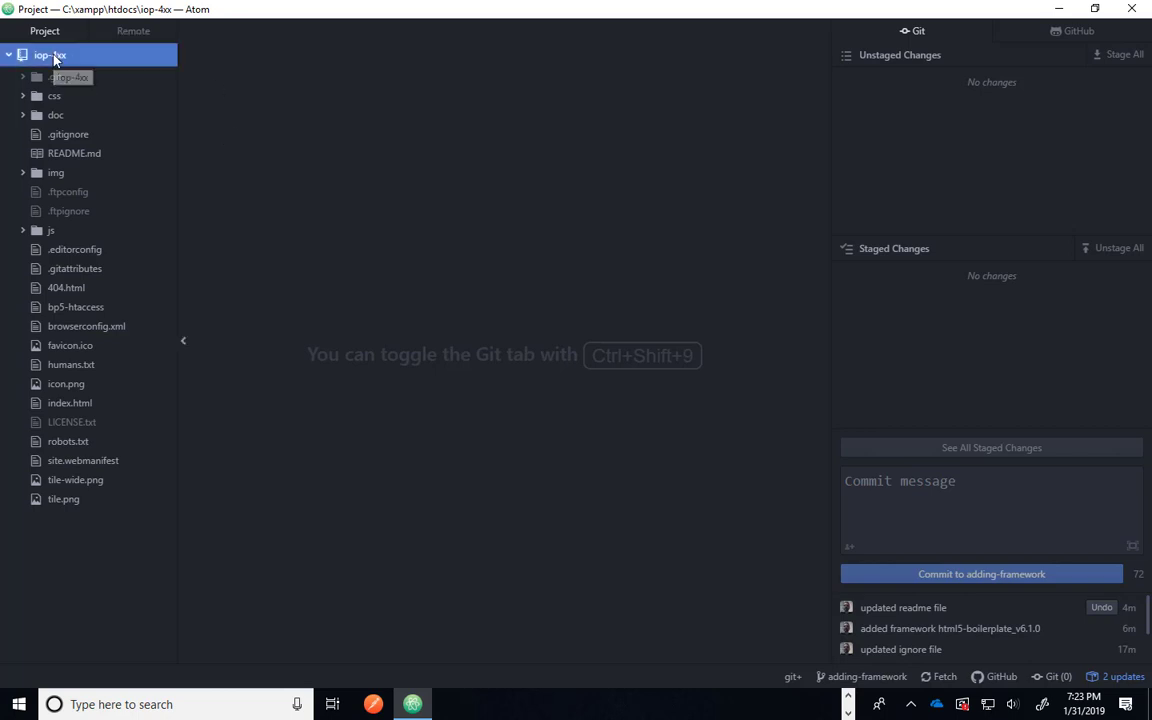